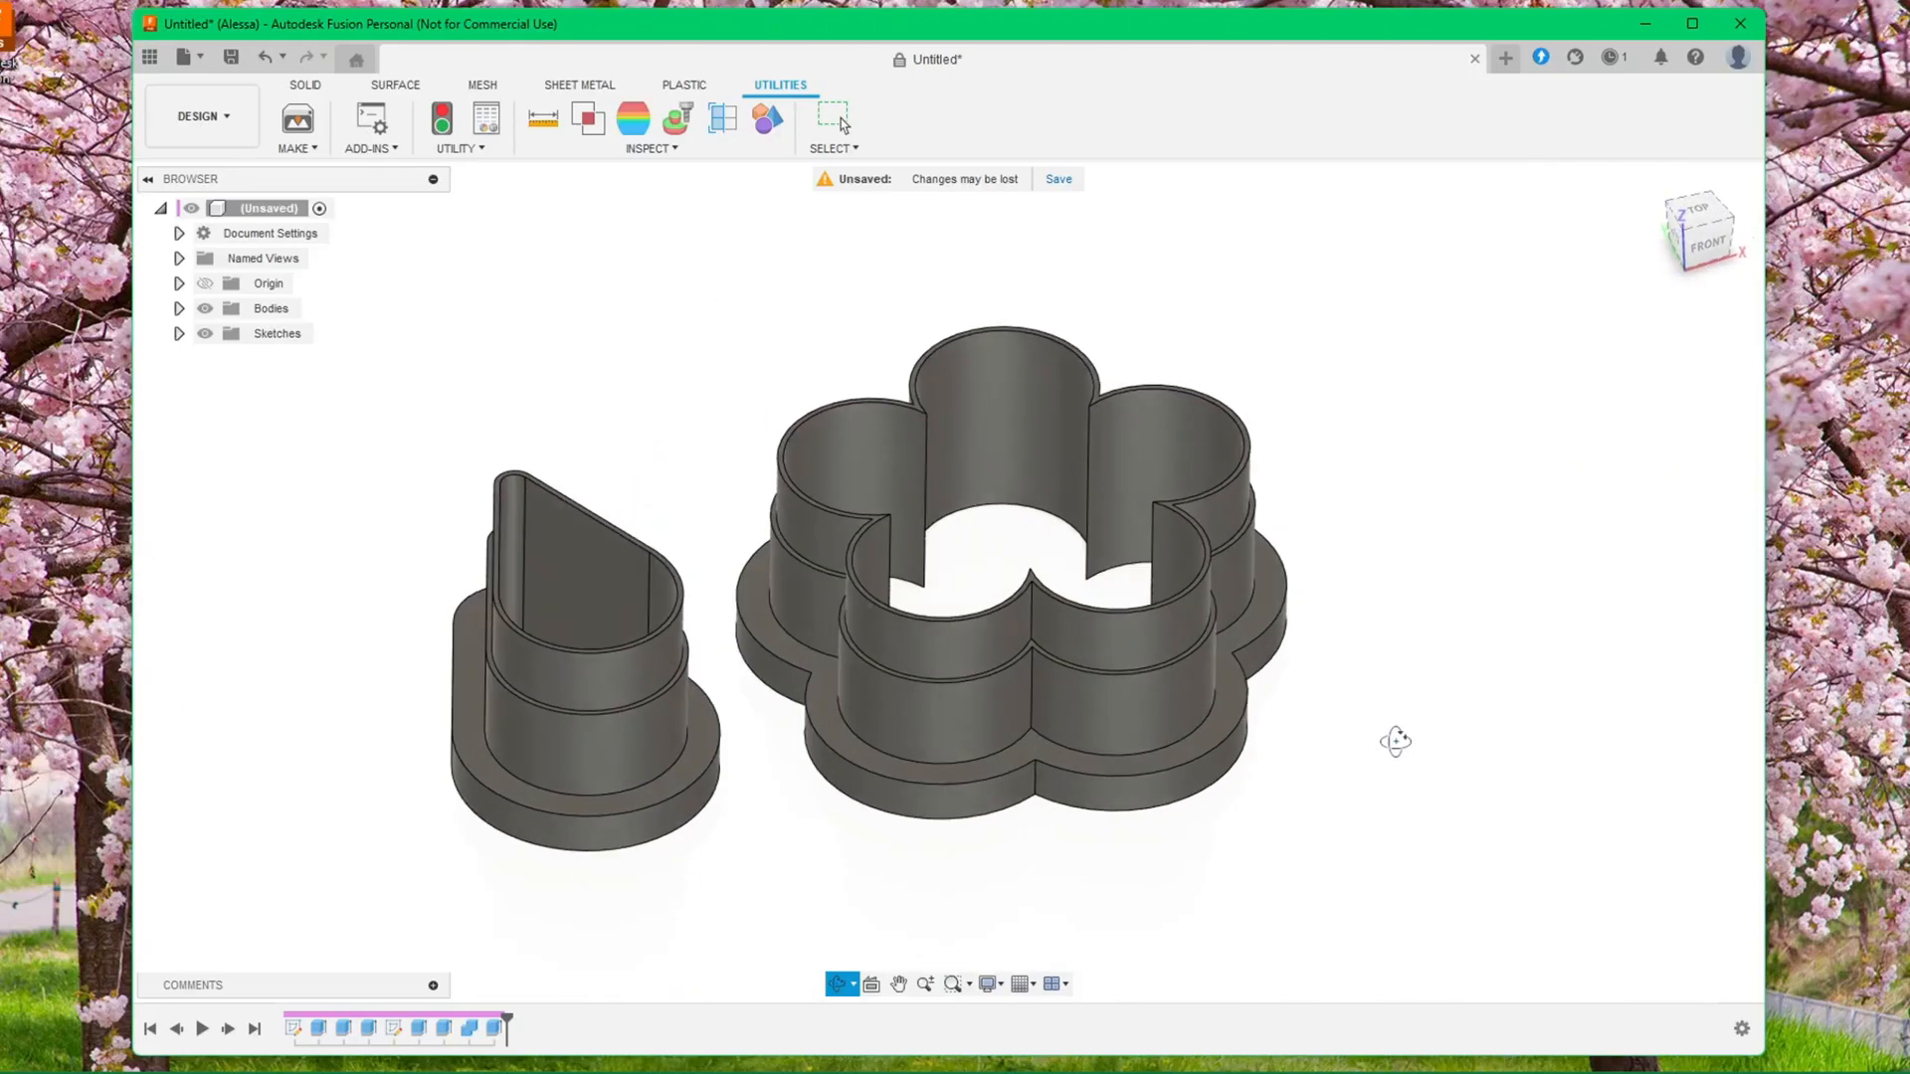
pyautogui.press('Escape')
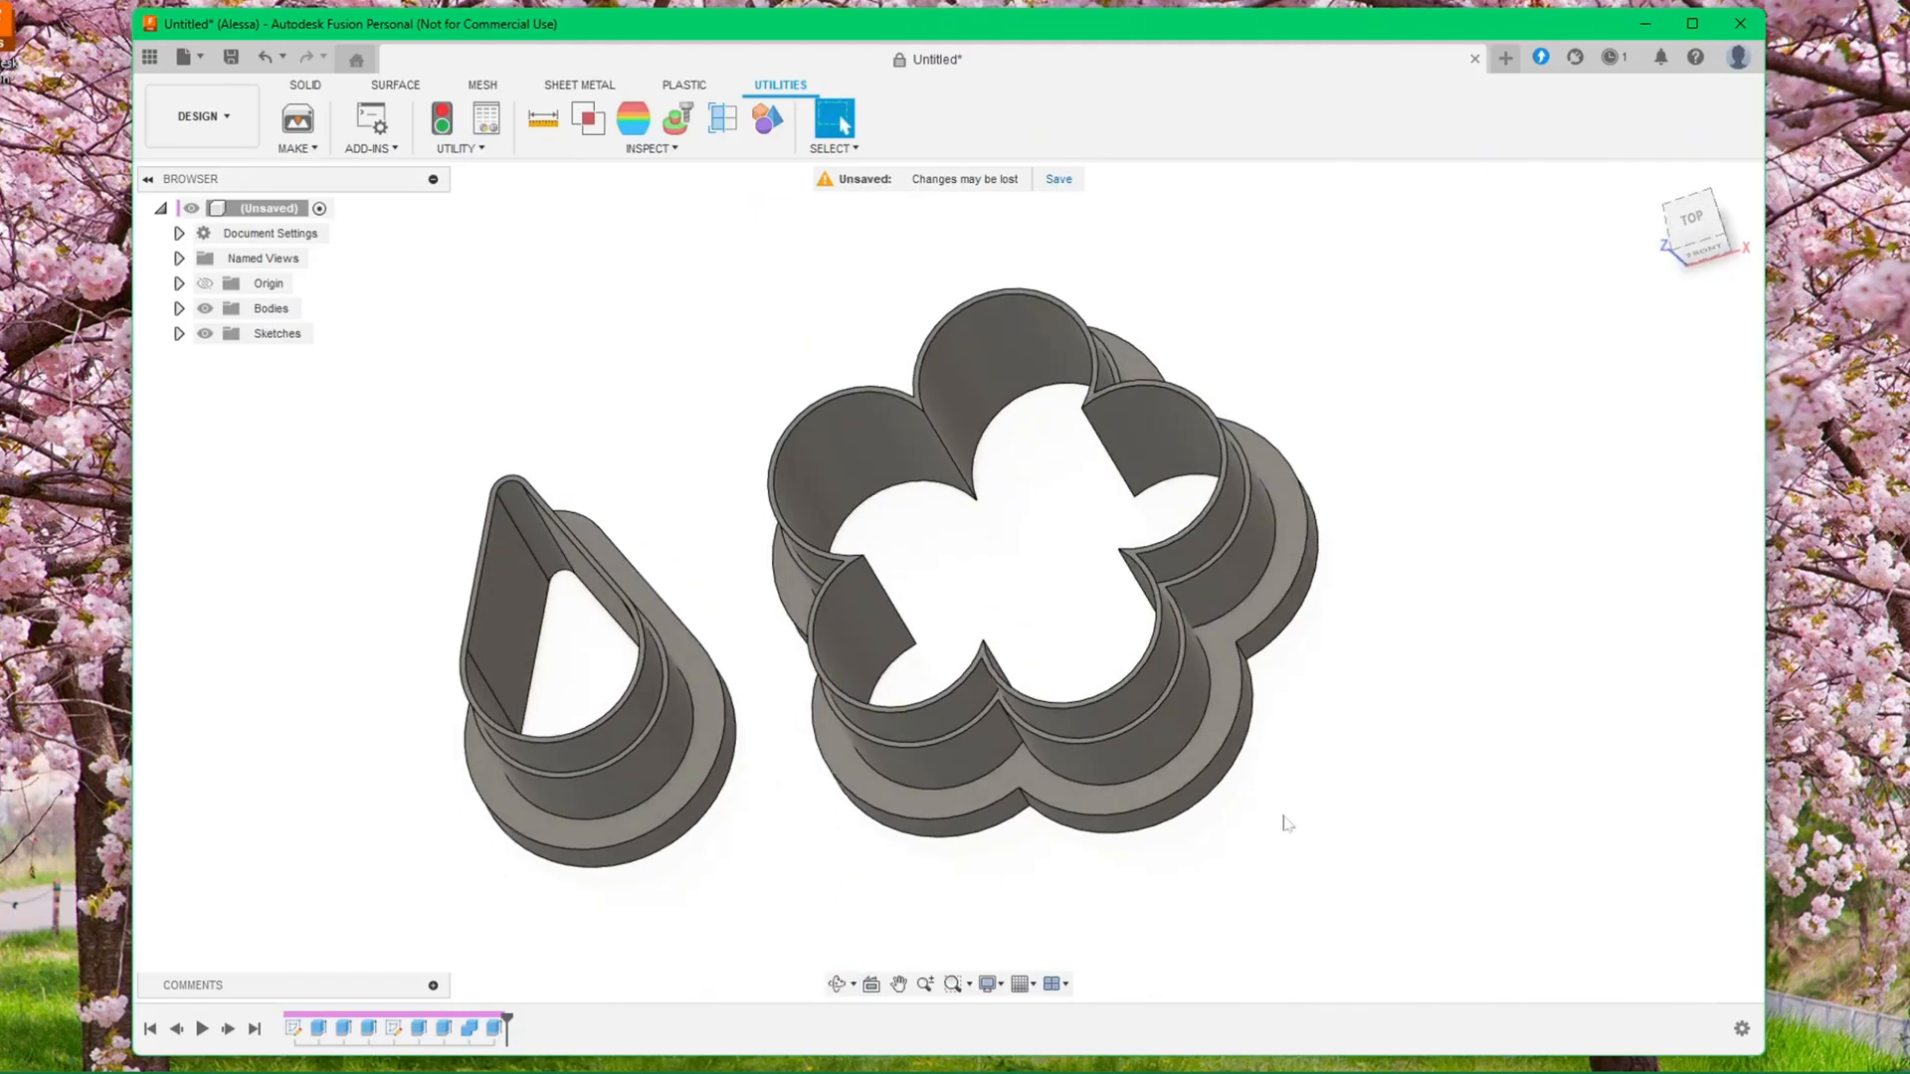
pyautogui.keyDown('shift'); pyautogui.moveTo(1002, 882); pyautogui.dragTo(1070, 932, button='middle'); pyautogui.keyUp('shift')
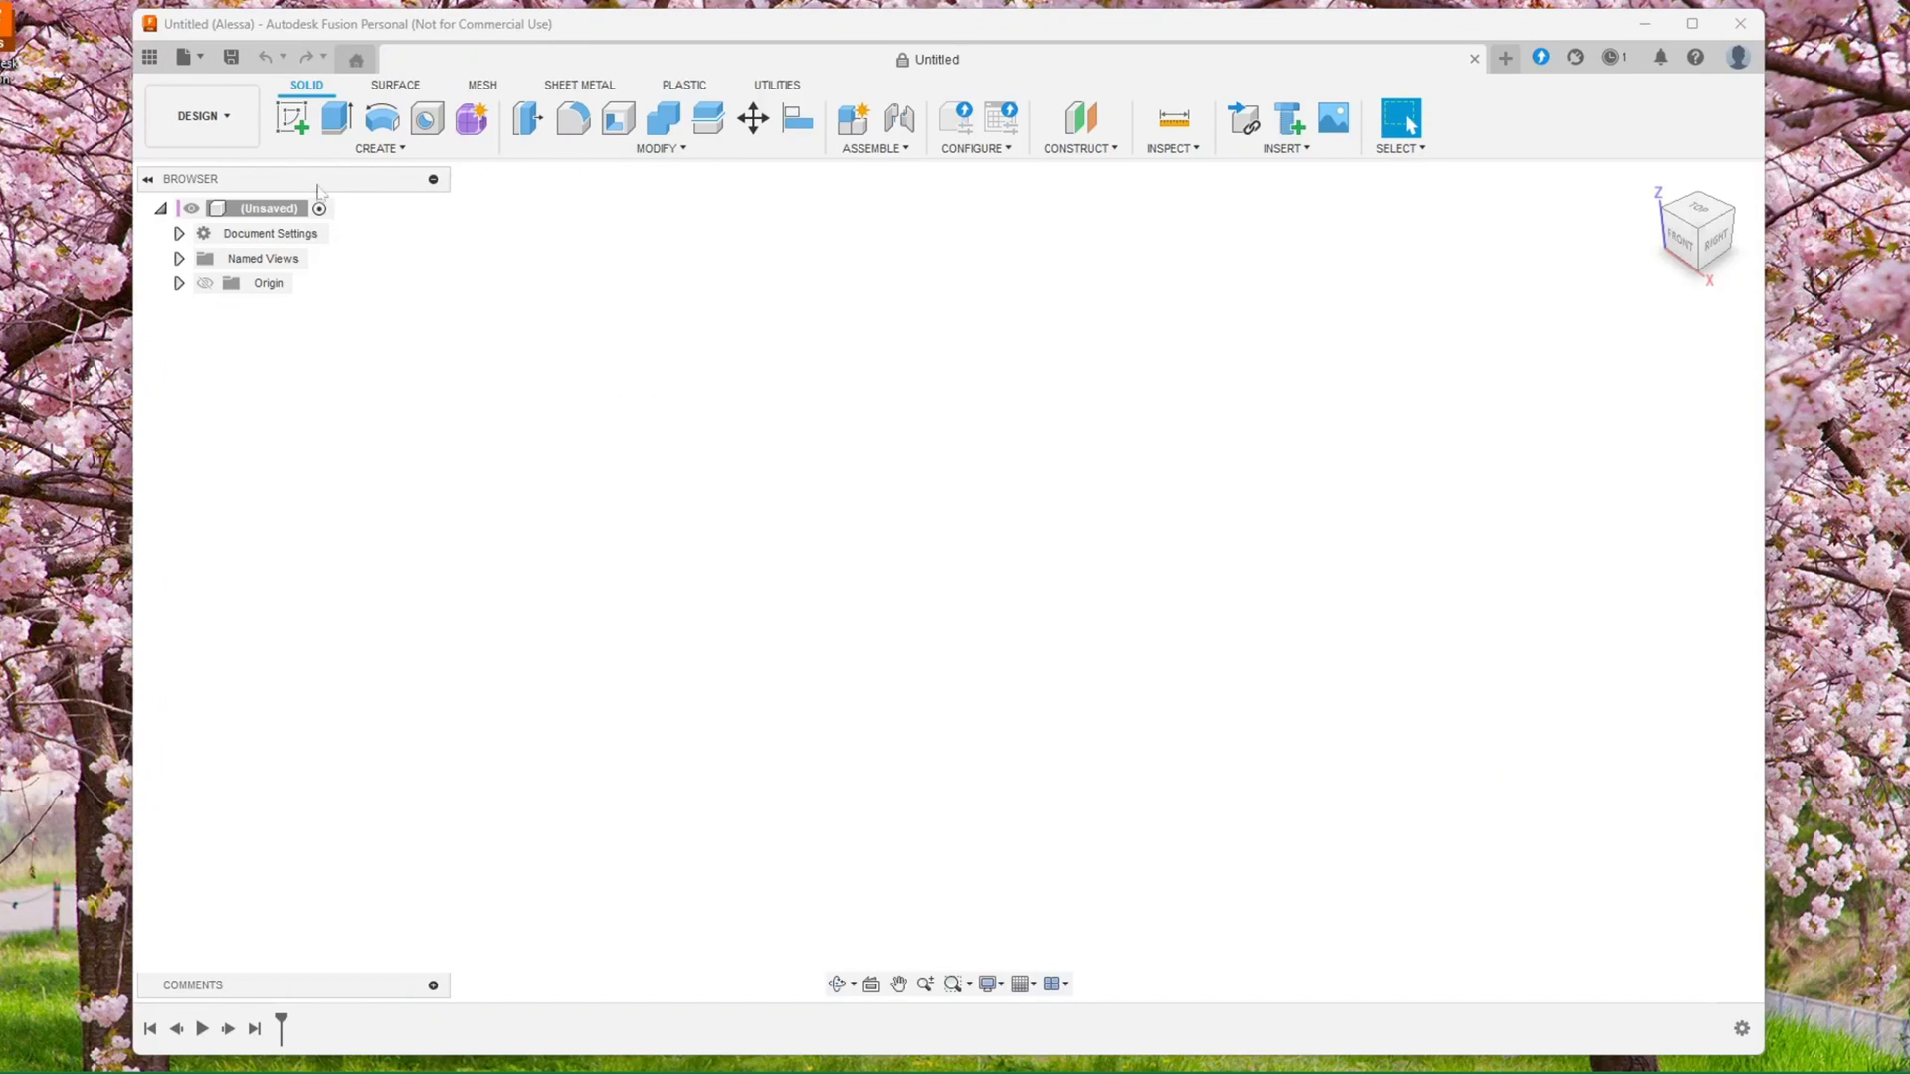
# Start a sketch on the horizontal plane and draw a 12 mm diameter circle centred on the origin
pyautogui.click(292, 118)
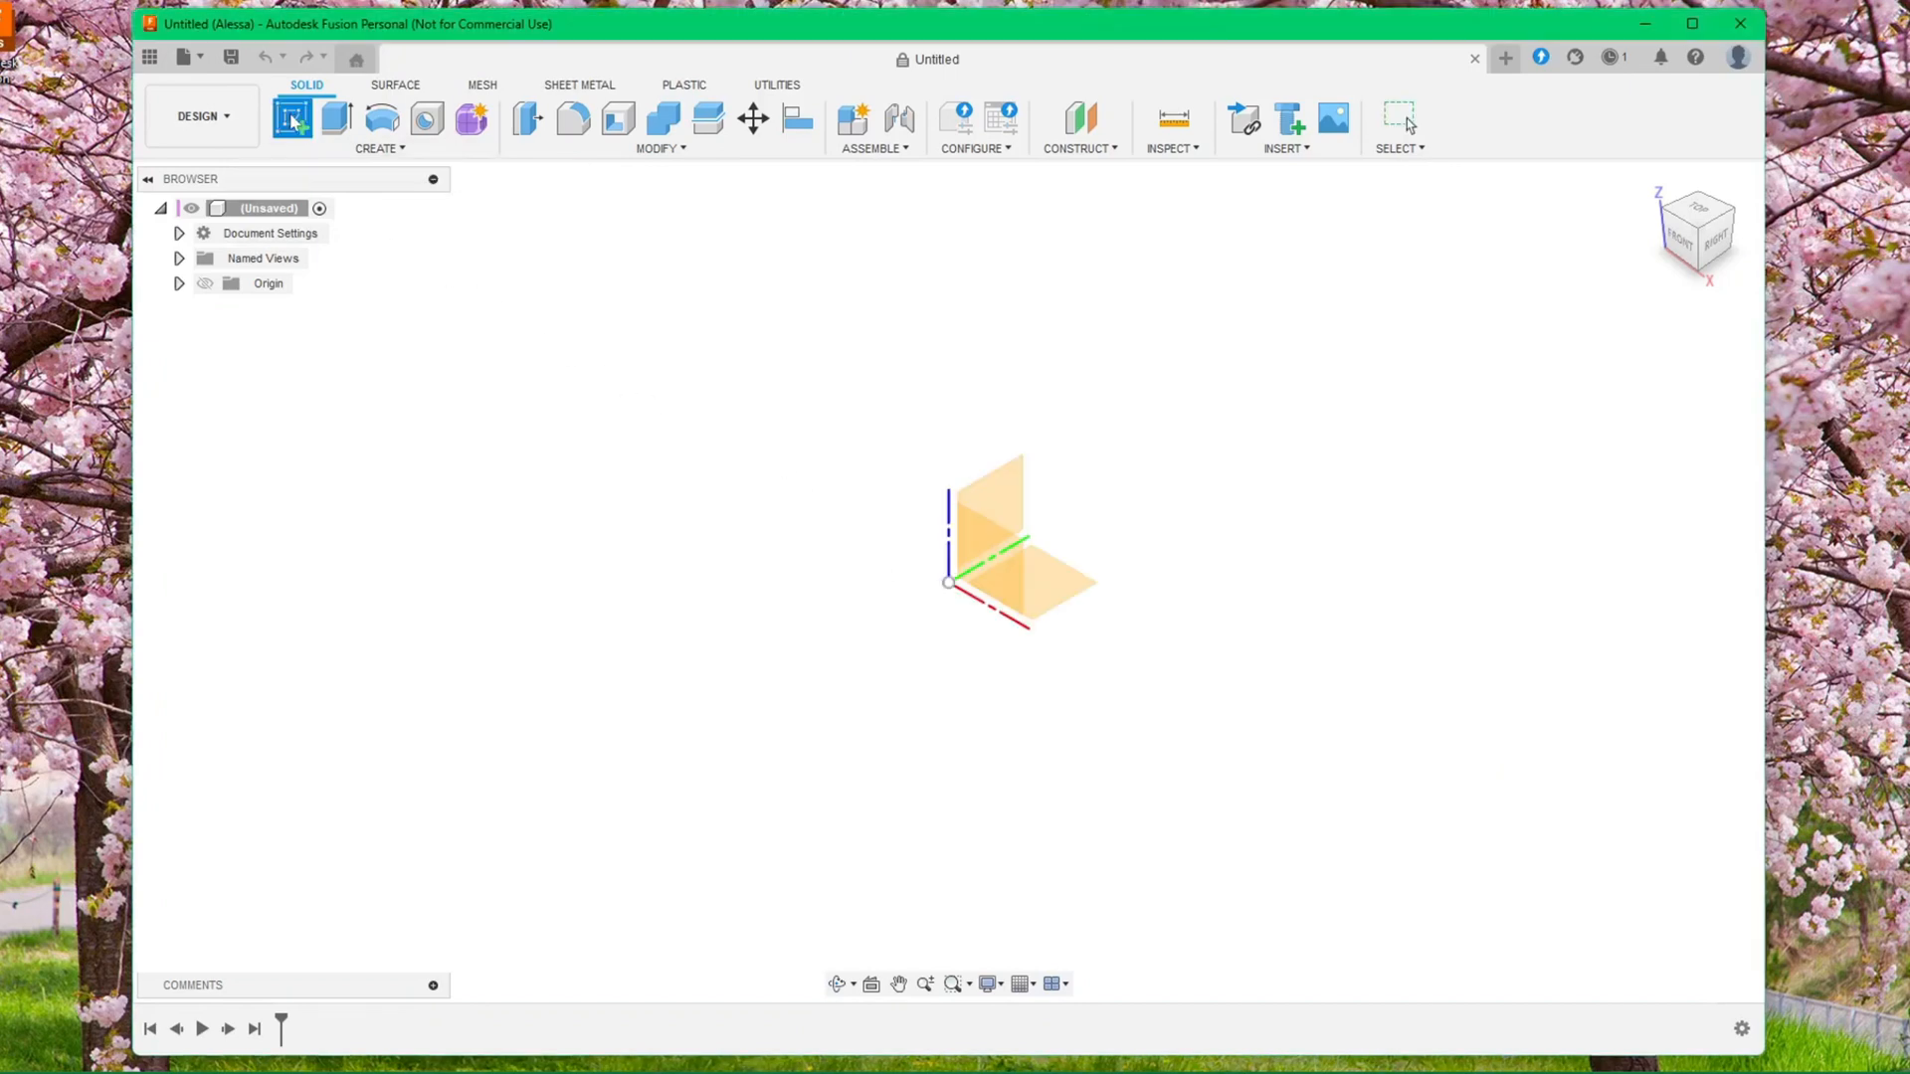
pyautogui.click(1067, 588)
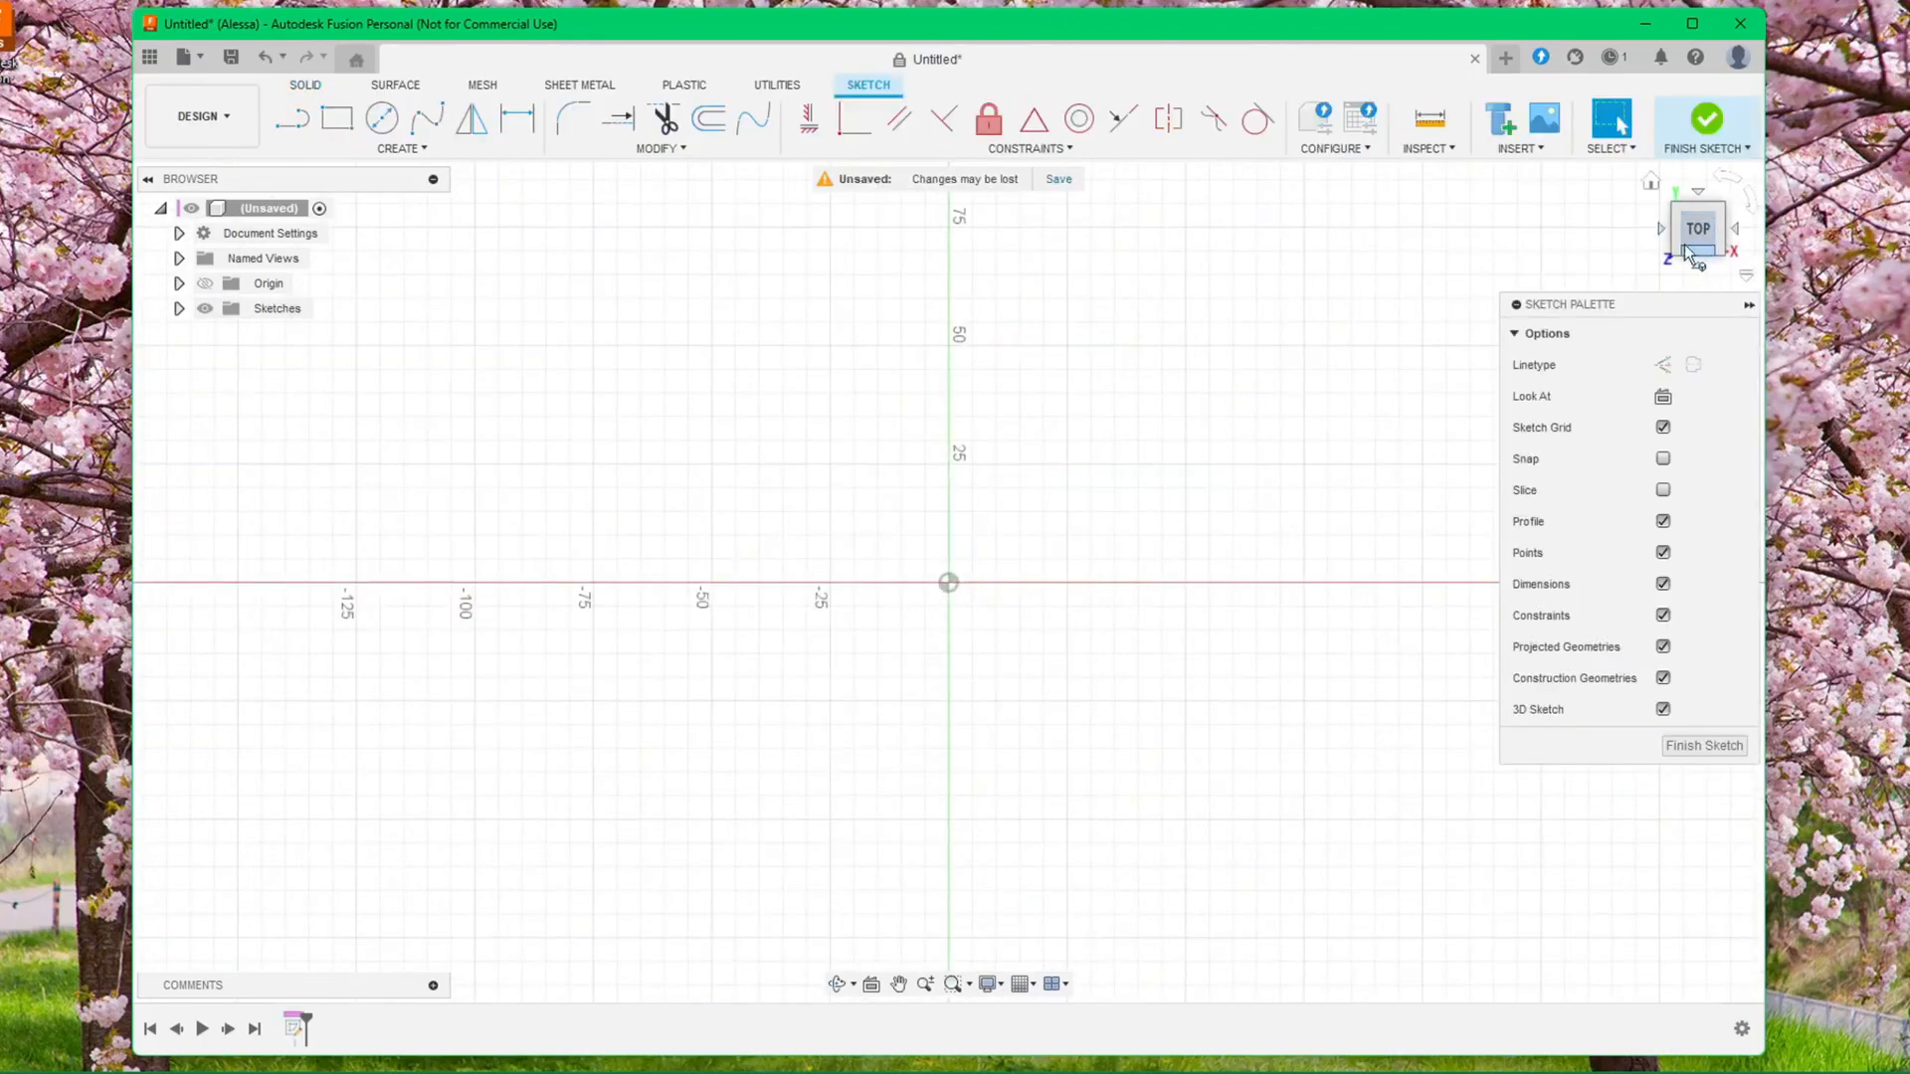
pyautogui.moveTo(1065, 456); pyautogui.dragTo(939, 451, button='middle')
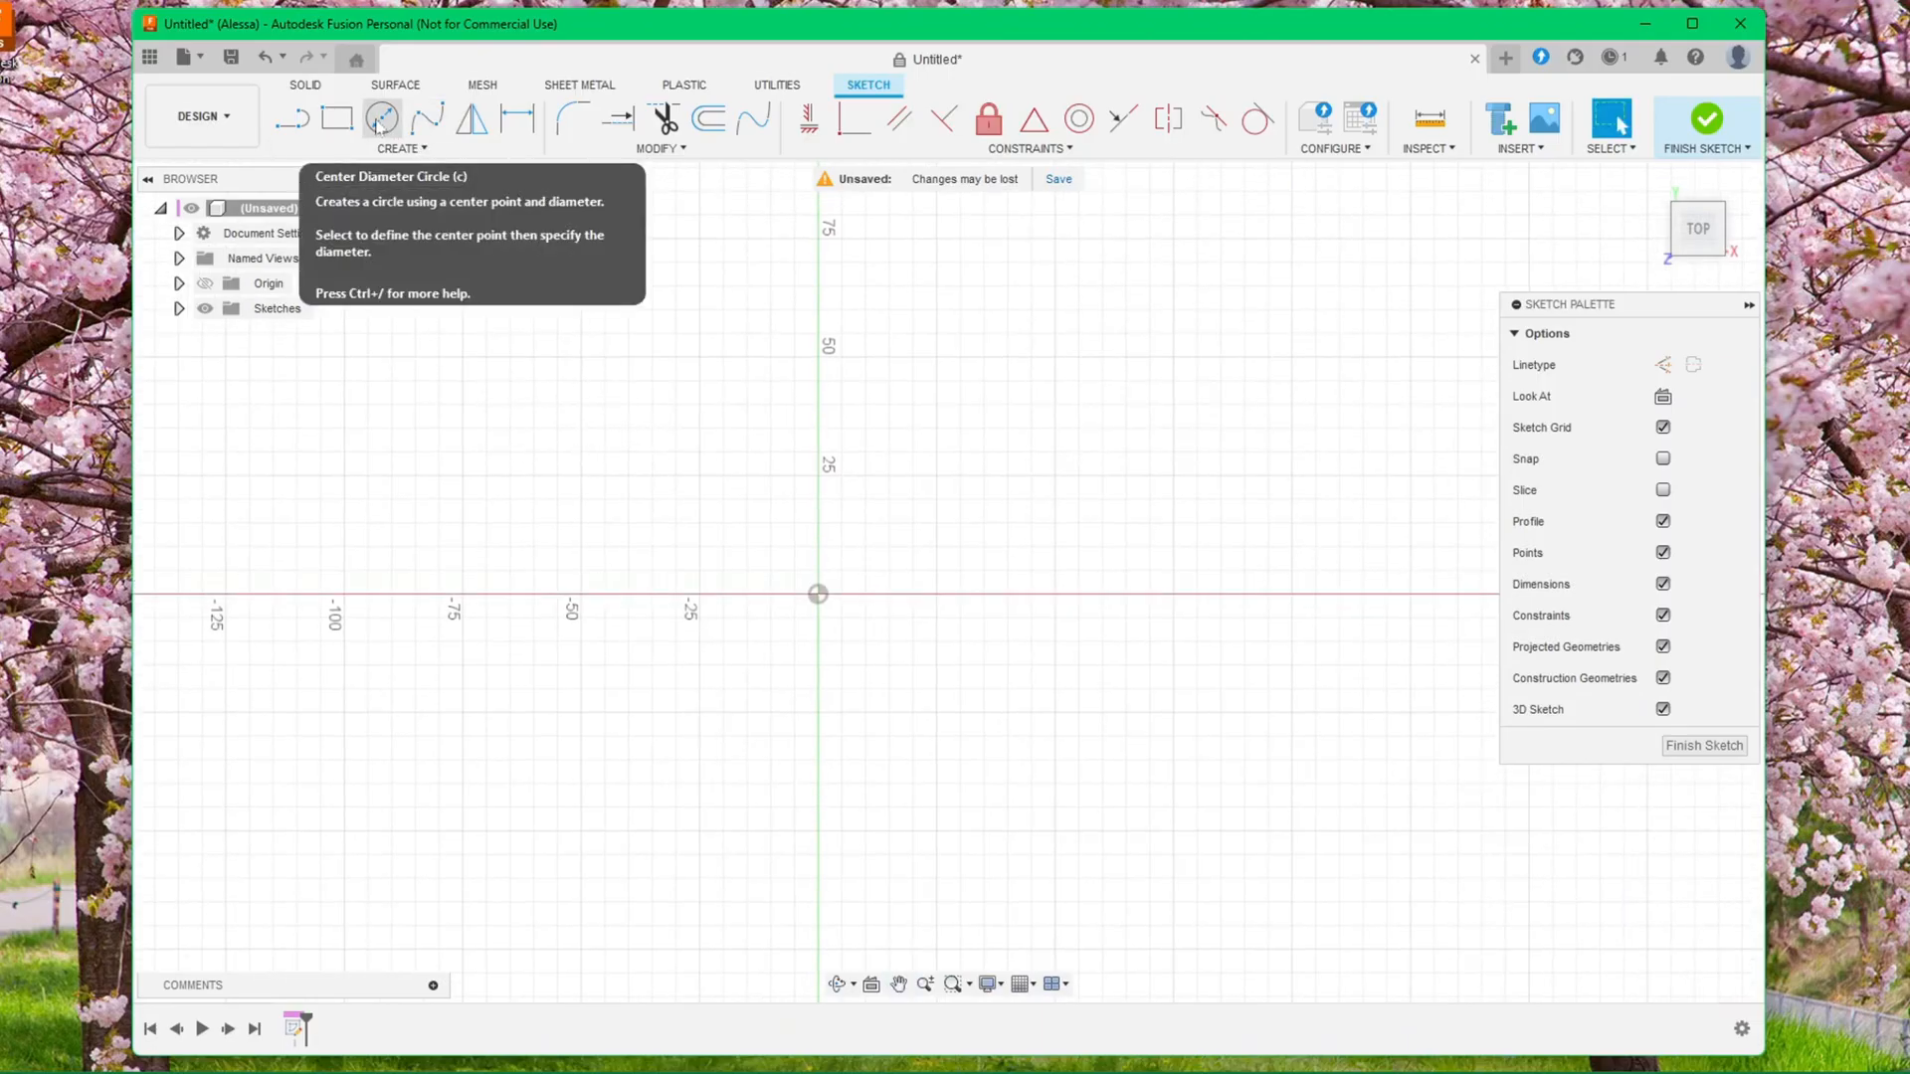
pyautogui.click(381, 119)
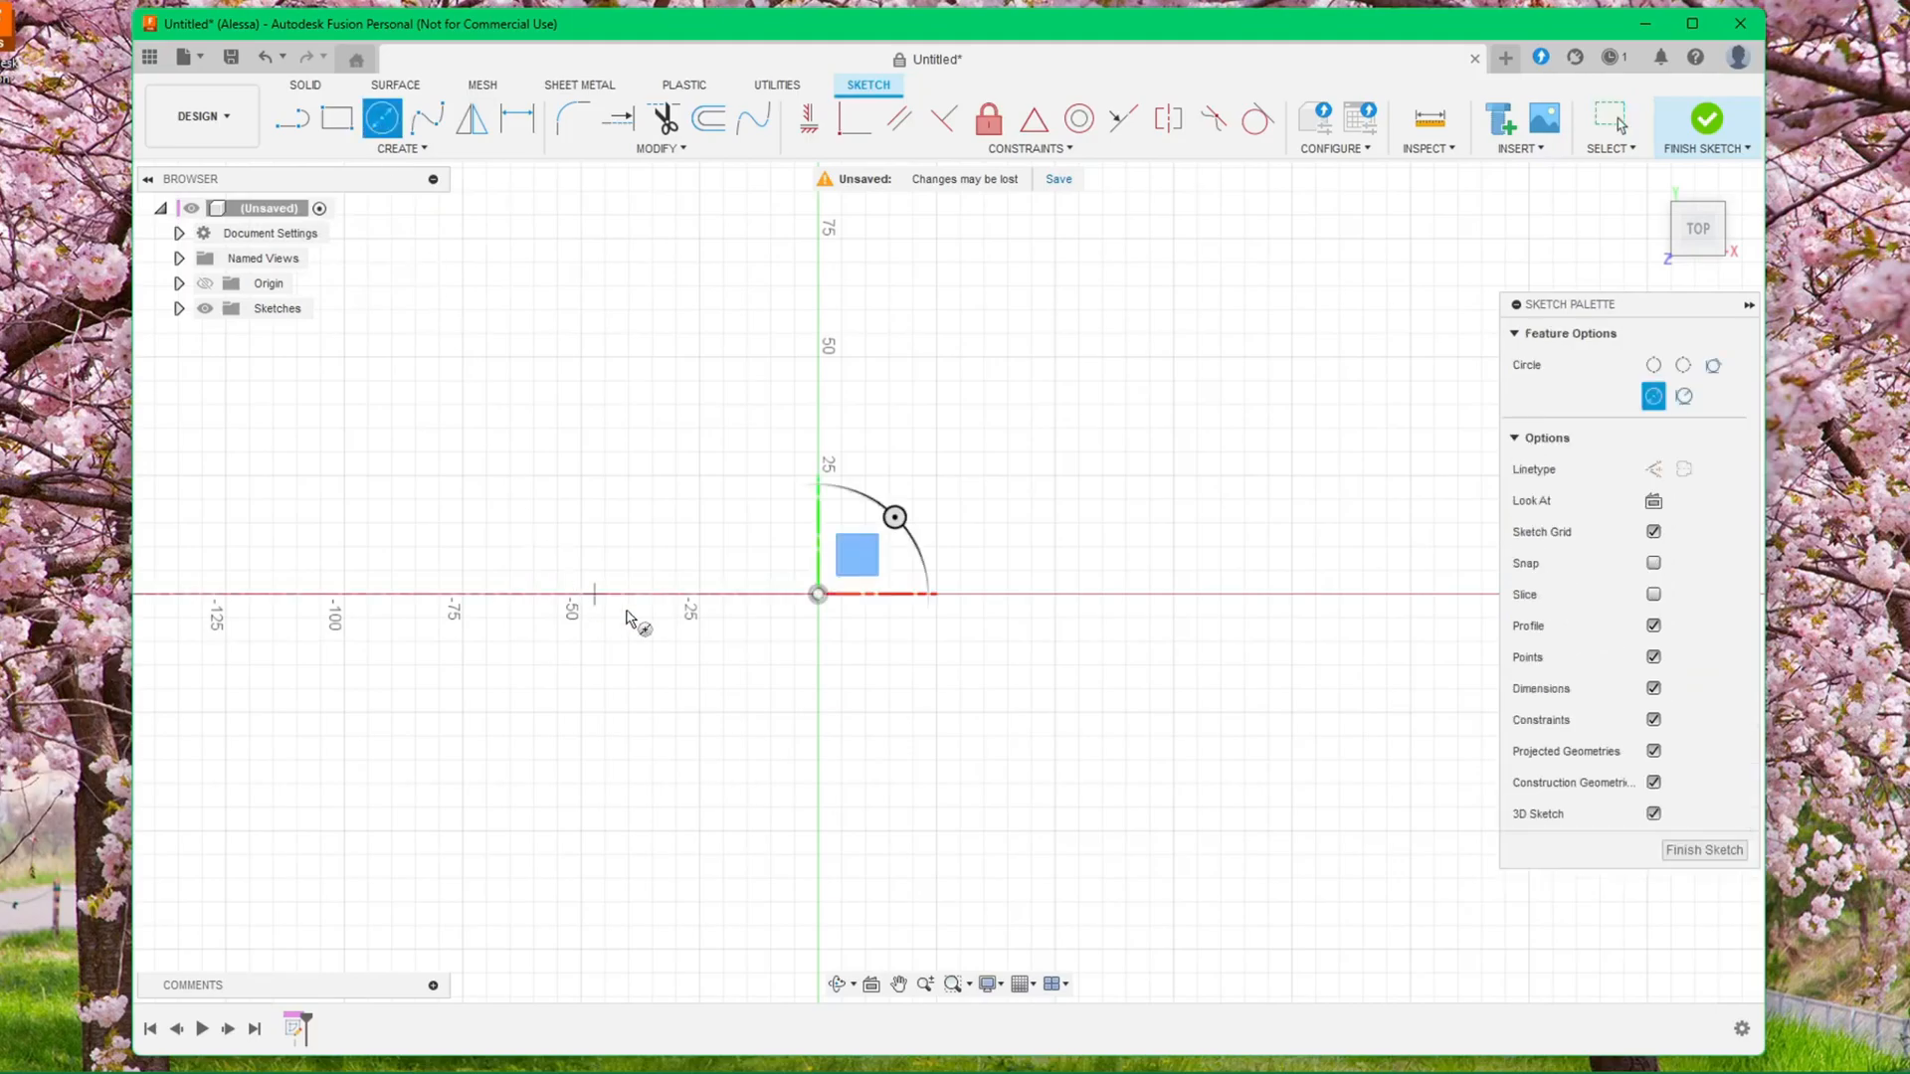
pyautogui.click(817, 595)
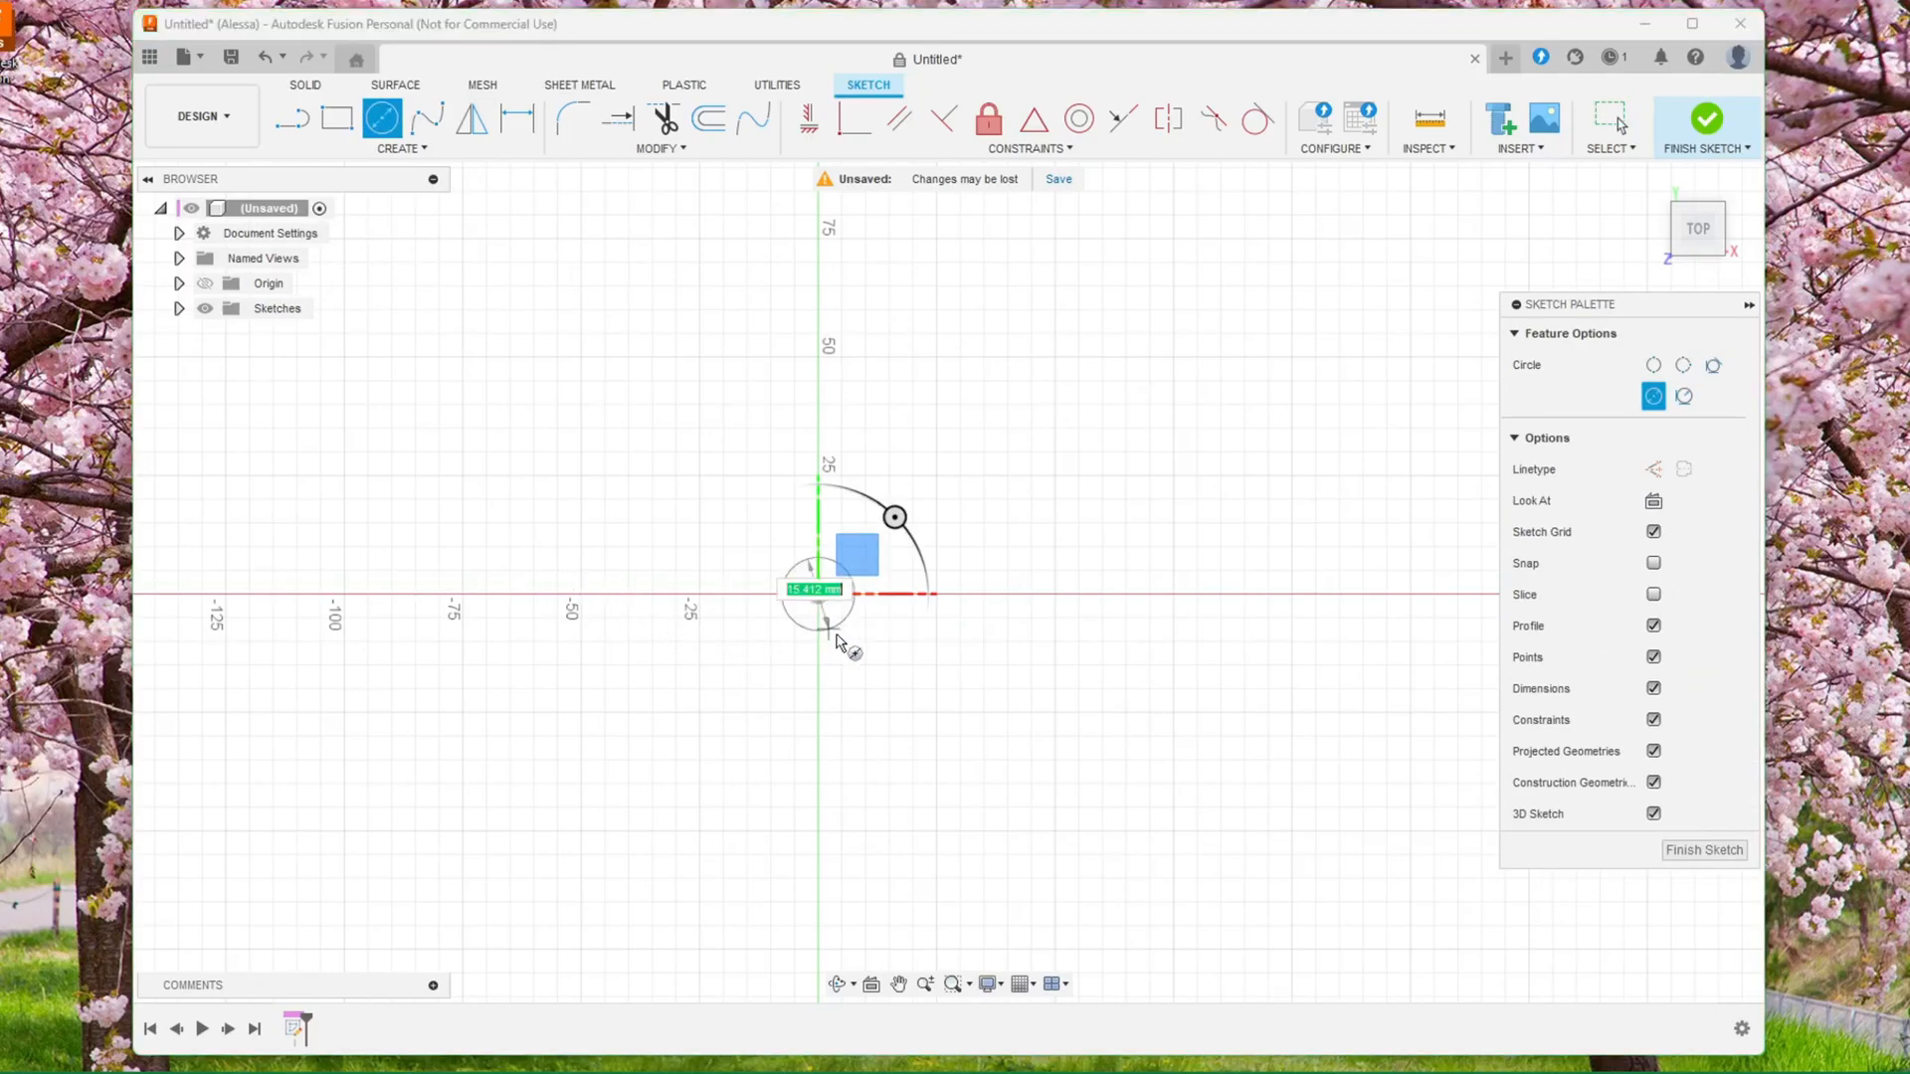
pyautogui.write('12')
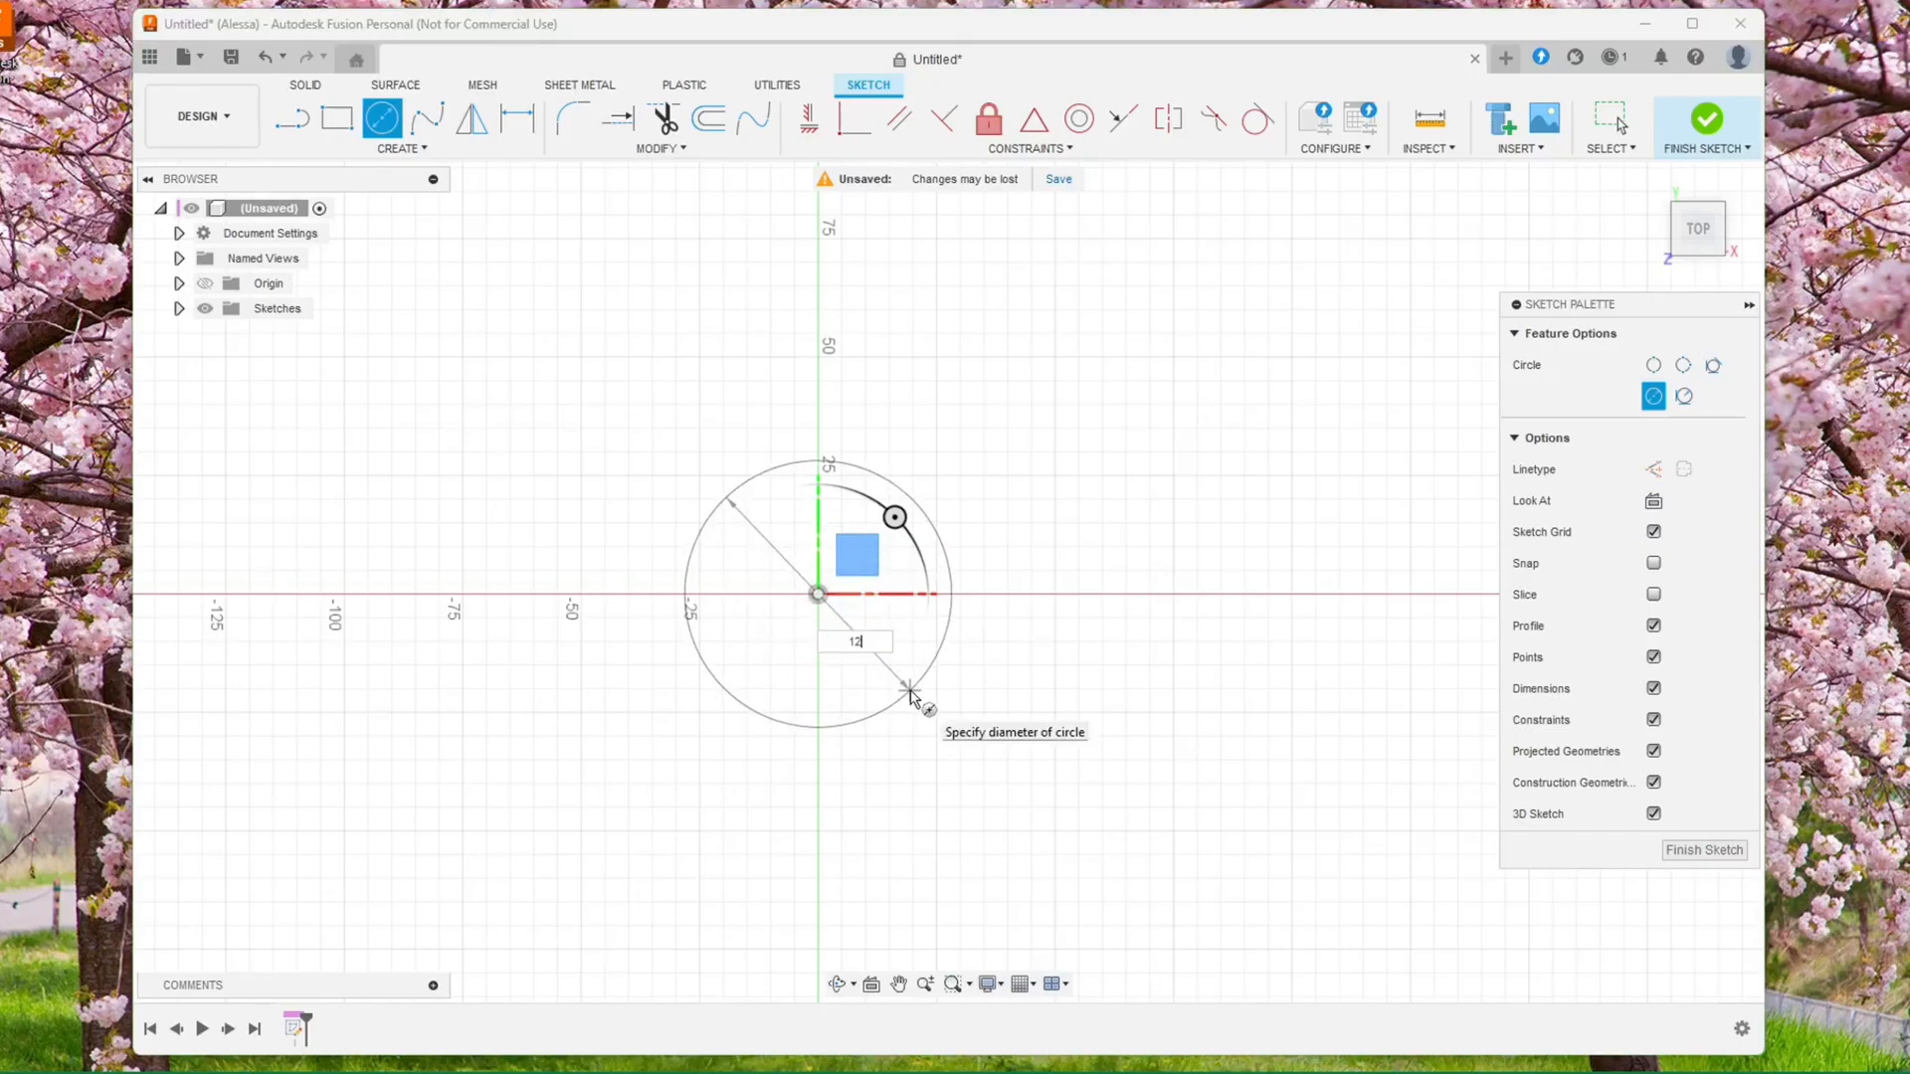
pyautogui.press('Return')
pyautogui.press('Escape')
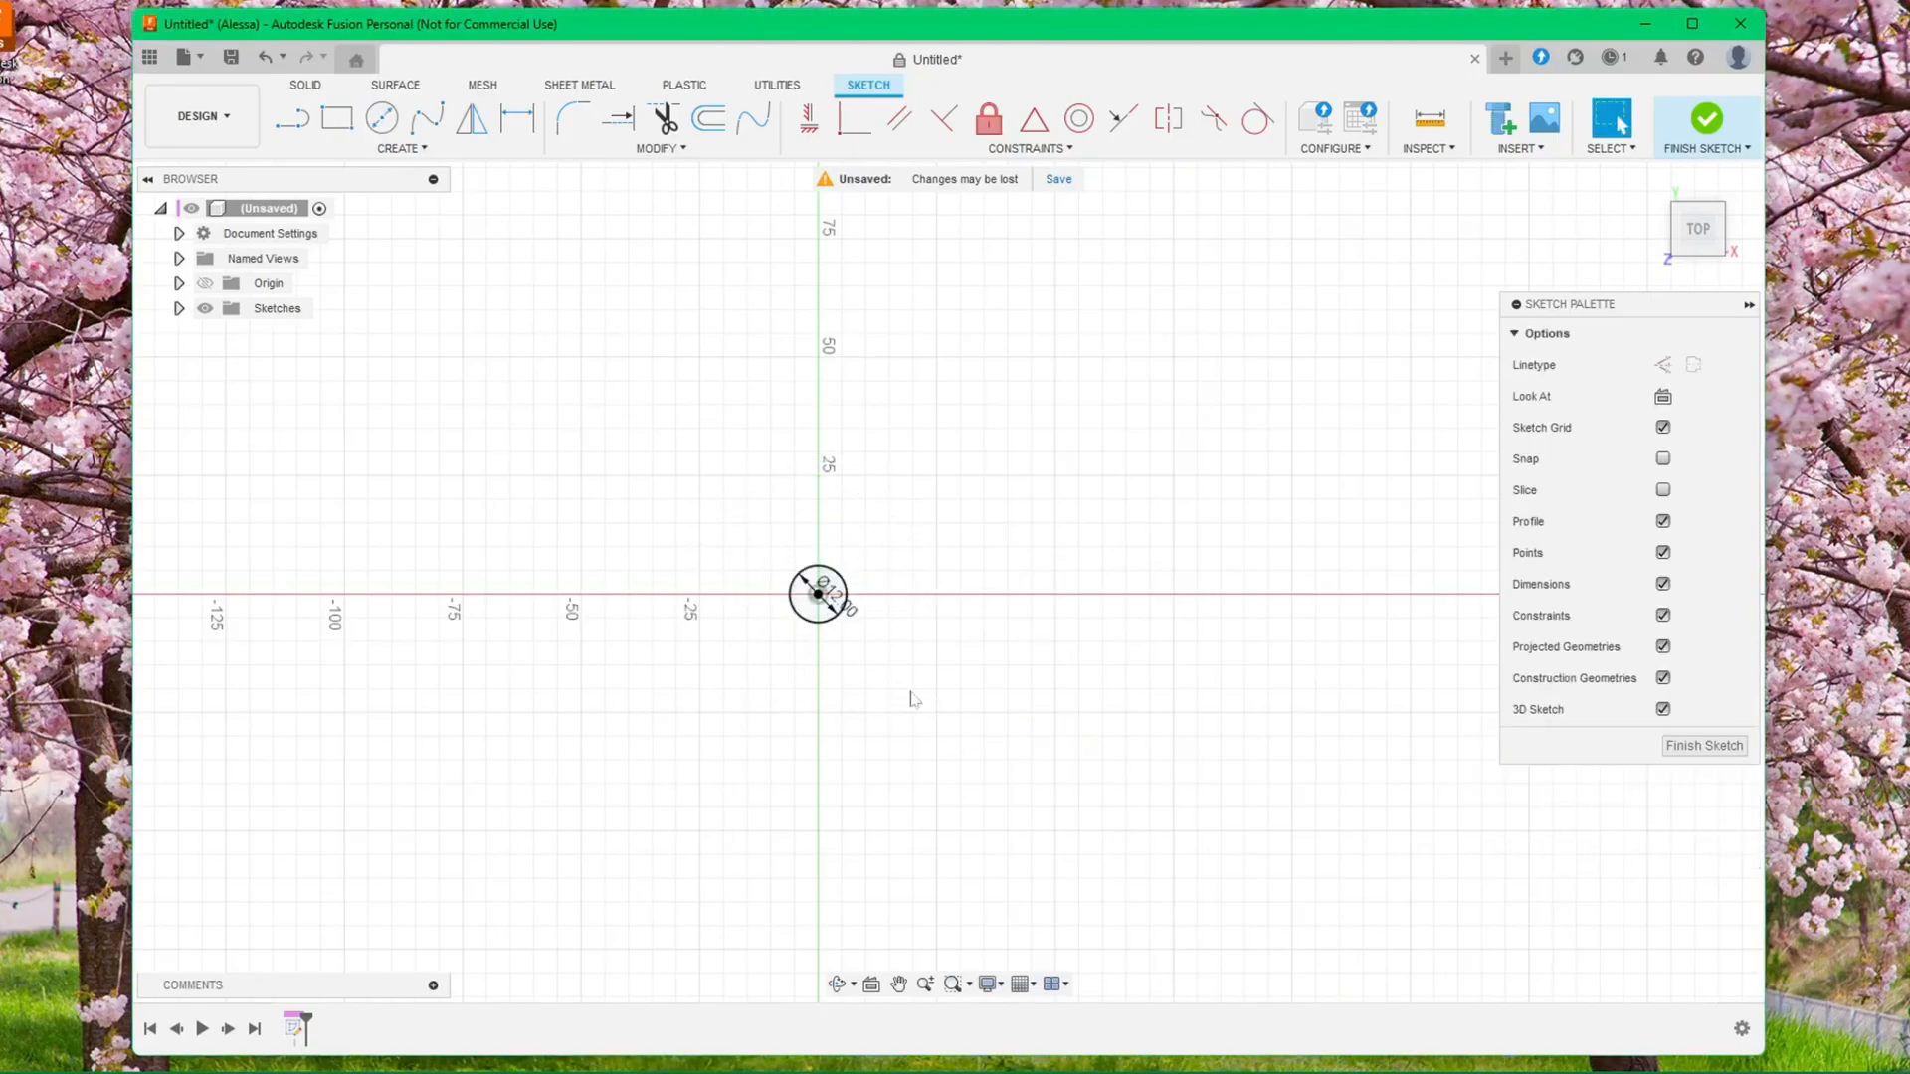
# Draw a line about 19.8 mm long from a point on the vertical axis above the circle, tangent to the circle's left side
pyautogui.scroll(6, 754, 604)
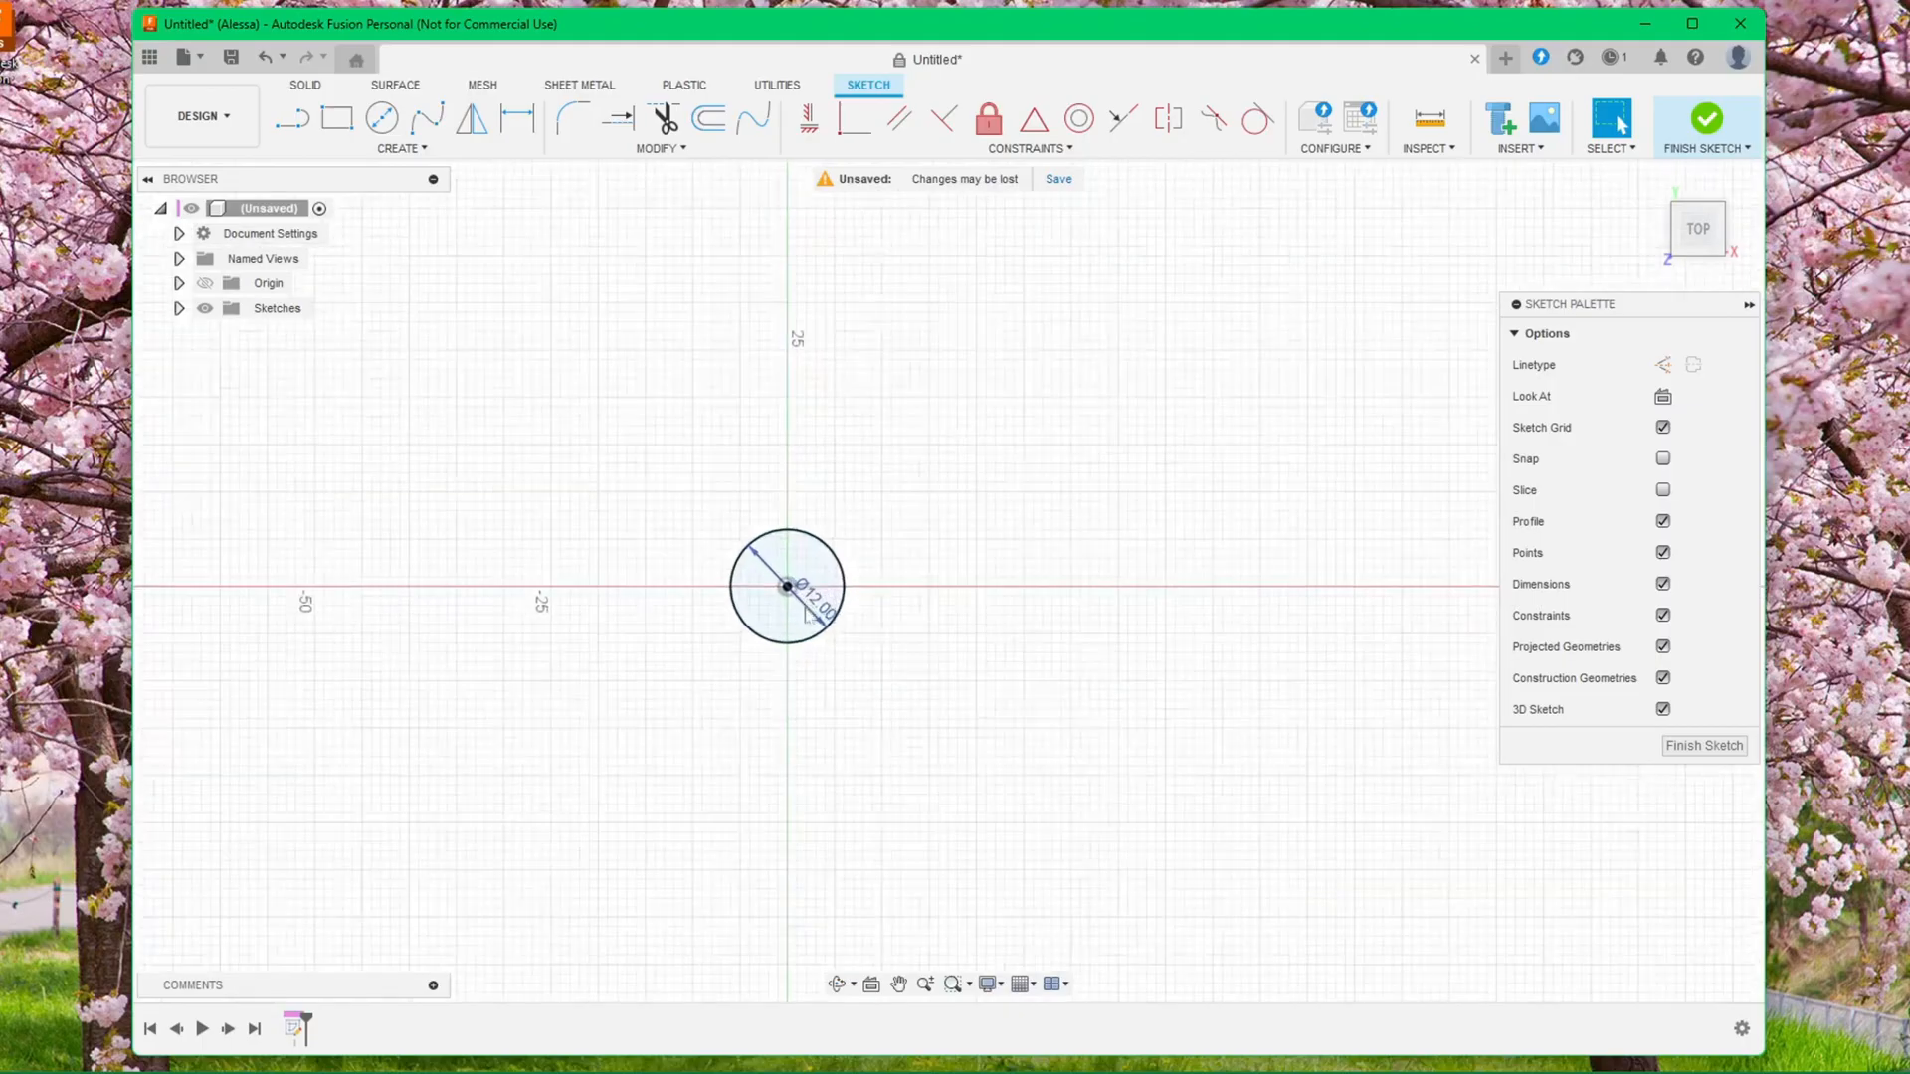
pyautogui.moveTo(641, 482); pyautogui.dragTo(666, 533, button='middle')
pyautogui.scroll(1, 680, 557)
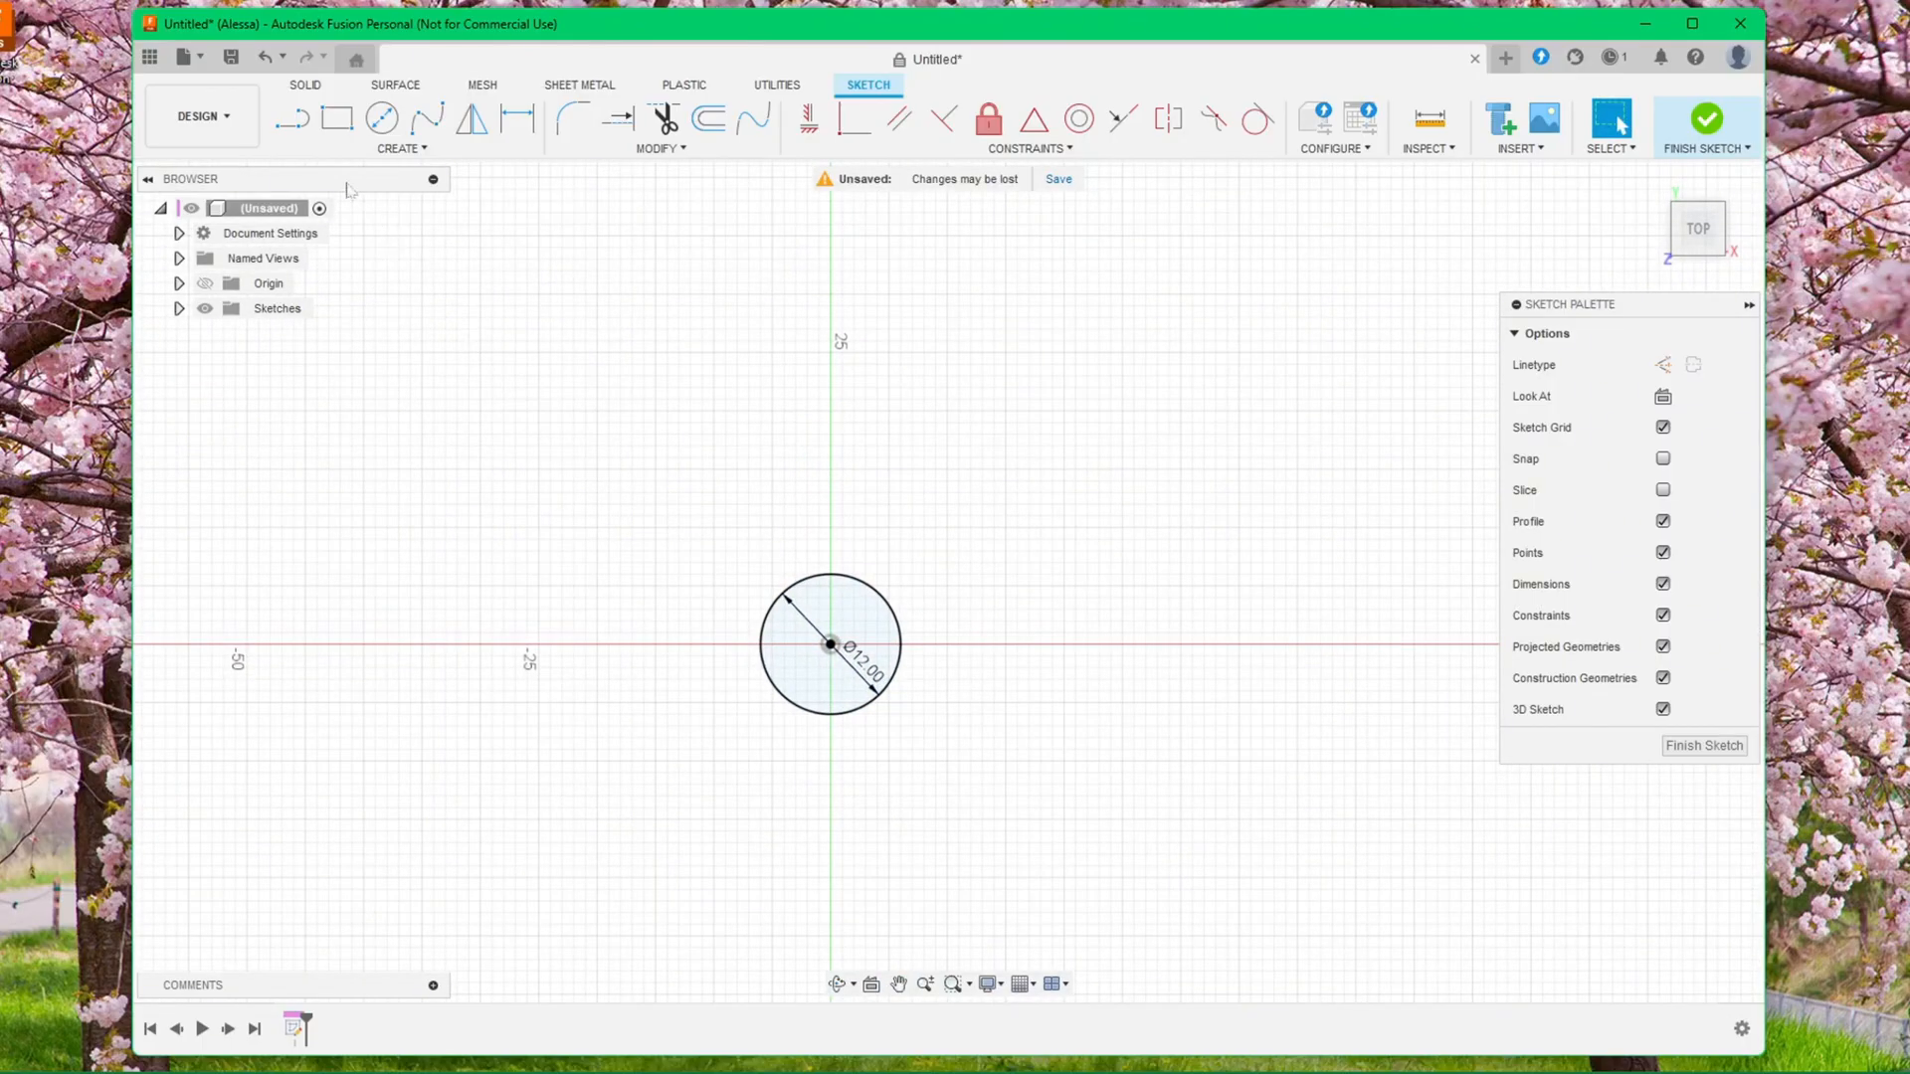
pyautogui.click(293, 121)
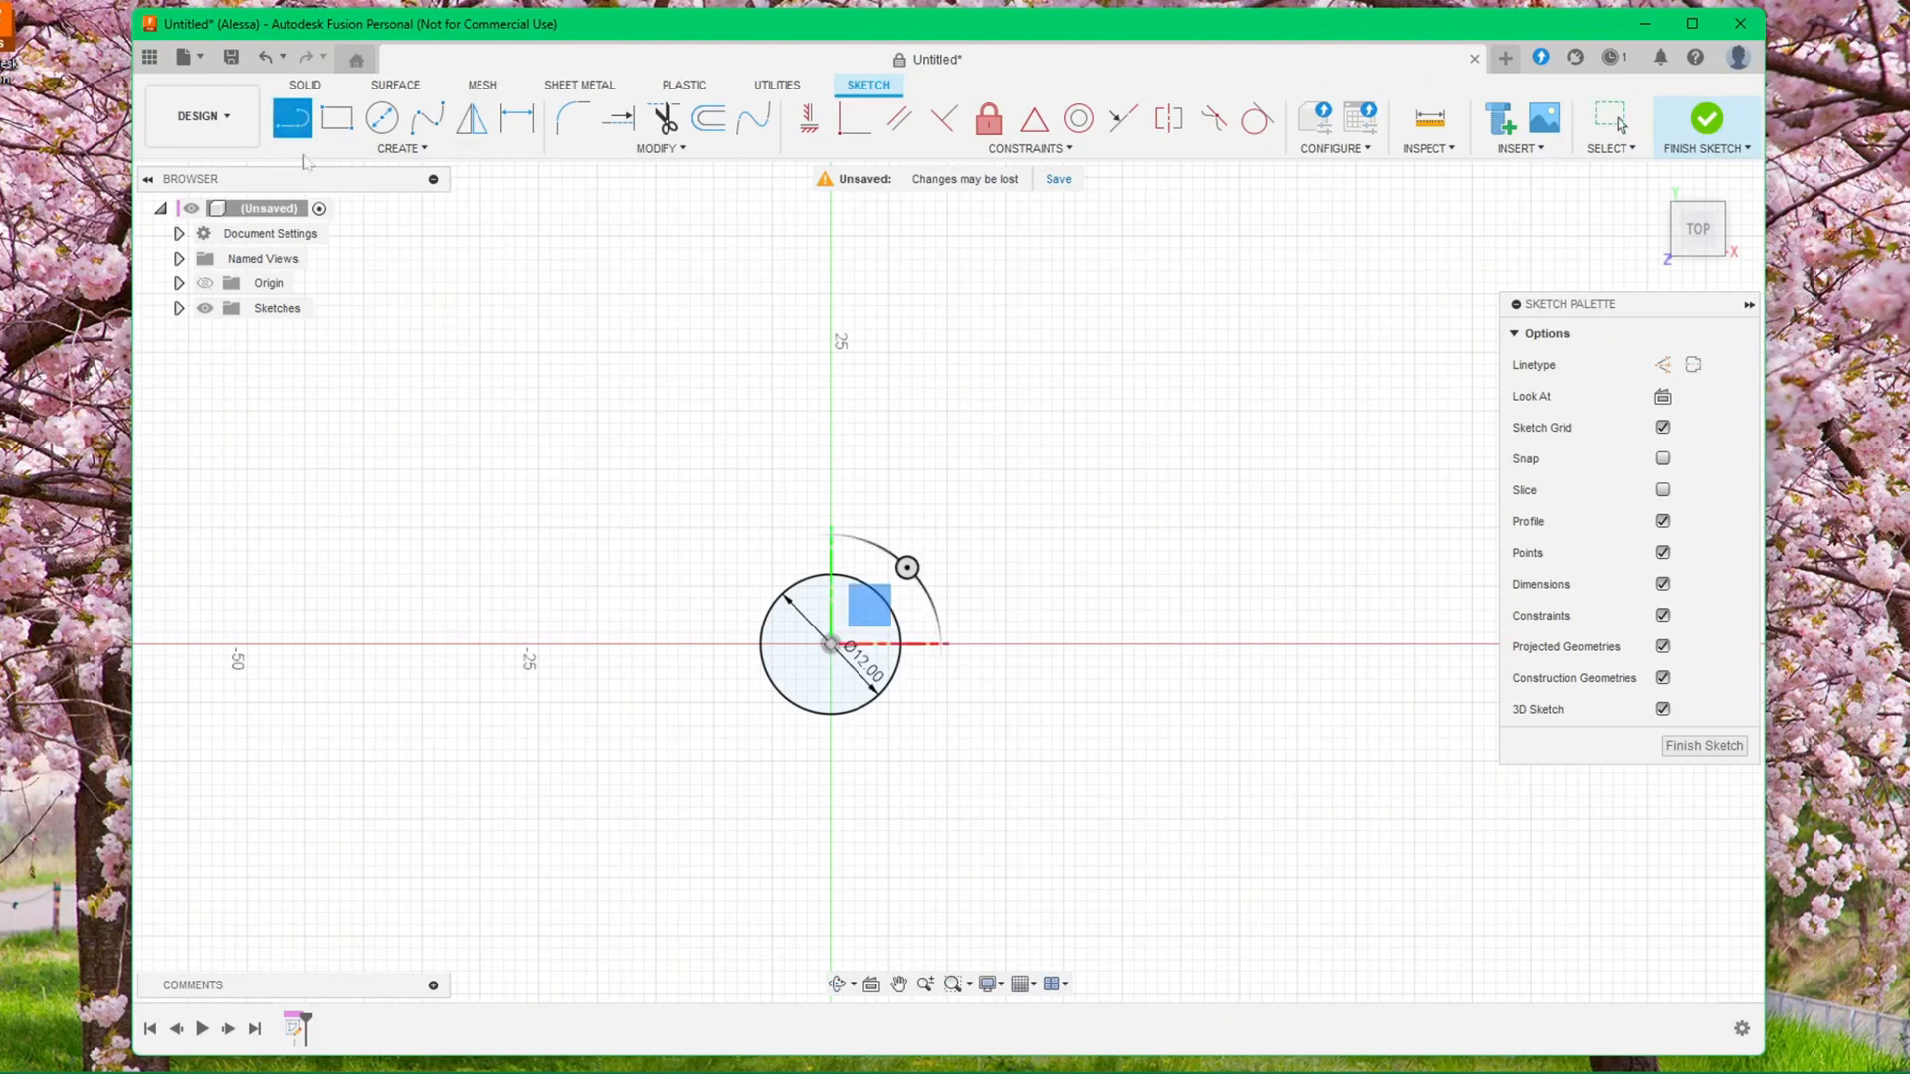
pyautogui.click(831, 403)
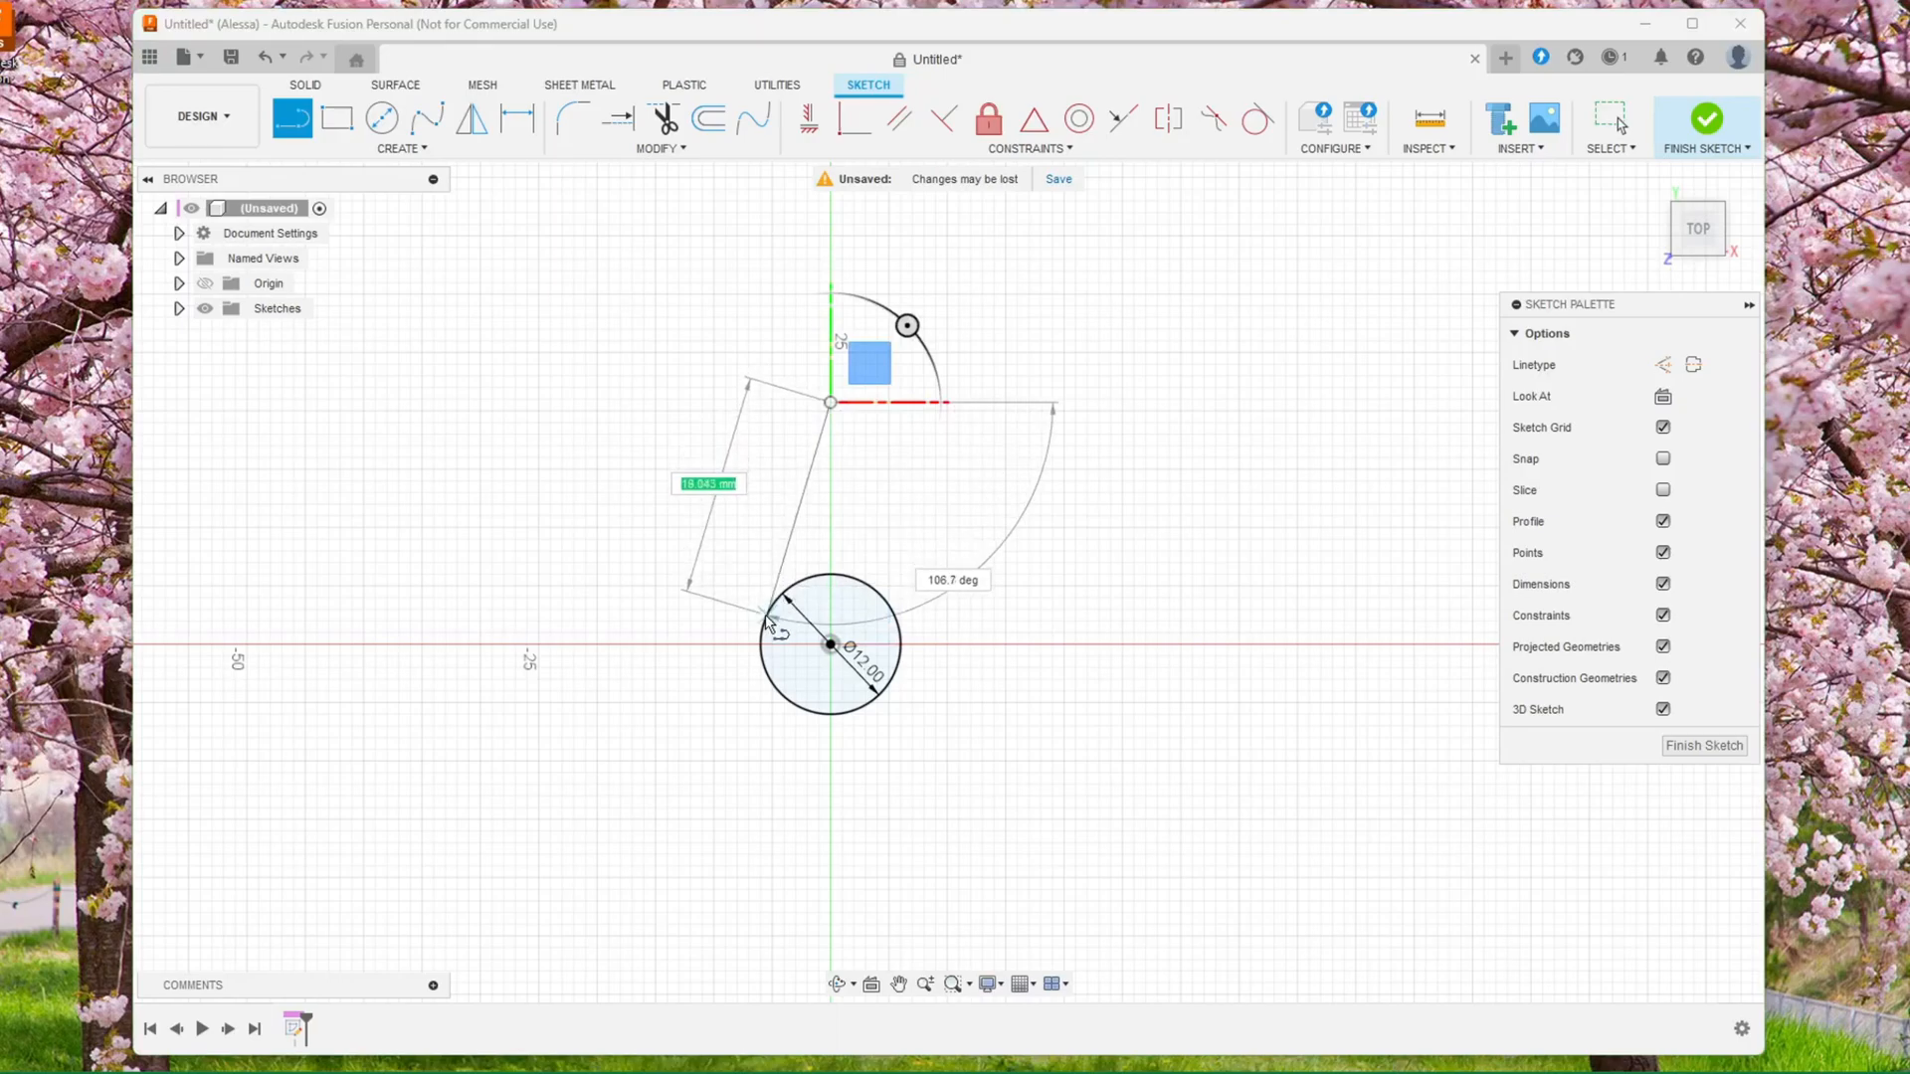
pyautogui.scroll(2, 764, 632)
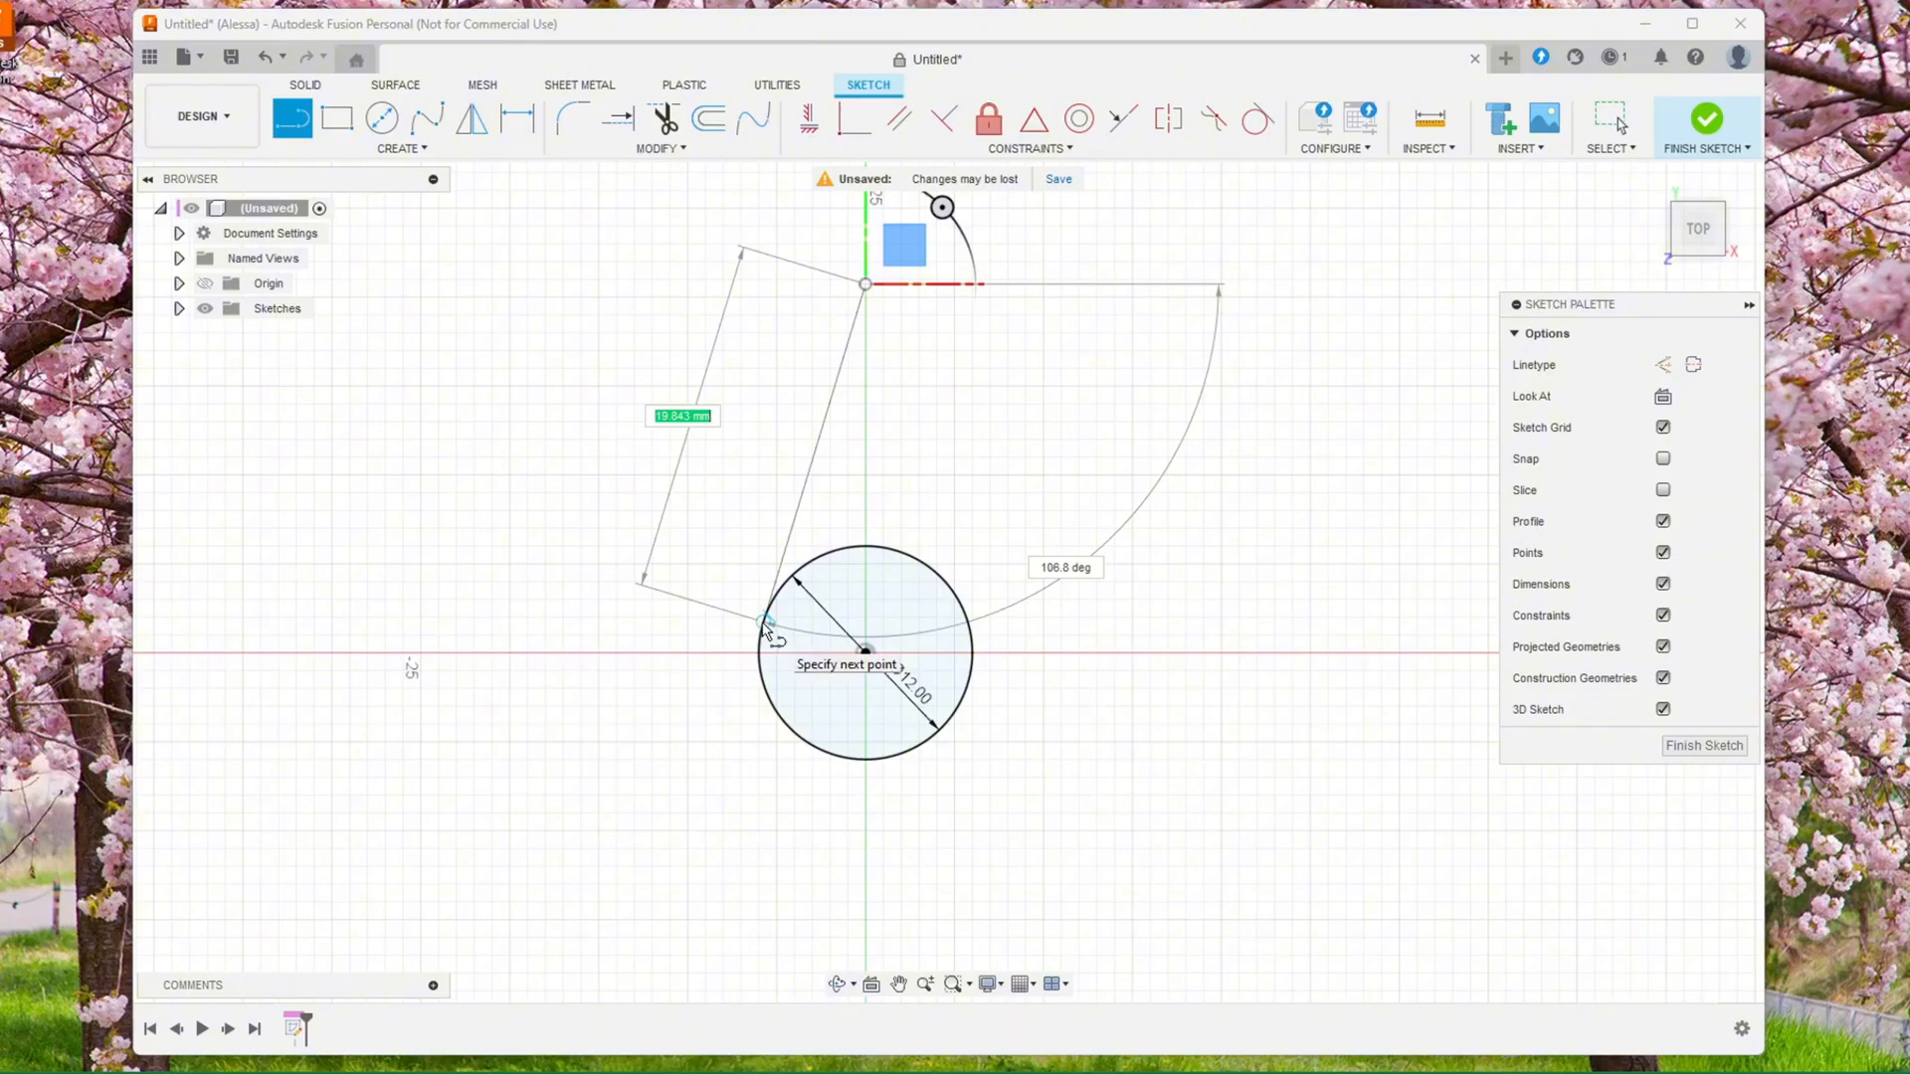
pyautogui.click(764, 625)
pyautogui.press('Escape')
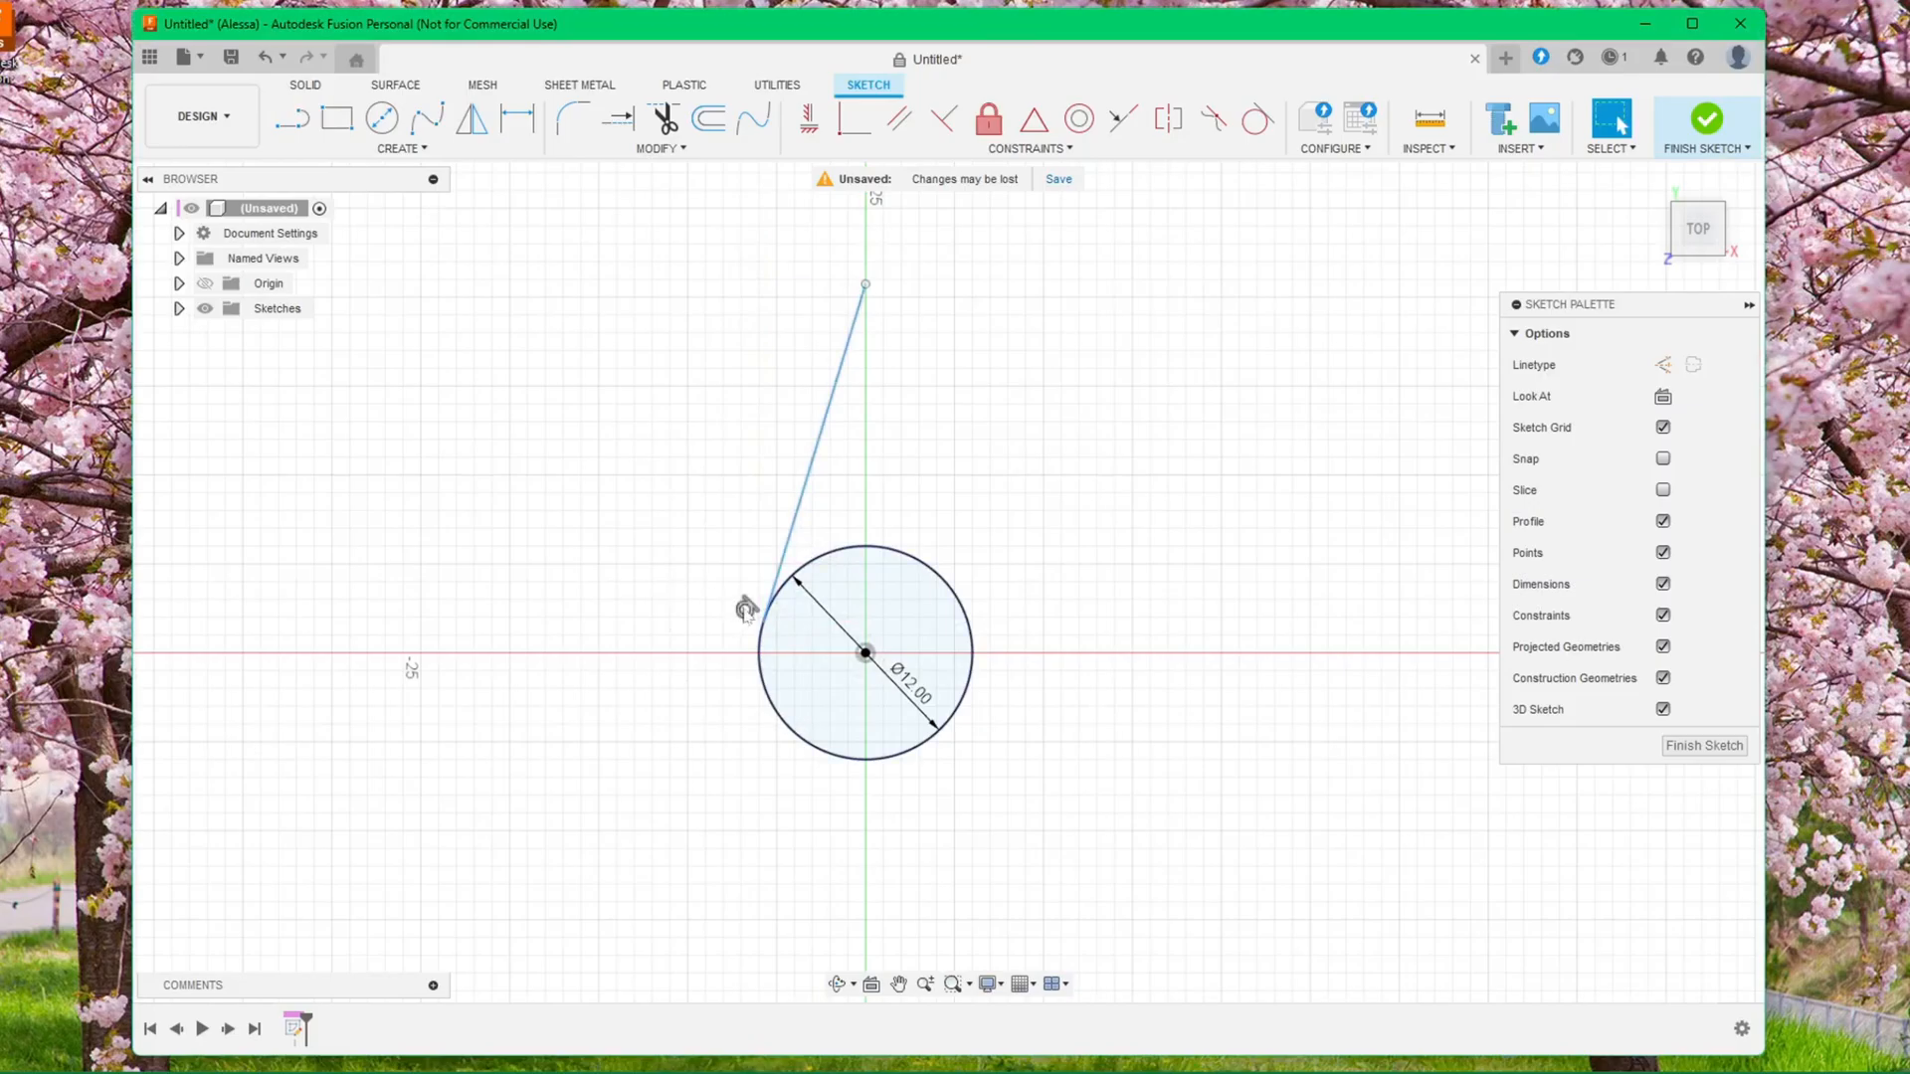
pyautogui.click(747, 609)
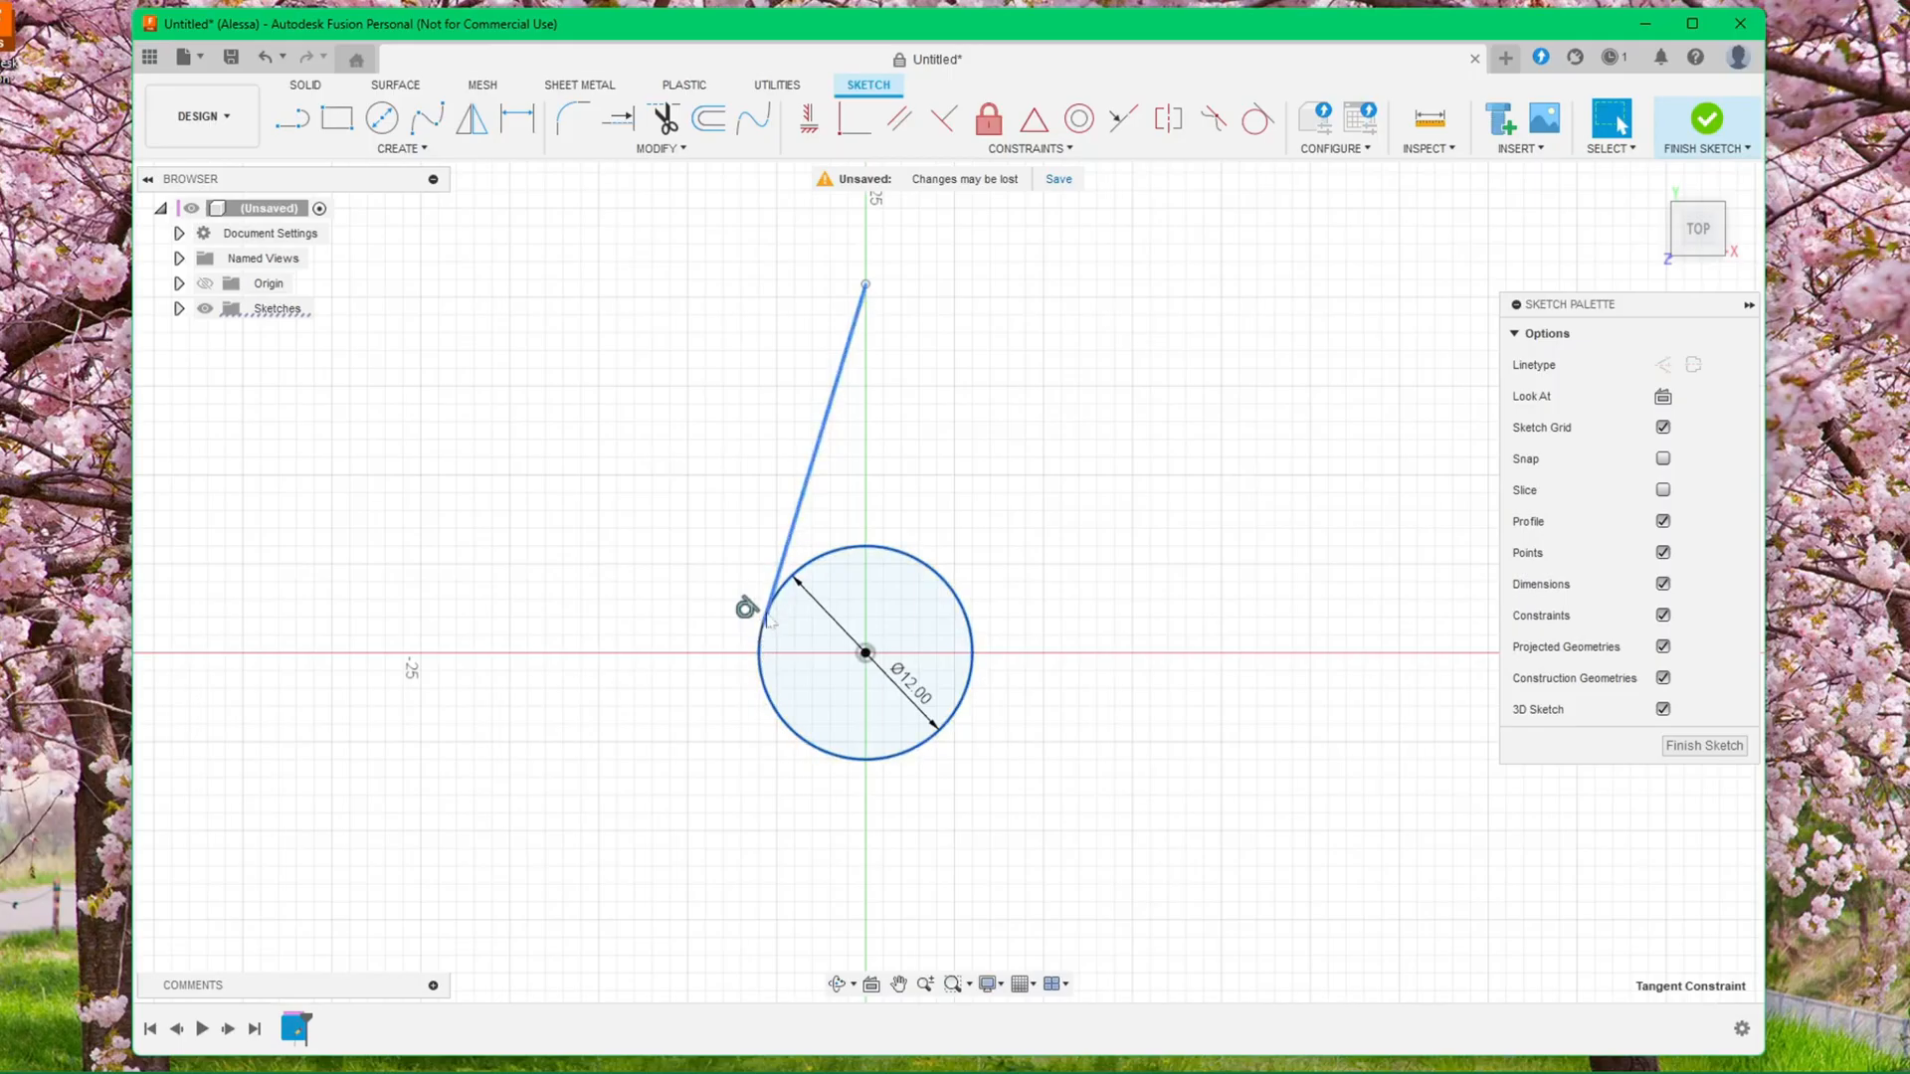
pyautogui.click(996, 451)
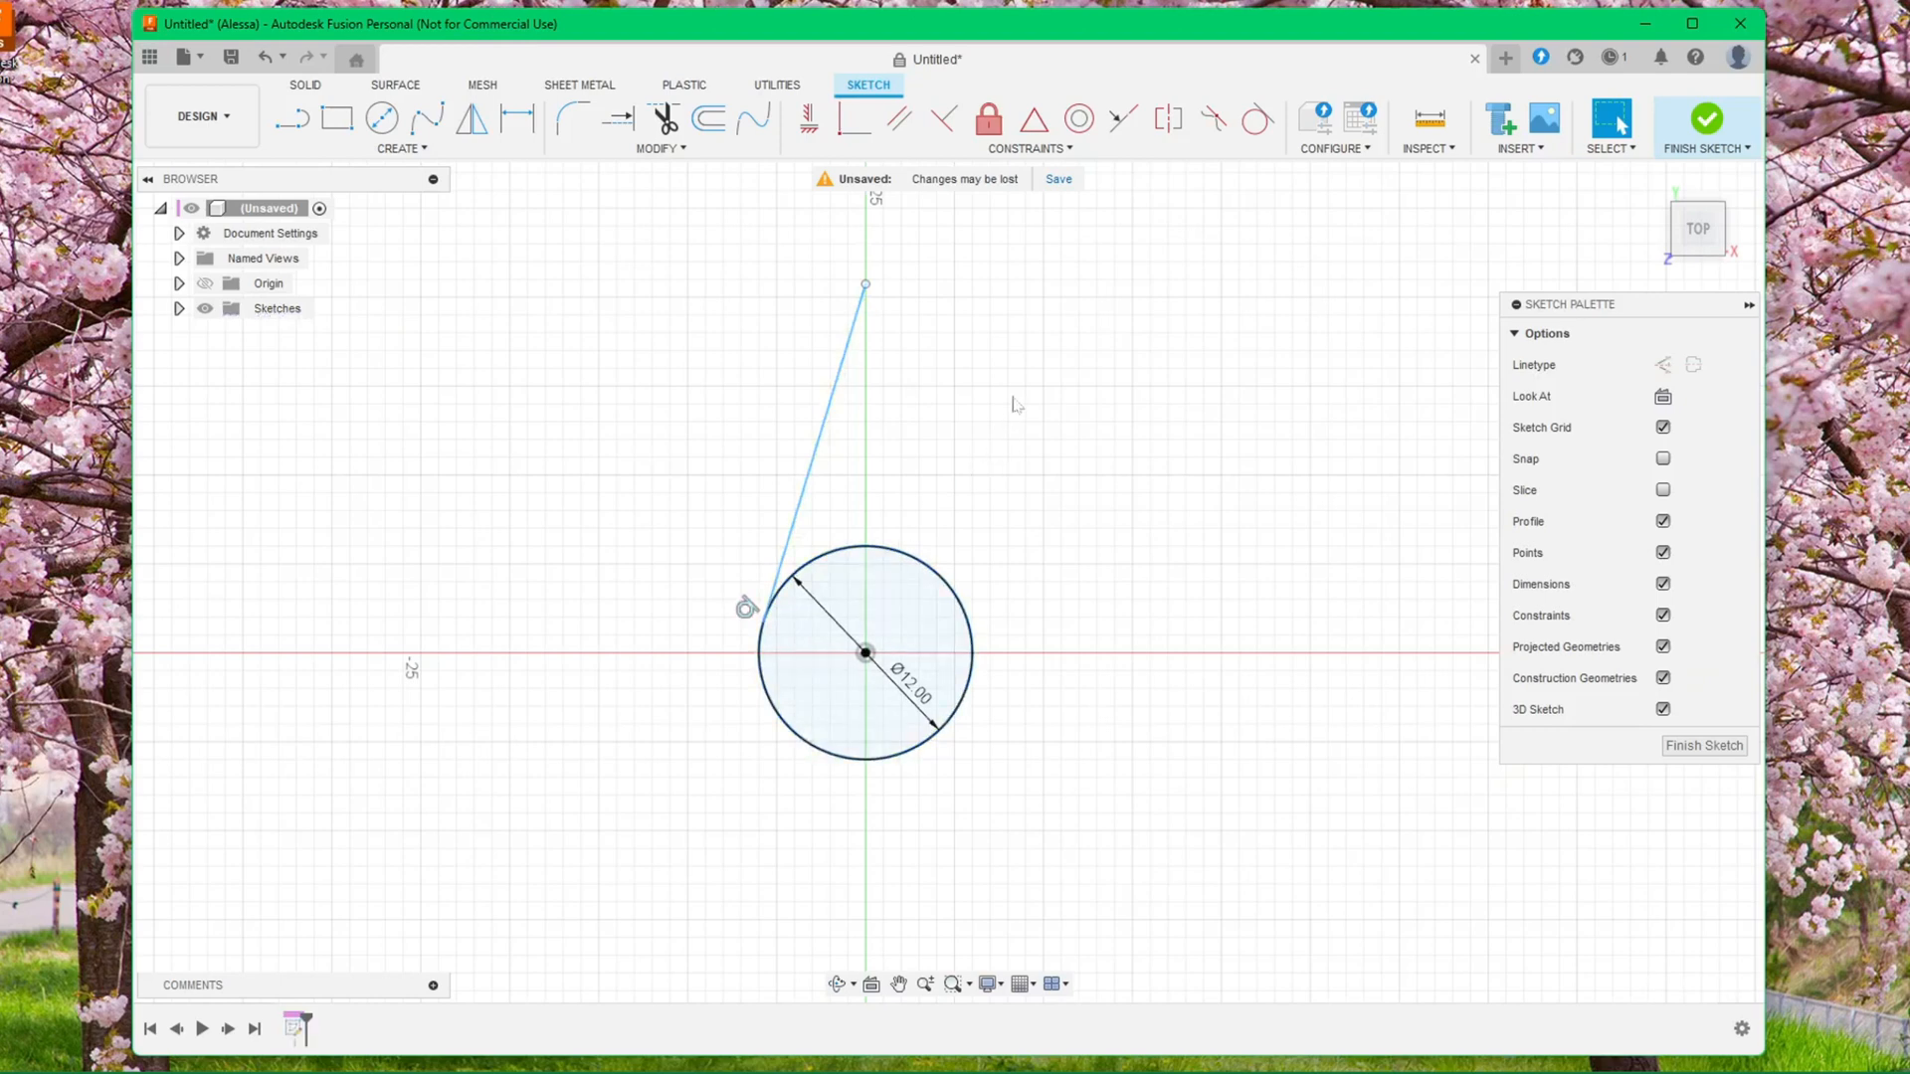
# Draw a second line from the first line's upper endpoint, tangent to the circle's right side, to close the teardrop
pyautogui.click(292, 118)
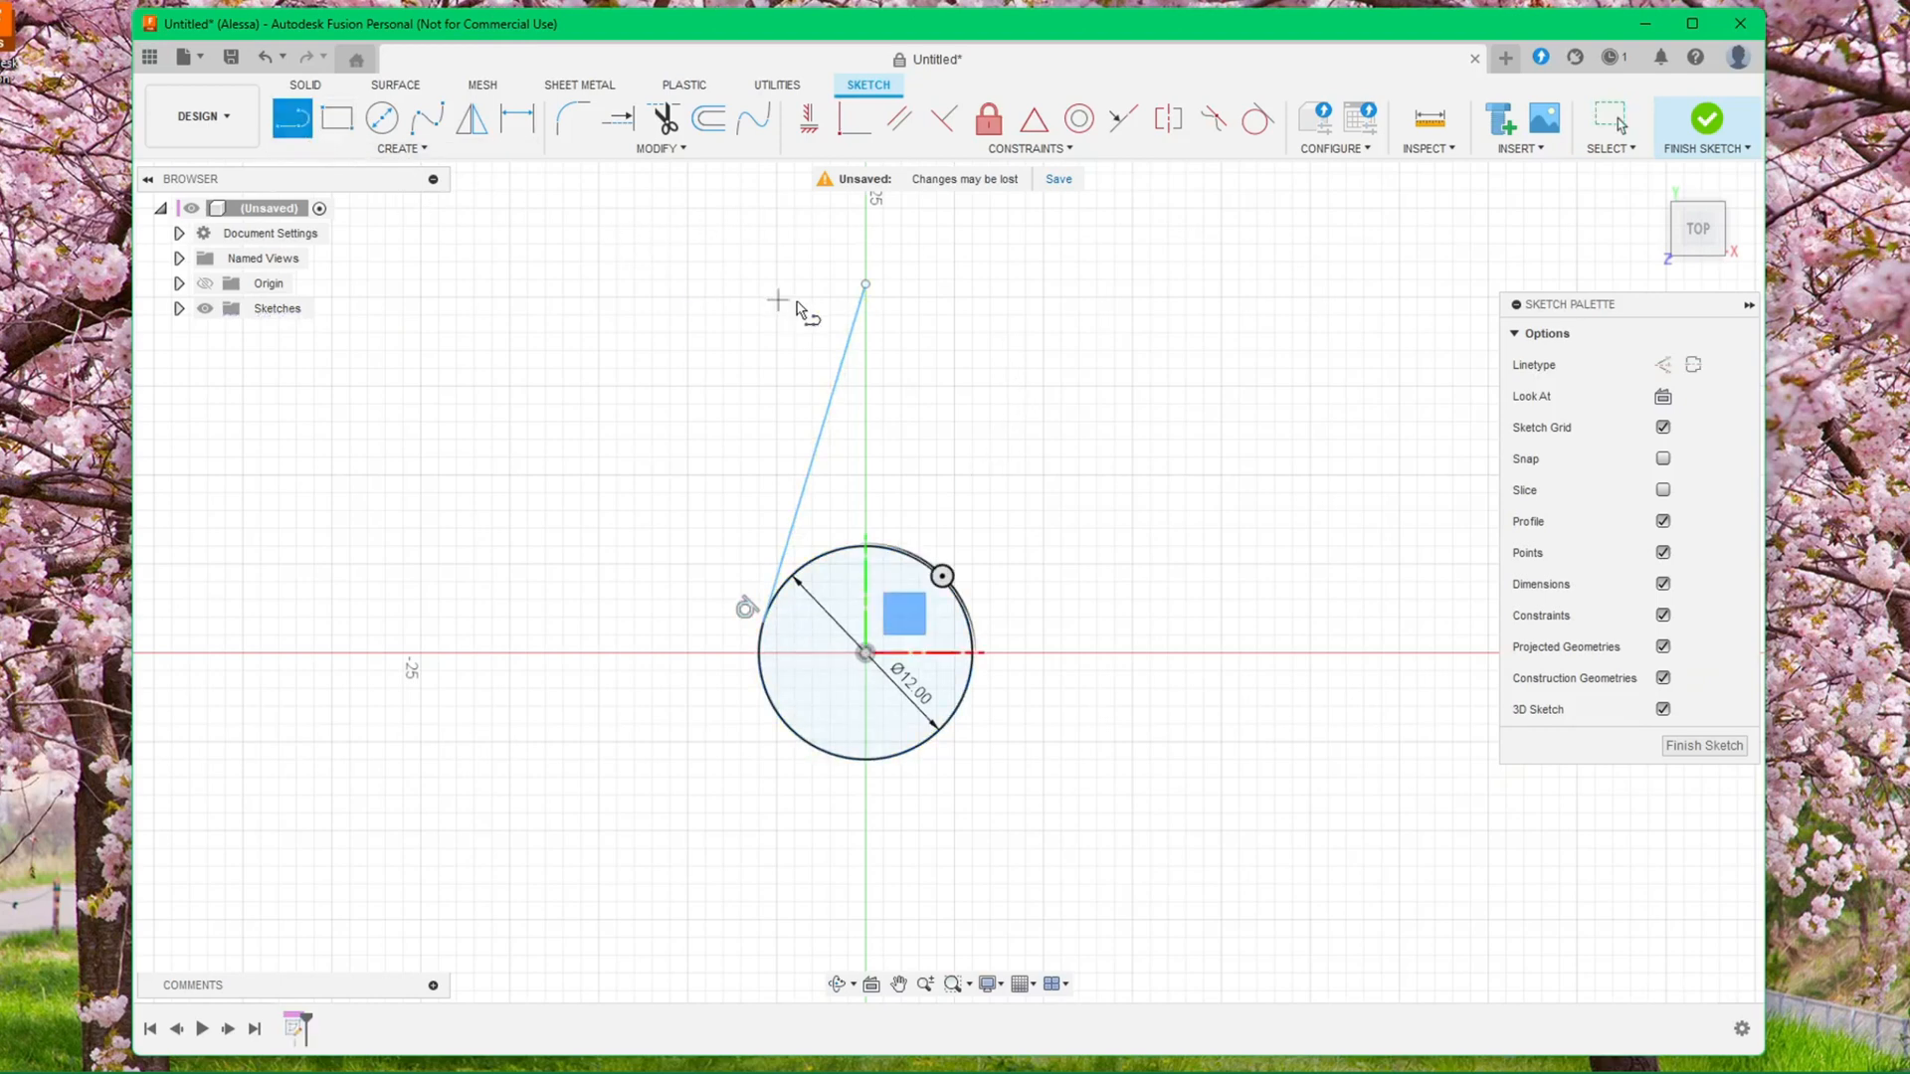
pyautogui.click(865, 285)
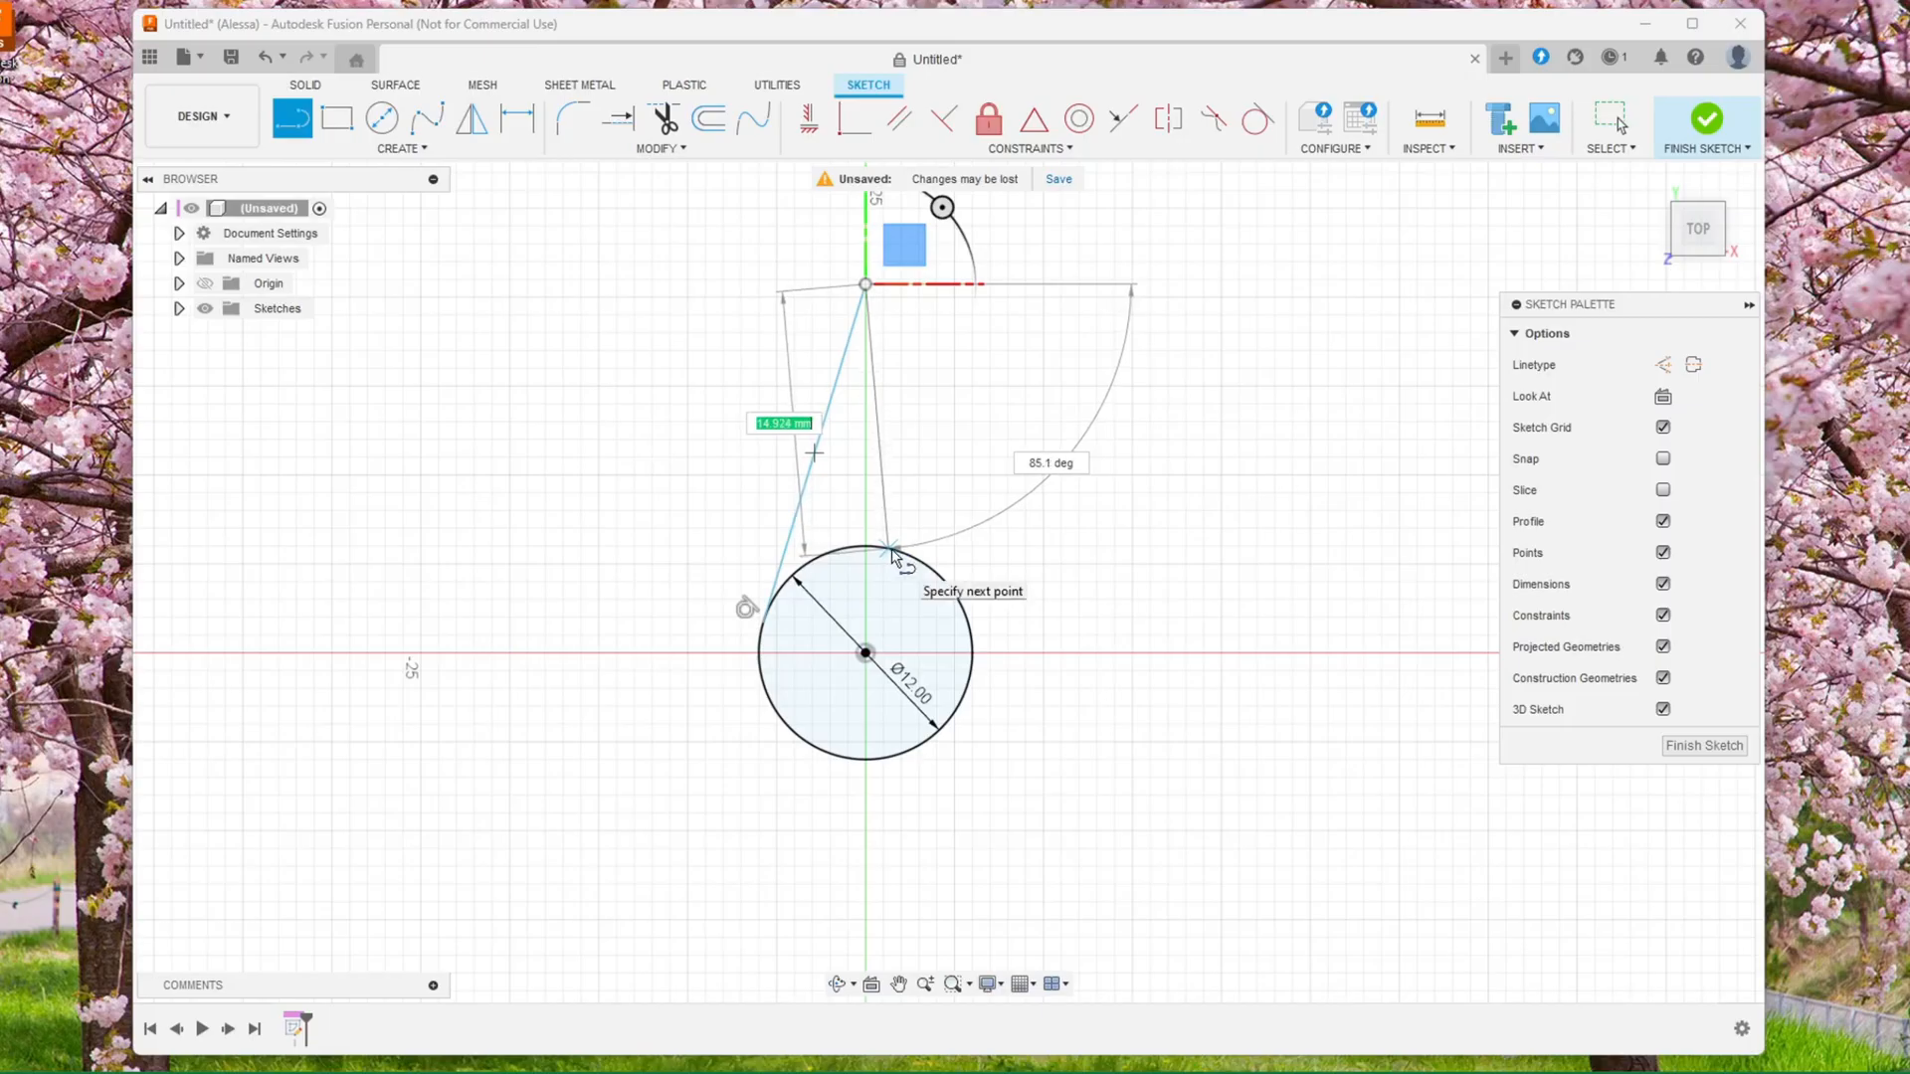
pyautogui.click(970, 626)
pyautogui.press('Escape')
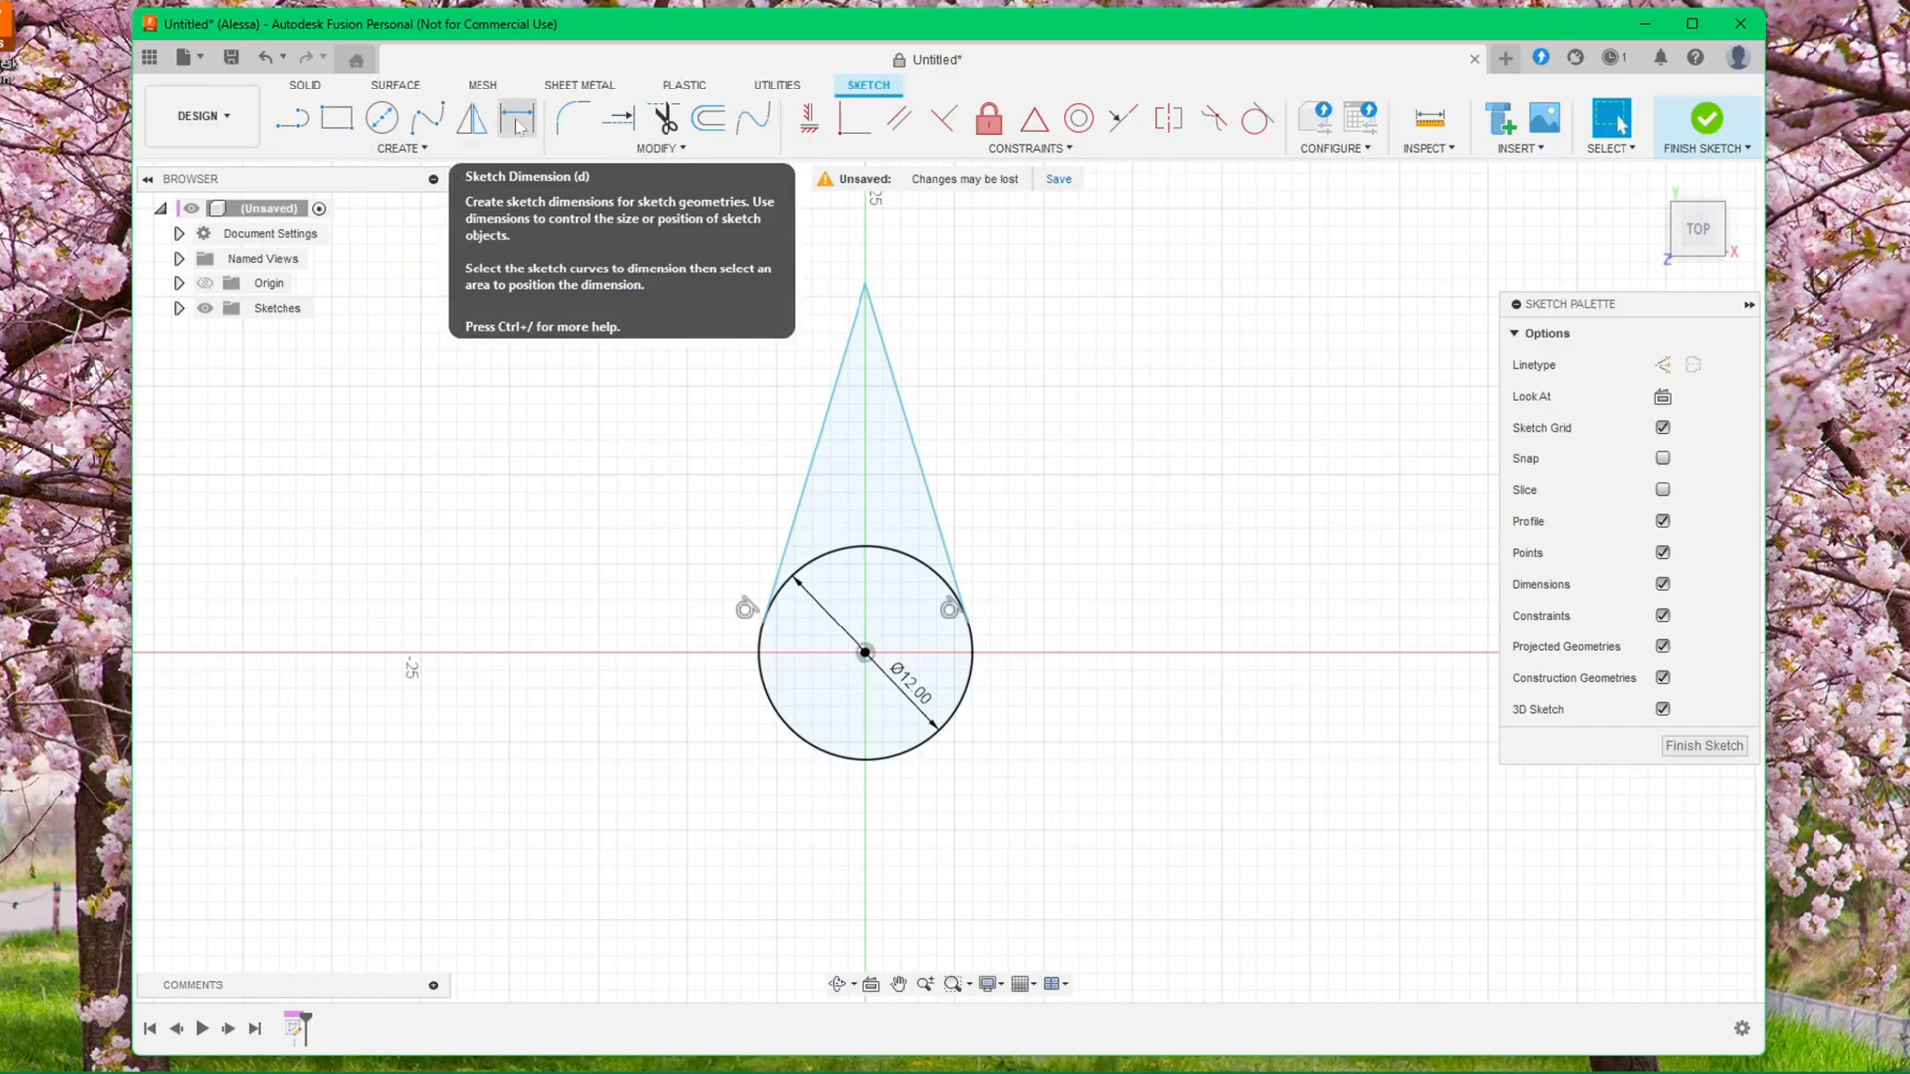
# Dimension the vertical distance between the teardrop's tip and the circle's centre as 15 mm
pyautogui.click(518, 124)
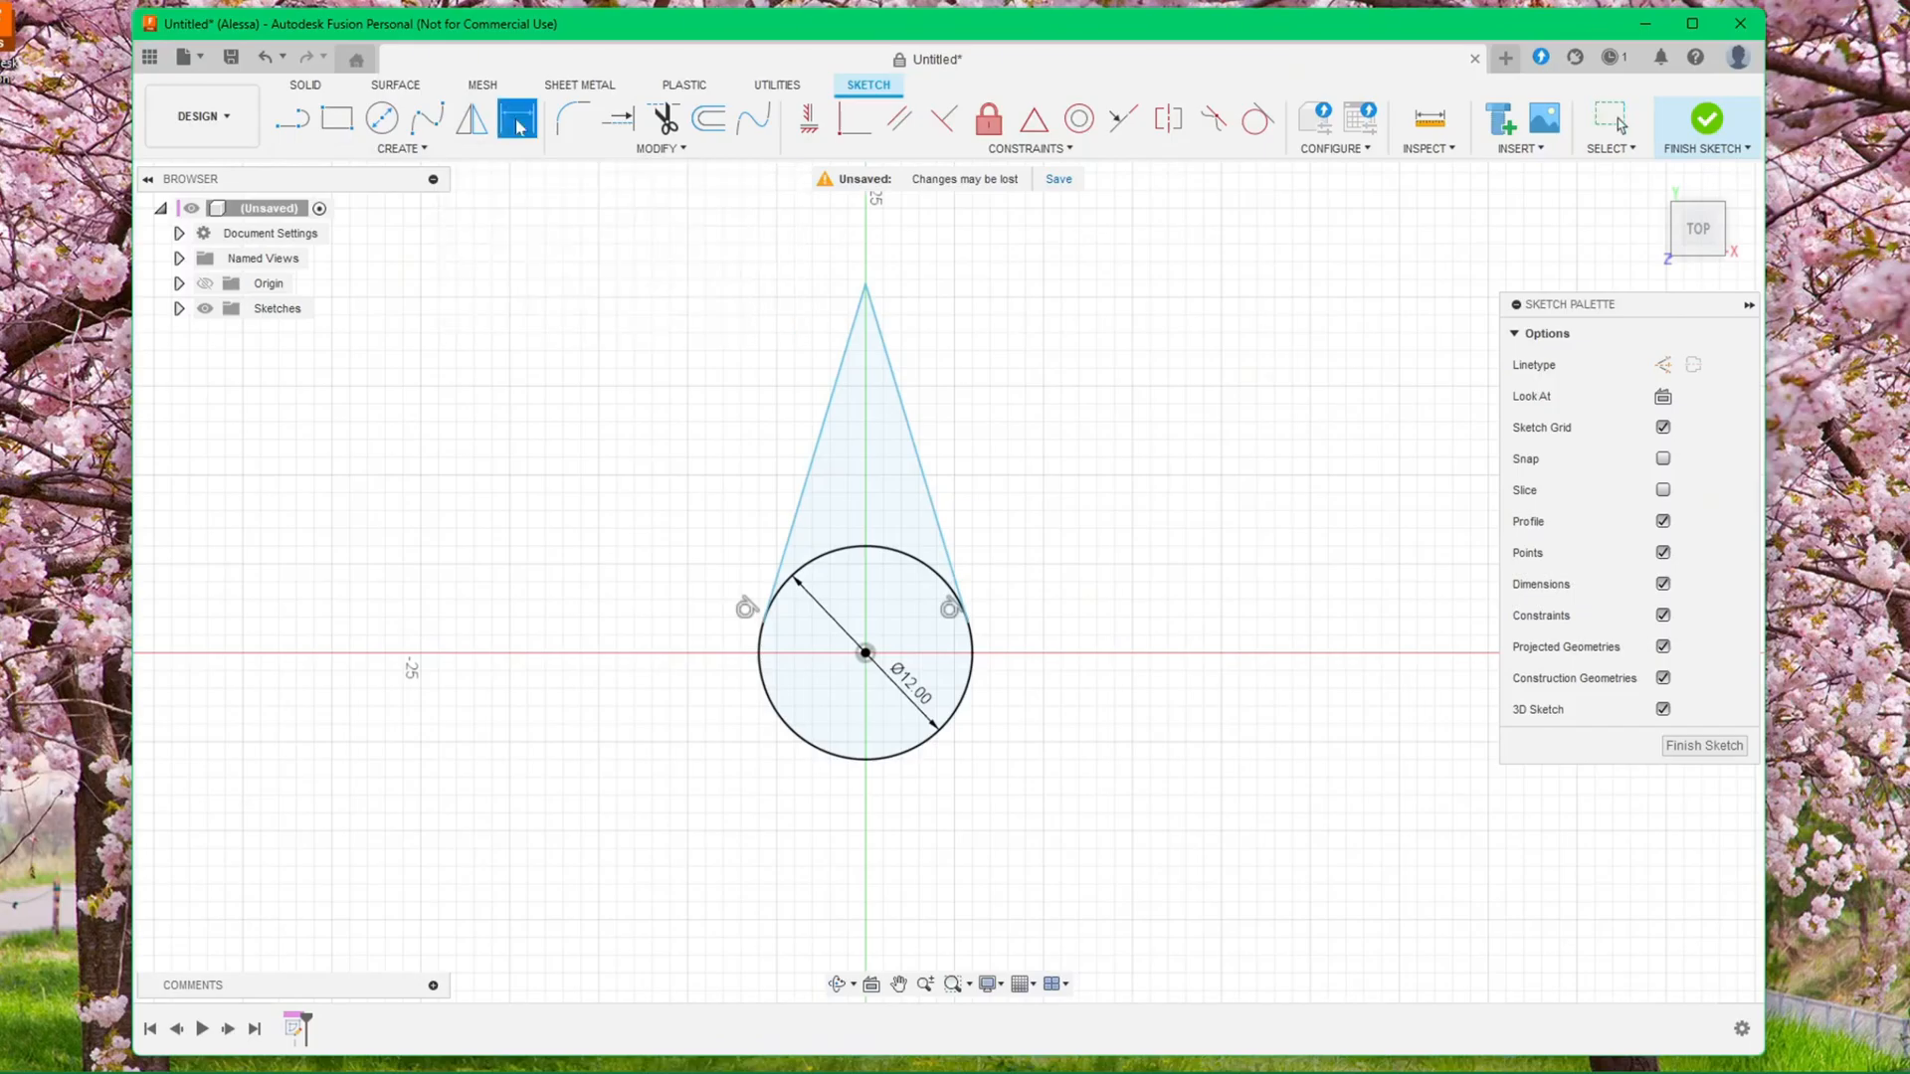
pyautogui.click(866, 284)
pyautogui.click(865, 653)
pyautogui.click(1066, 585)
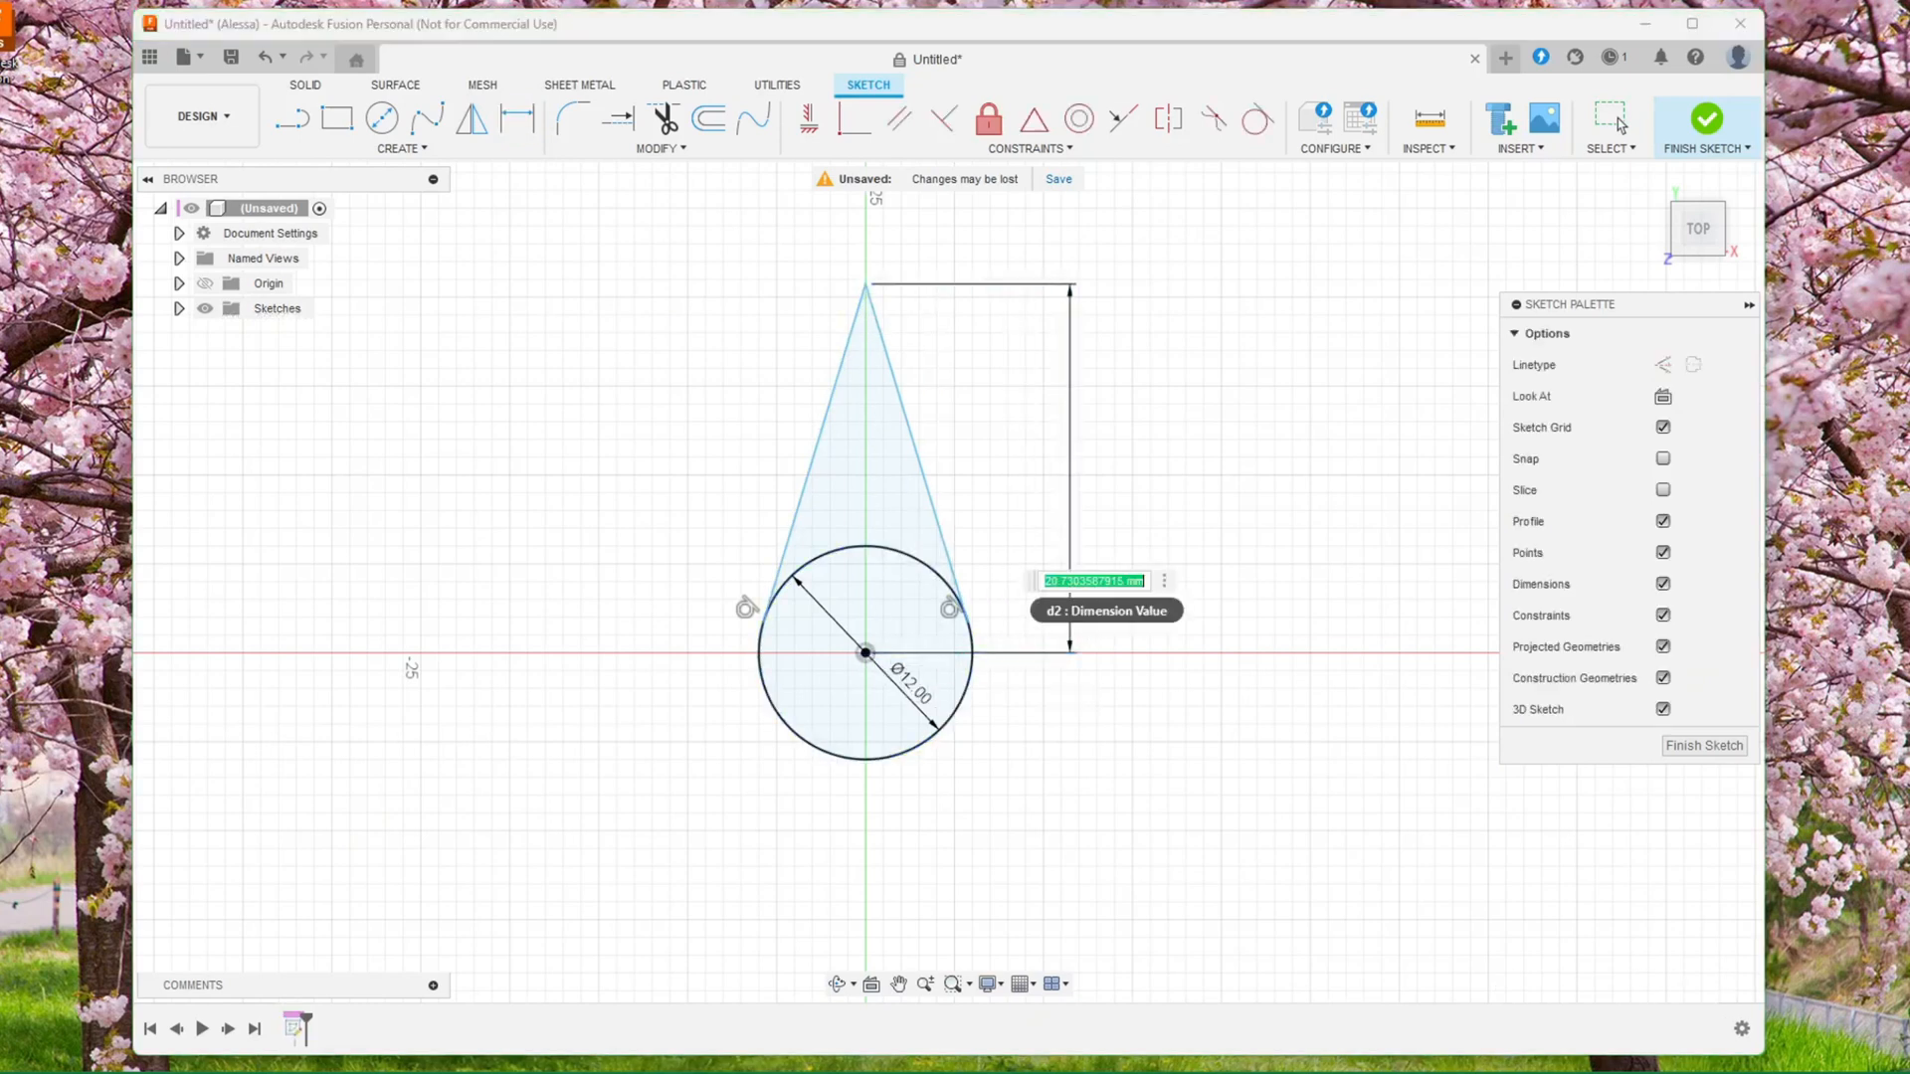
pyautogui.write('15')
pyautogui.press('Return')
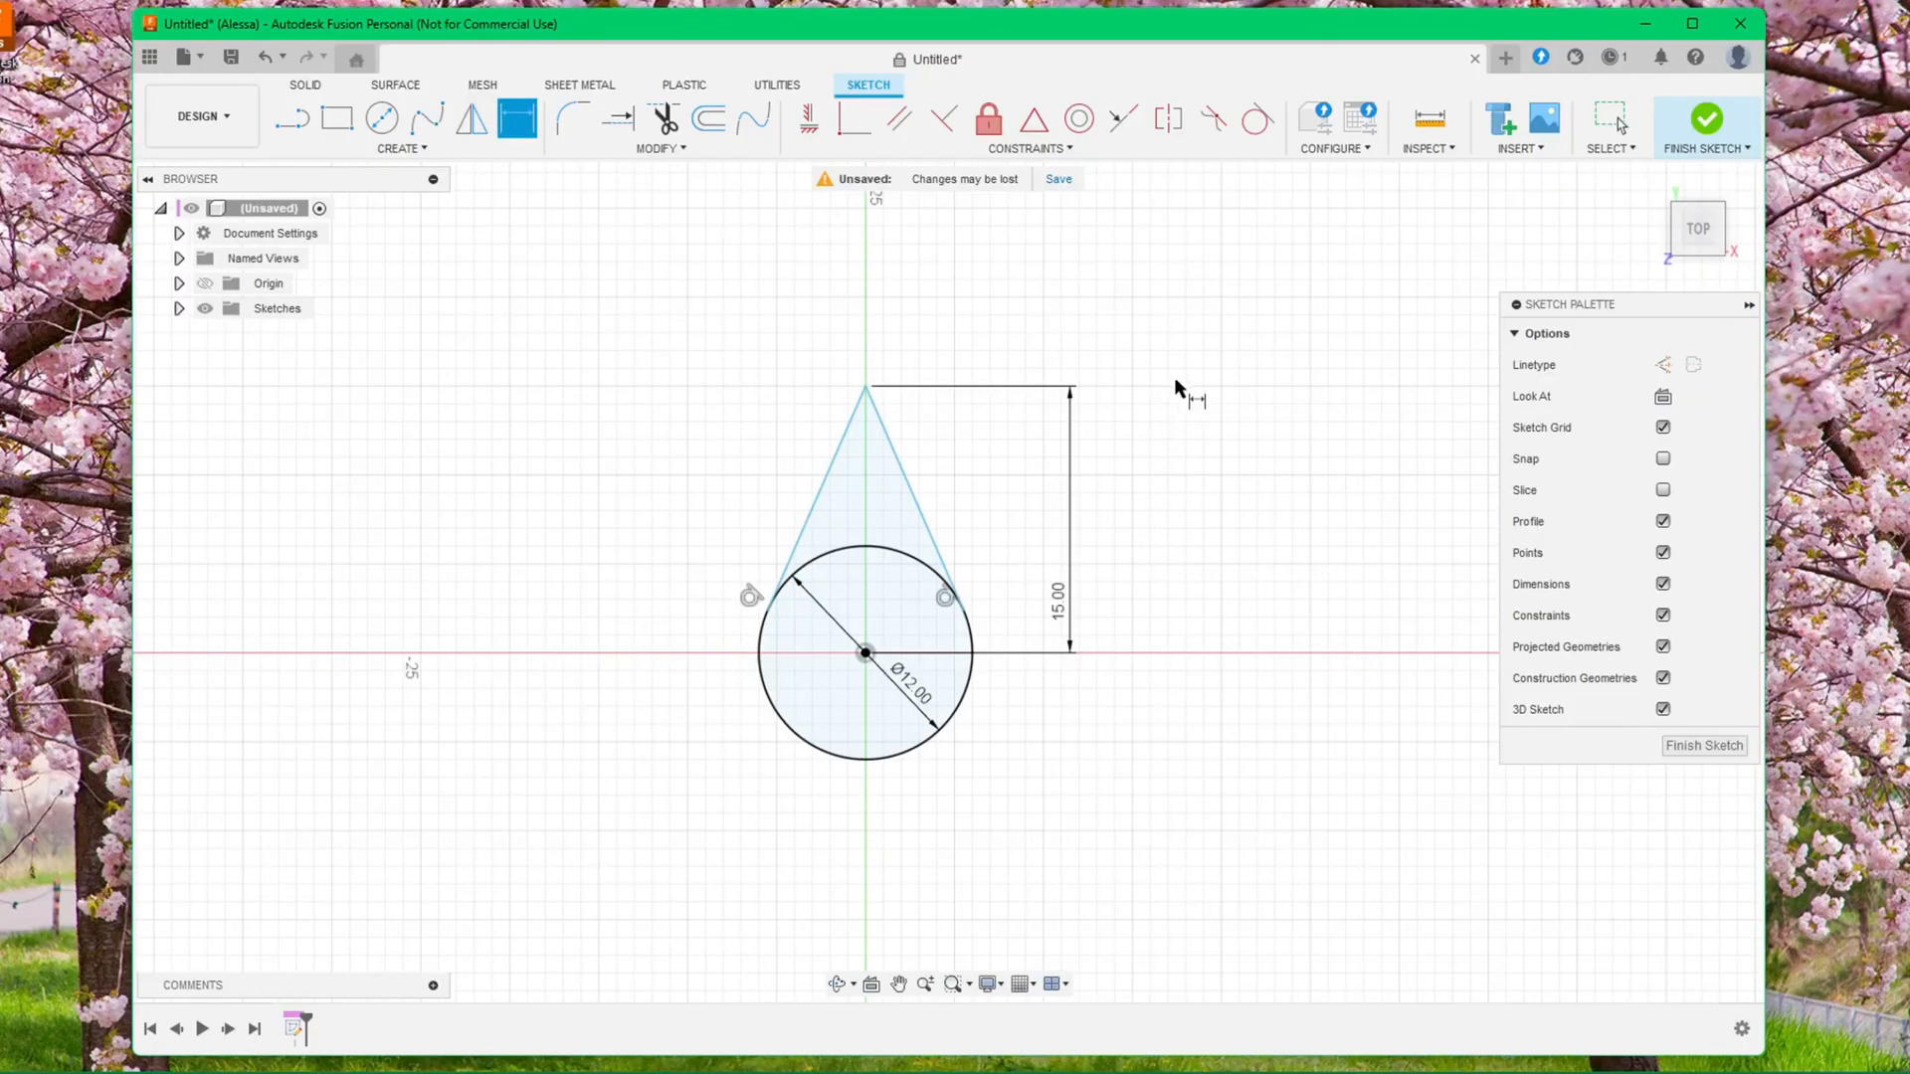
pyautogui.press('Escape')
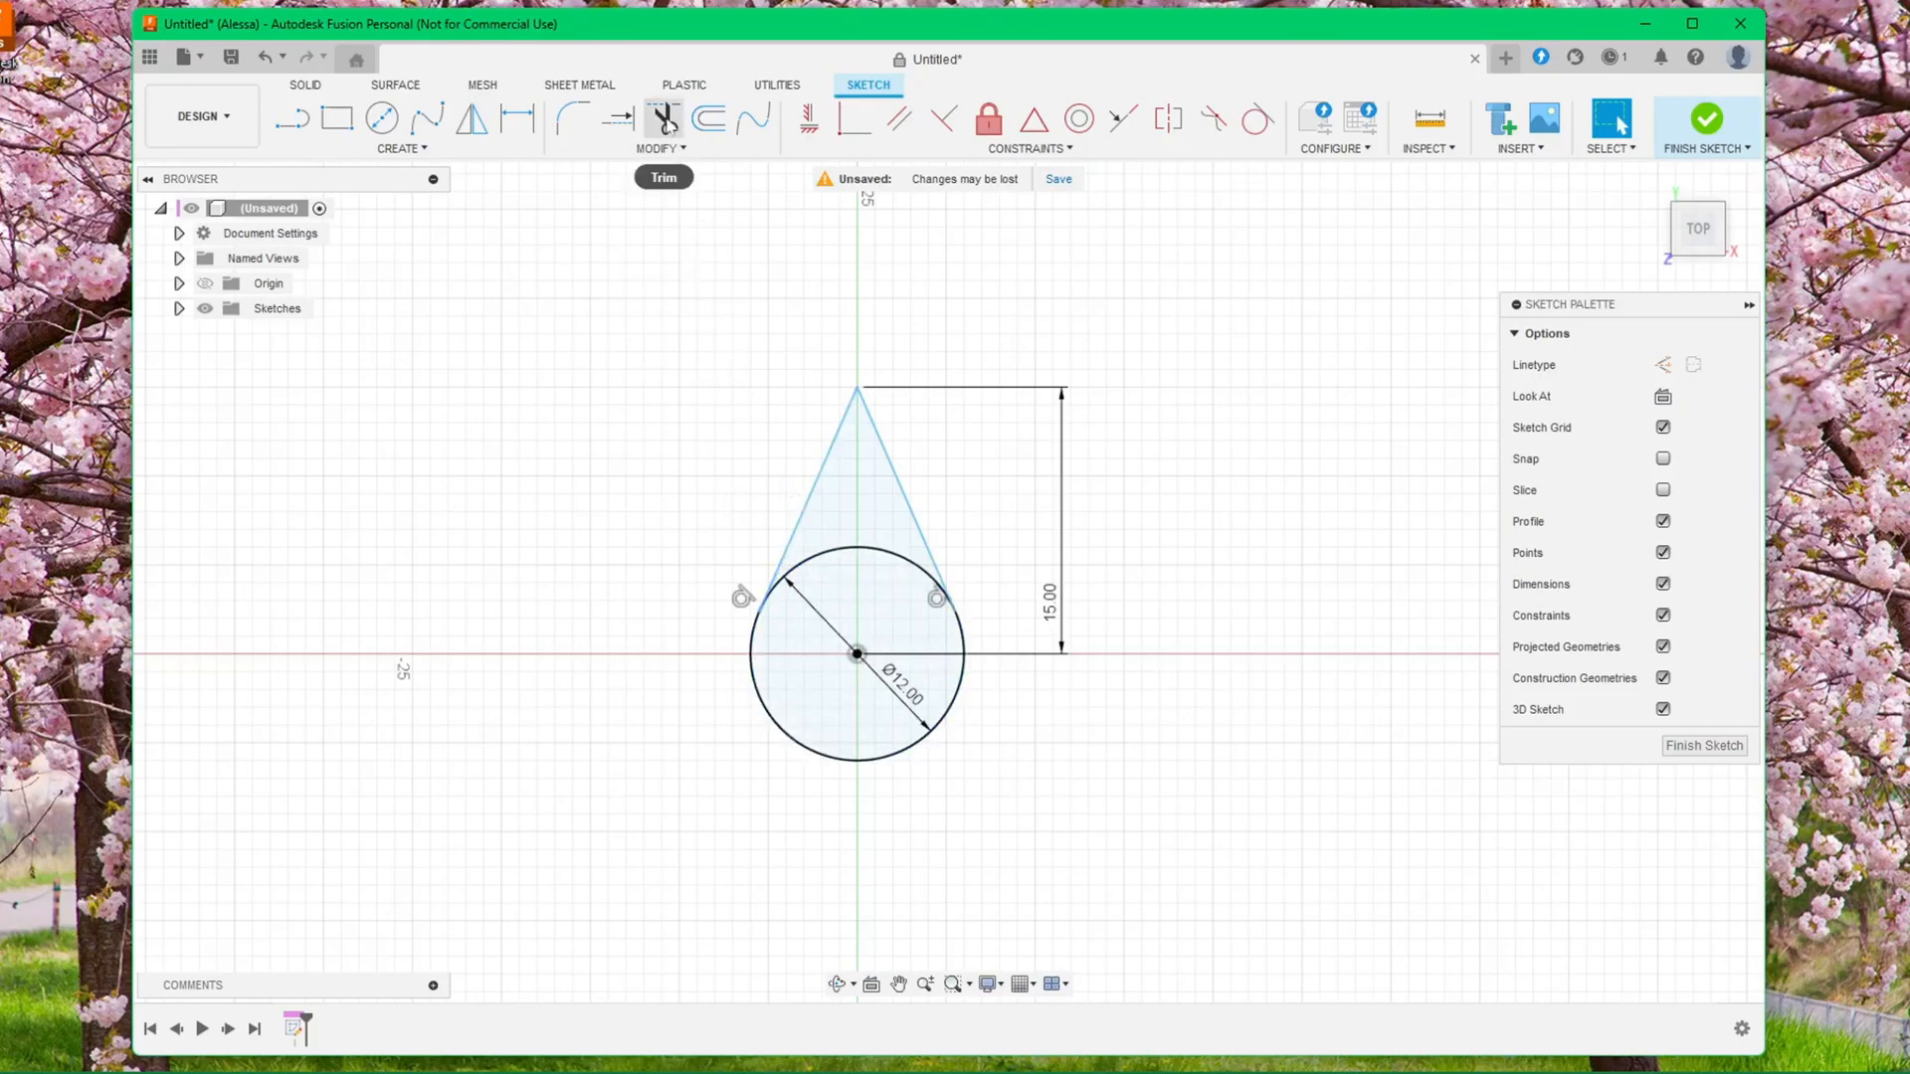
# Trim away the upper arc of the circle that lies inside the teardrop
pyautogui.click(662, 120)
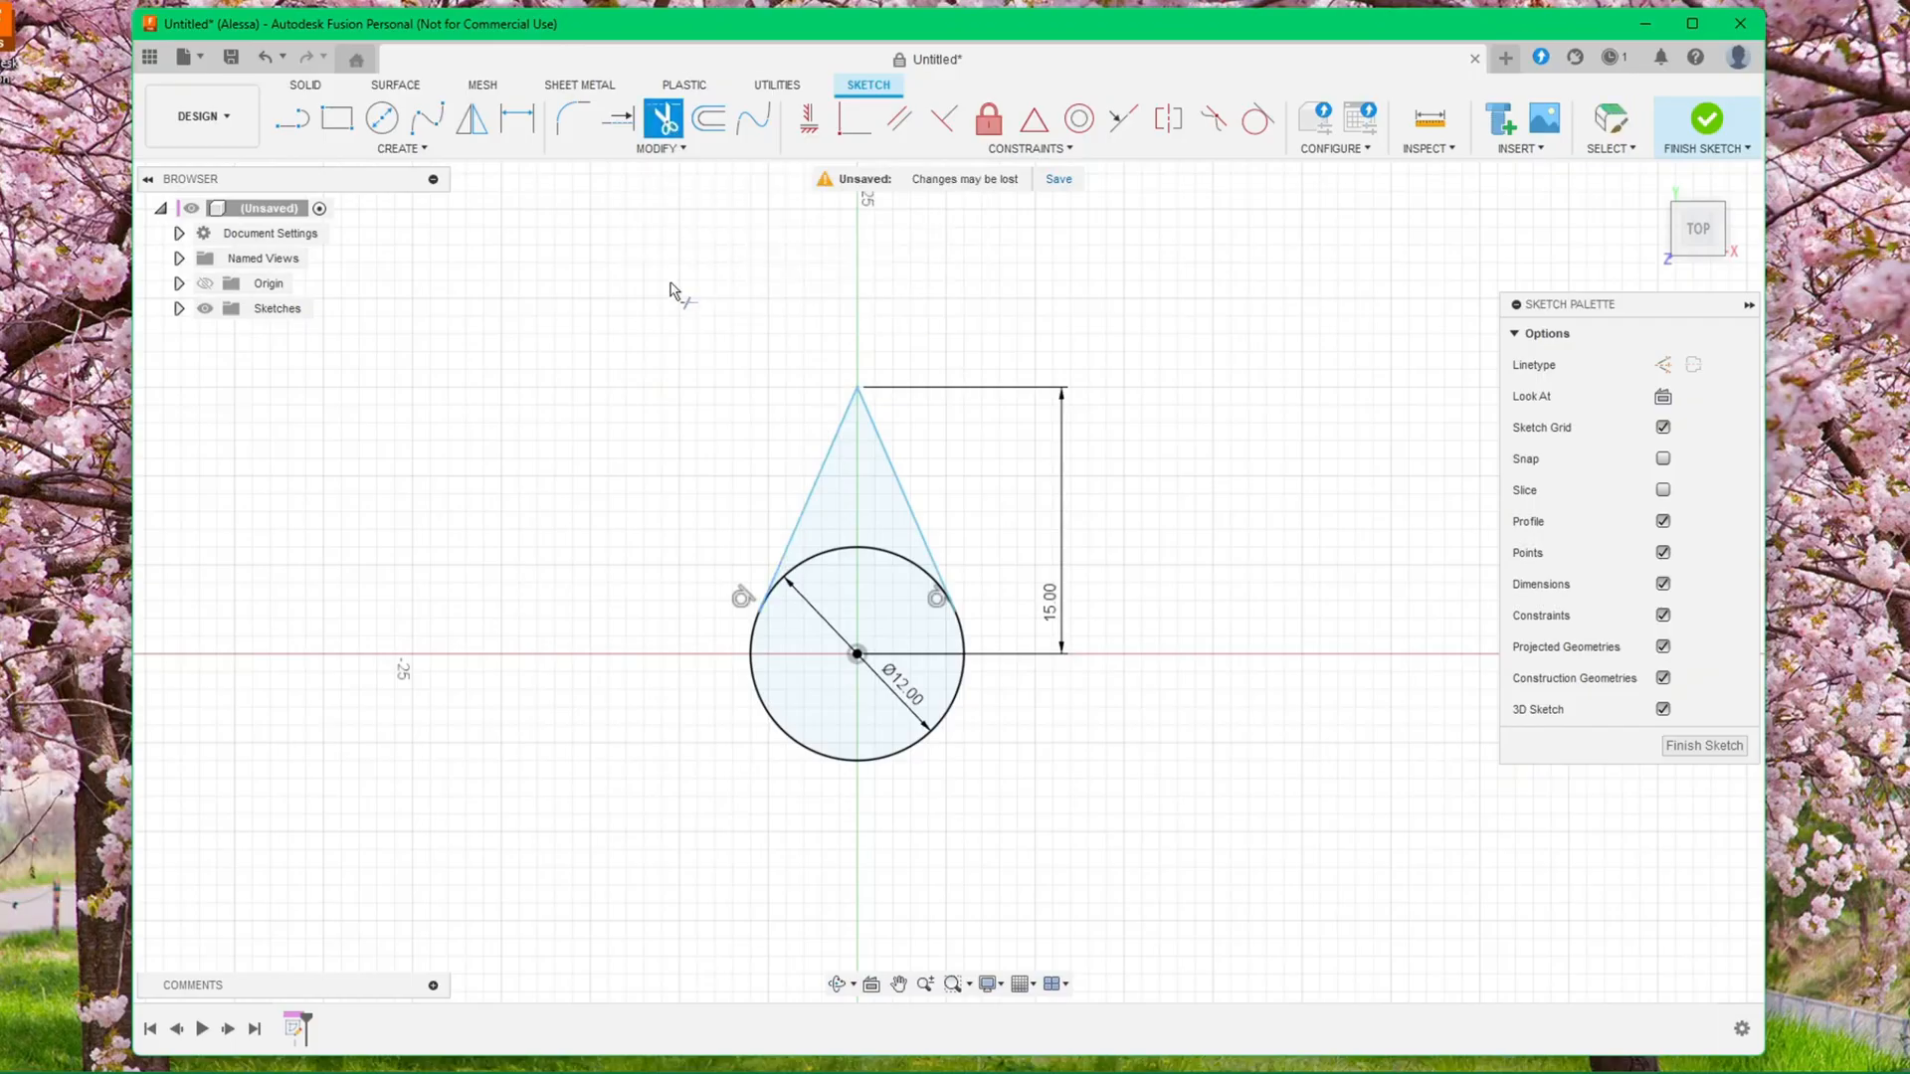
pyautogui.click(819, 562)
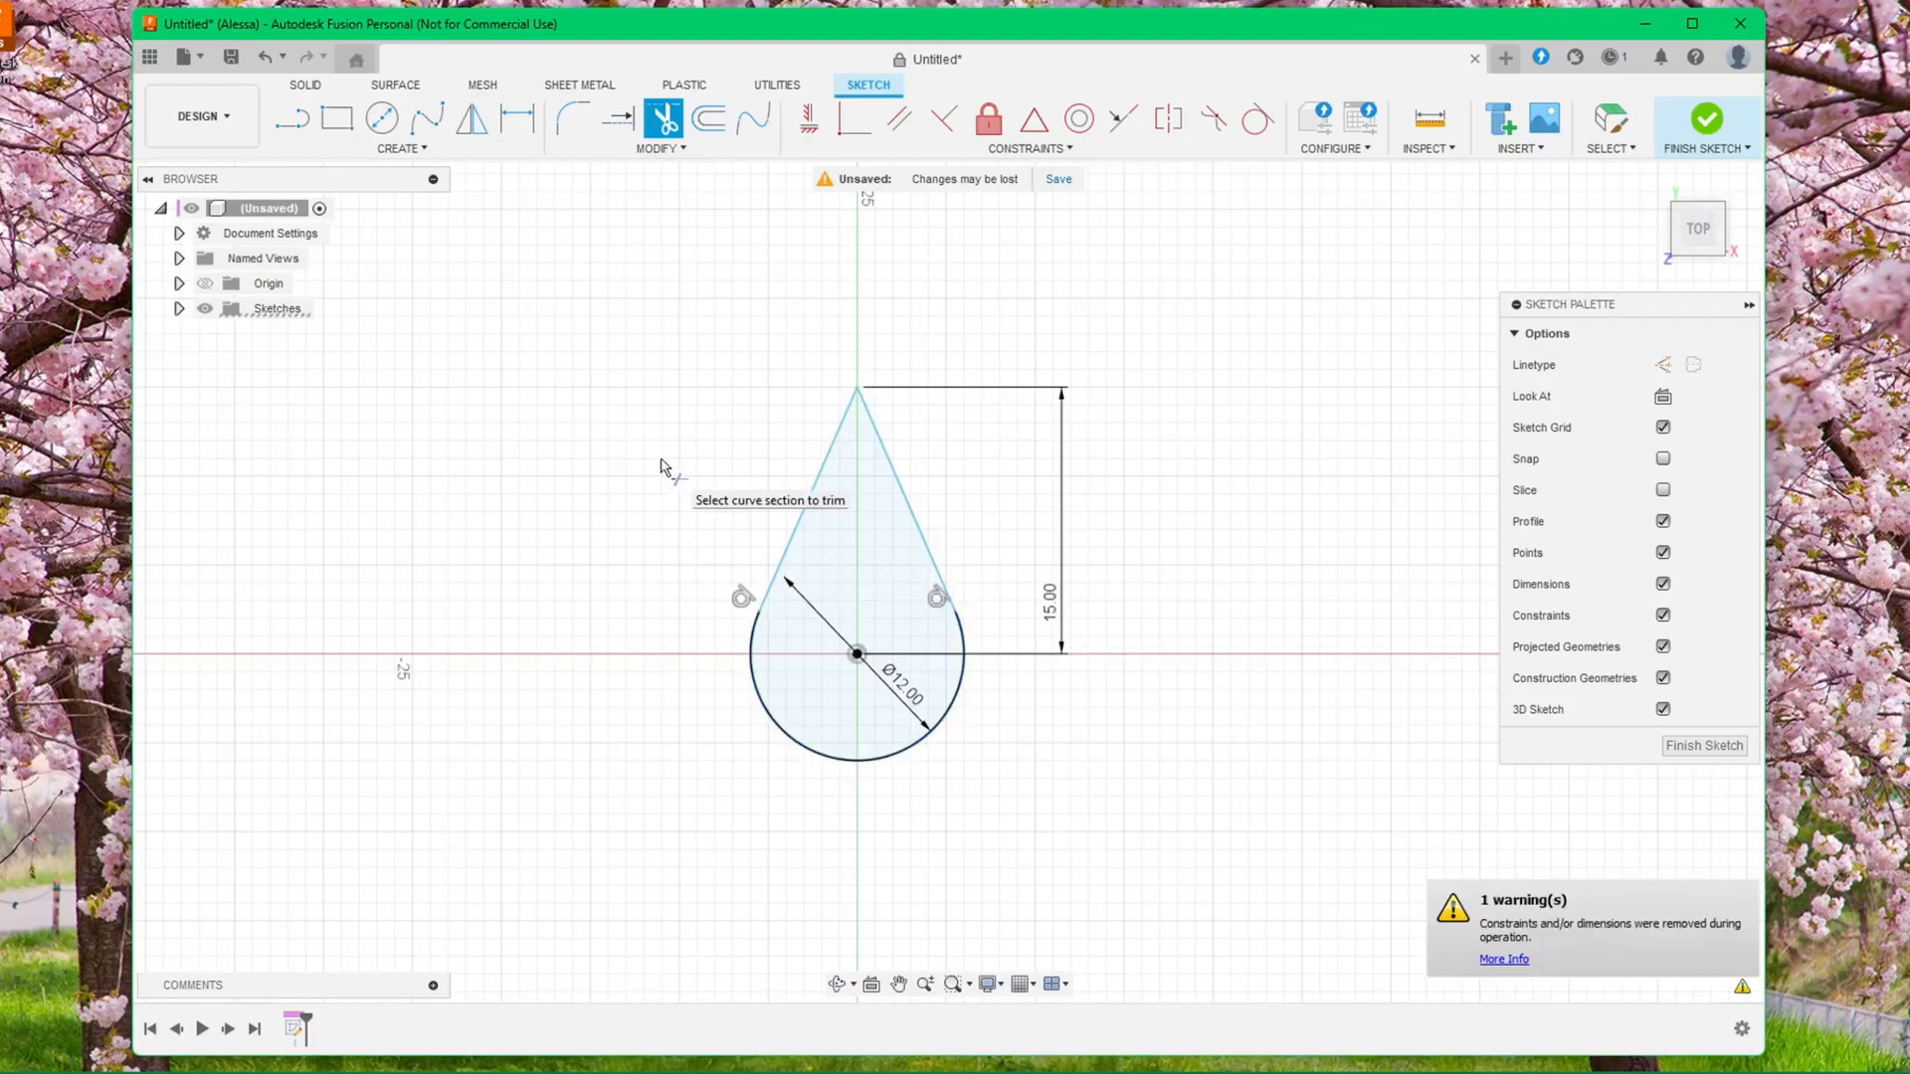
pyautogui.press('Escape')
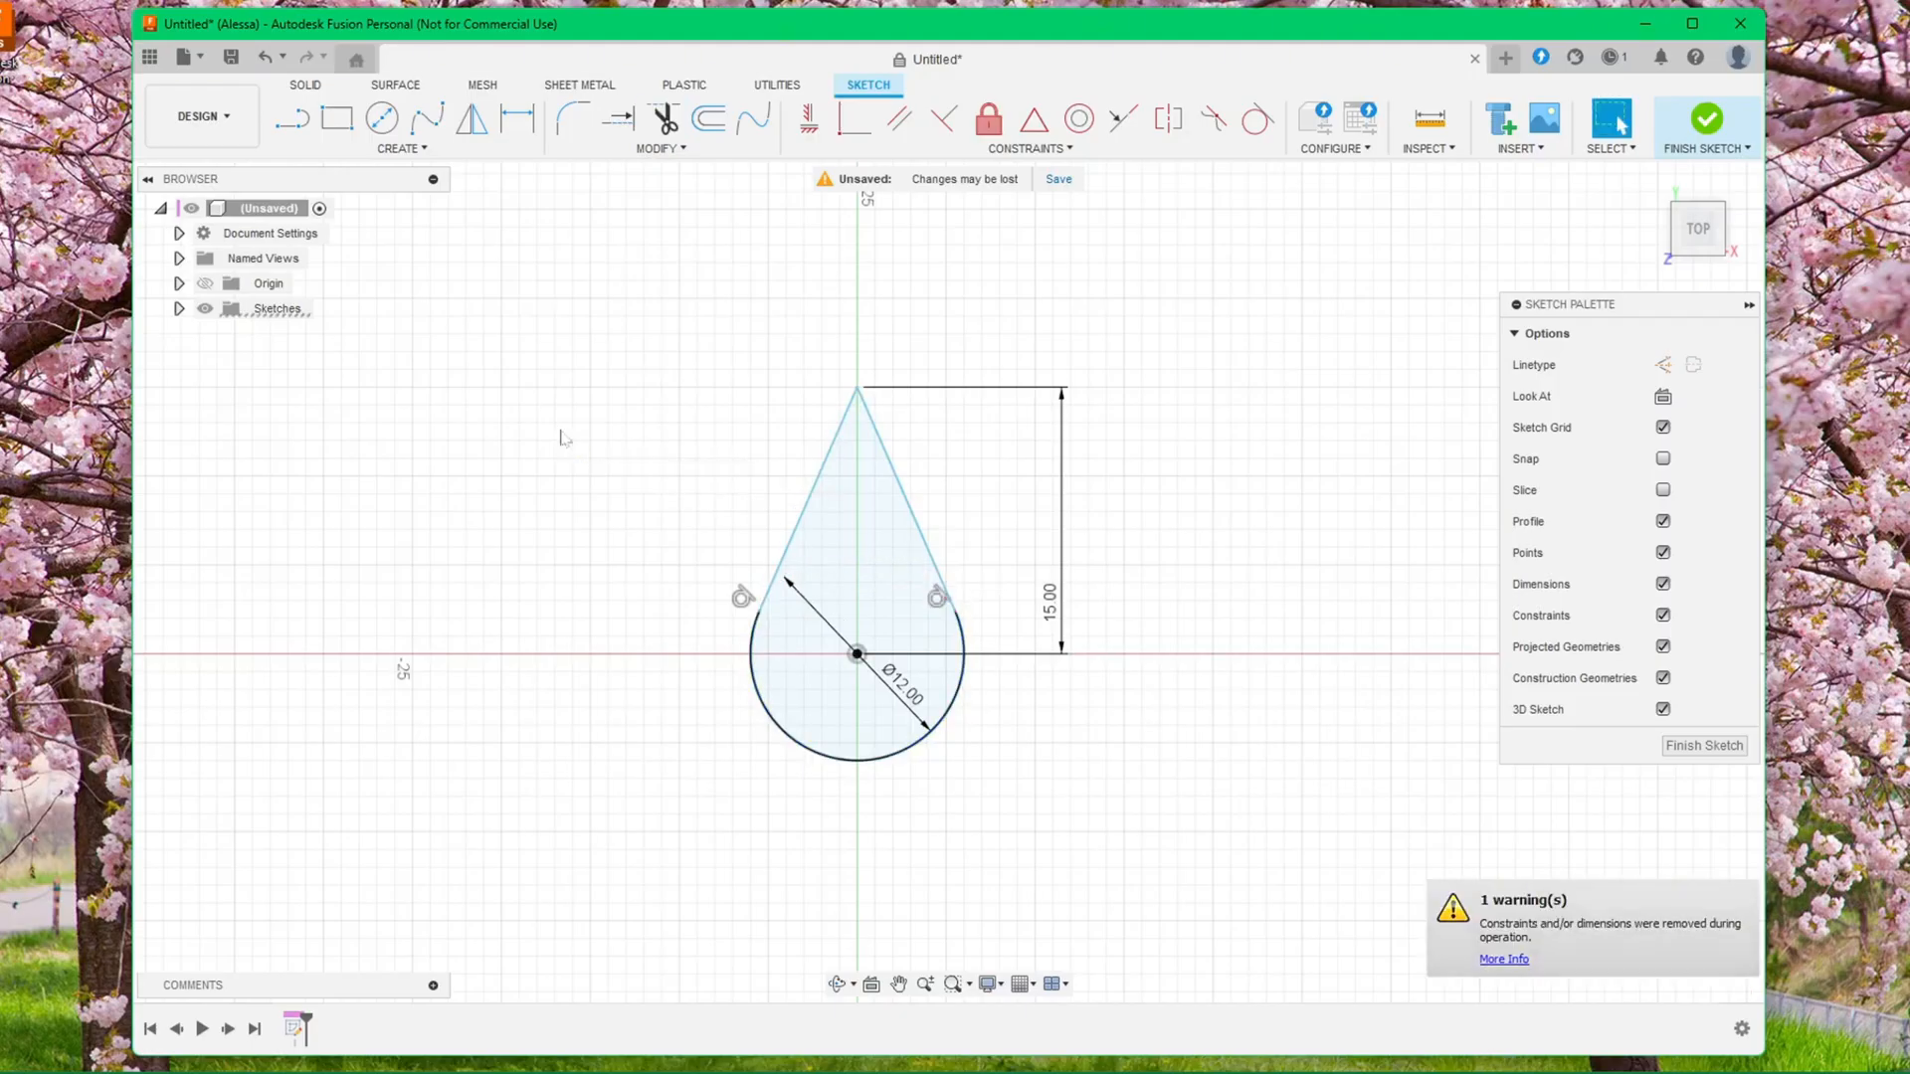
# Round the teardrop's pointed tip with a 1 mm fillet between the two tangent lines
pyautogui.scroll(3, 784, 459)
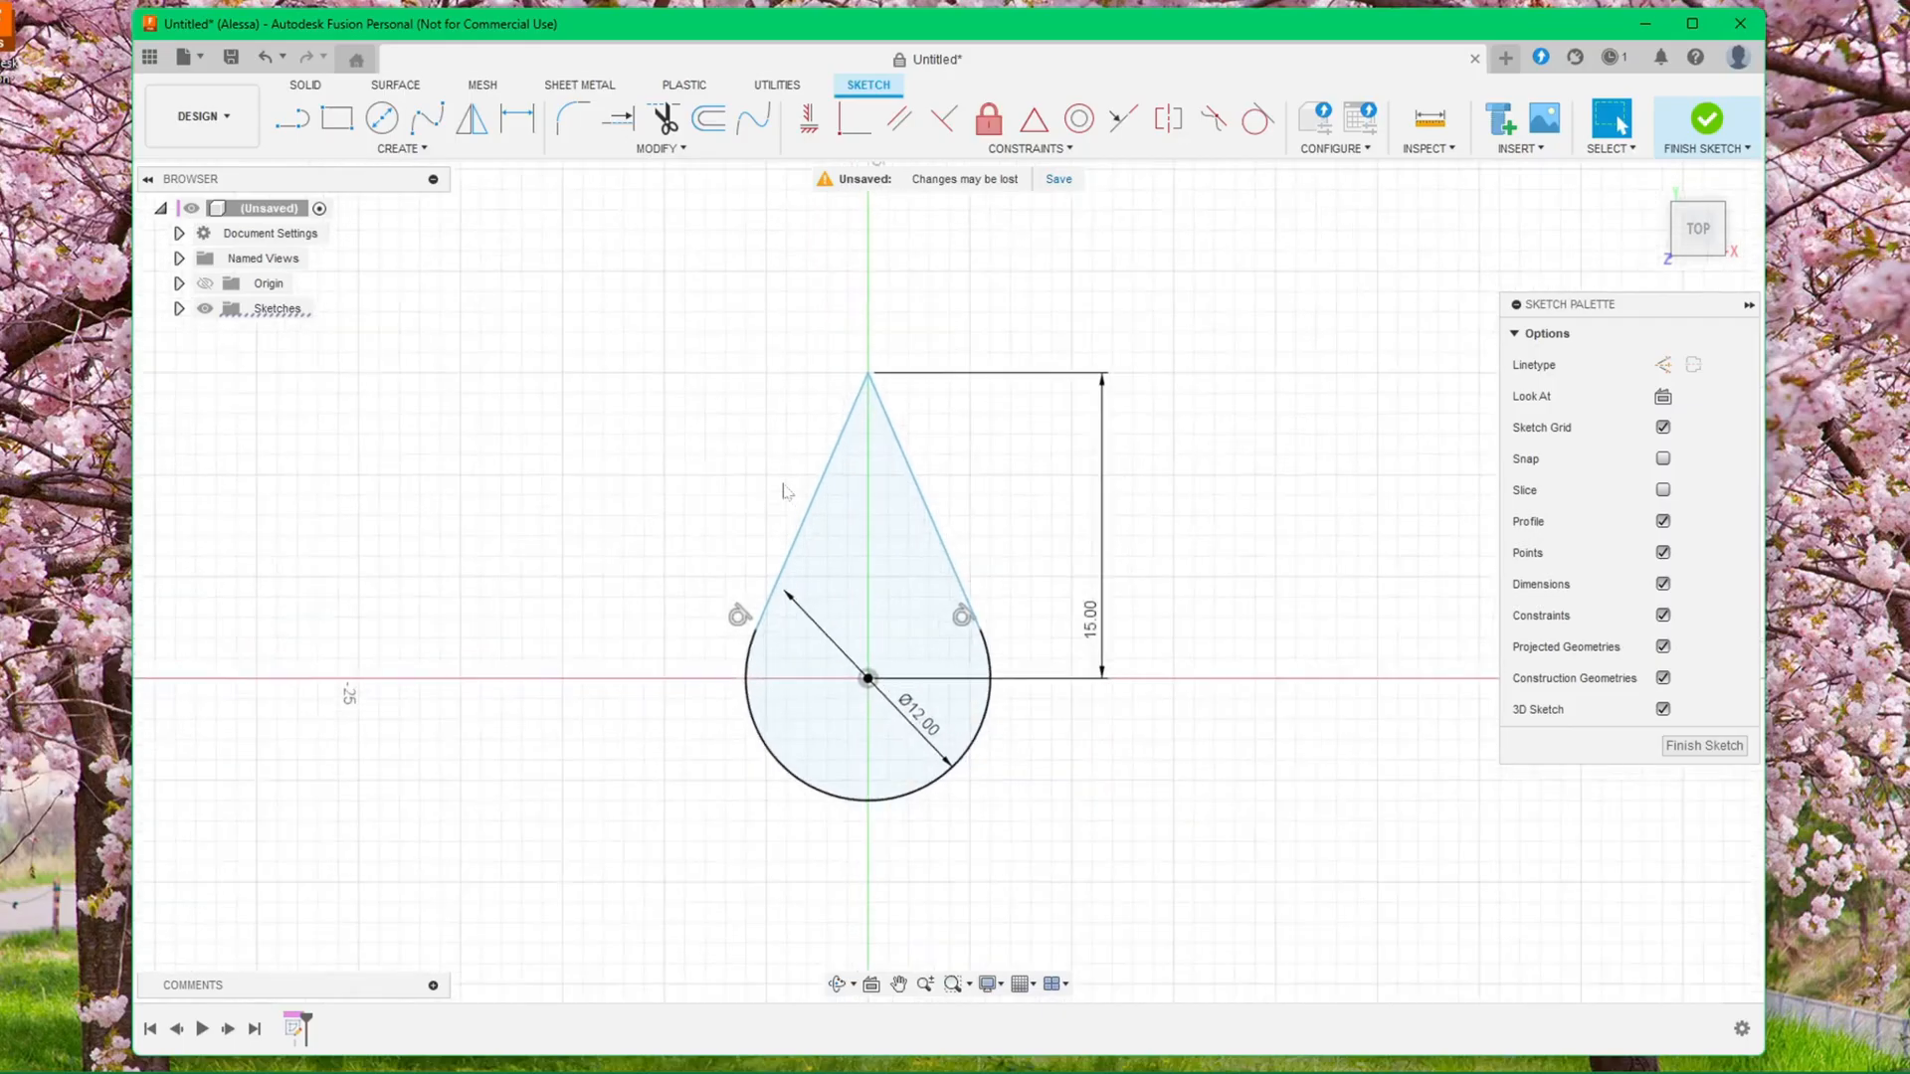
pyautogui.moveTo(781, 446); pyautogui.dragTo(740, 437, button='middle')
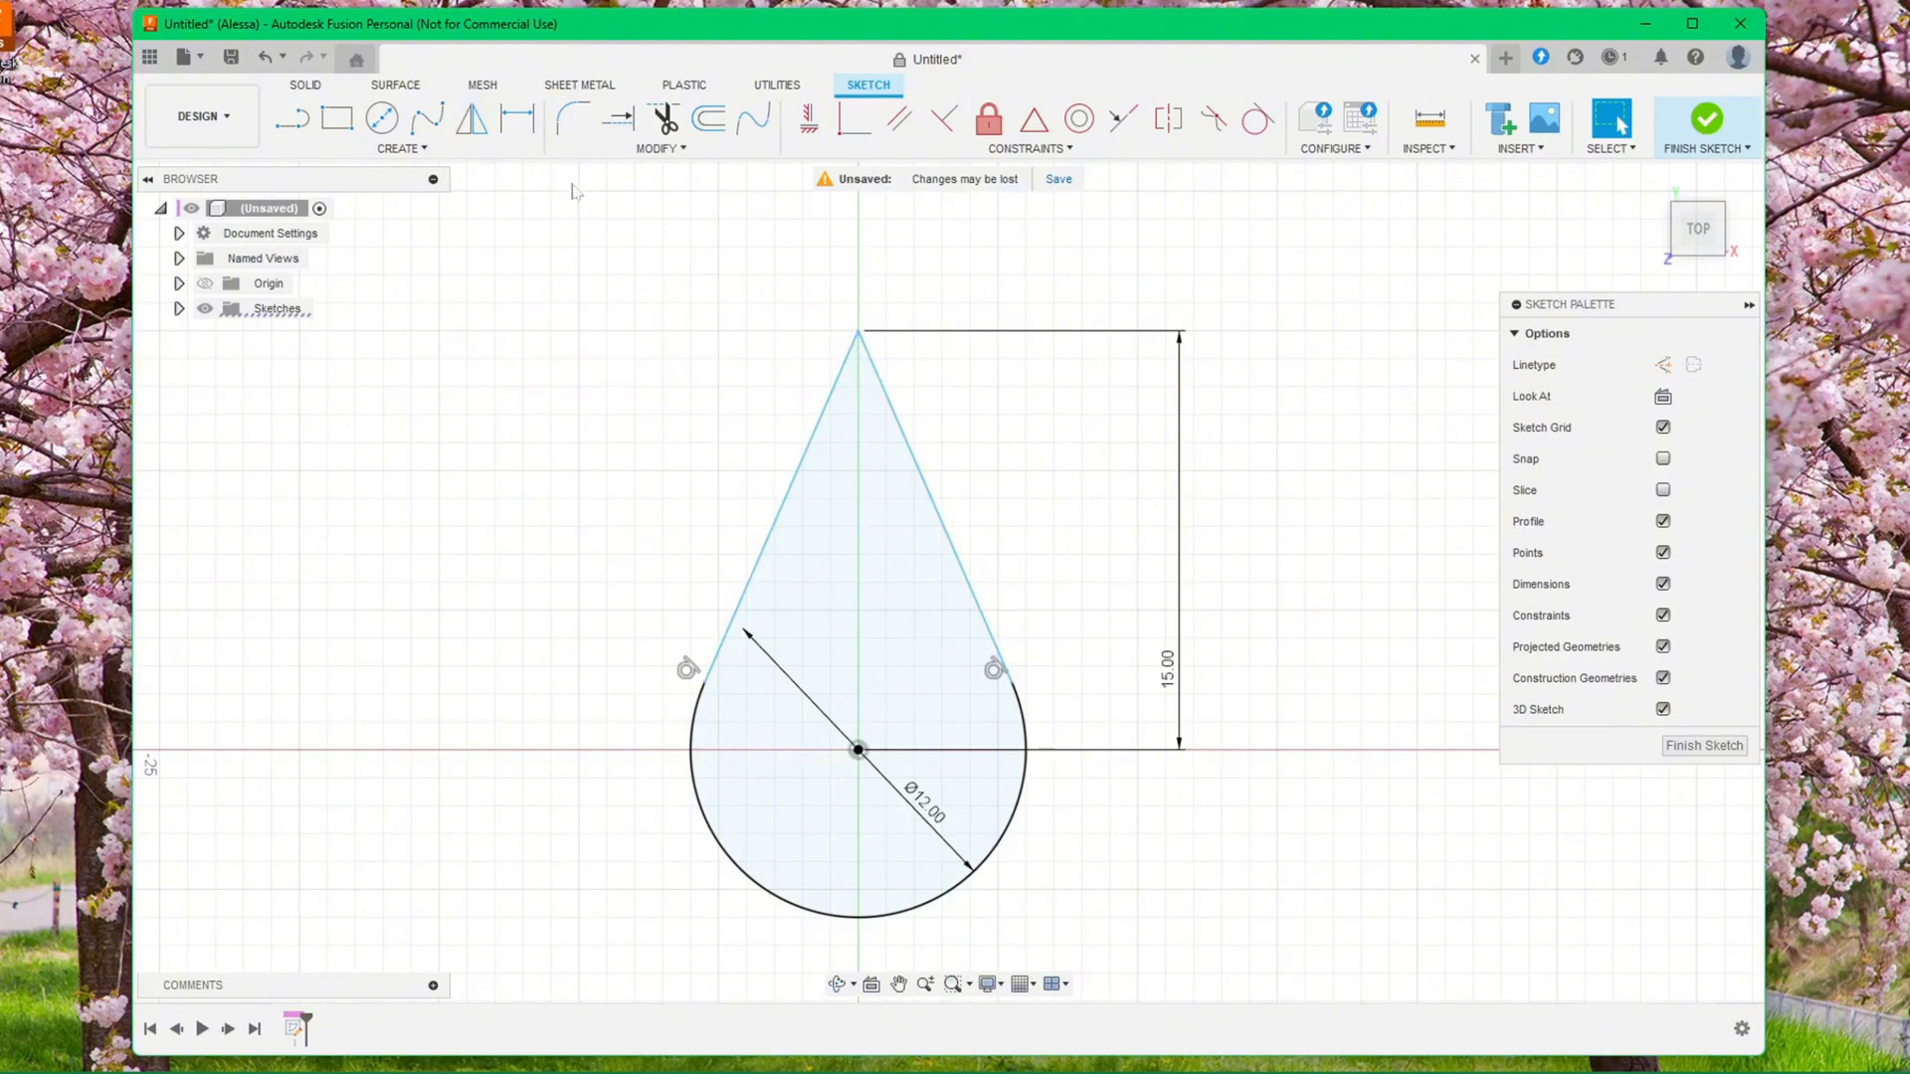
pyautogui.click(574, 123)
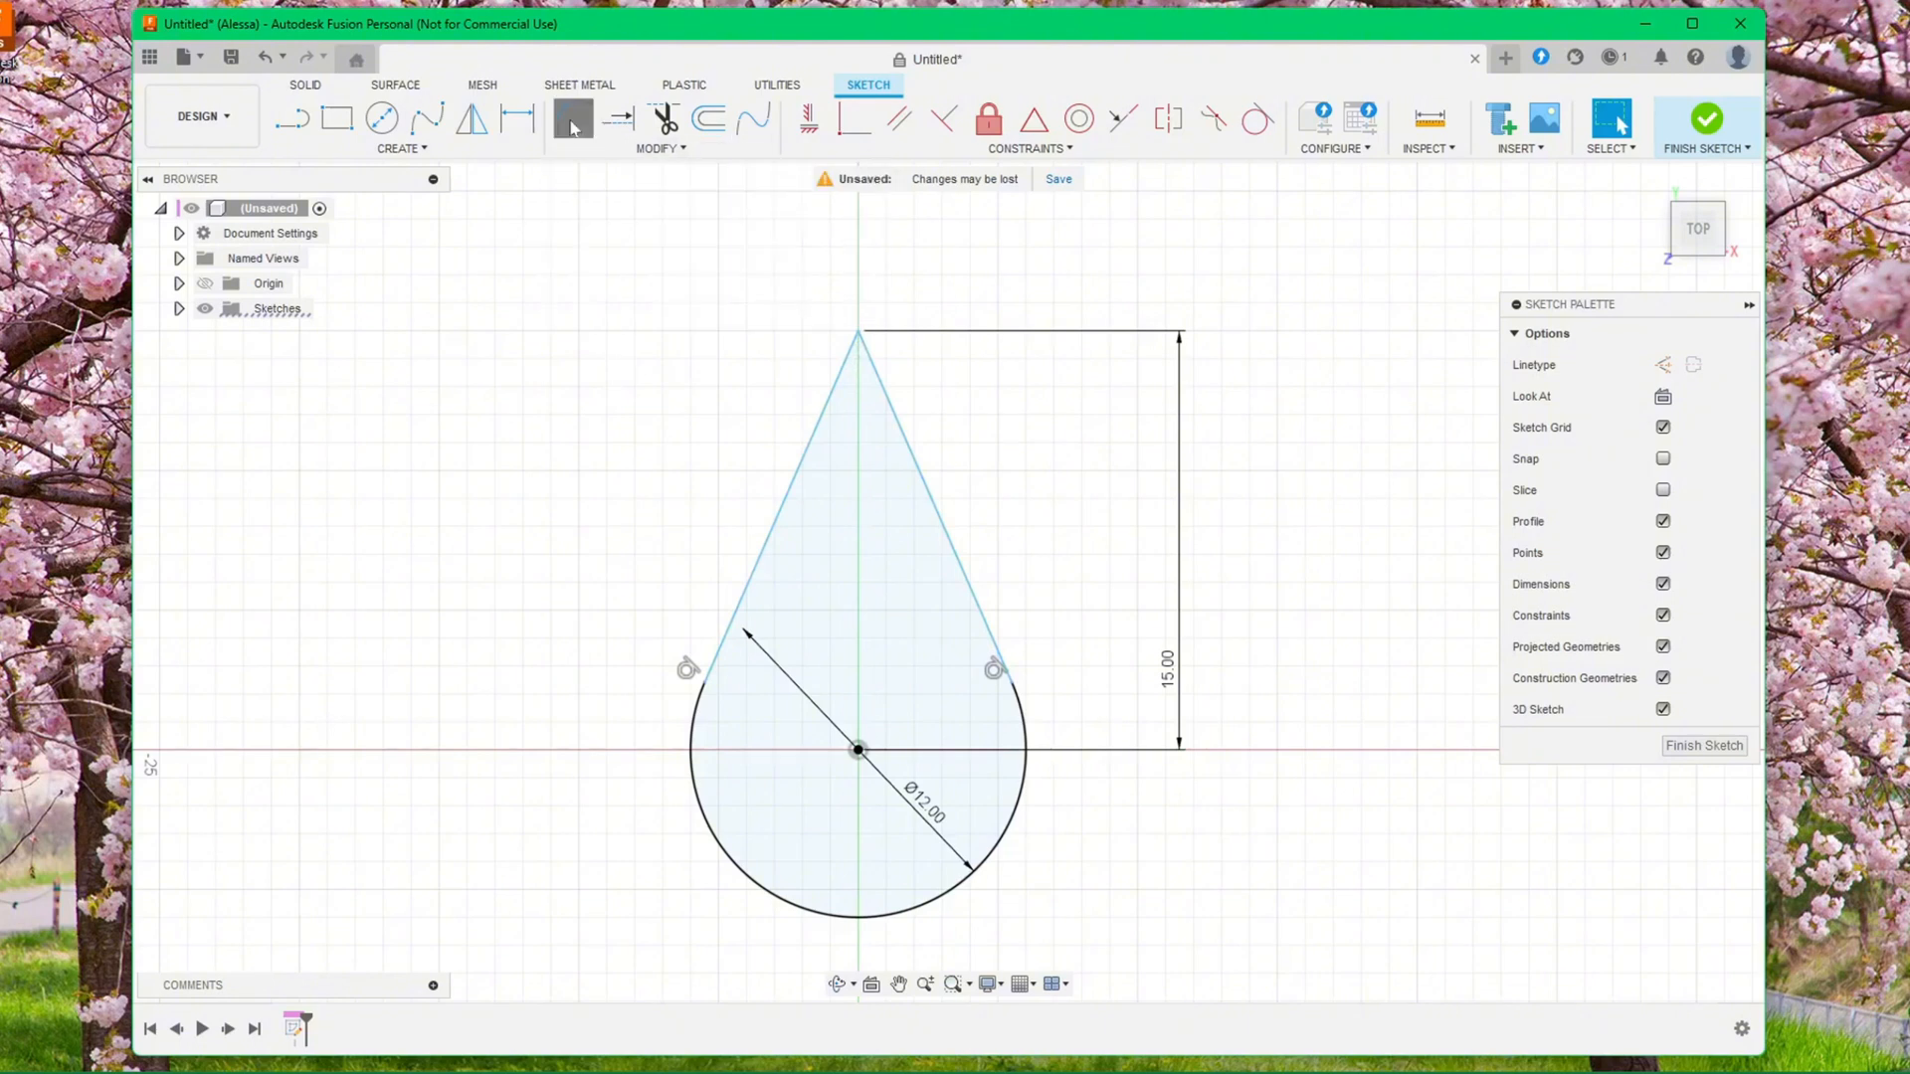
pyautogui.click(843, 366)
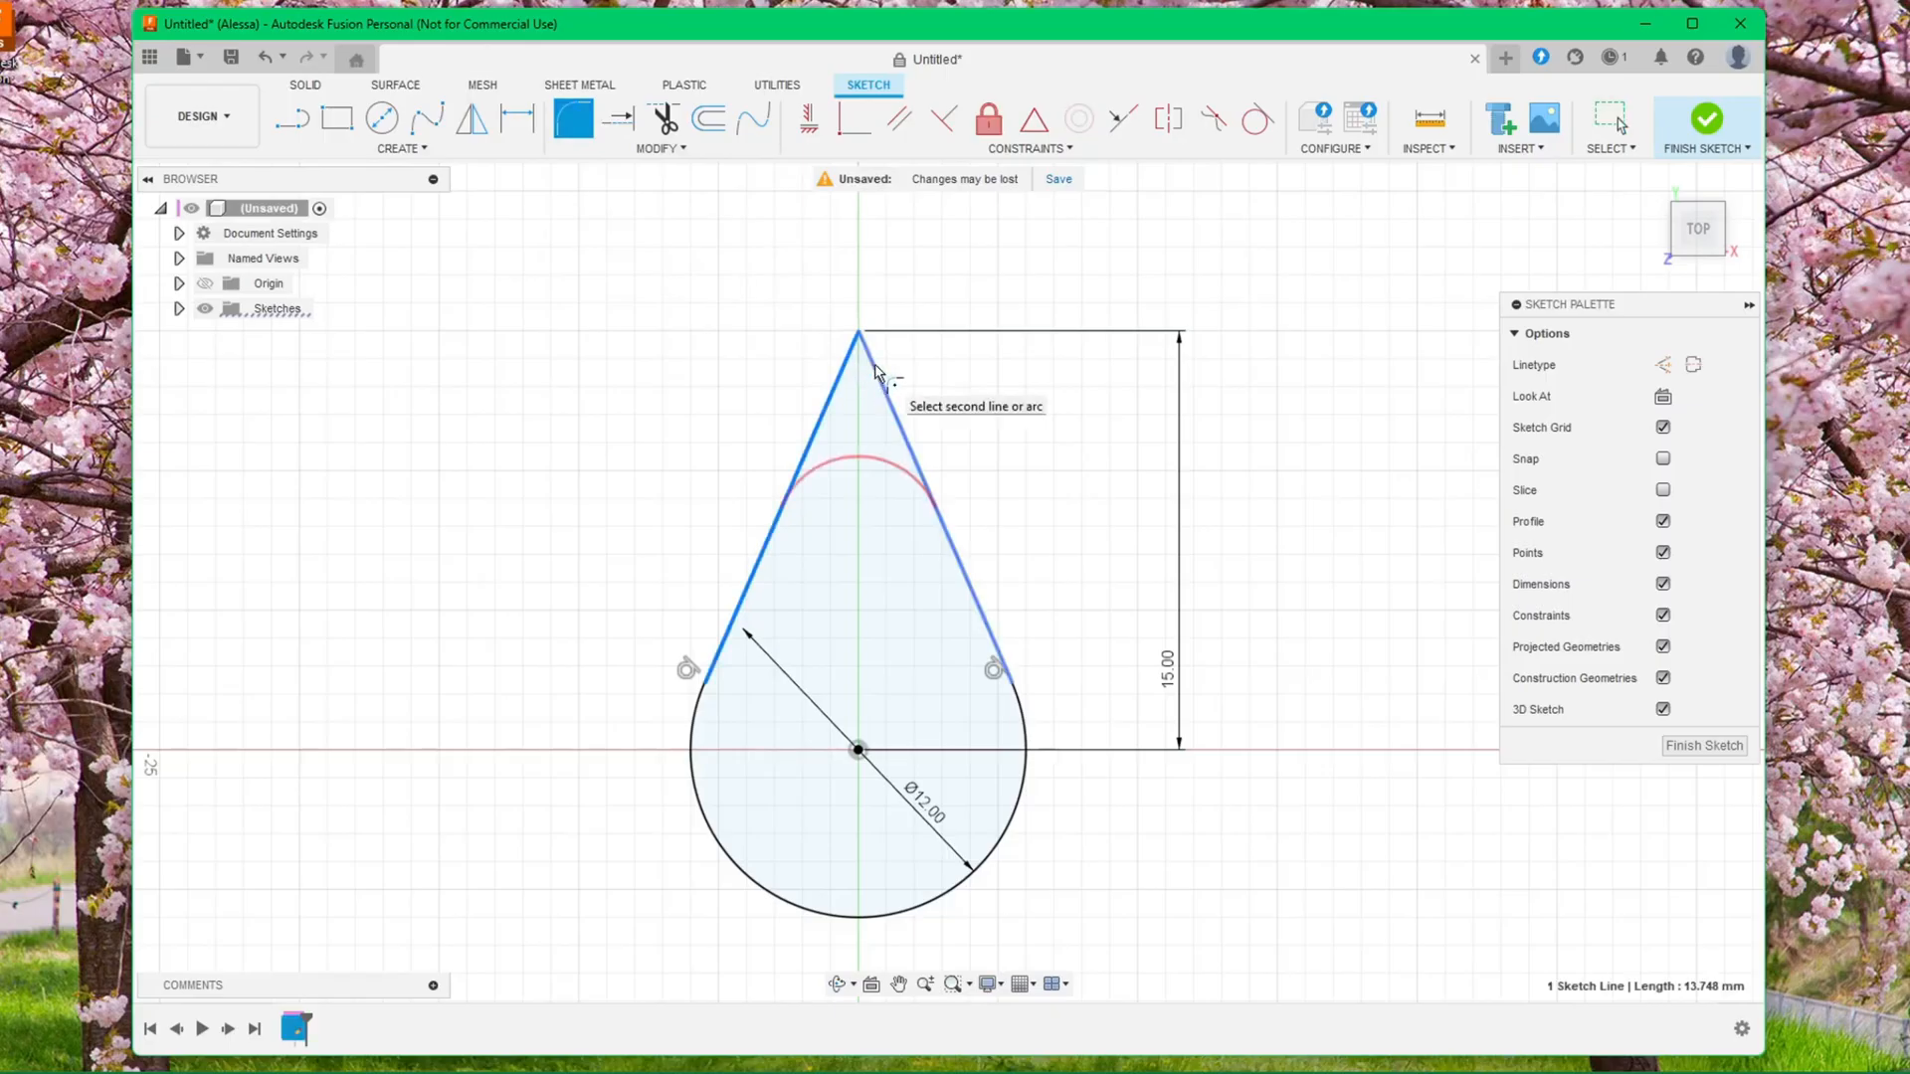
pyautogui.click(873, 374)
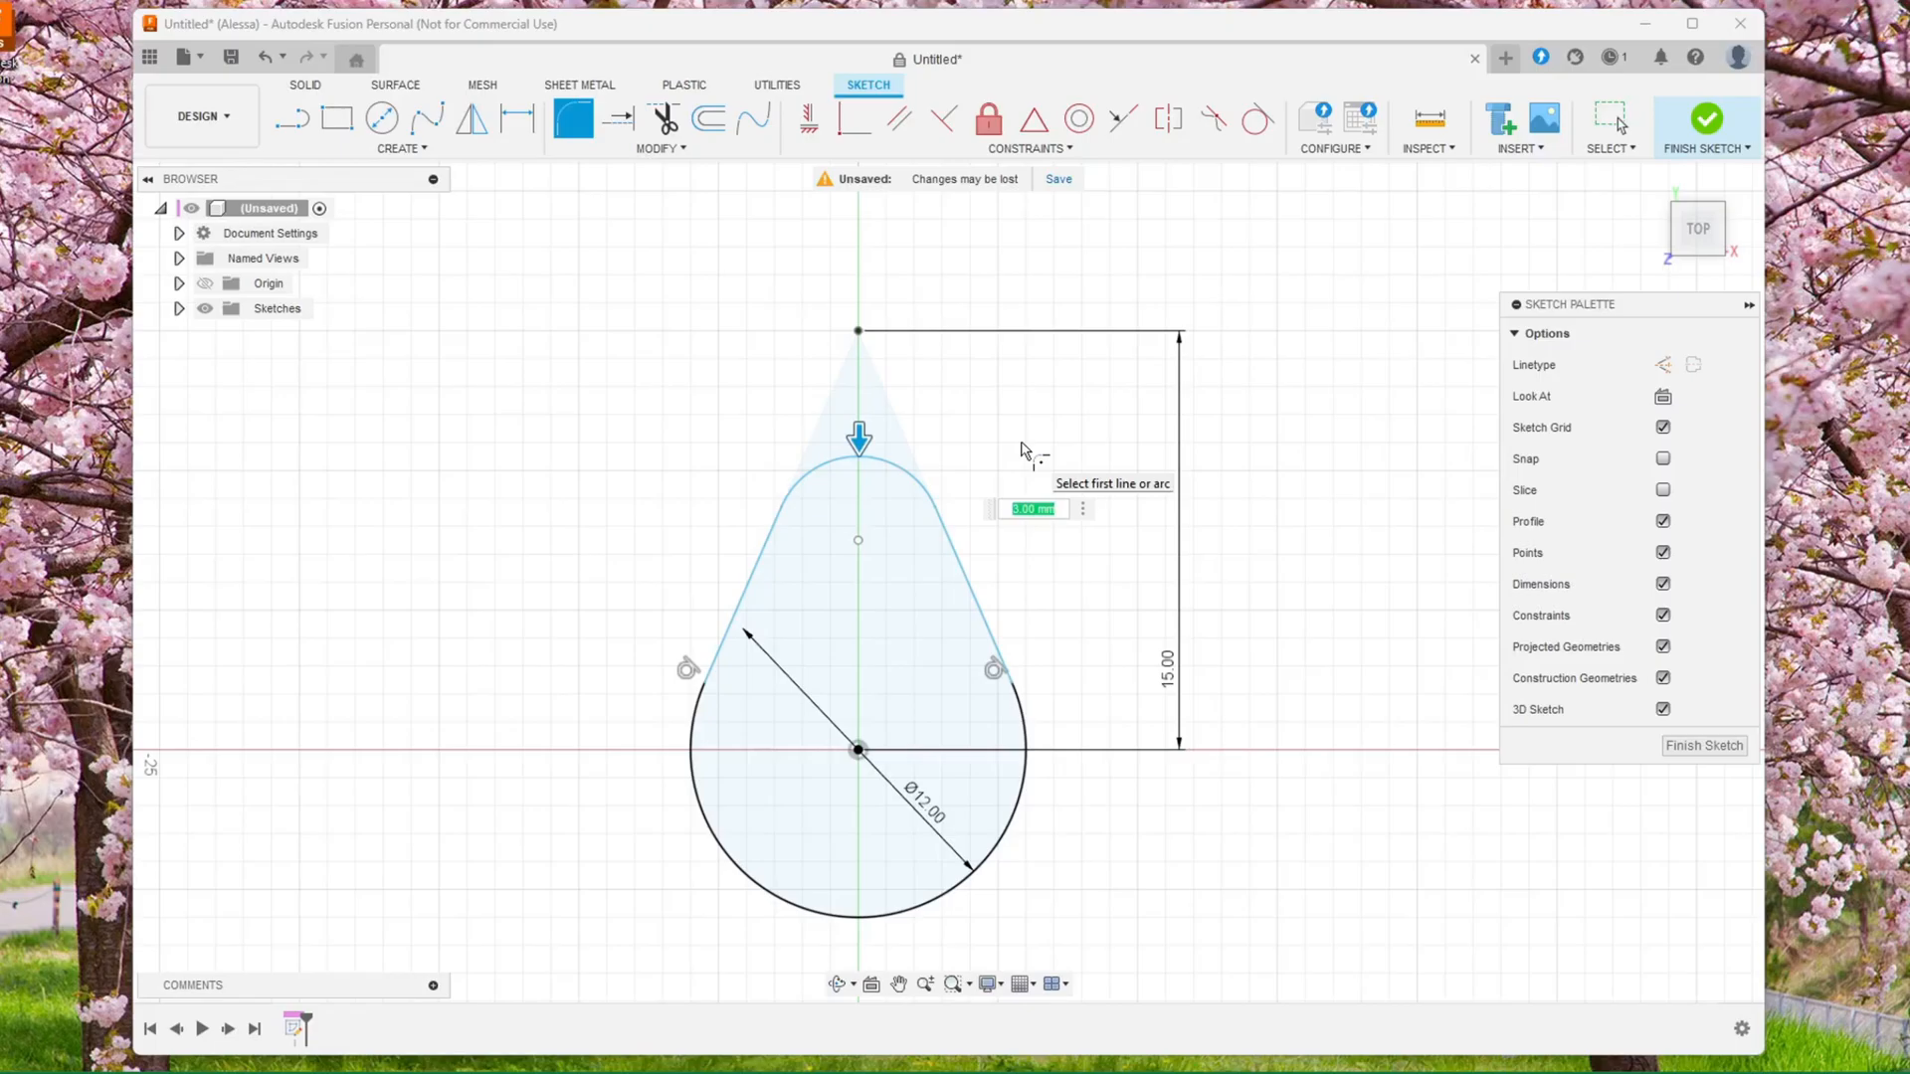
pyautogui.write('1')
pyautogui.press('Return')
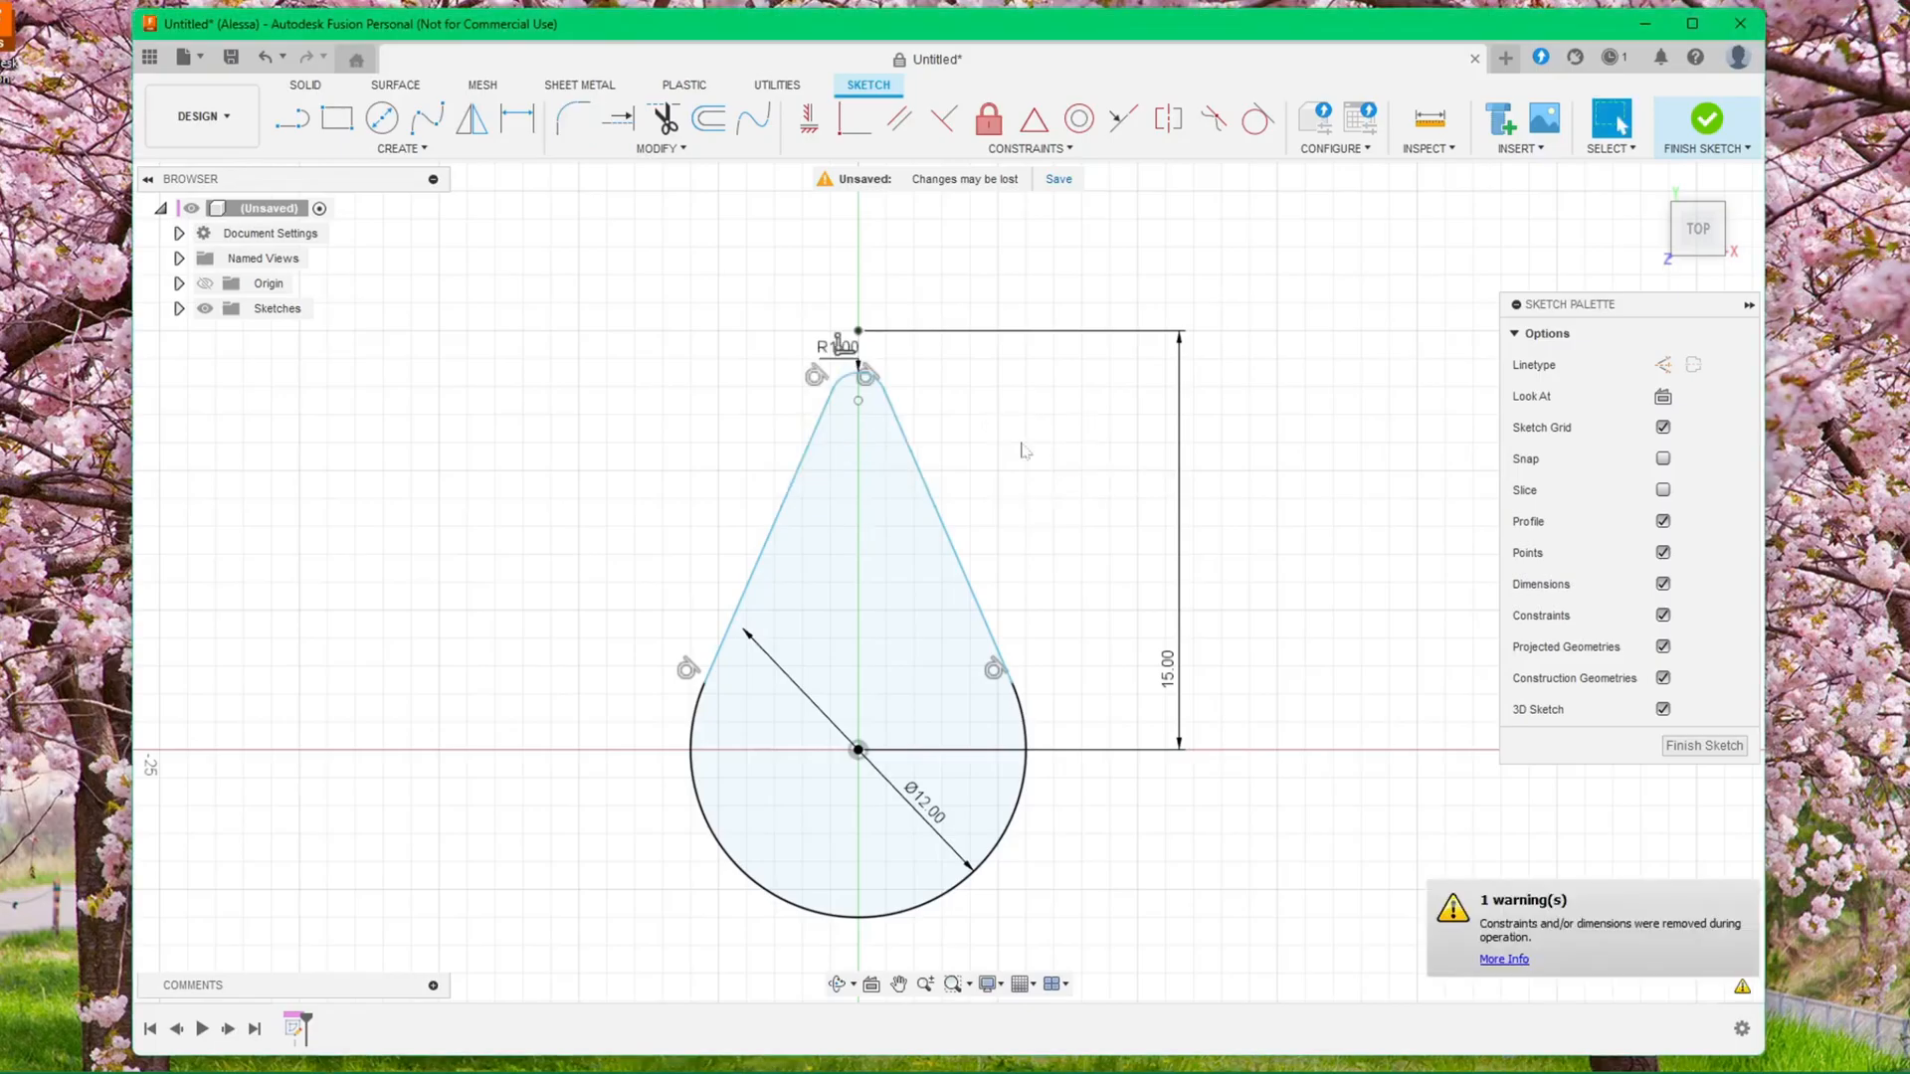
# Offset the whole teardrop outline outward by 0.4 mm
pyautogui.moveTo(1026, 485)
pyautogui.mouseDown(button='middle')
pyautogui.moveTo(910, 461)
pyautogui.moveTo(928, 441)
pyautogui.mouseUp(button='middle')
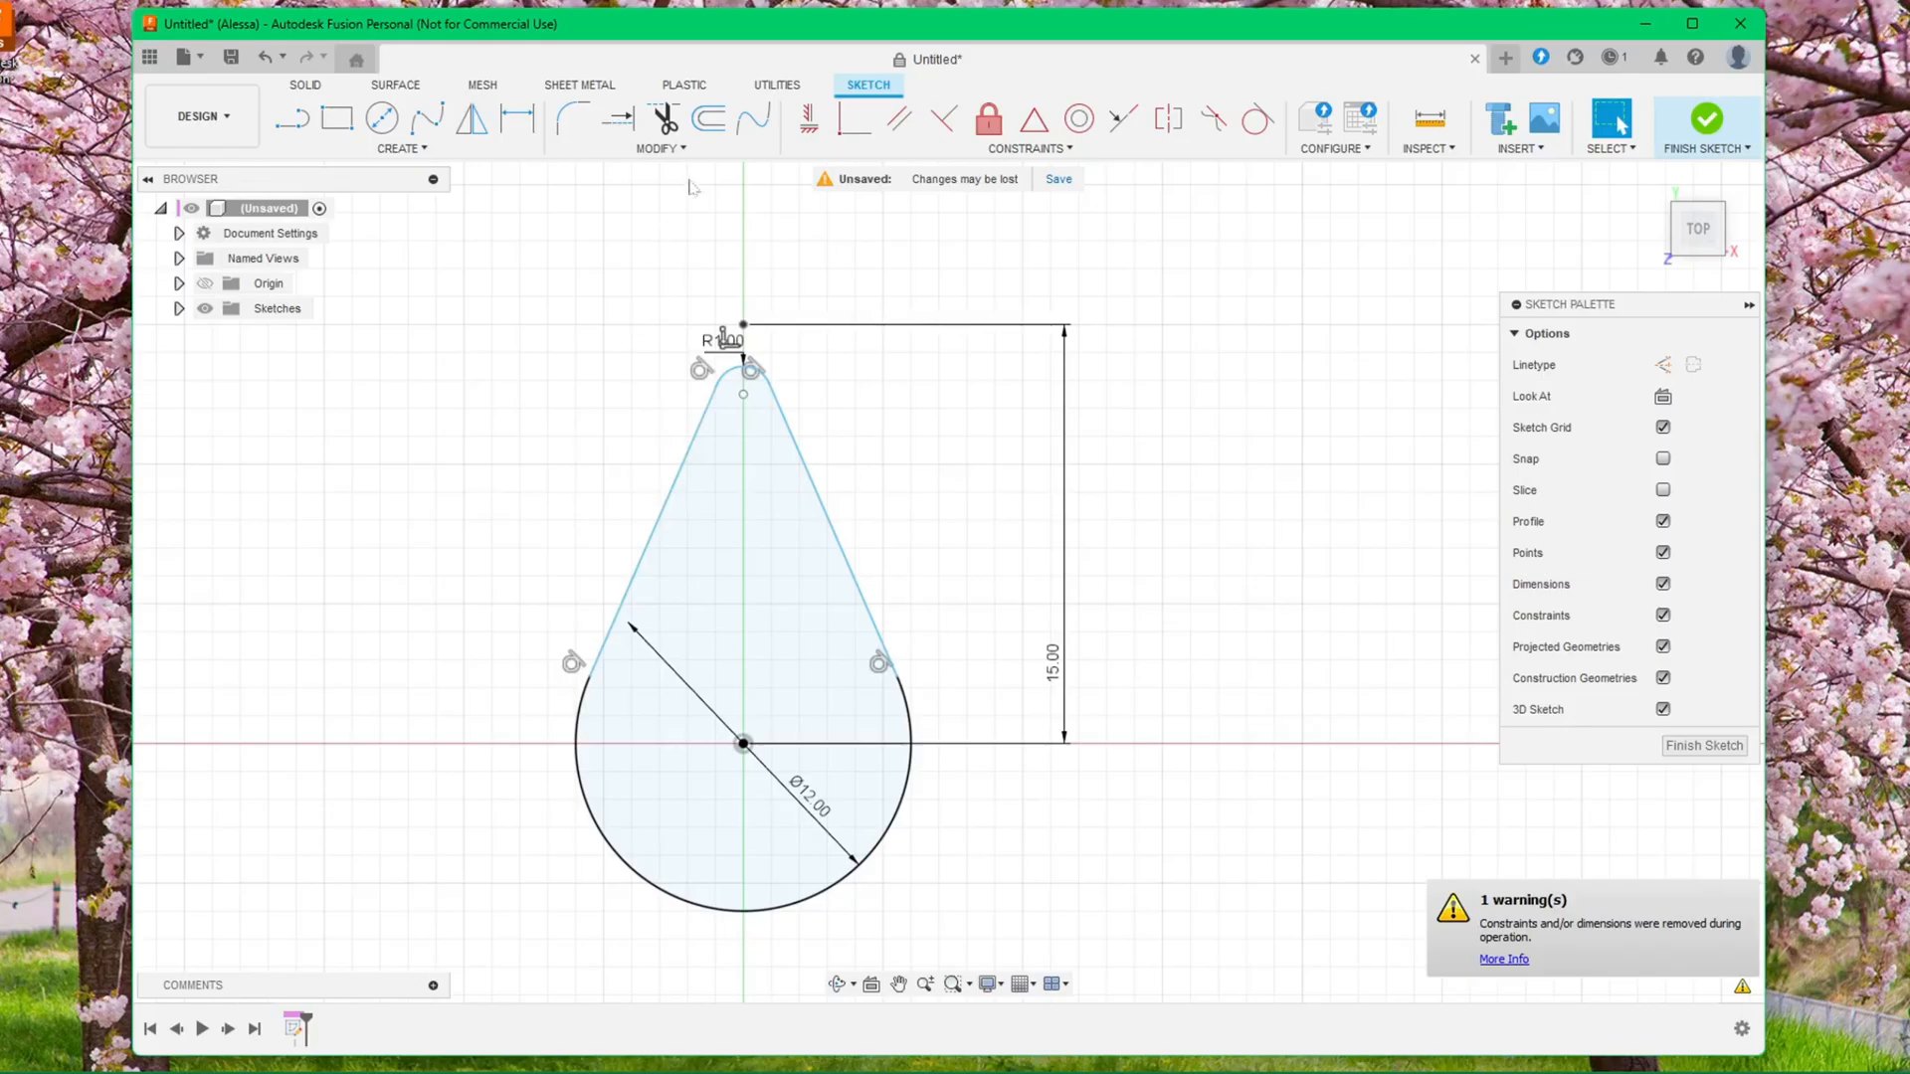
pyautogui.click(707, 120)
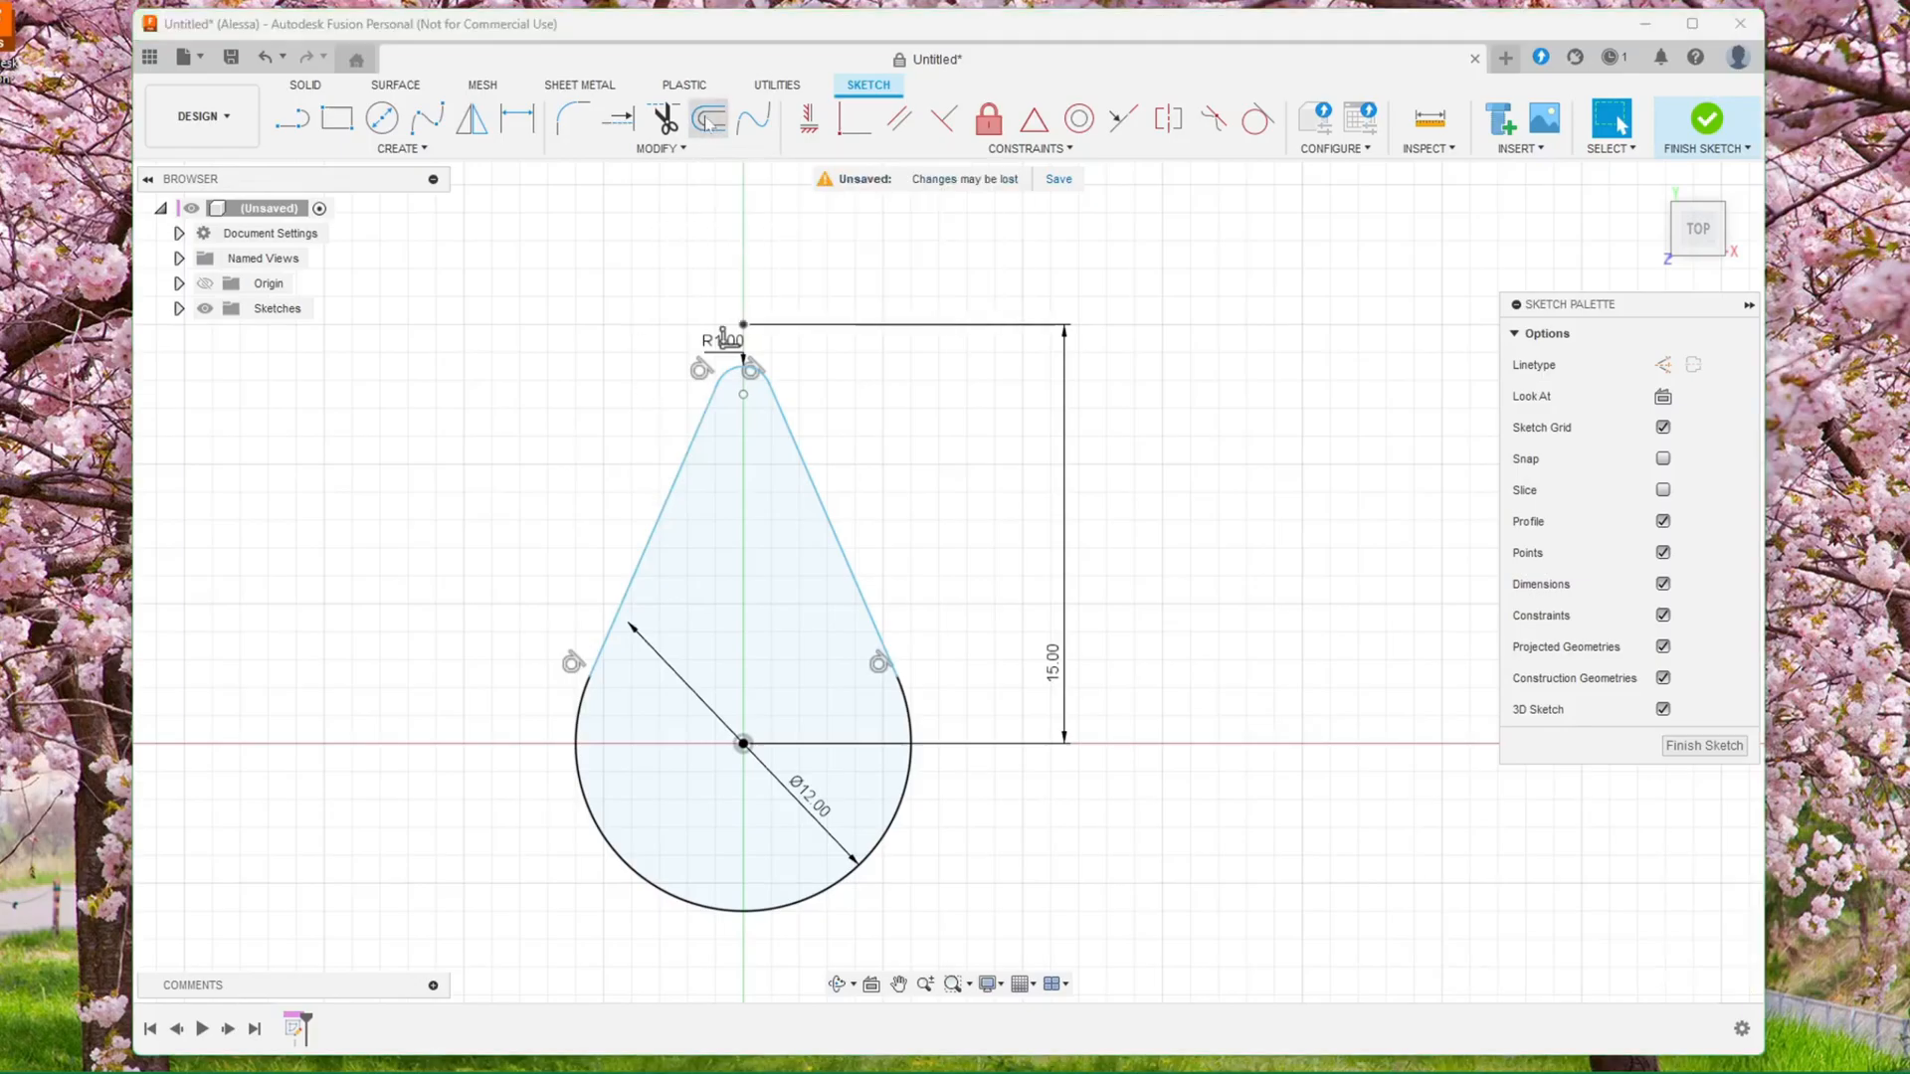
pyautogui.click(680, 478)
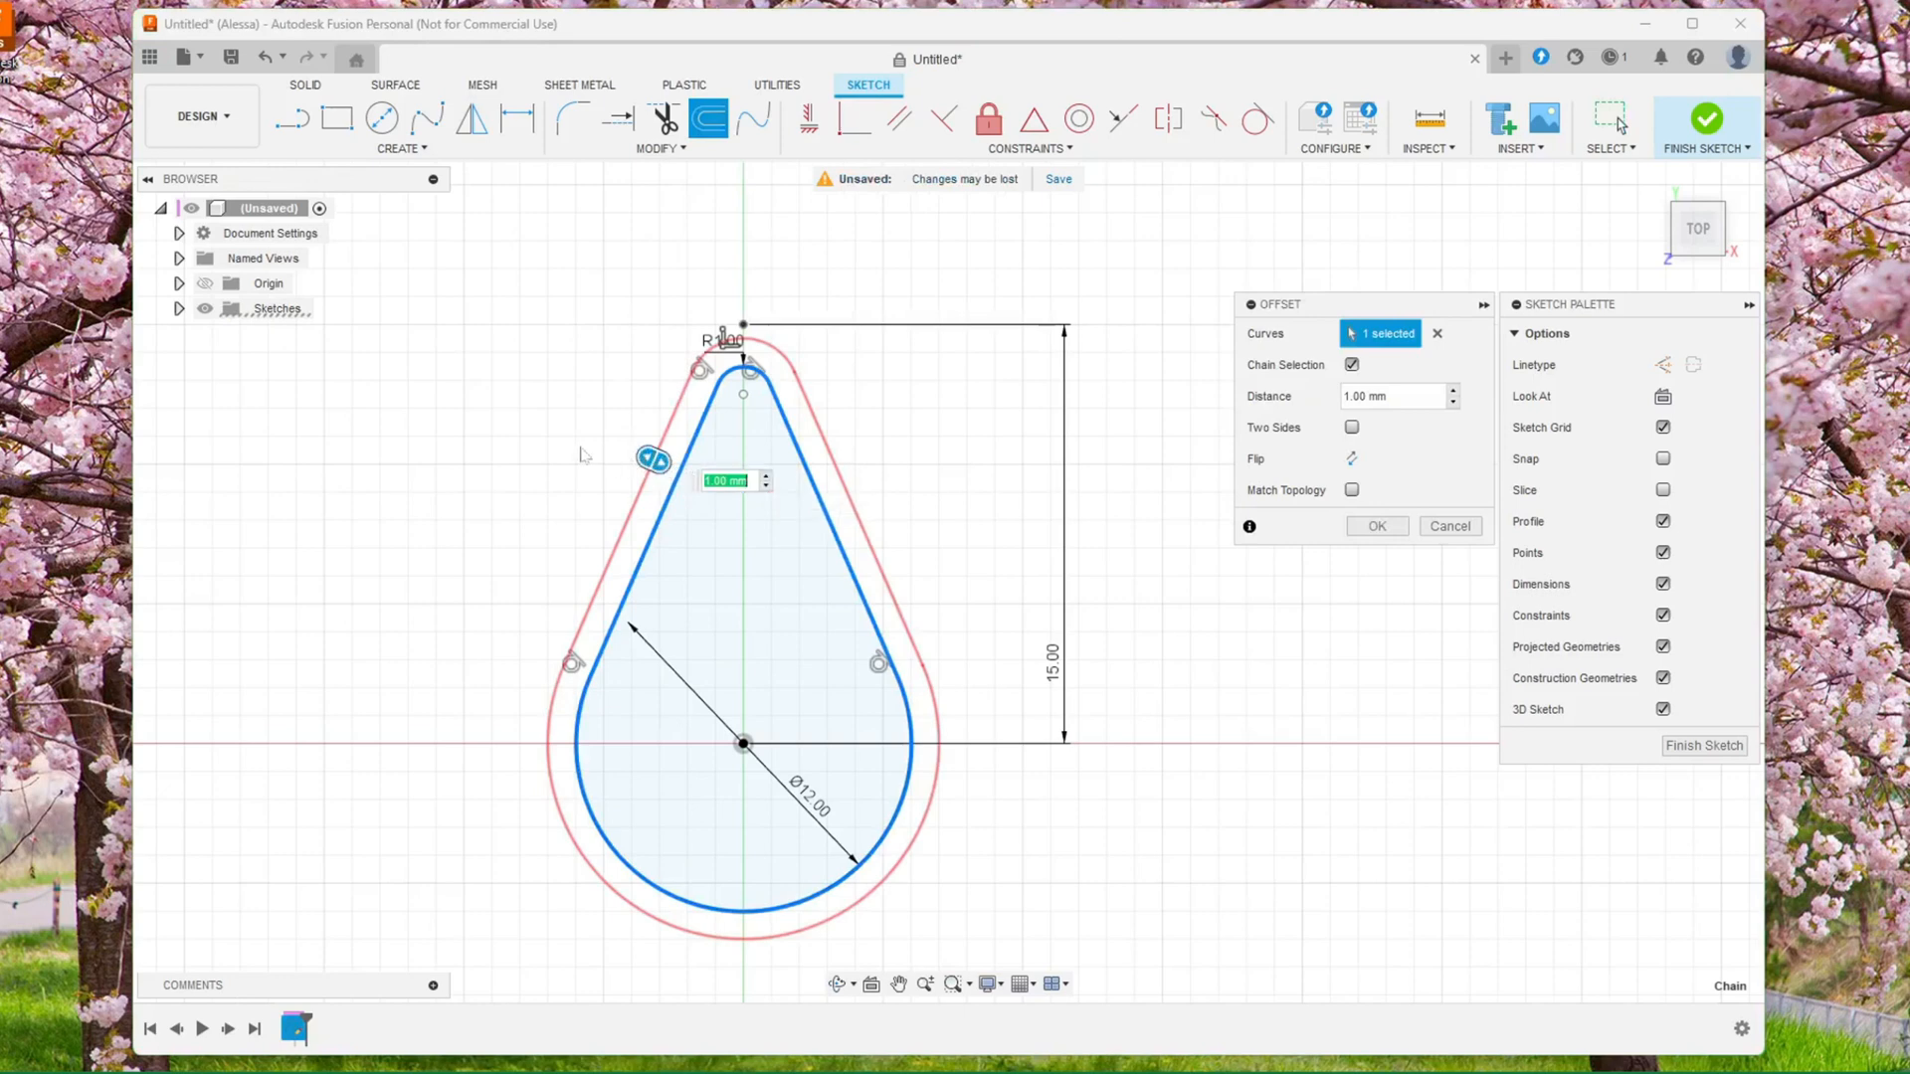
pyautogui.write('0.4')
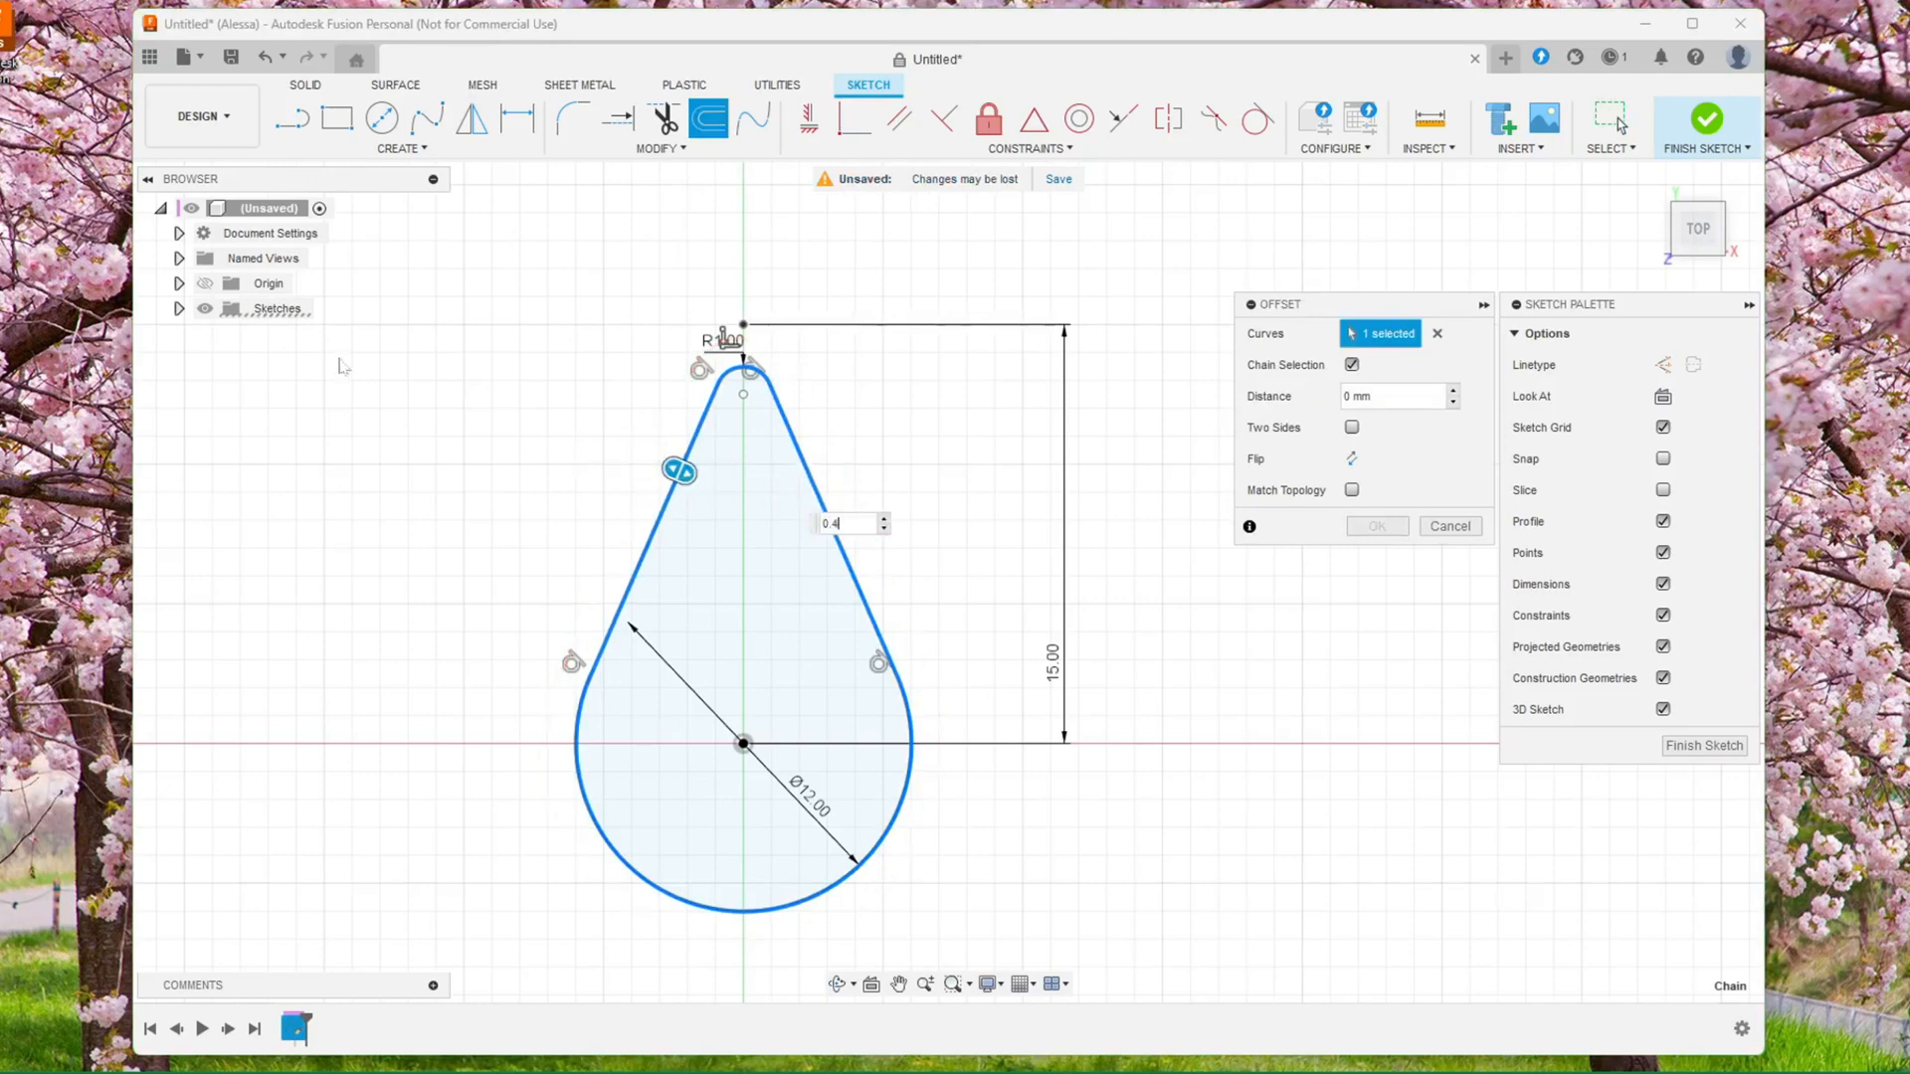
pyautogui.press('Return')
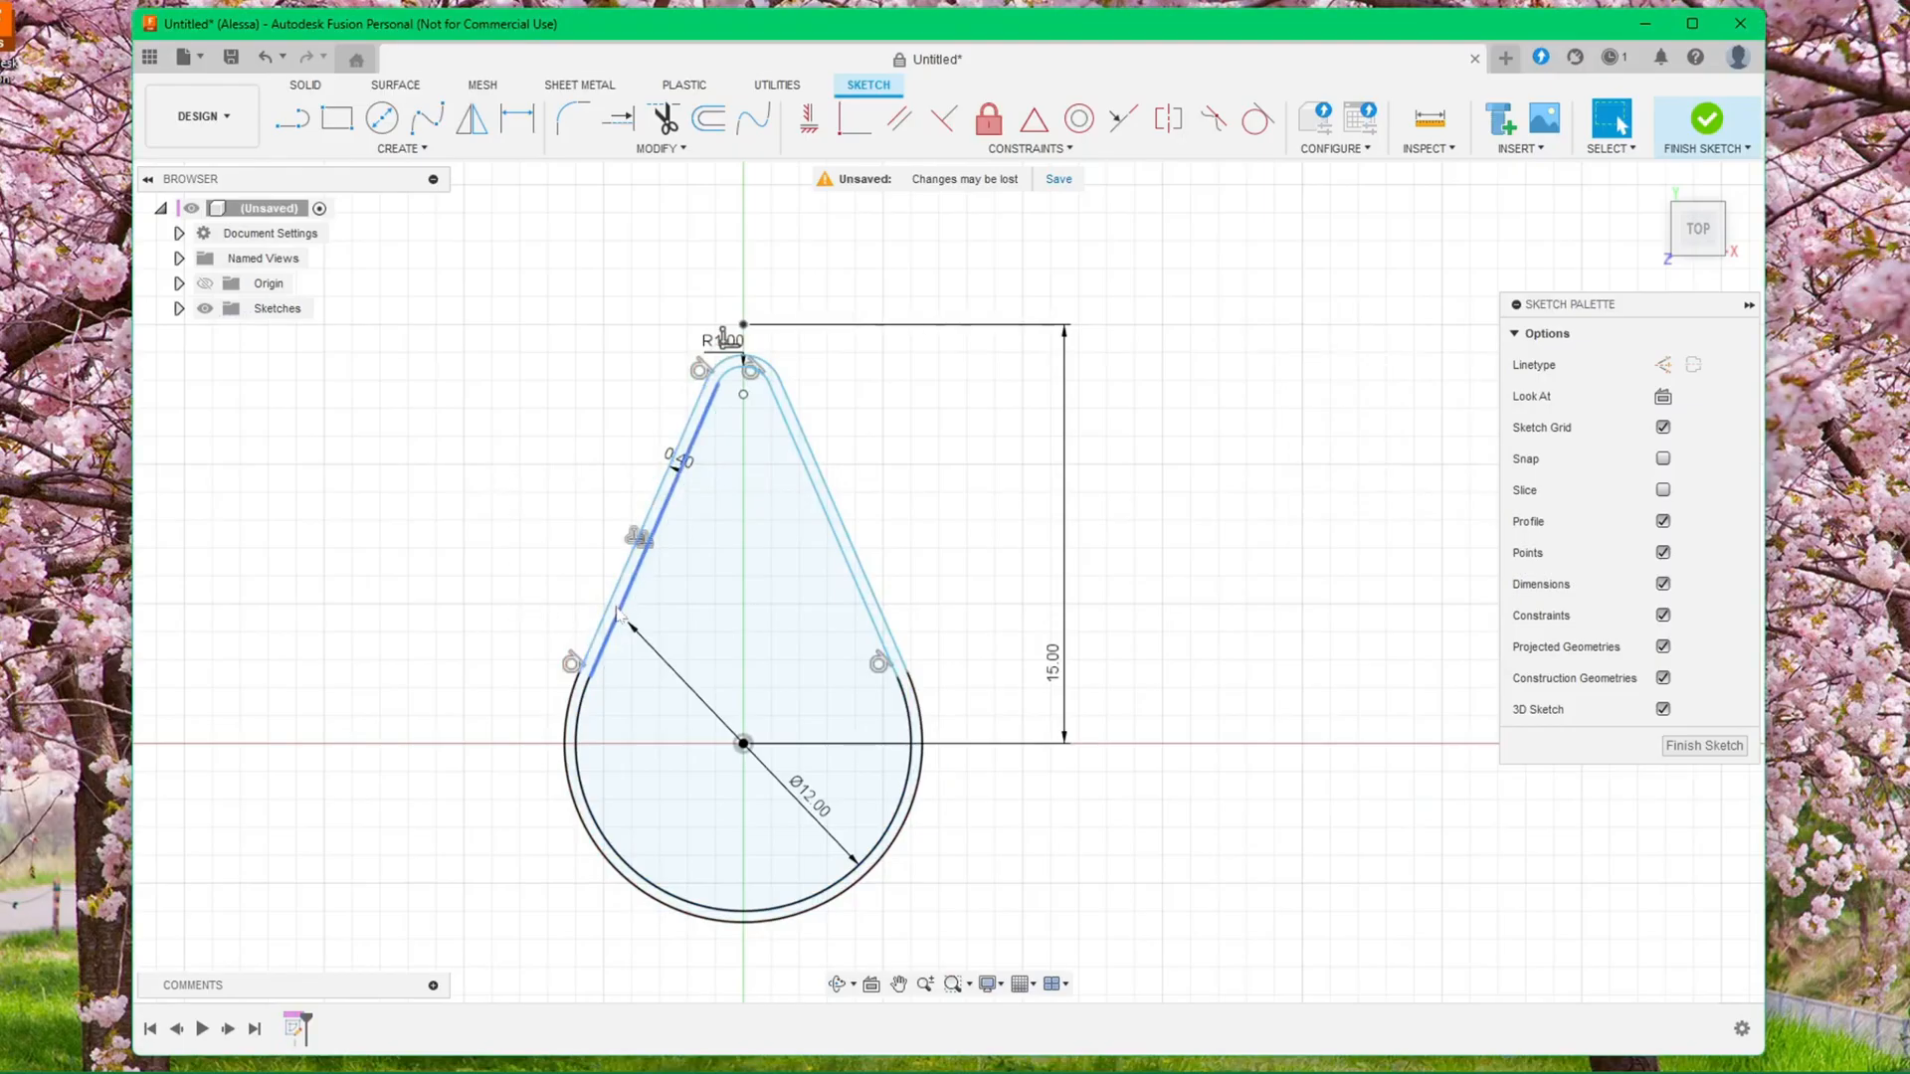
# Offset the original teardrop outline outward by 0.8 mm to add a second surrounding contour
pyautogui.click(709, 118)
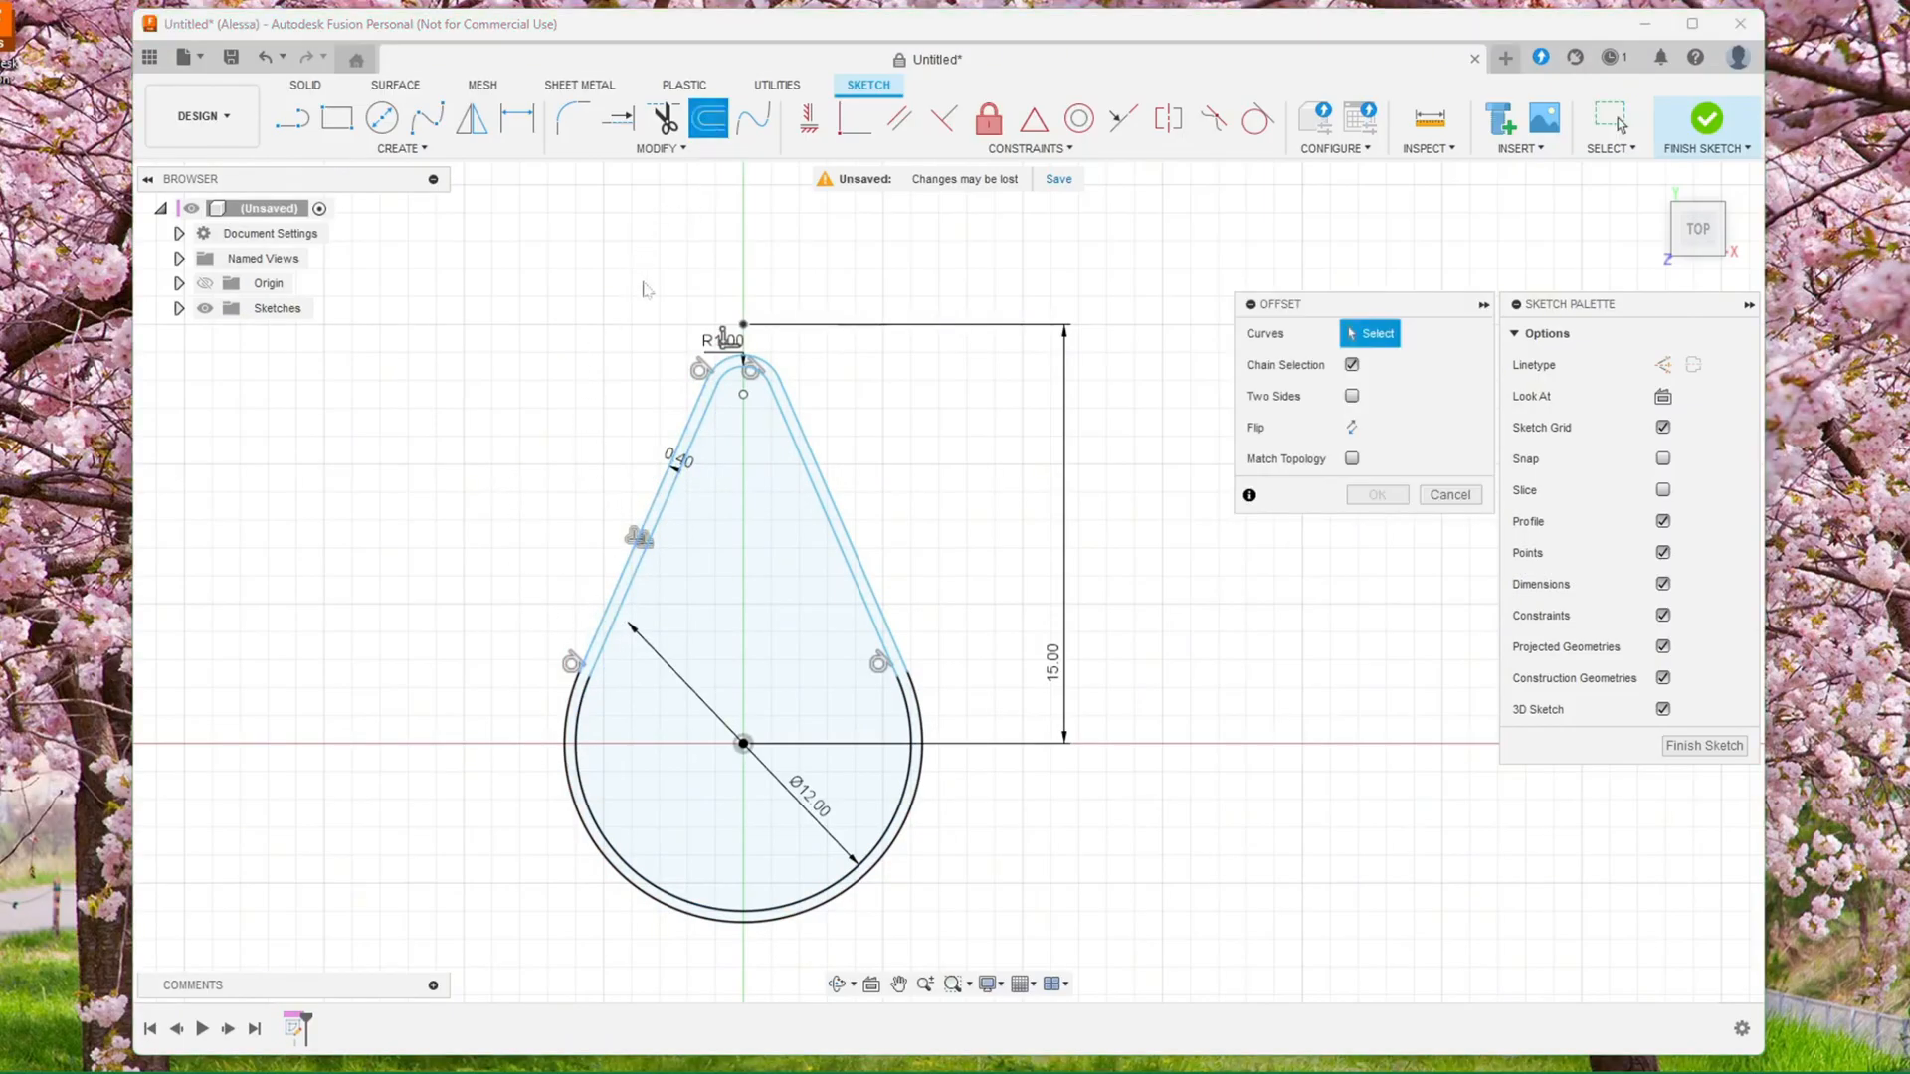
pyautogui.click(664, 525)
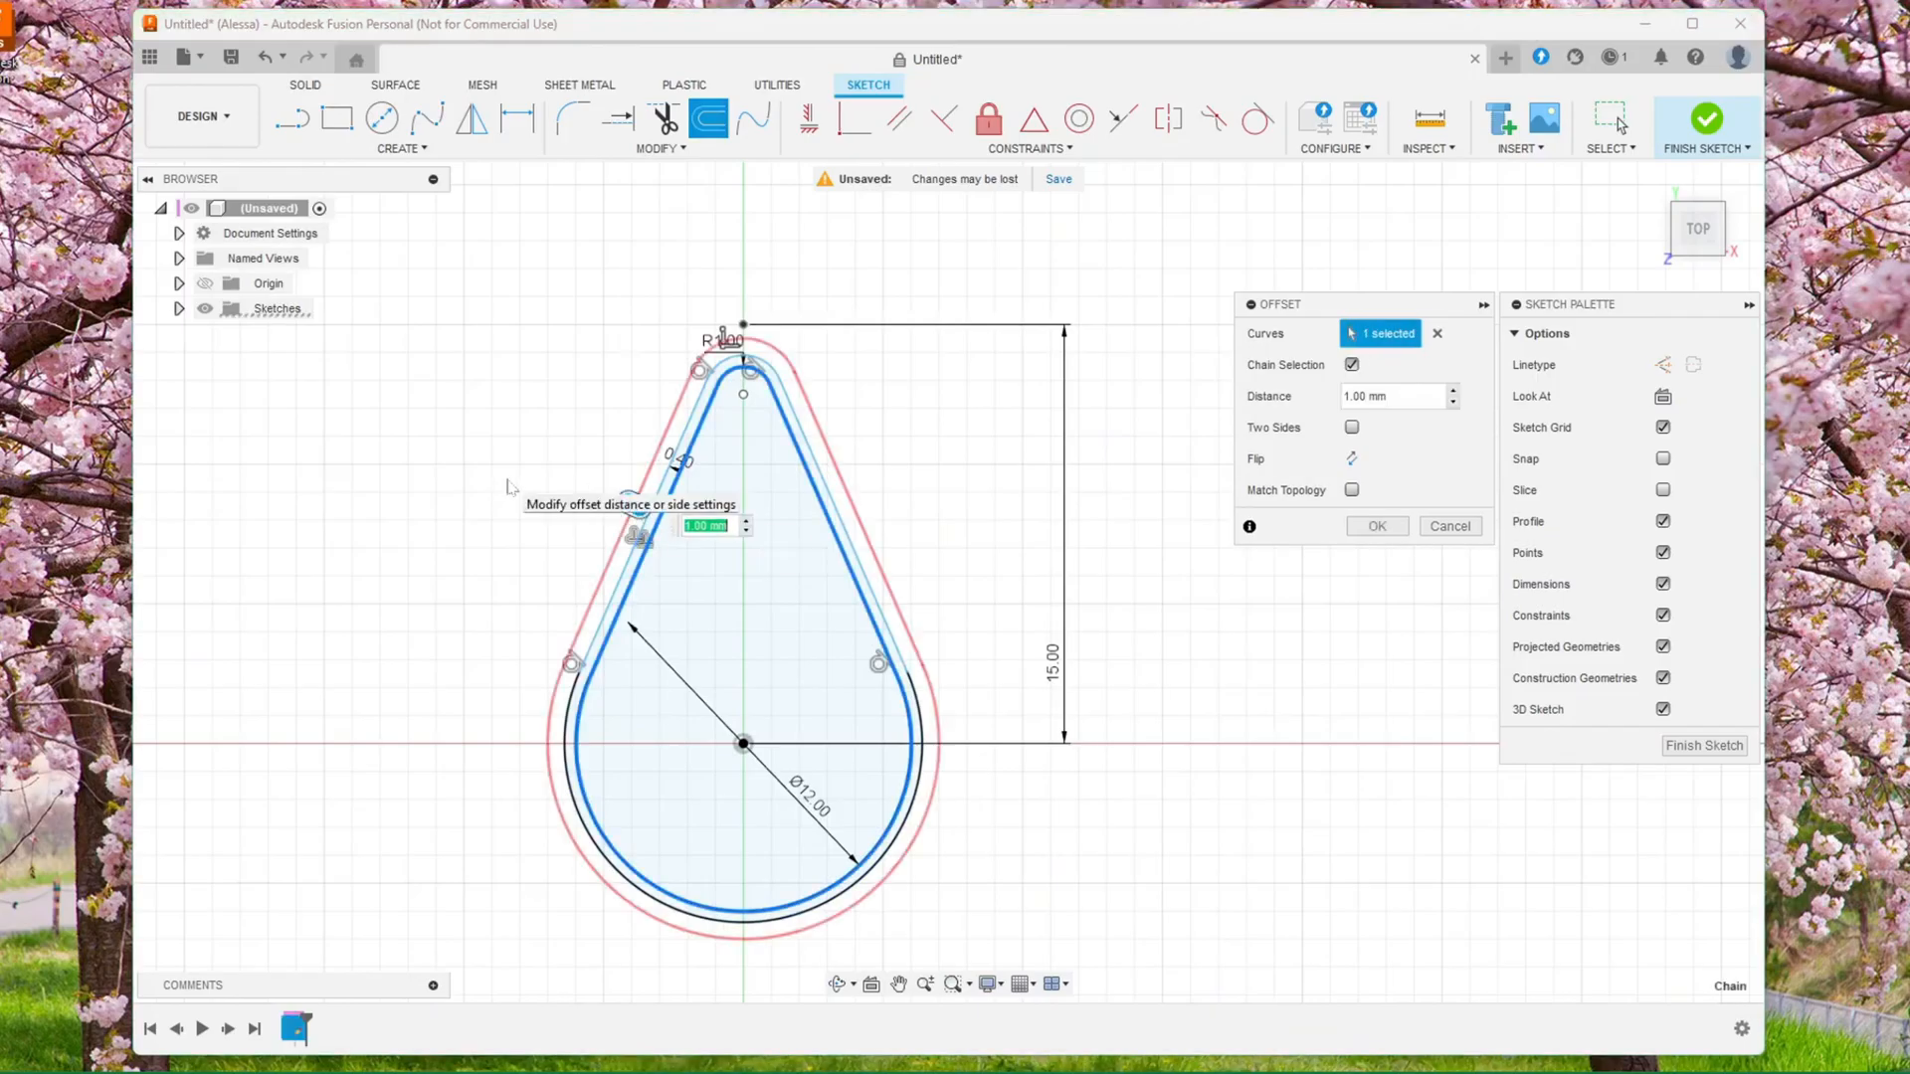
pyautogui.write('0.8')
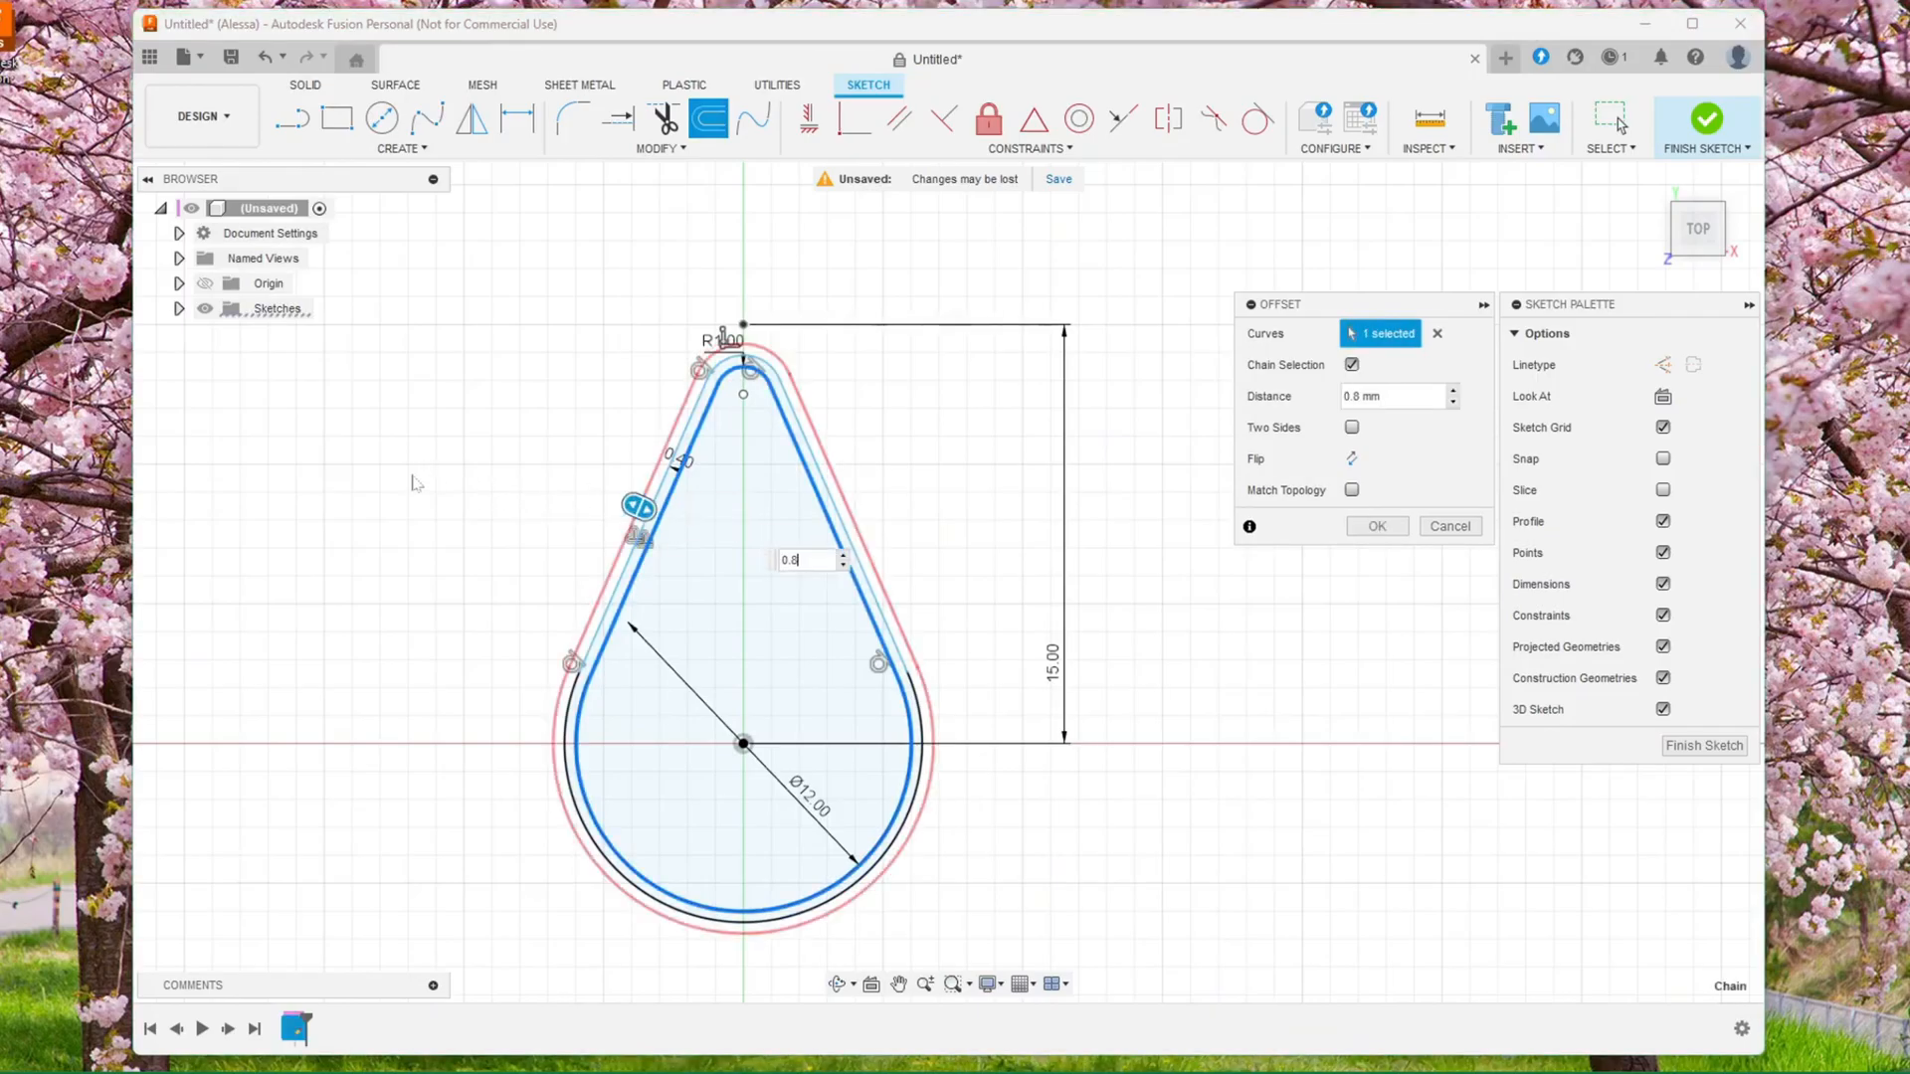
pyautogui.press('Return')
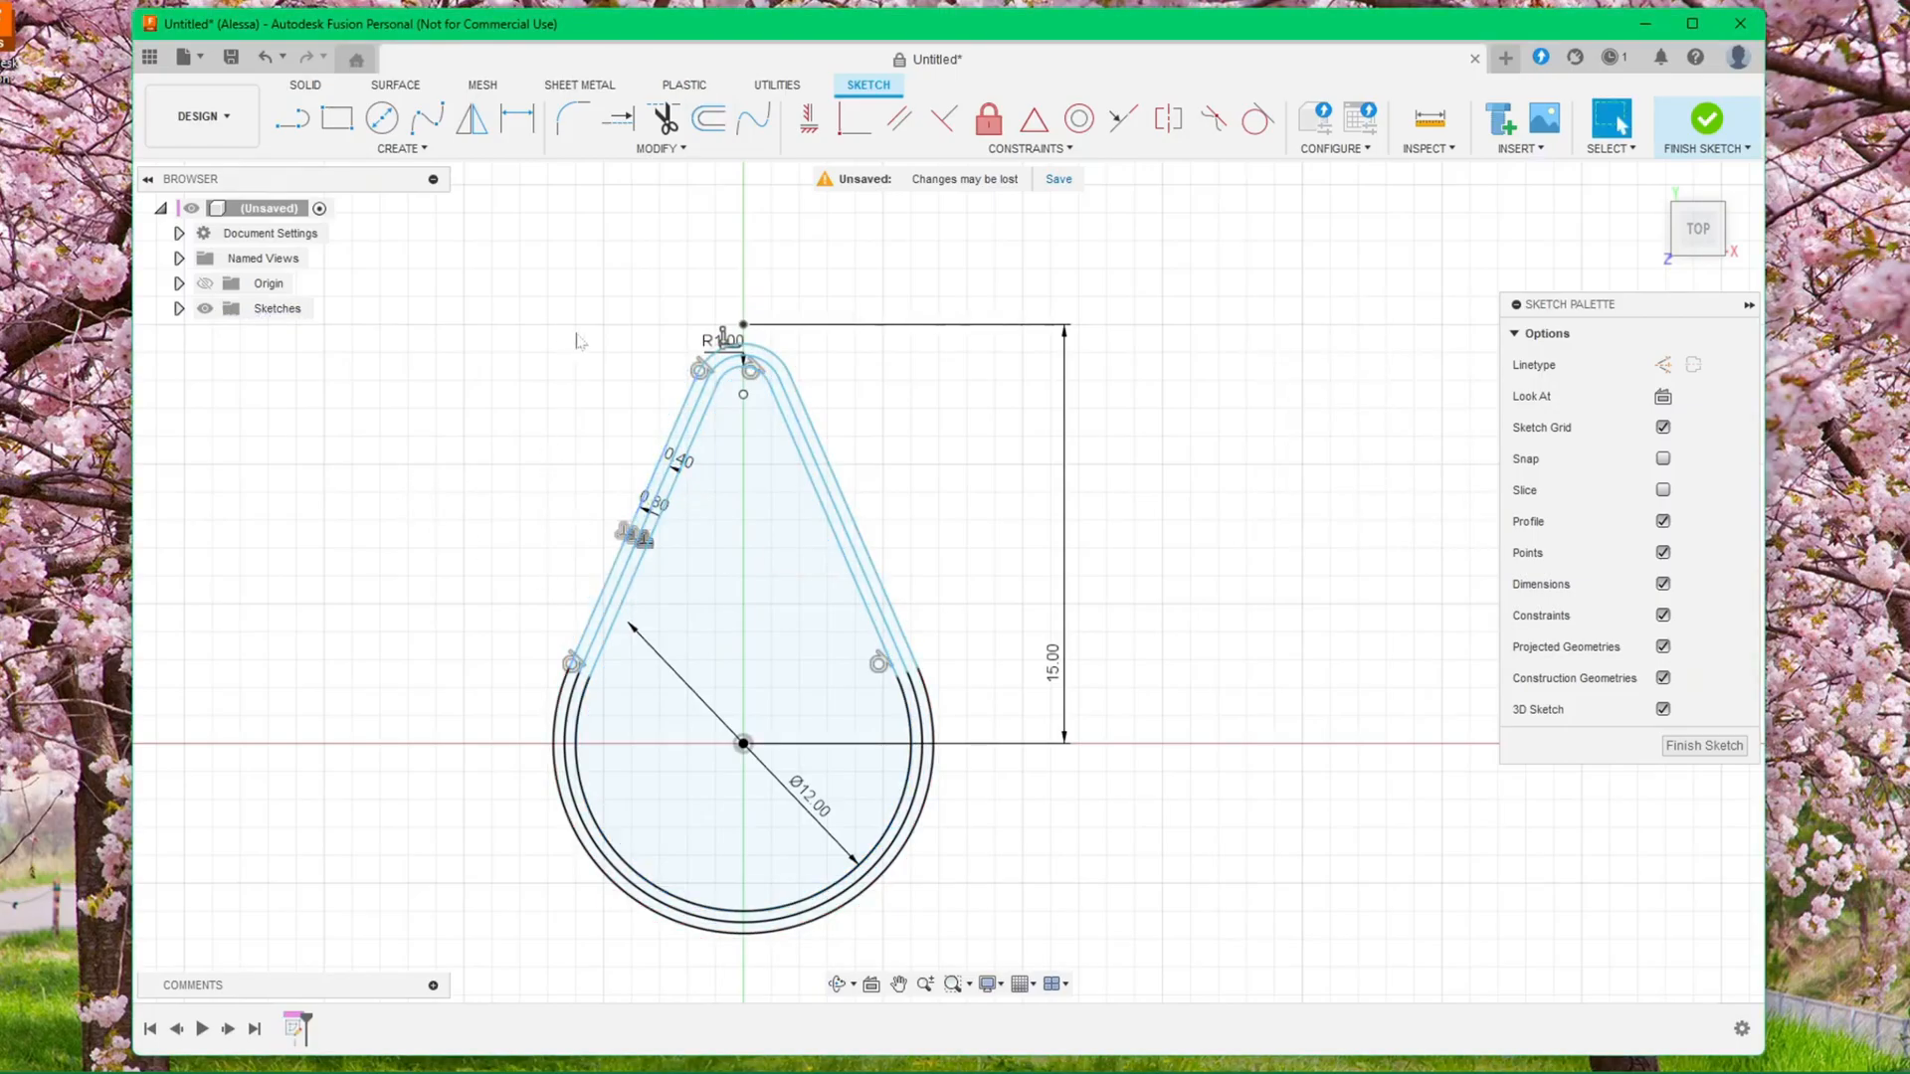
# Offset the original teardrop outline outward by 3 mm for the outer rim and finish the sketch
pyautogui.click(708, 118)
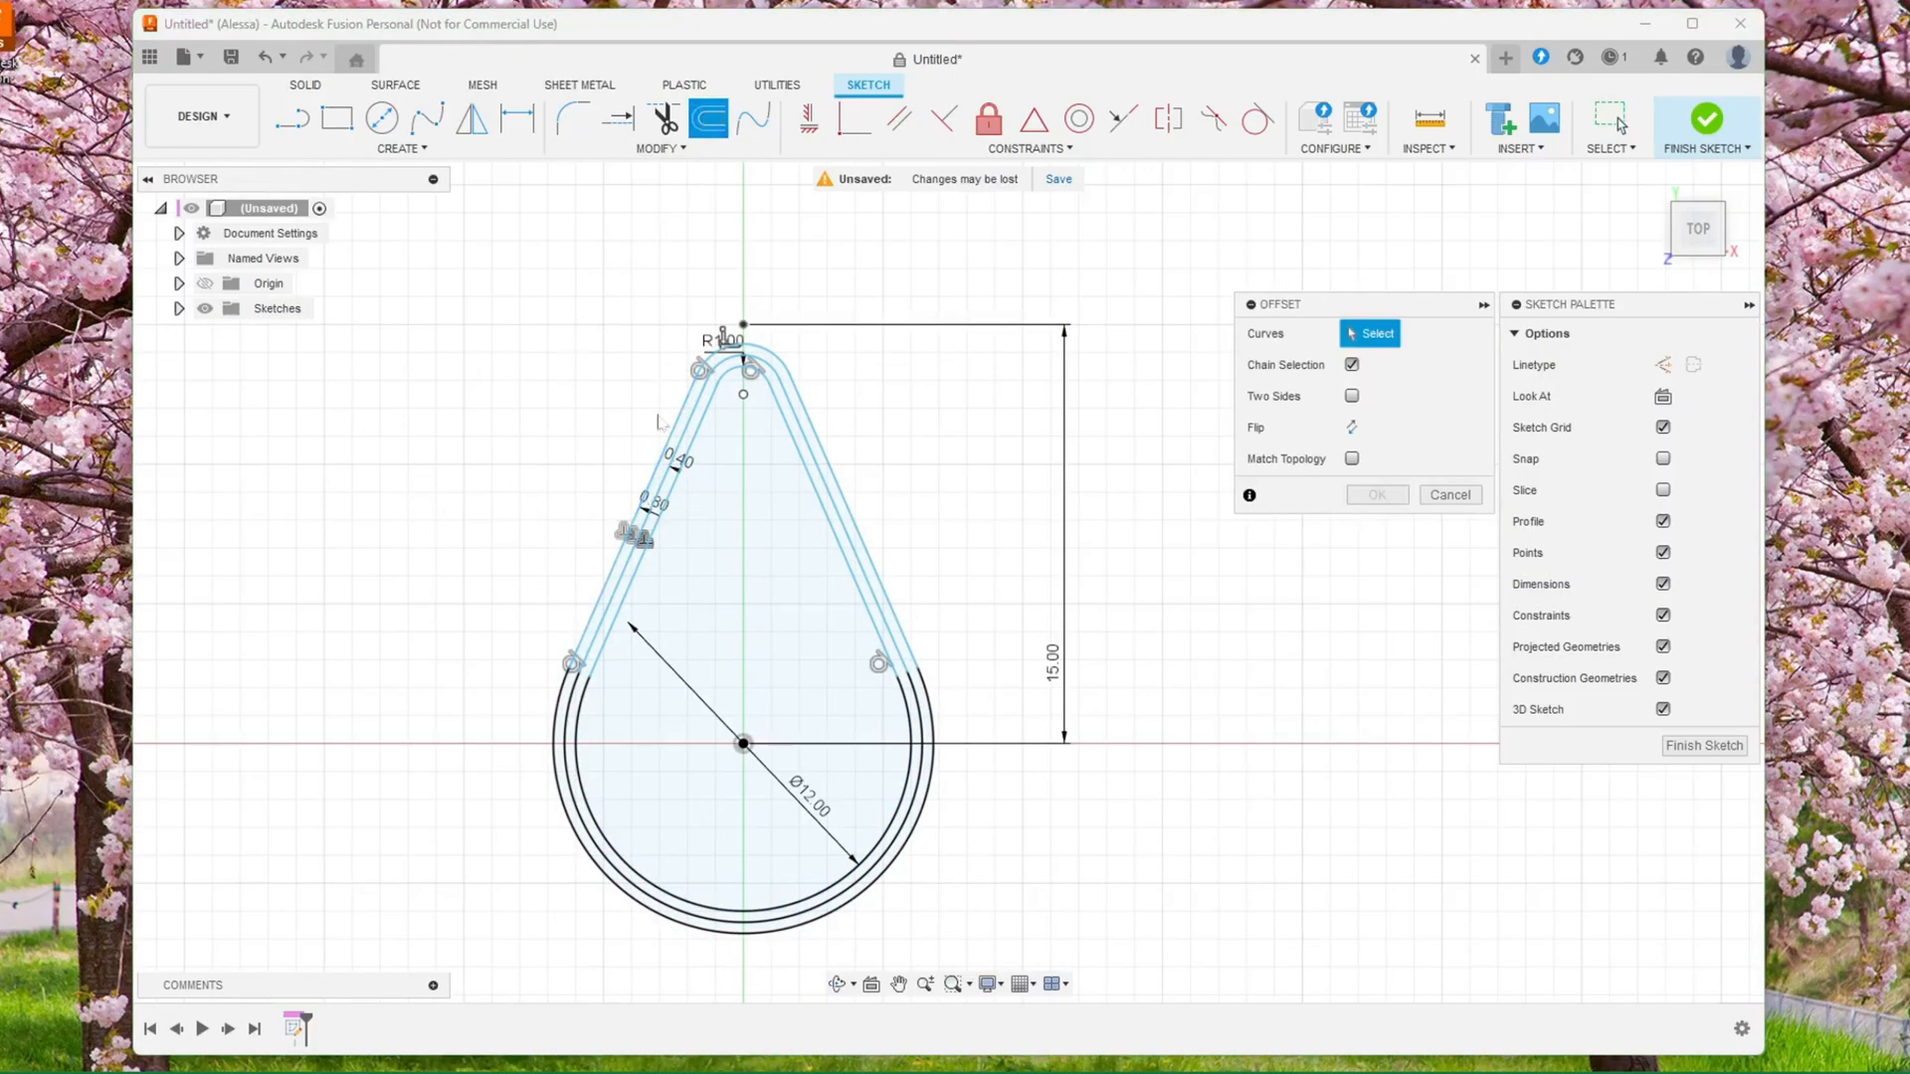
pyautogui.click(624, 597)
pyautogui.moveTo(598, 586); pyautogui.dragTo(534, 586)
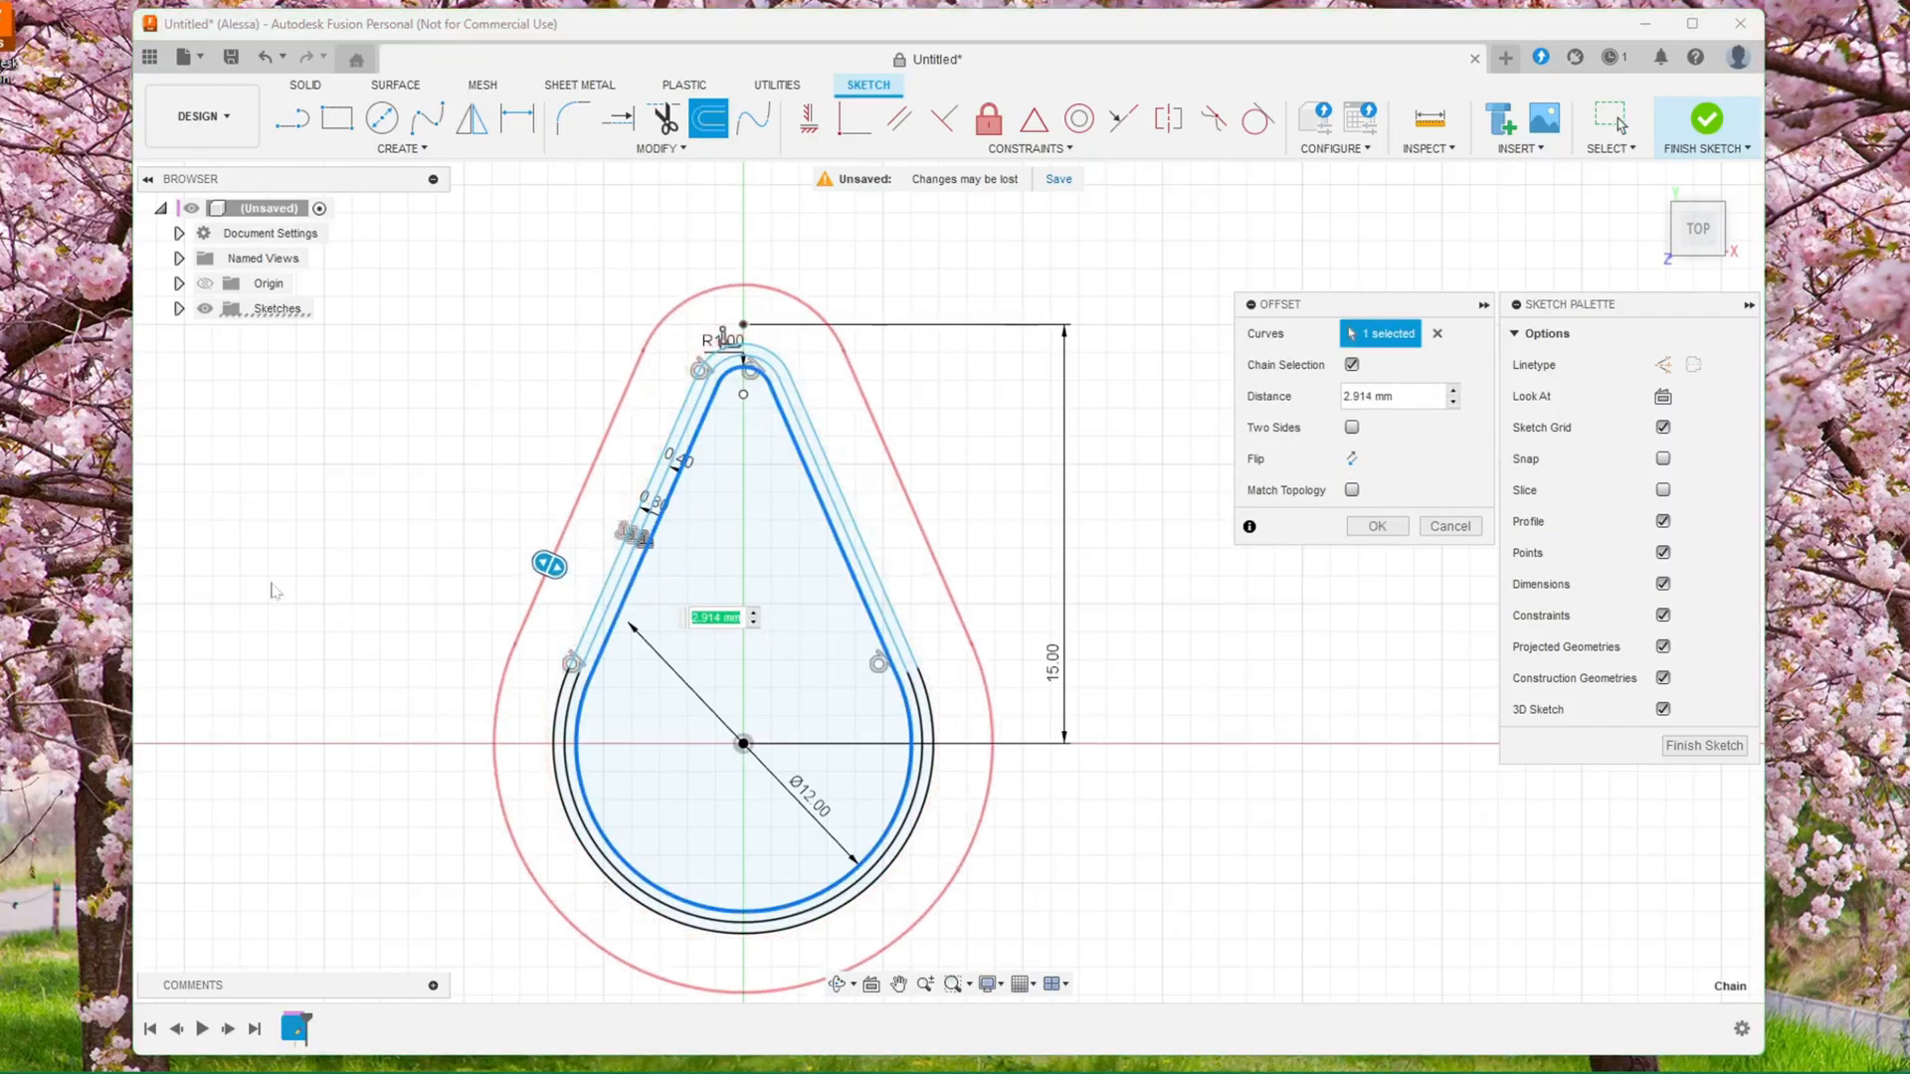
pyautogui.write('3')
pyautogui.press('Return')
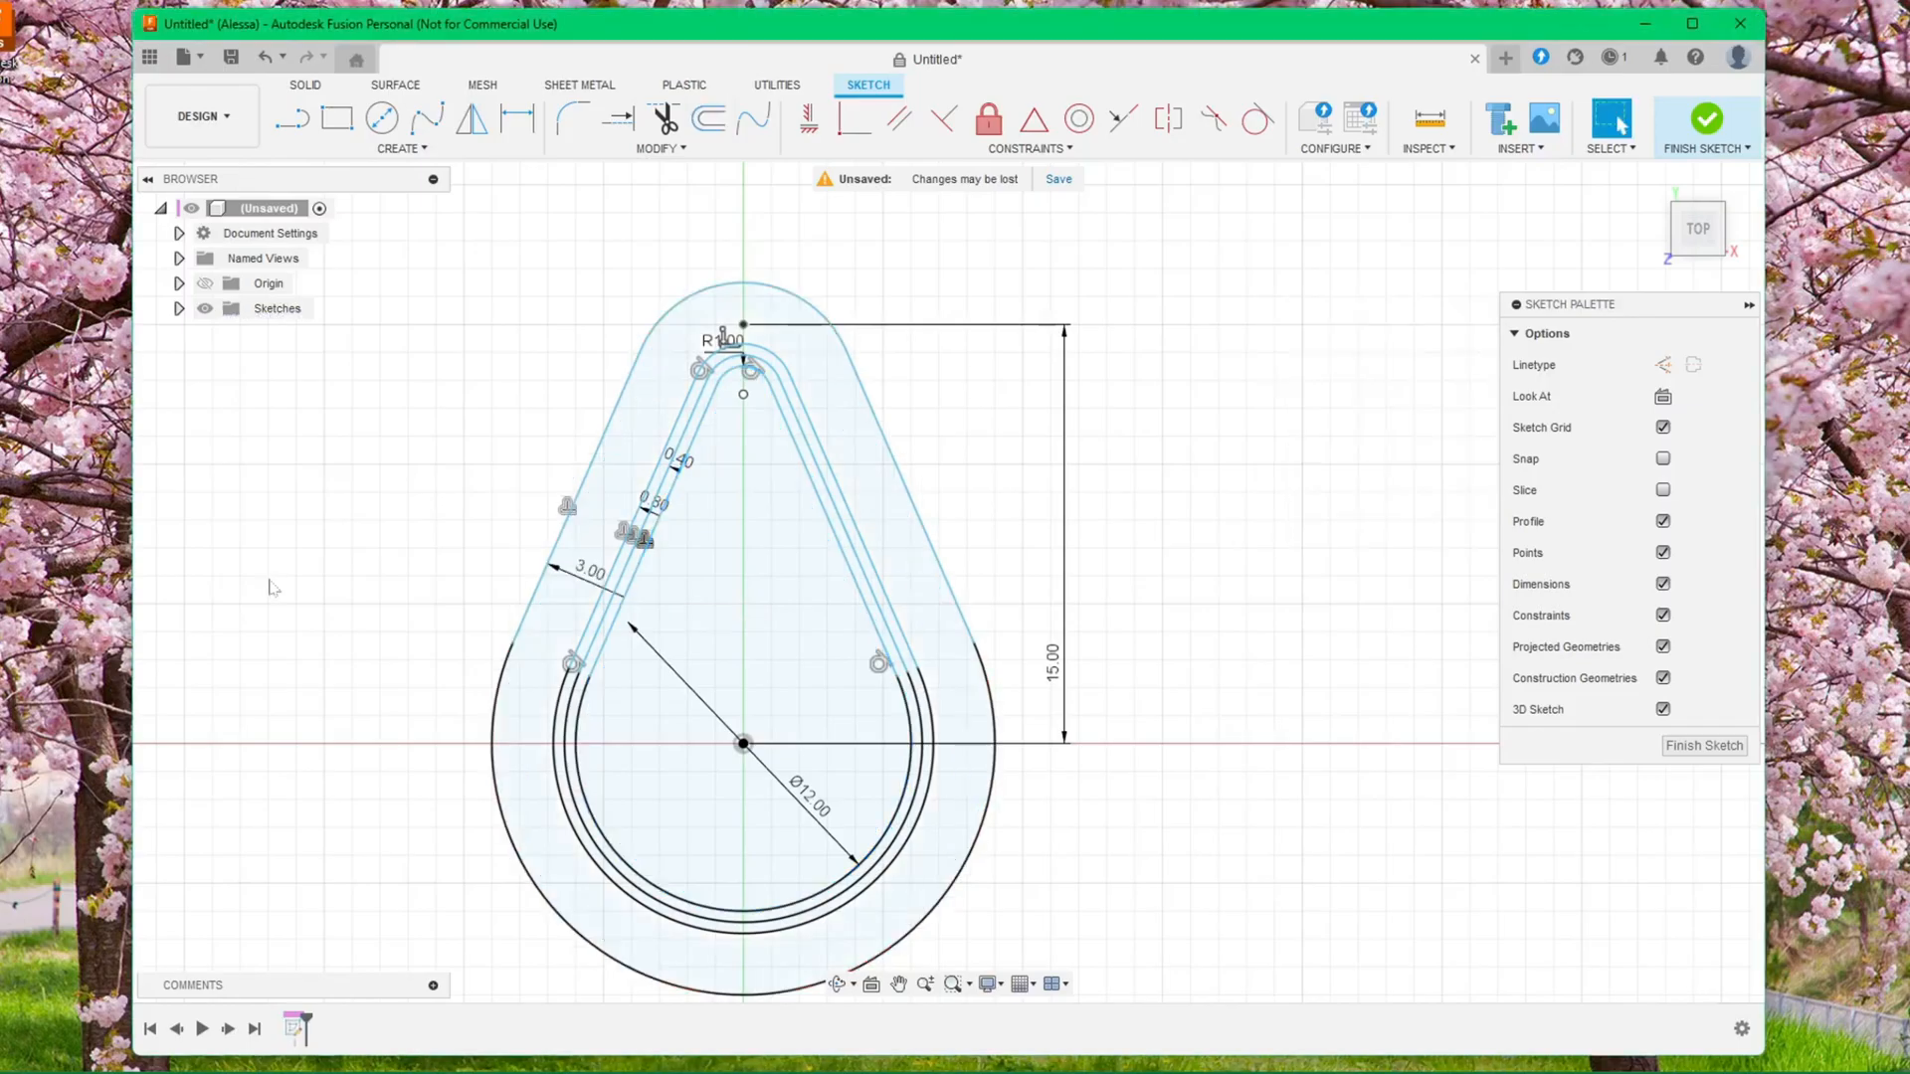
pyautogui.moveTo(269, 587); pyautogui.dragTo(393, 543, button='middle')
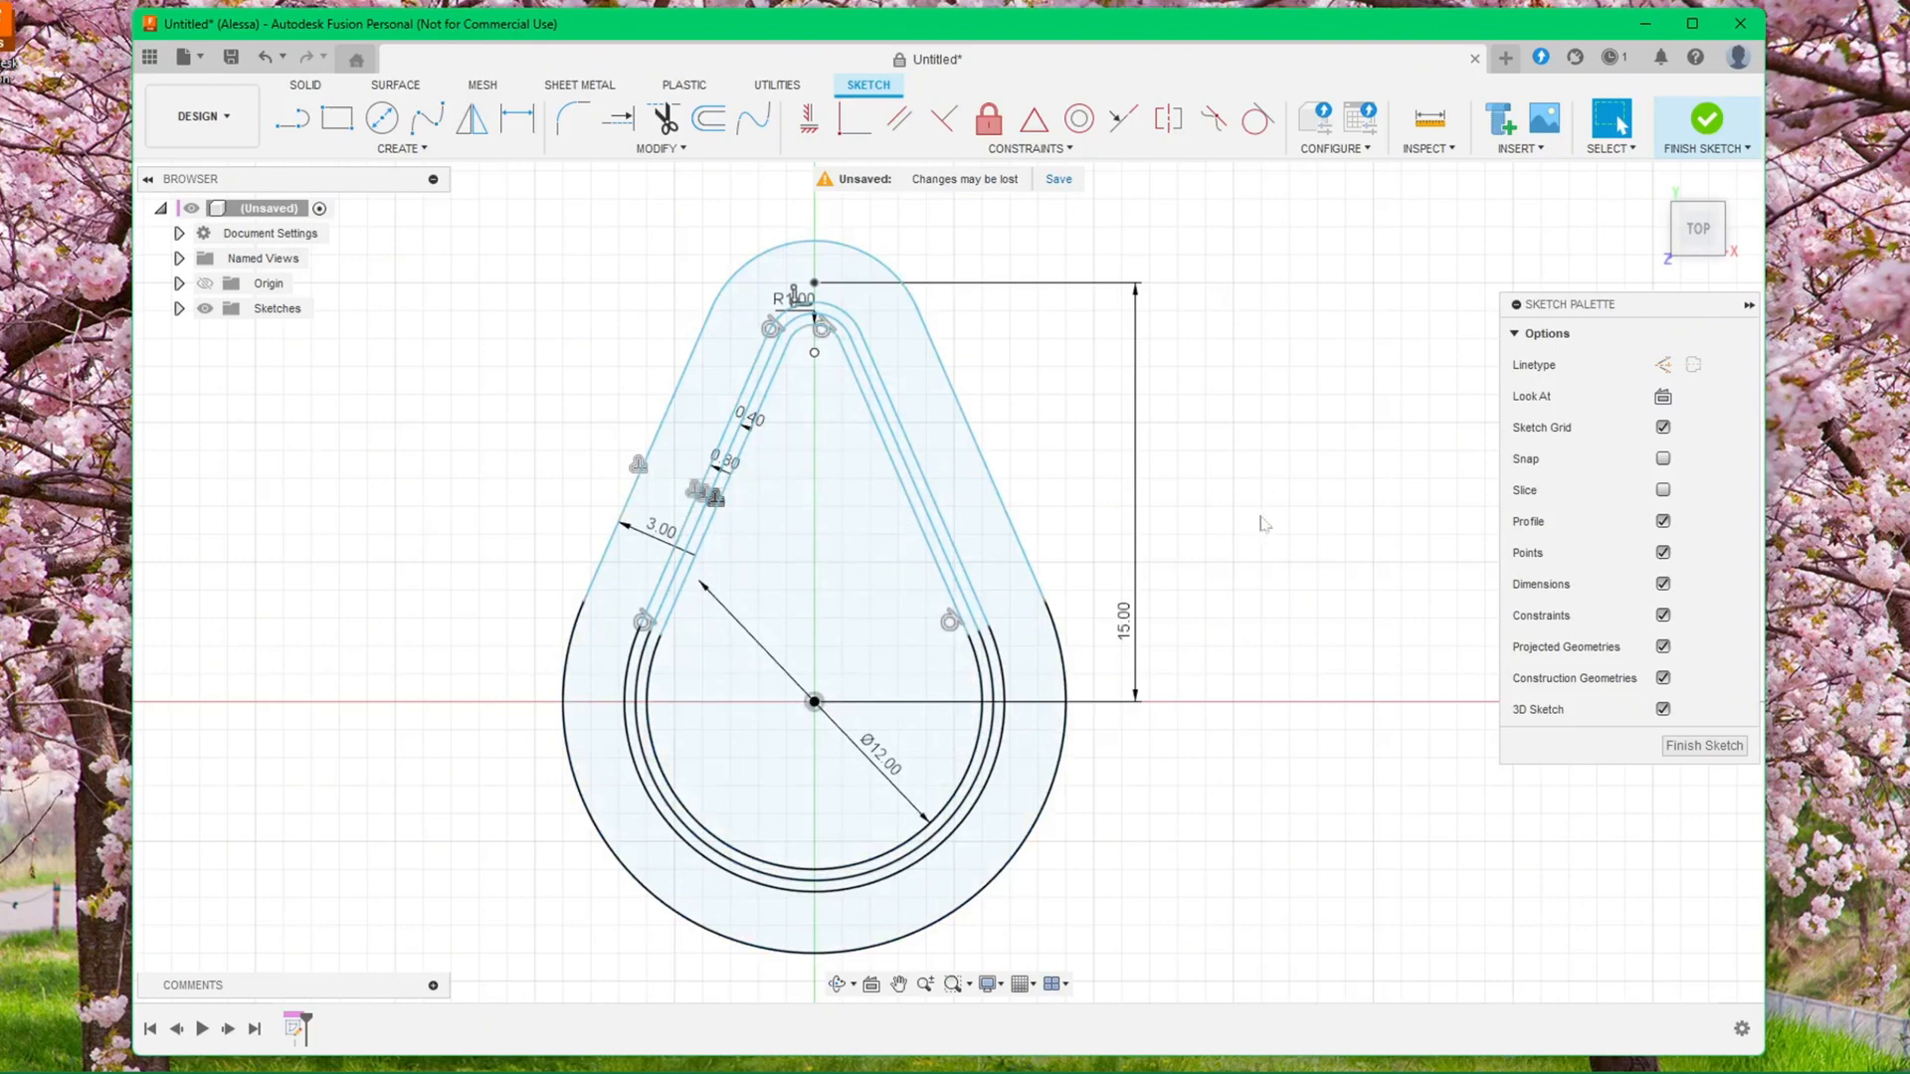
pyautogui.click(1707, 121)
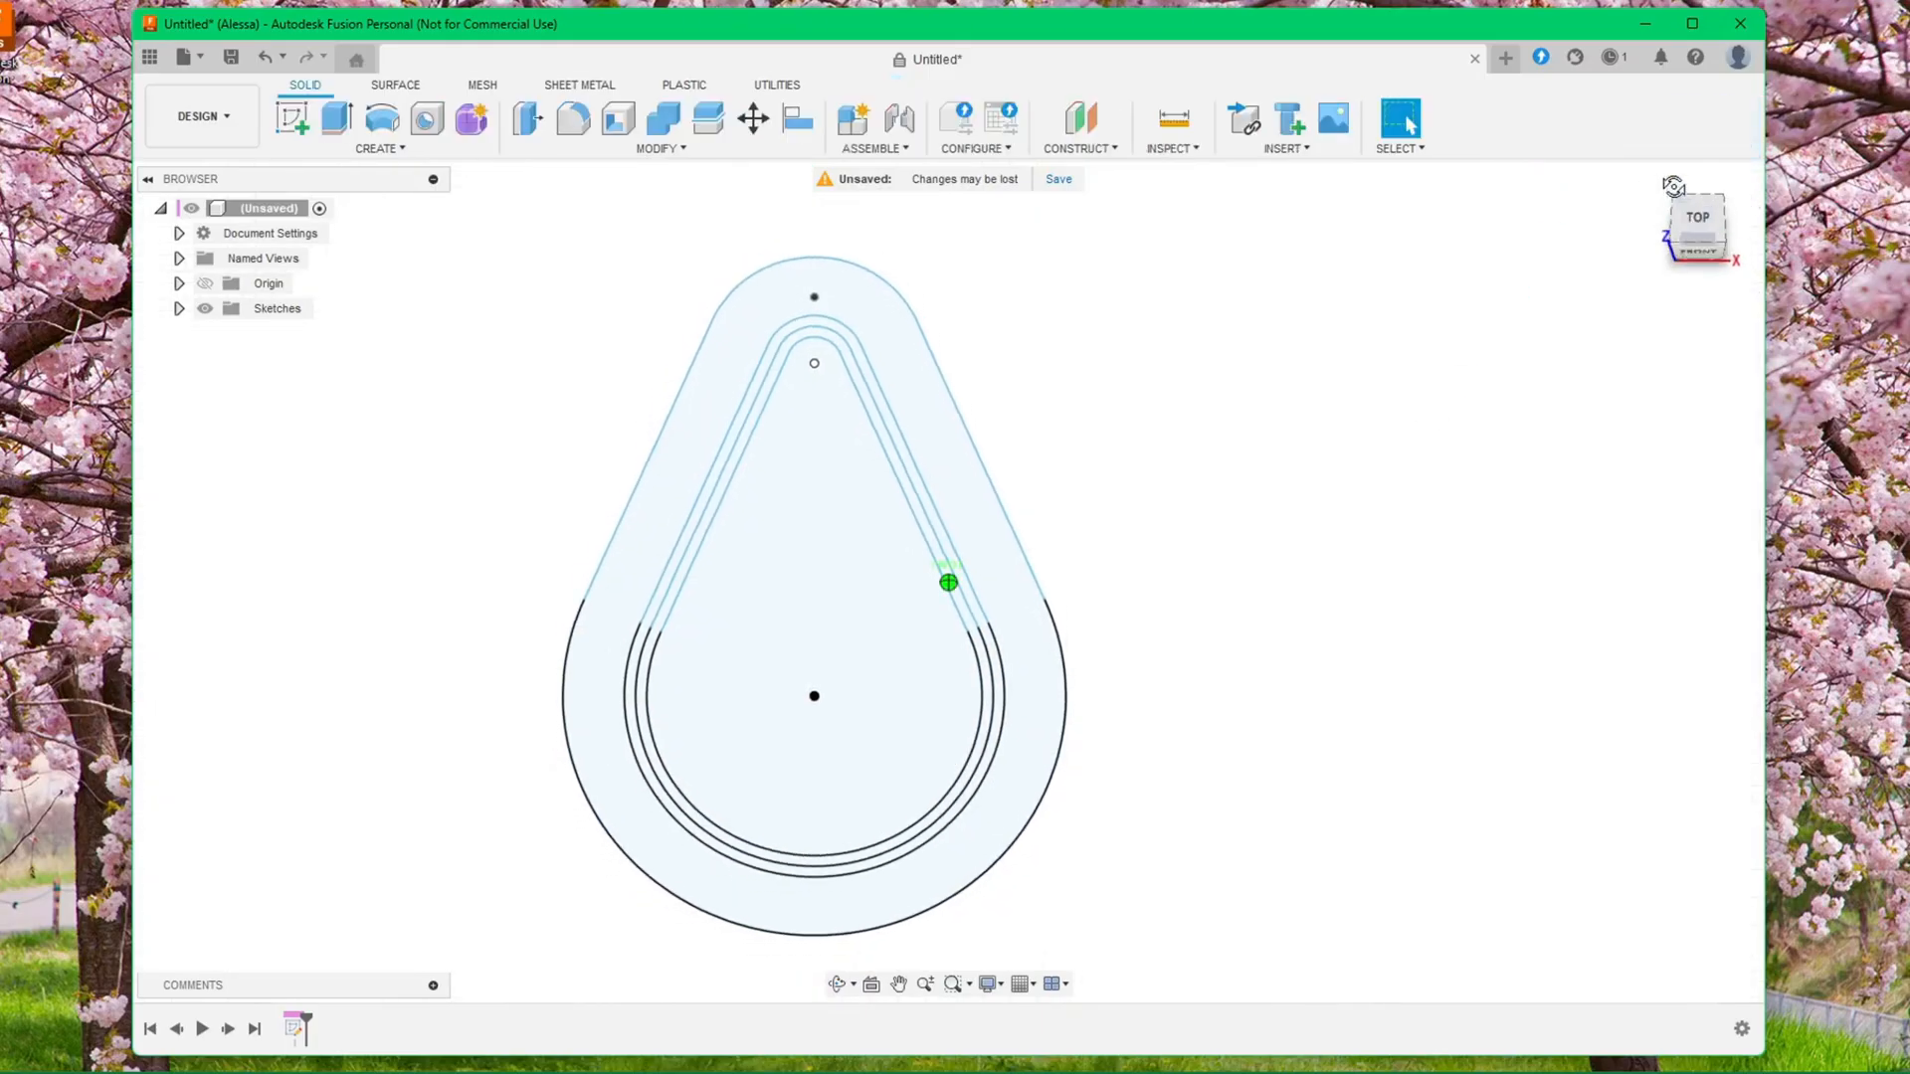
# Extrude the thin innermost ring, between the teardrop outline and its 0.4 mm offset, 15 mm upward as a new body
pyautogui.moveTo(1674, 187); pyautogui.dragTo(1650, 180)
pyautogui.keyDown('shift'); pyautogui.moveTo(1231, 742); pyautogui.dragTo(1199, 857, button='middle'); pyautogui.keyUp('shift')
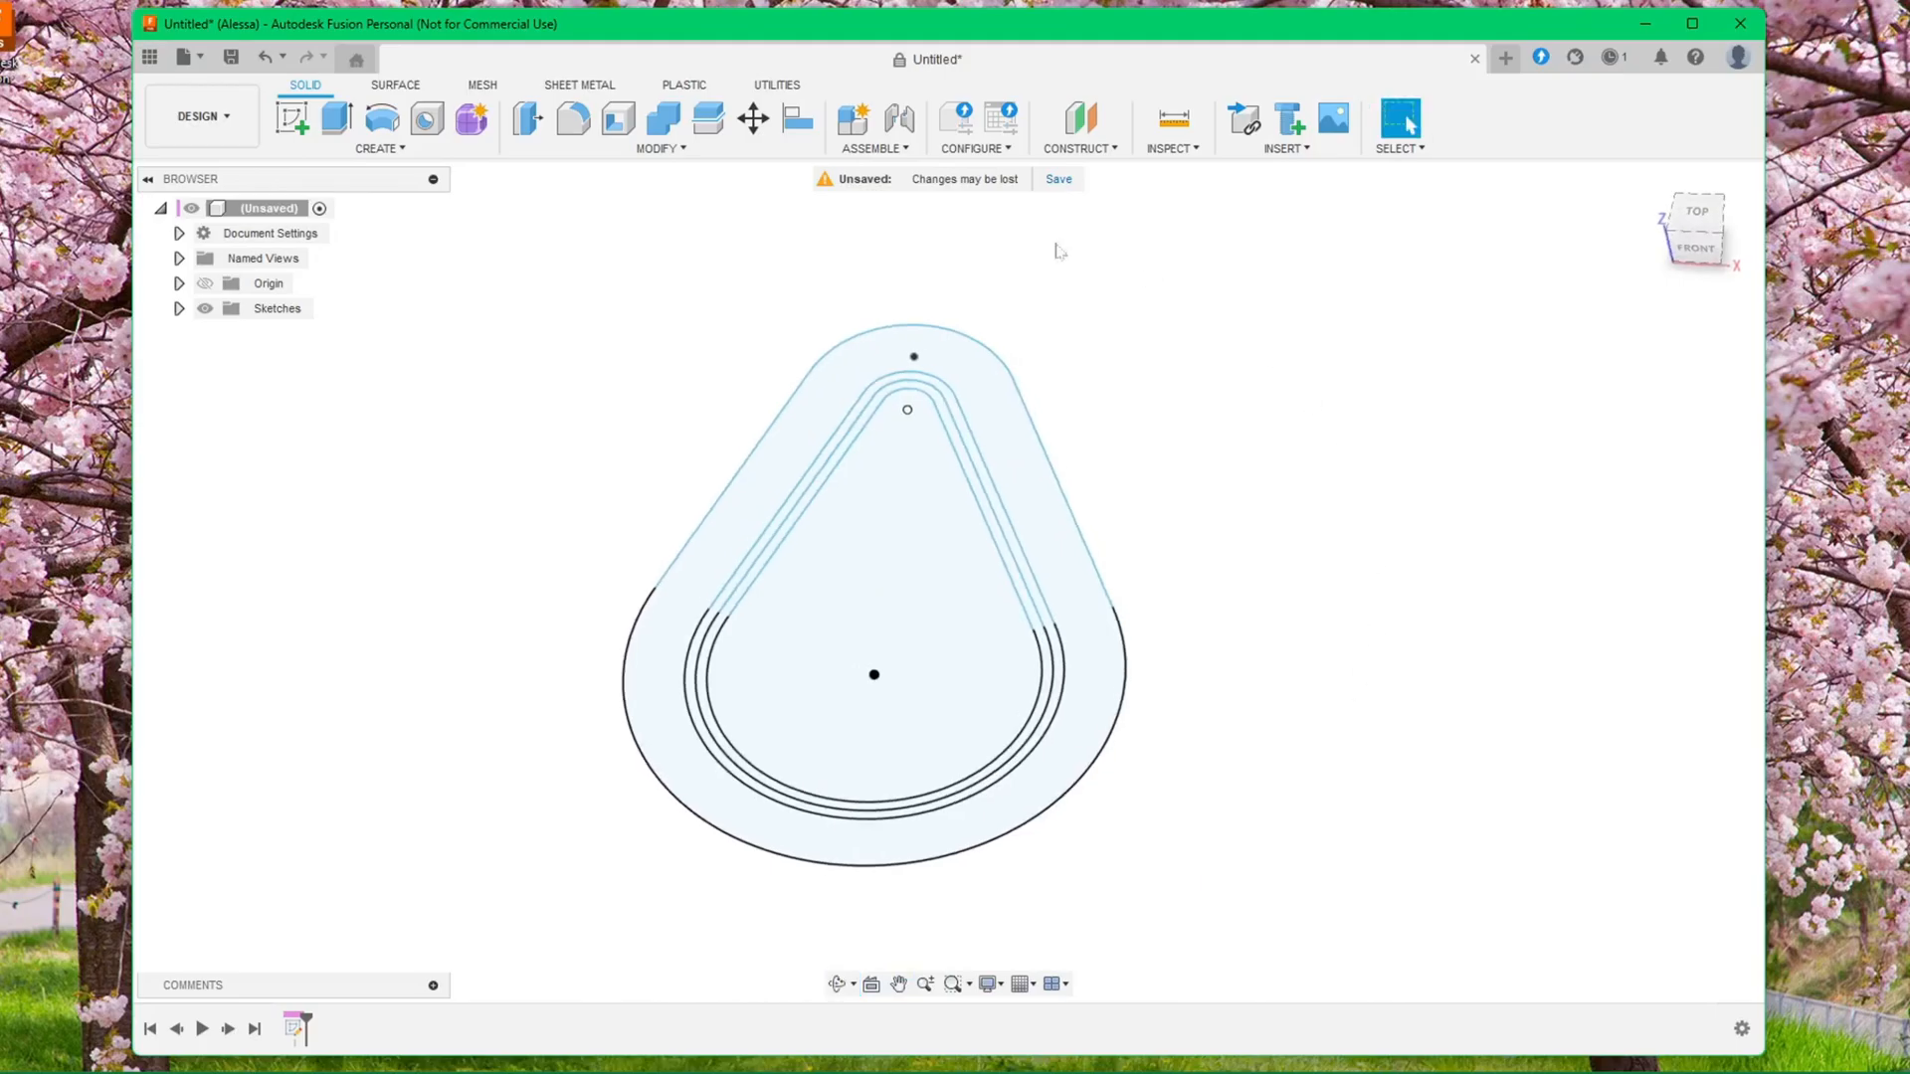
pyautogui.click(335, 124)
pyautogui.scroll(3, 704, 662)
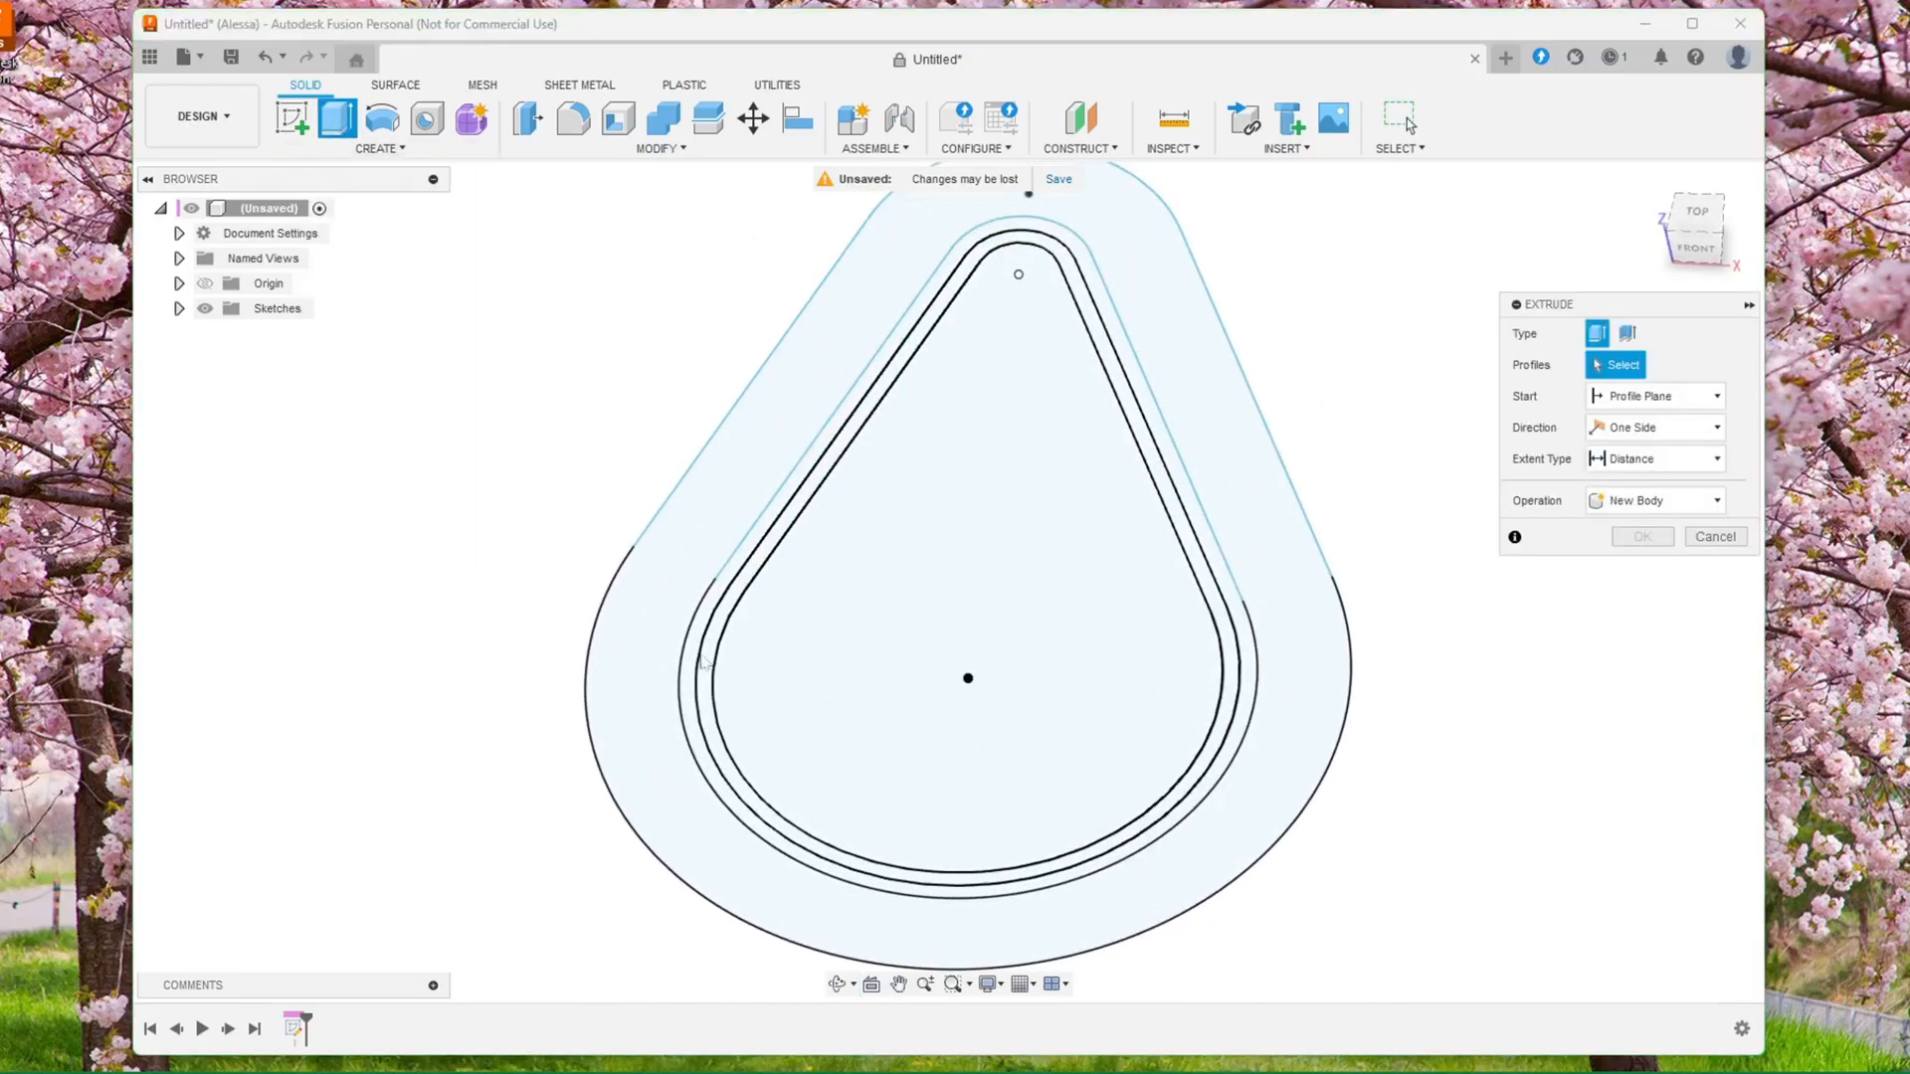
pyautogui.scroll(1, 703, 661)
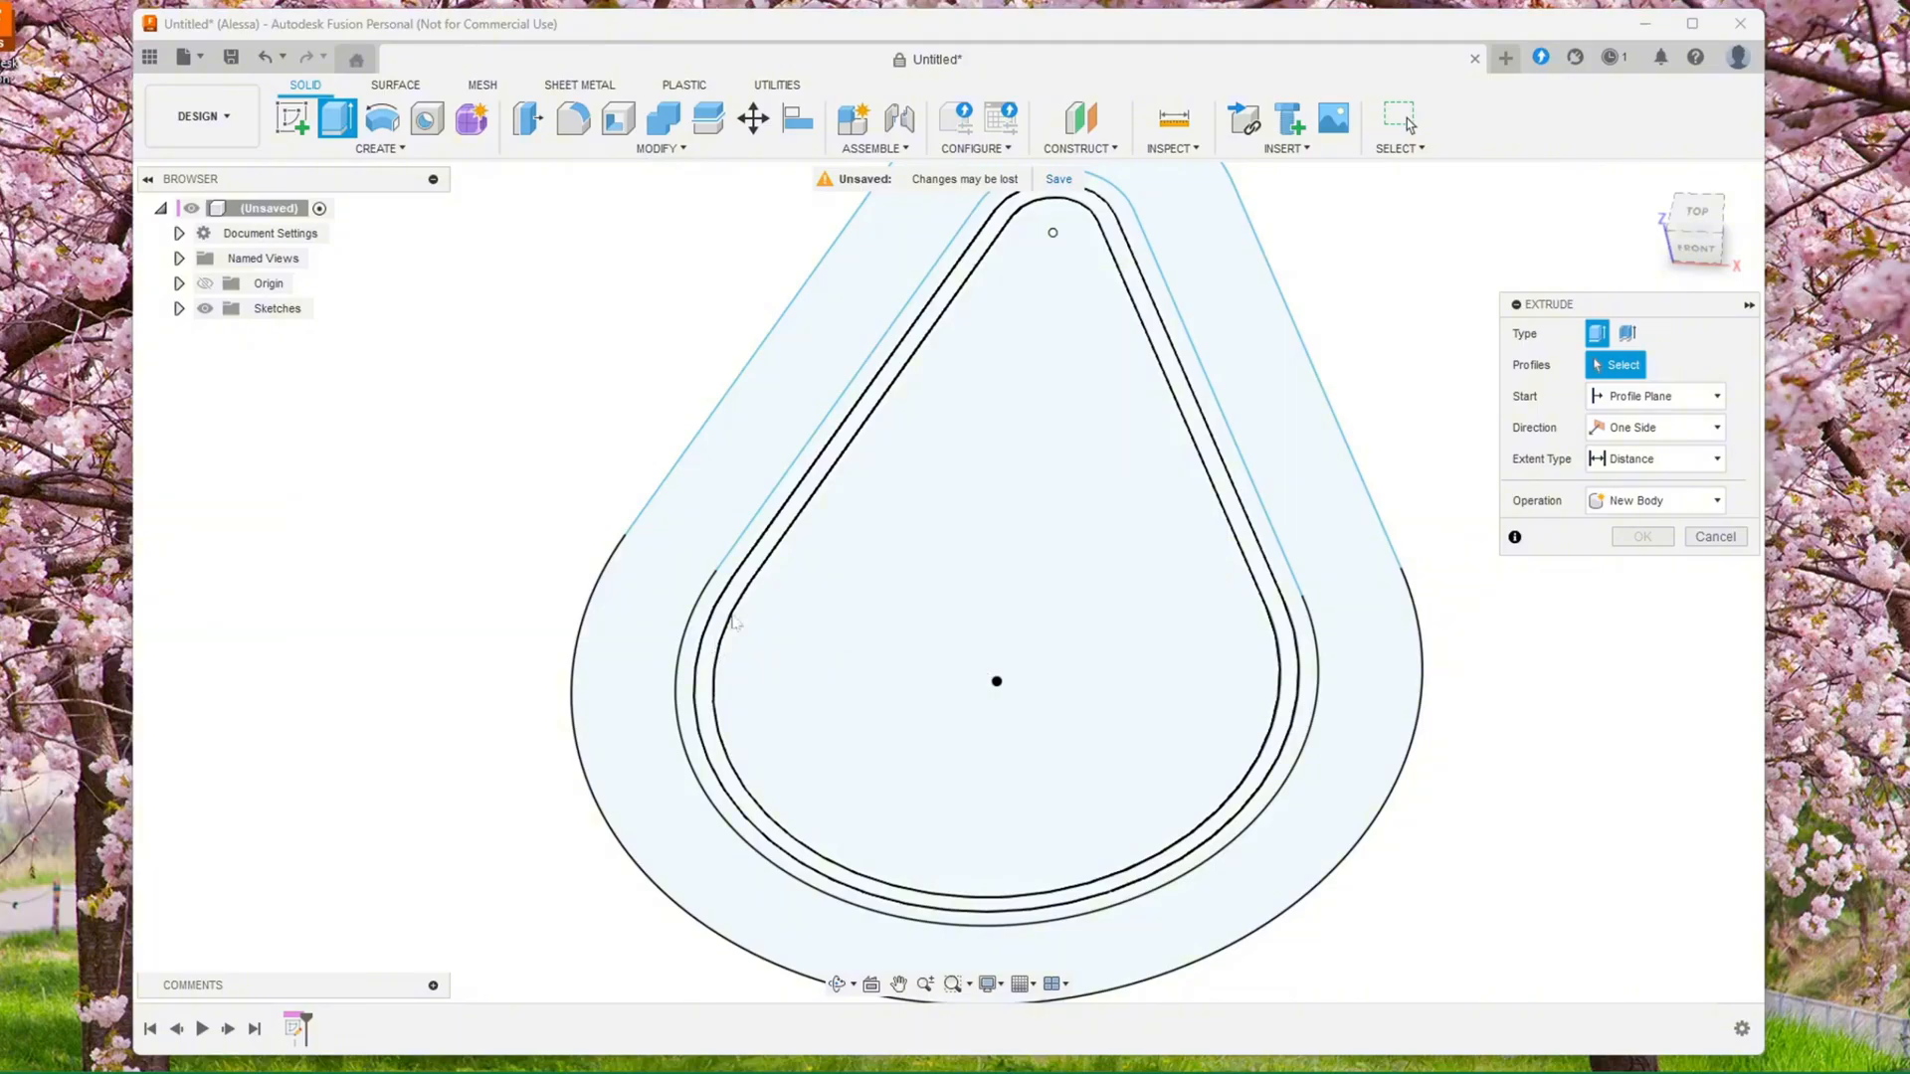
pyautogui.click(781, 537)
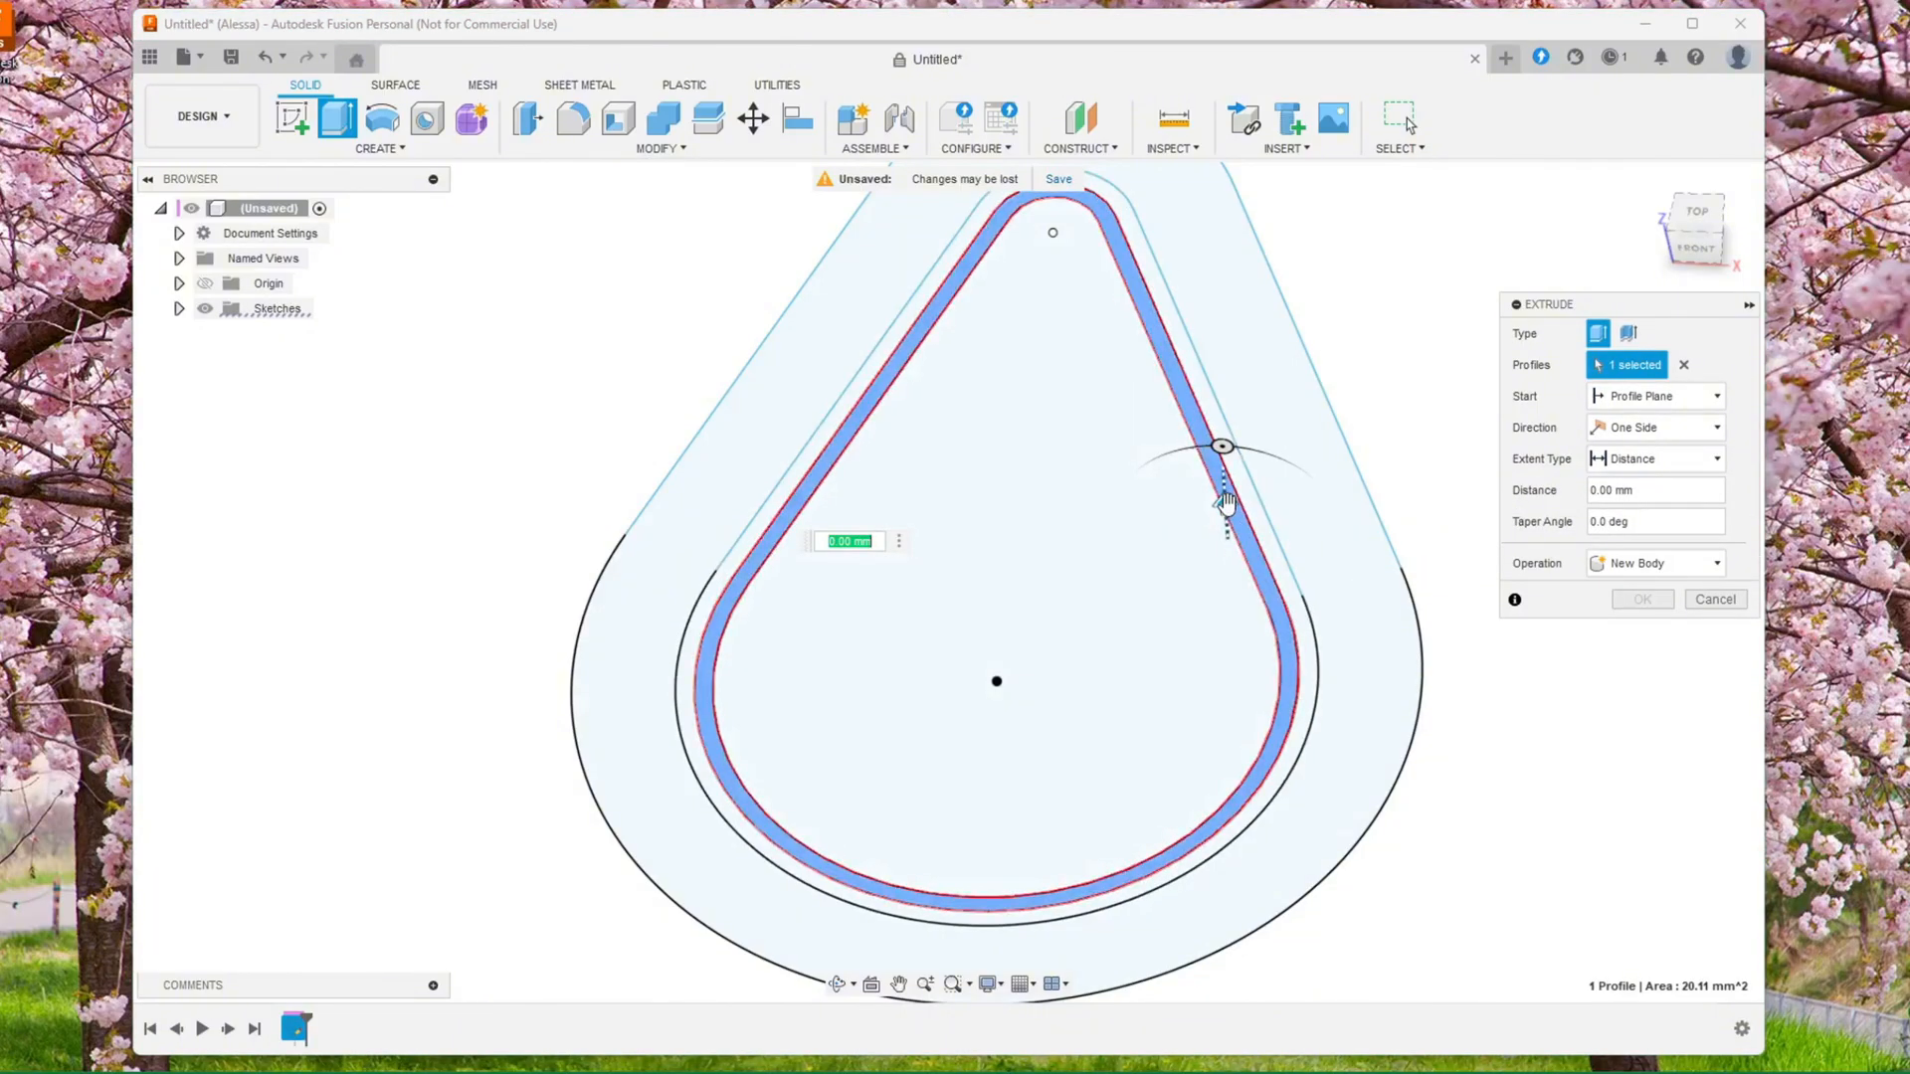
pyautogui.moveTo(1227, 504); pyautogui.dragTo(1220, 384)
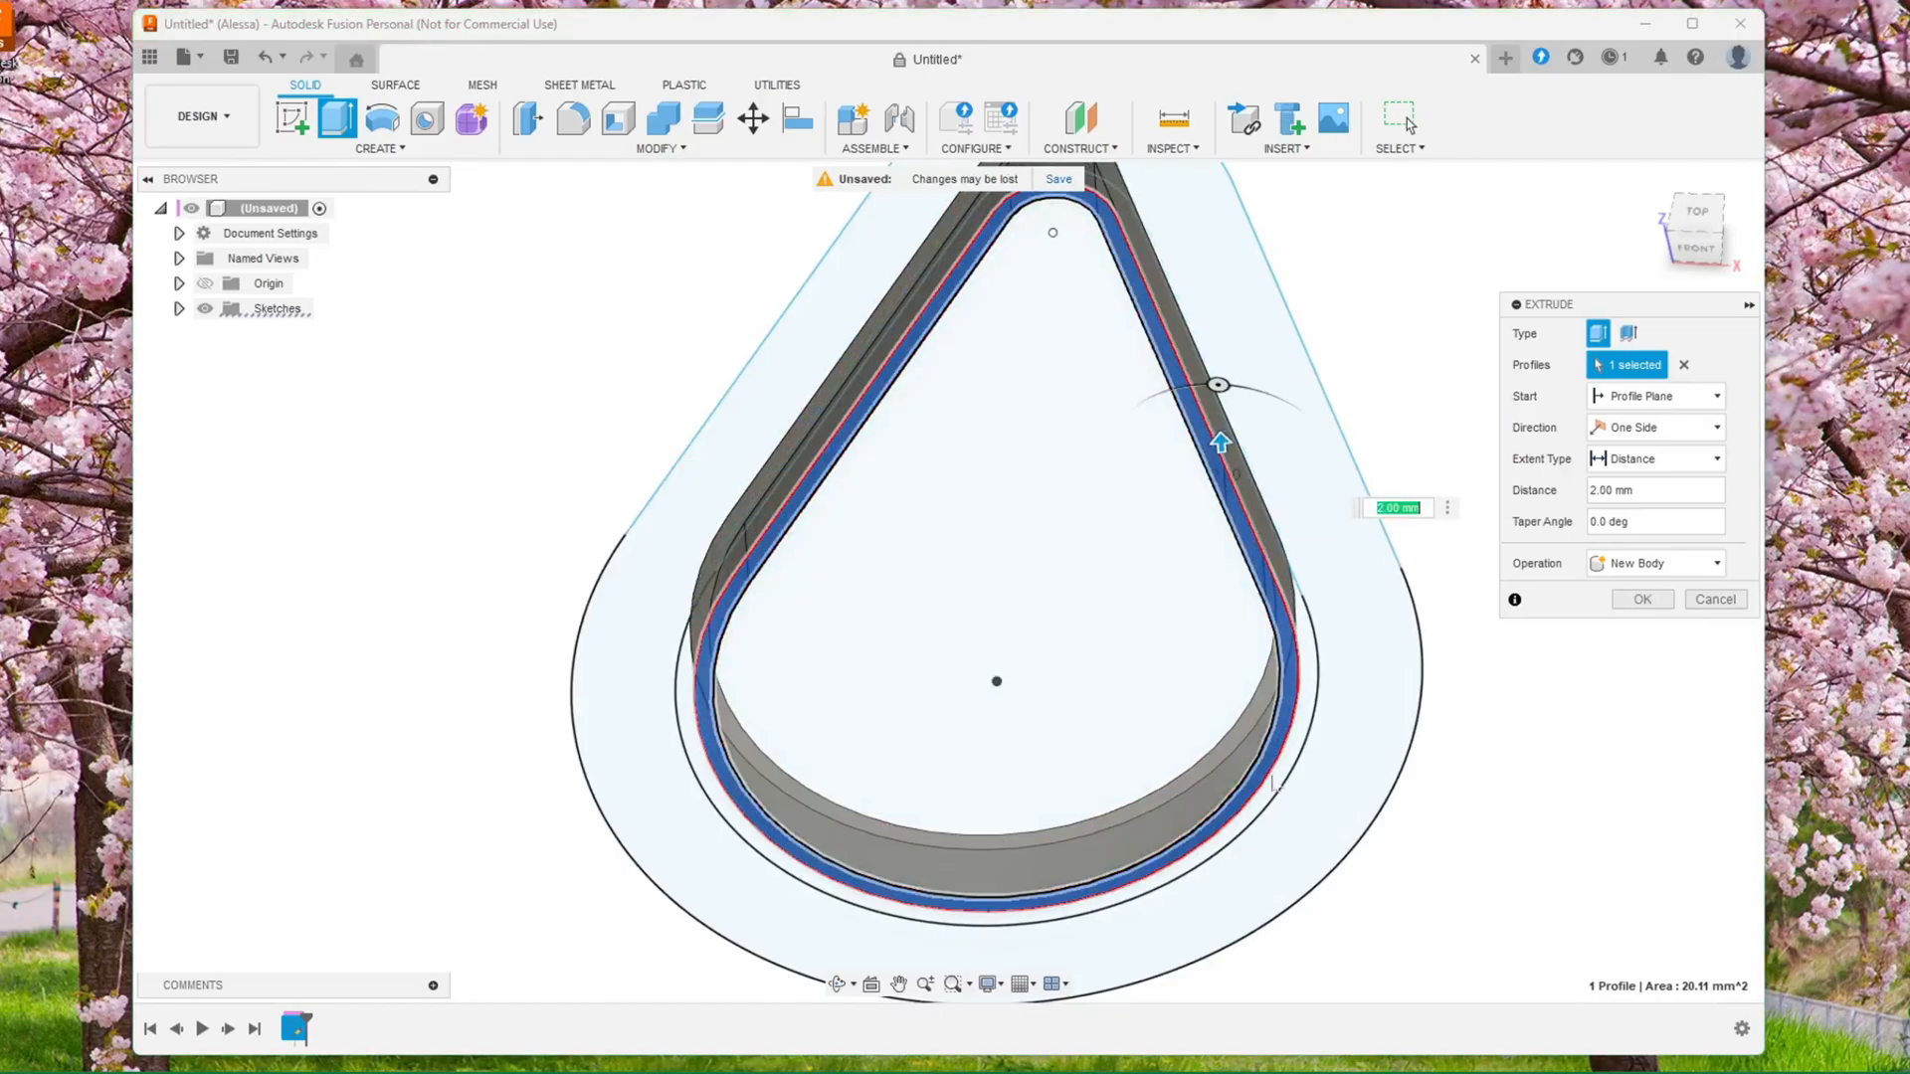
pyautogui.scroll(3, 1331, 854)
pyautogui.scroll(-5, 1331, 854)
pyautogui.keyDown('shift'); pyautogui.moveTo(1331, 866); pyautogui.dragTo(1262, 858, button='middle'); pyautogui.keyUp('shift')
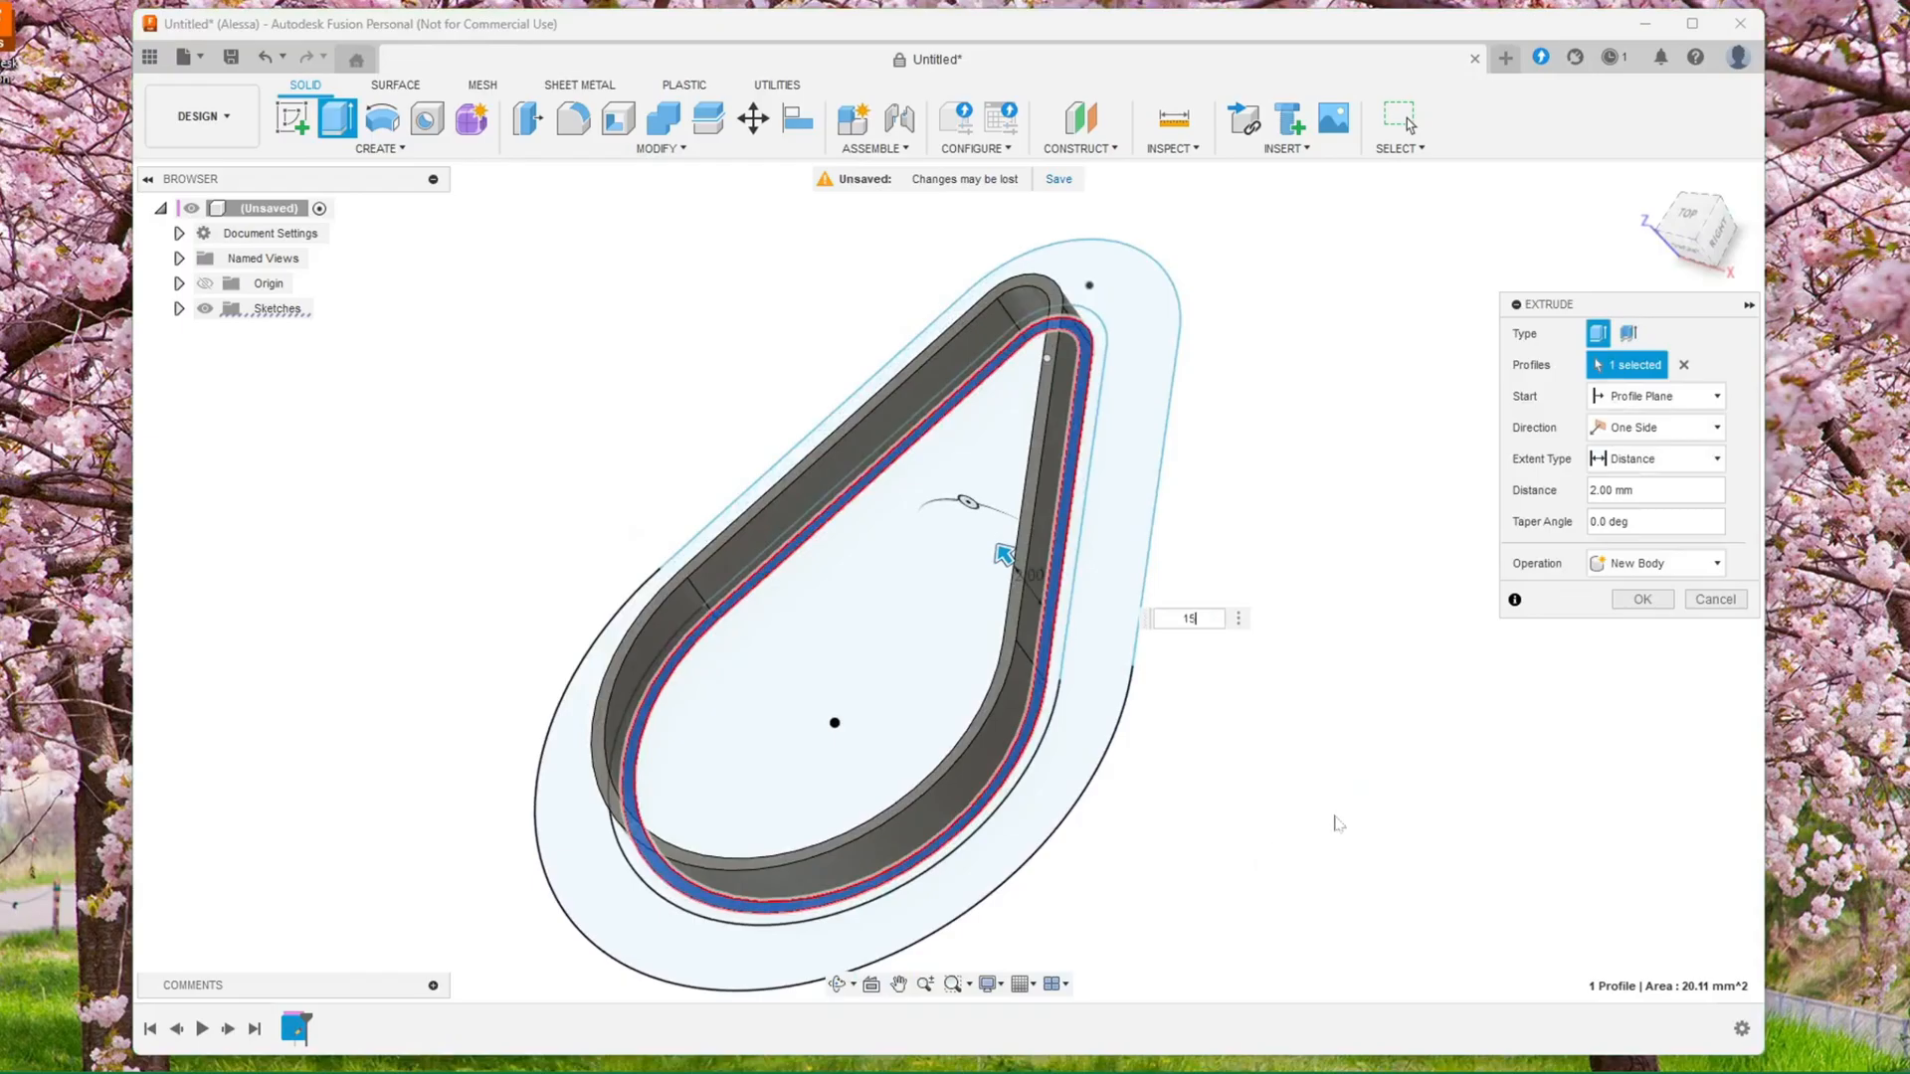
pyautogui.press('Return')
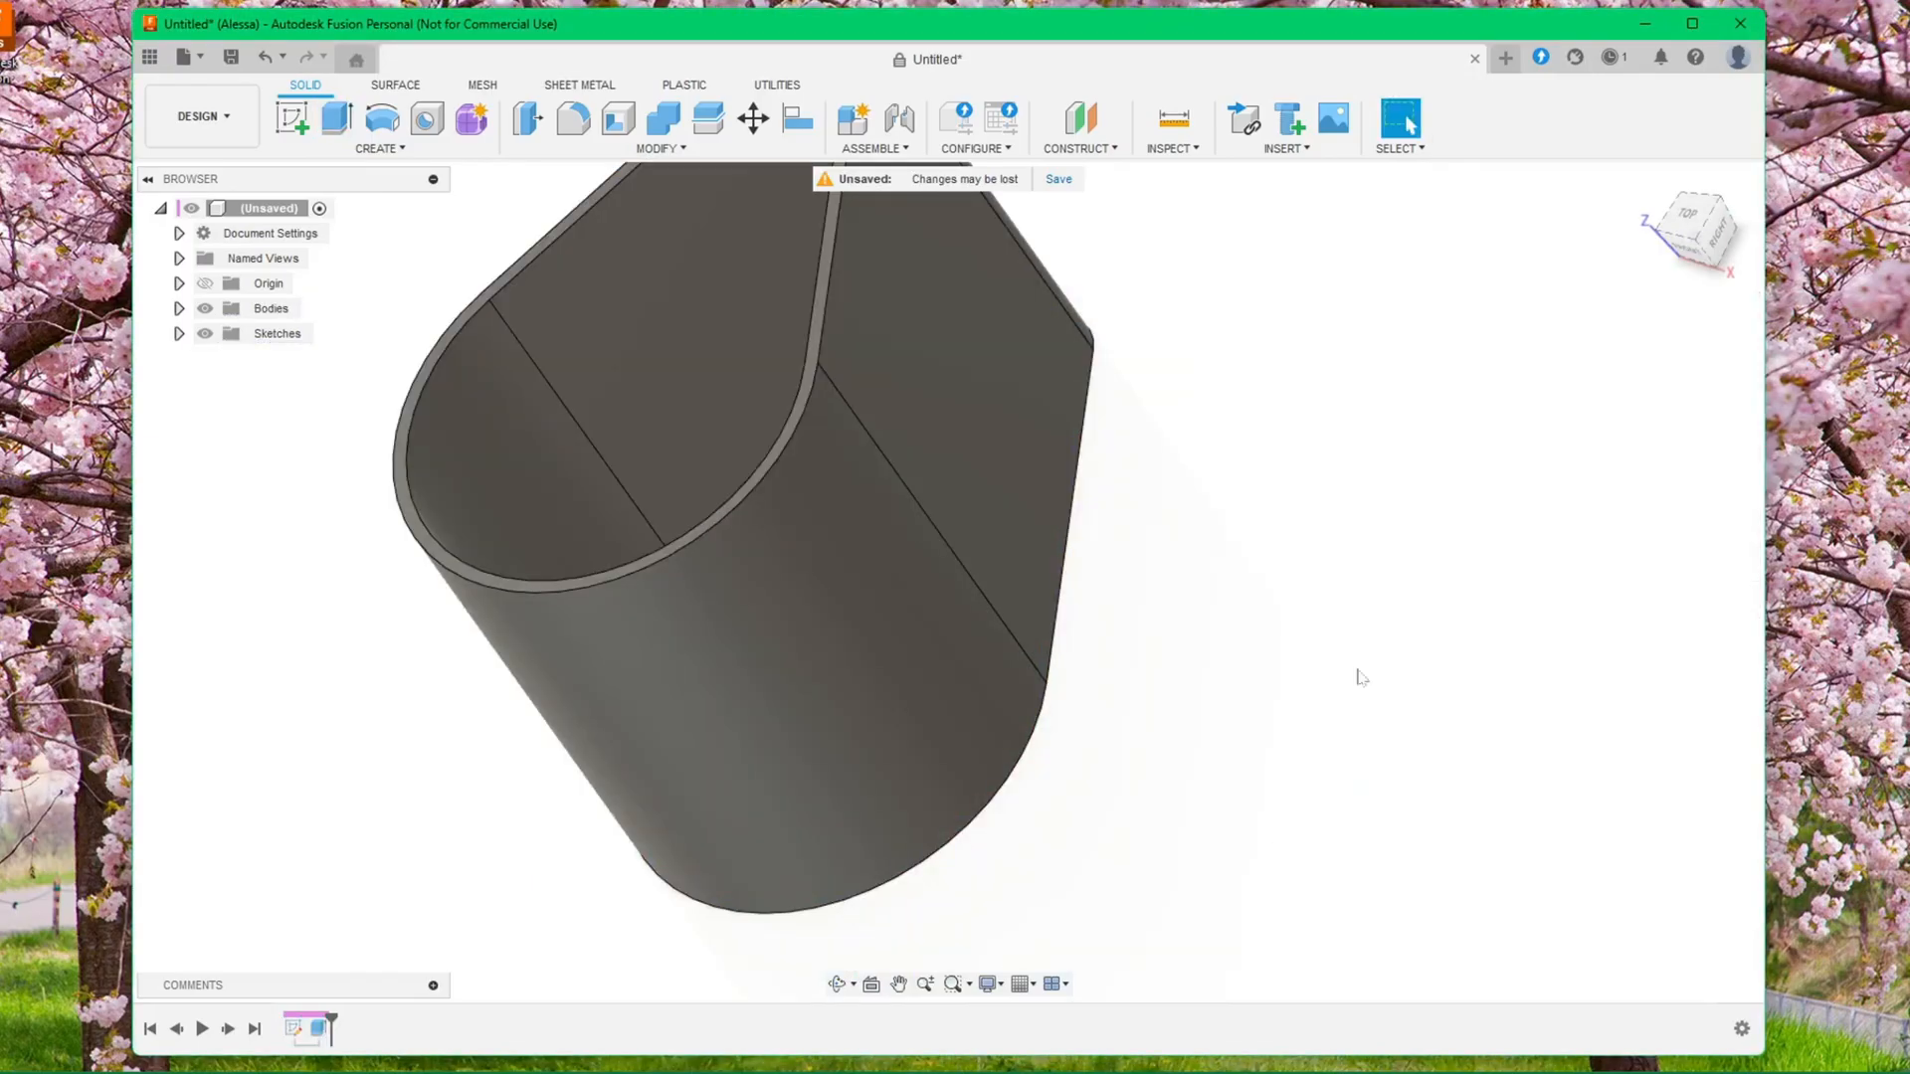
# Make Sketch1 visible again so its remaining profiles can be selected
pyautogui.scroll(-3, 1356, 670)
pyautogui.moveTo(1294, 565); pyautogui.dragTo(1273, 619, button='middle')
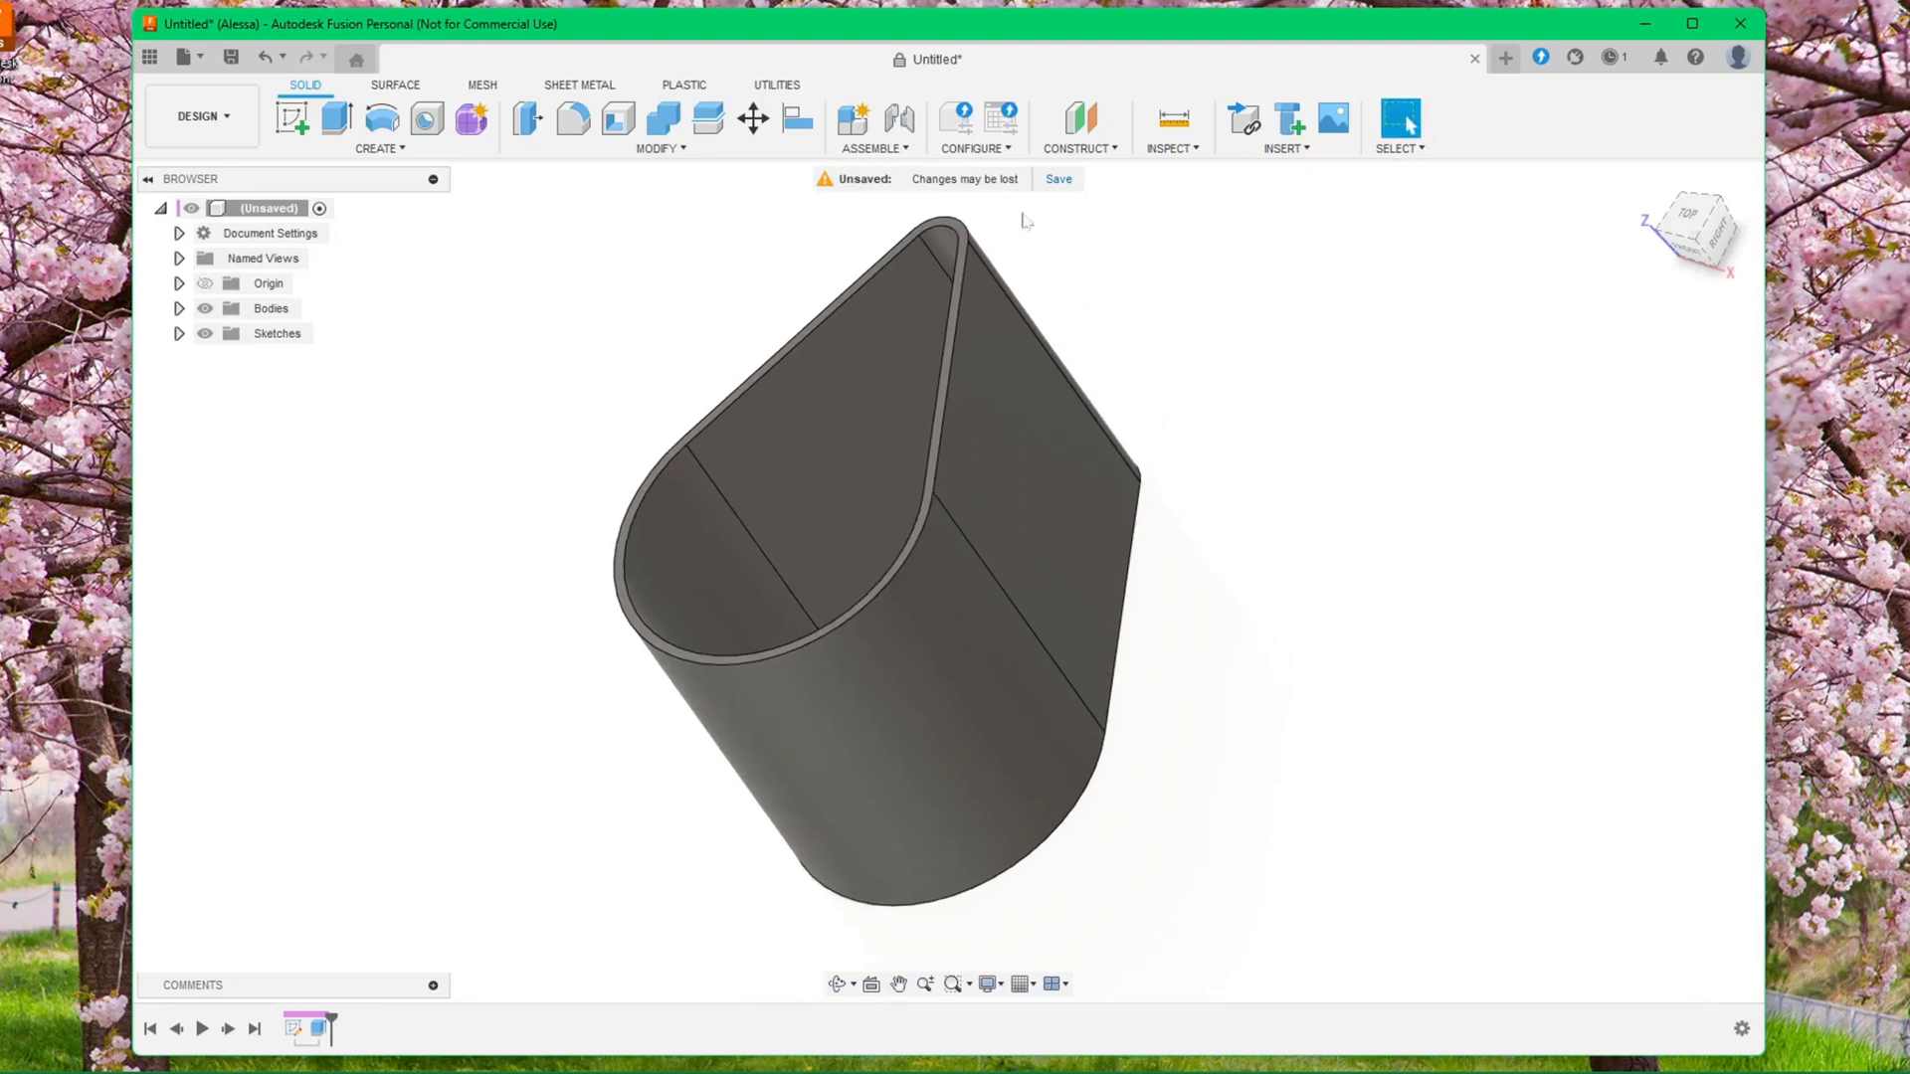
pyautogui.click(179, 335)
pyautogui.click(225, 366)
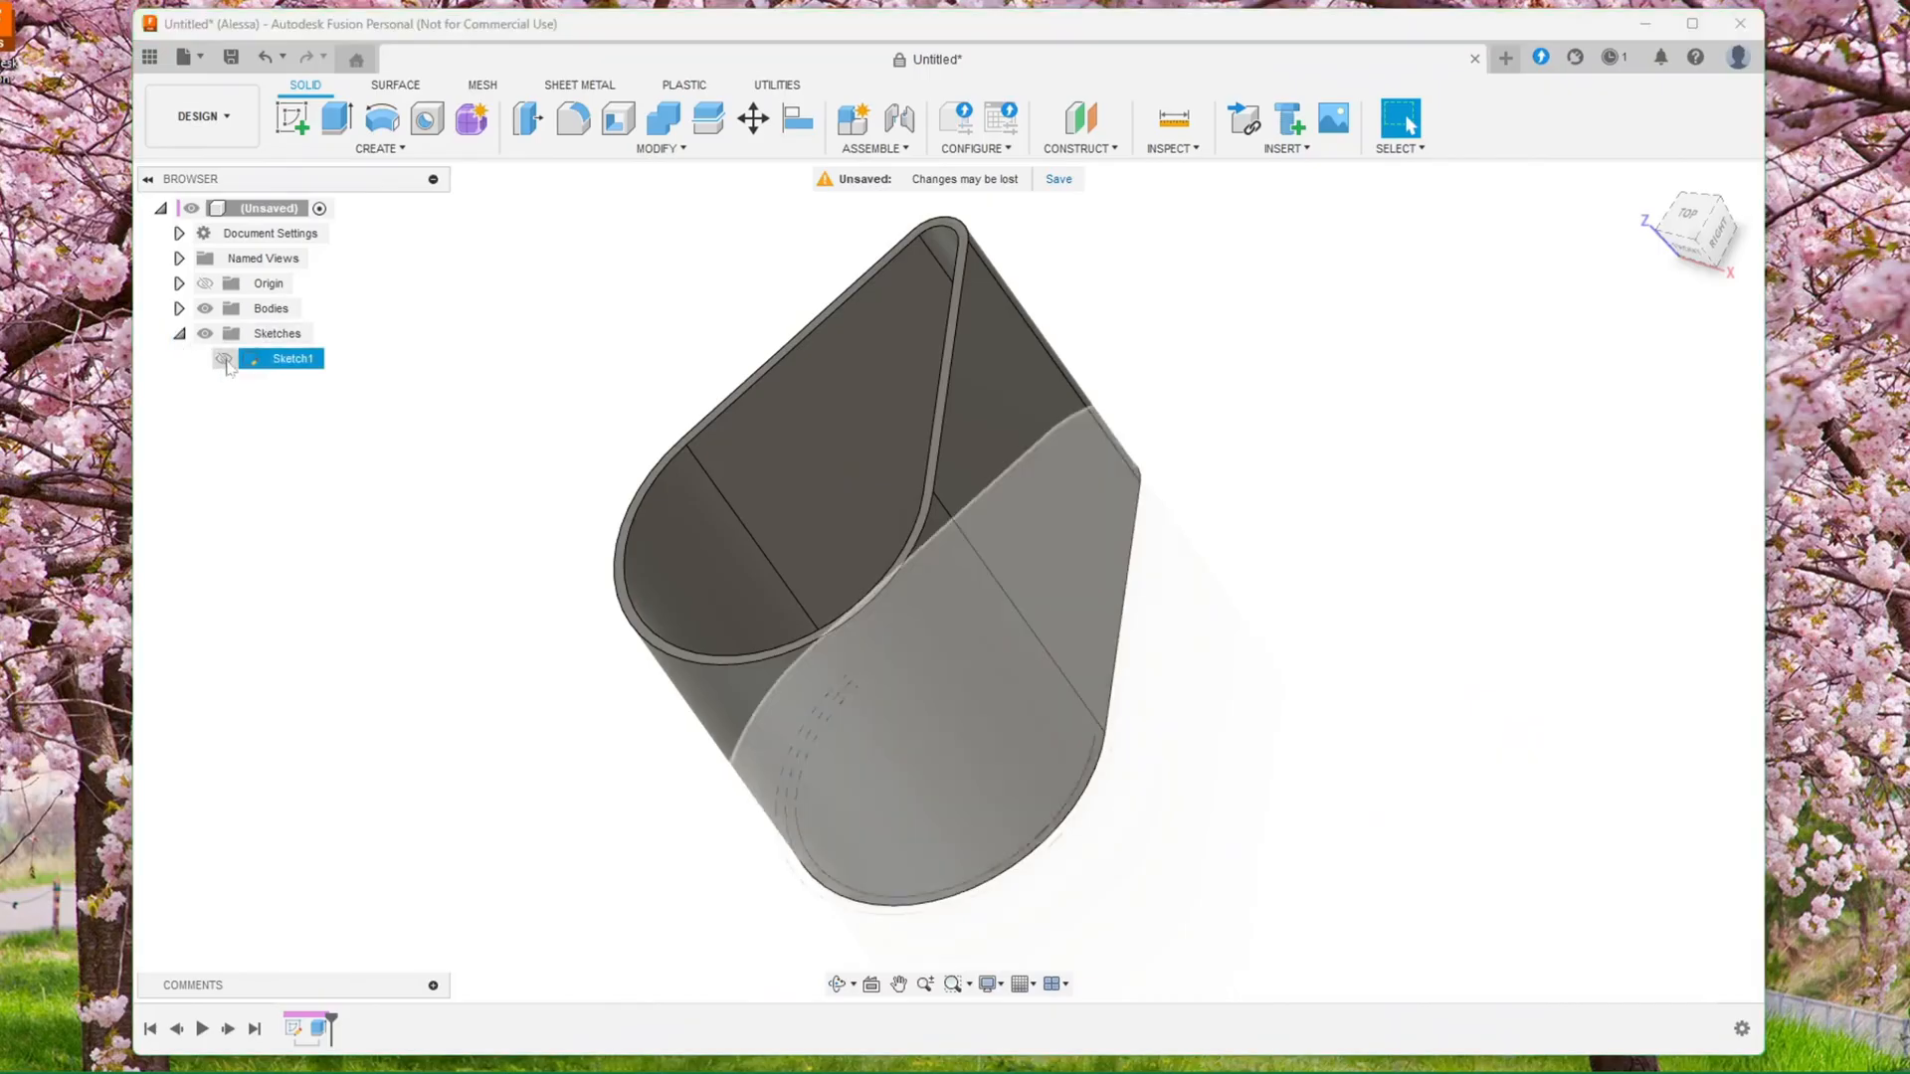
pyautogui.click(224, 359)
pyautogui.click(409, 574)
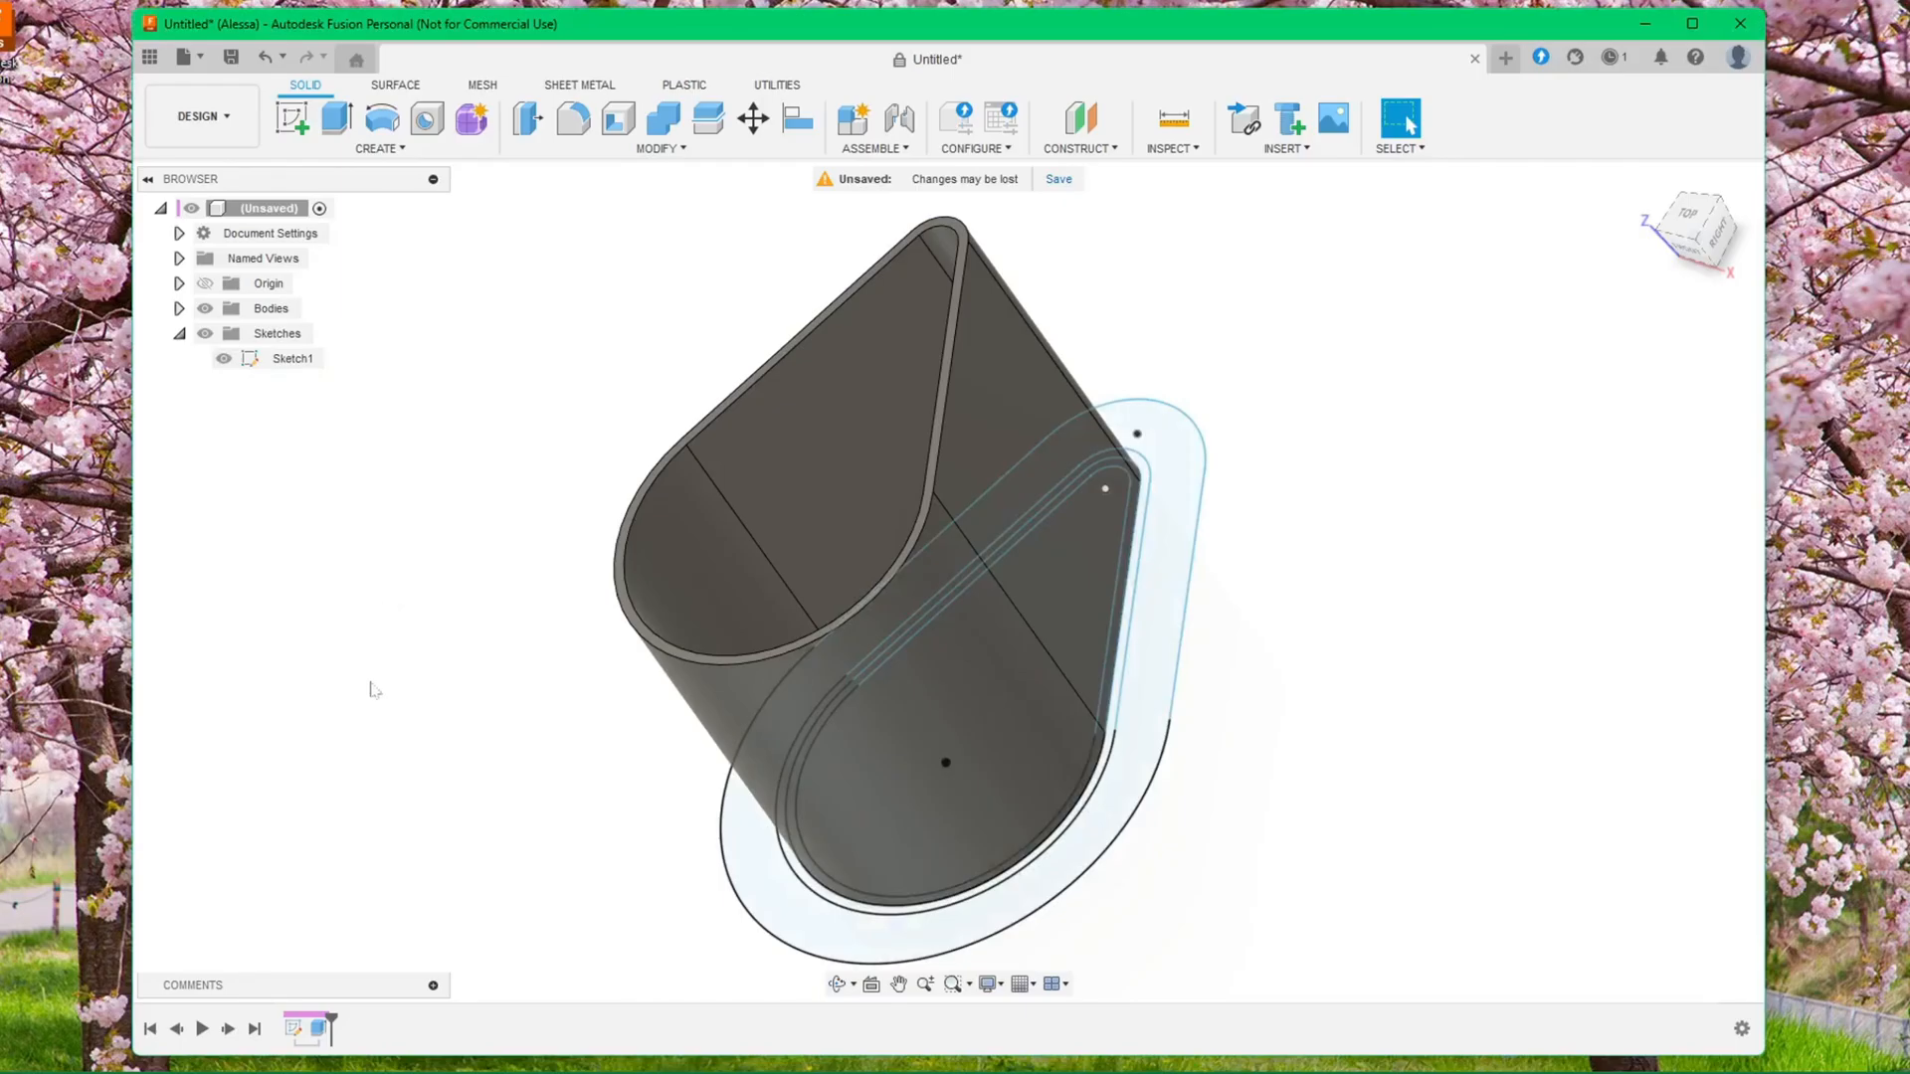
# Extrude the ring between the 0.4 mm and 0.8 mm offsets to about two thirds of the inner wall's height, joining it to the body
pyautogui.click(337, 119)
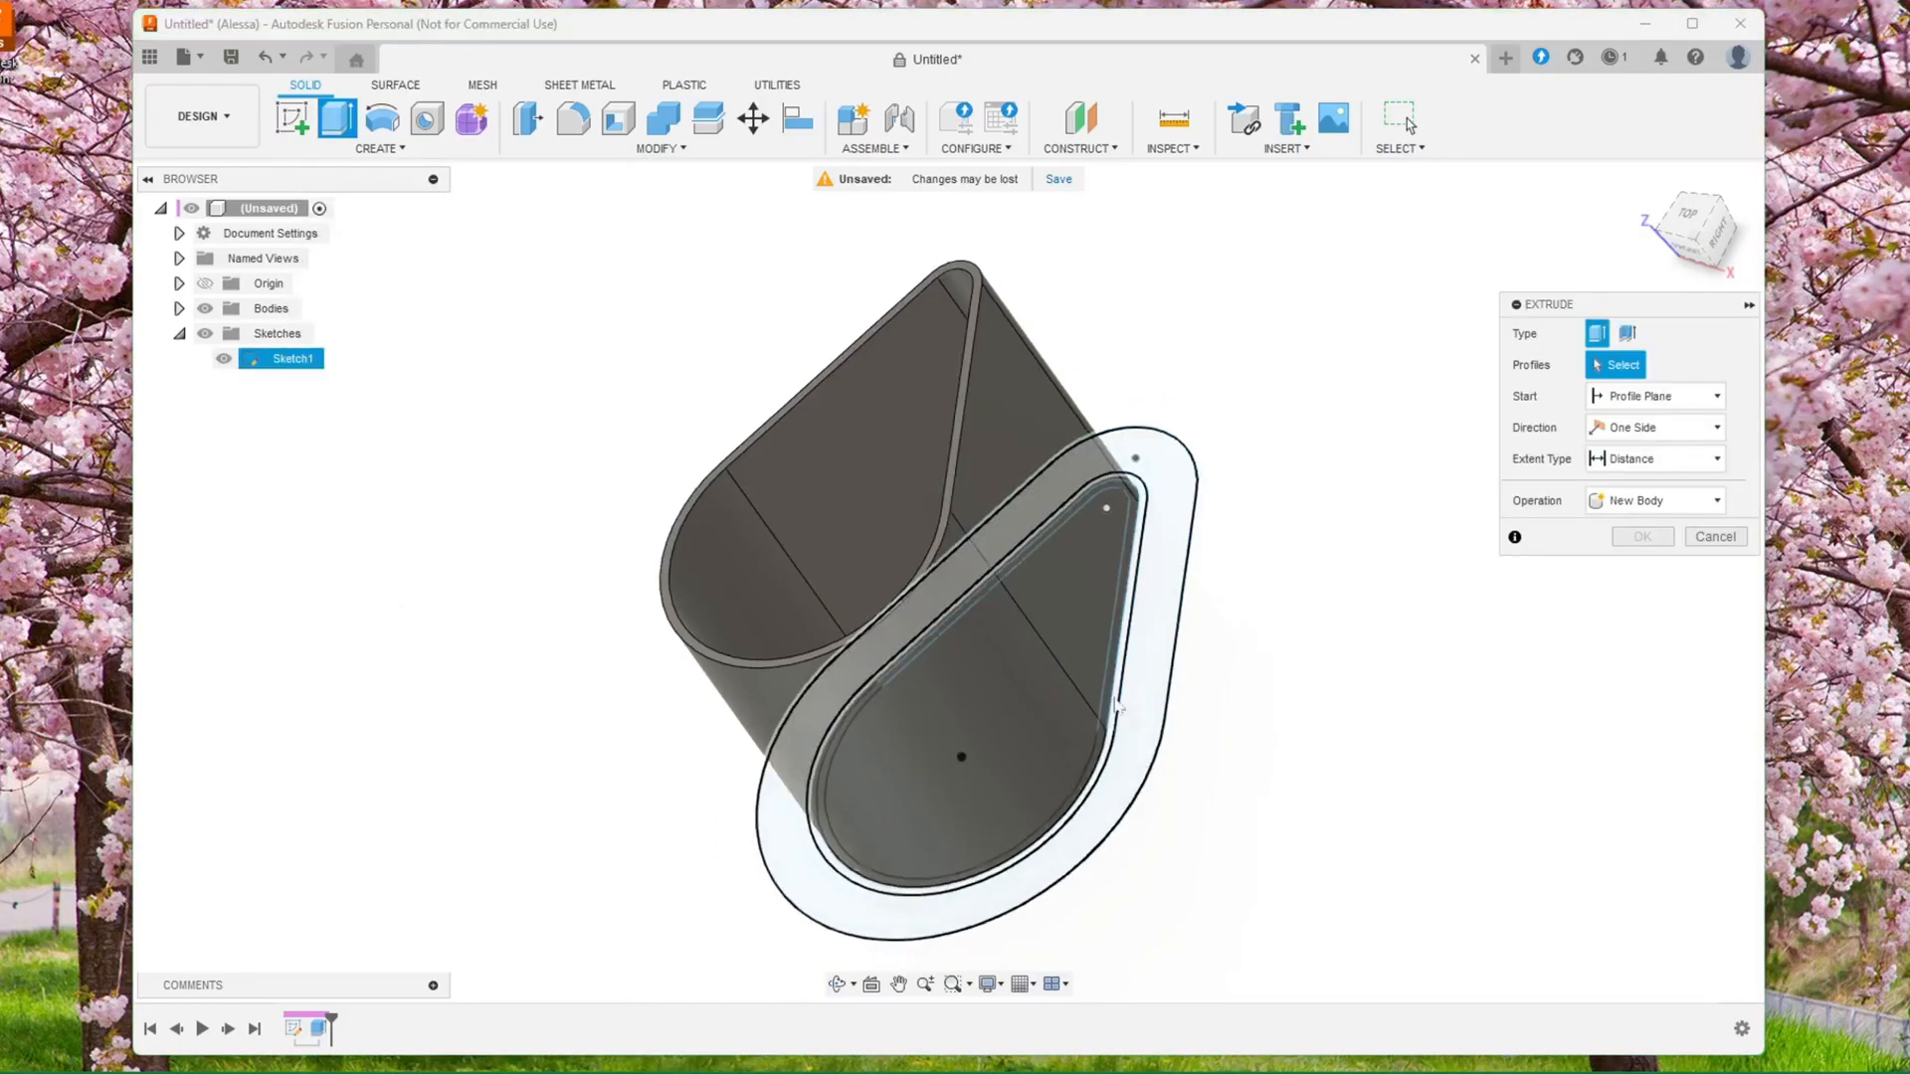
pyautogui.scroll(5, 1118, 706)
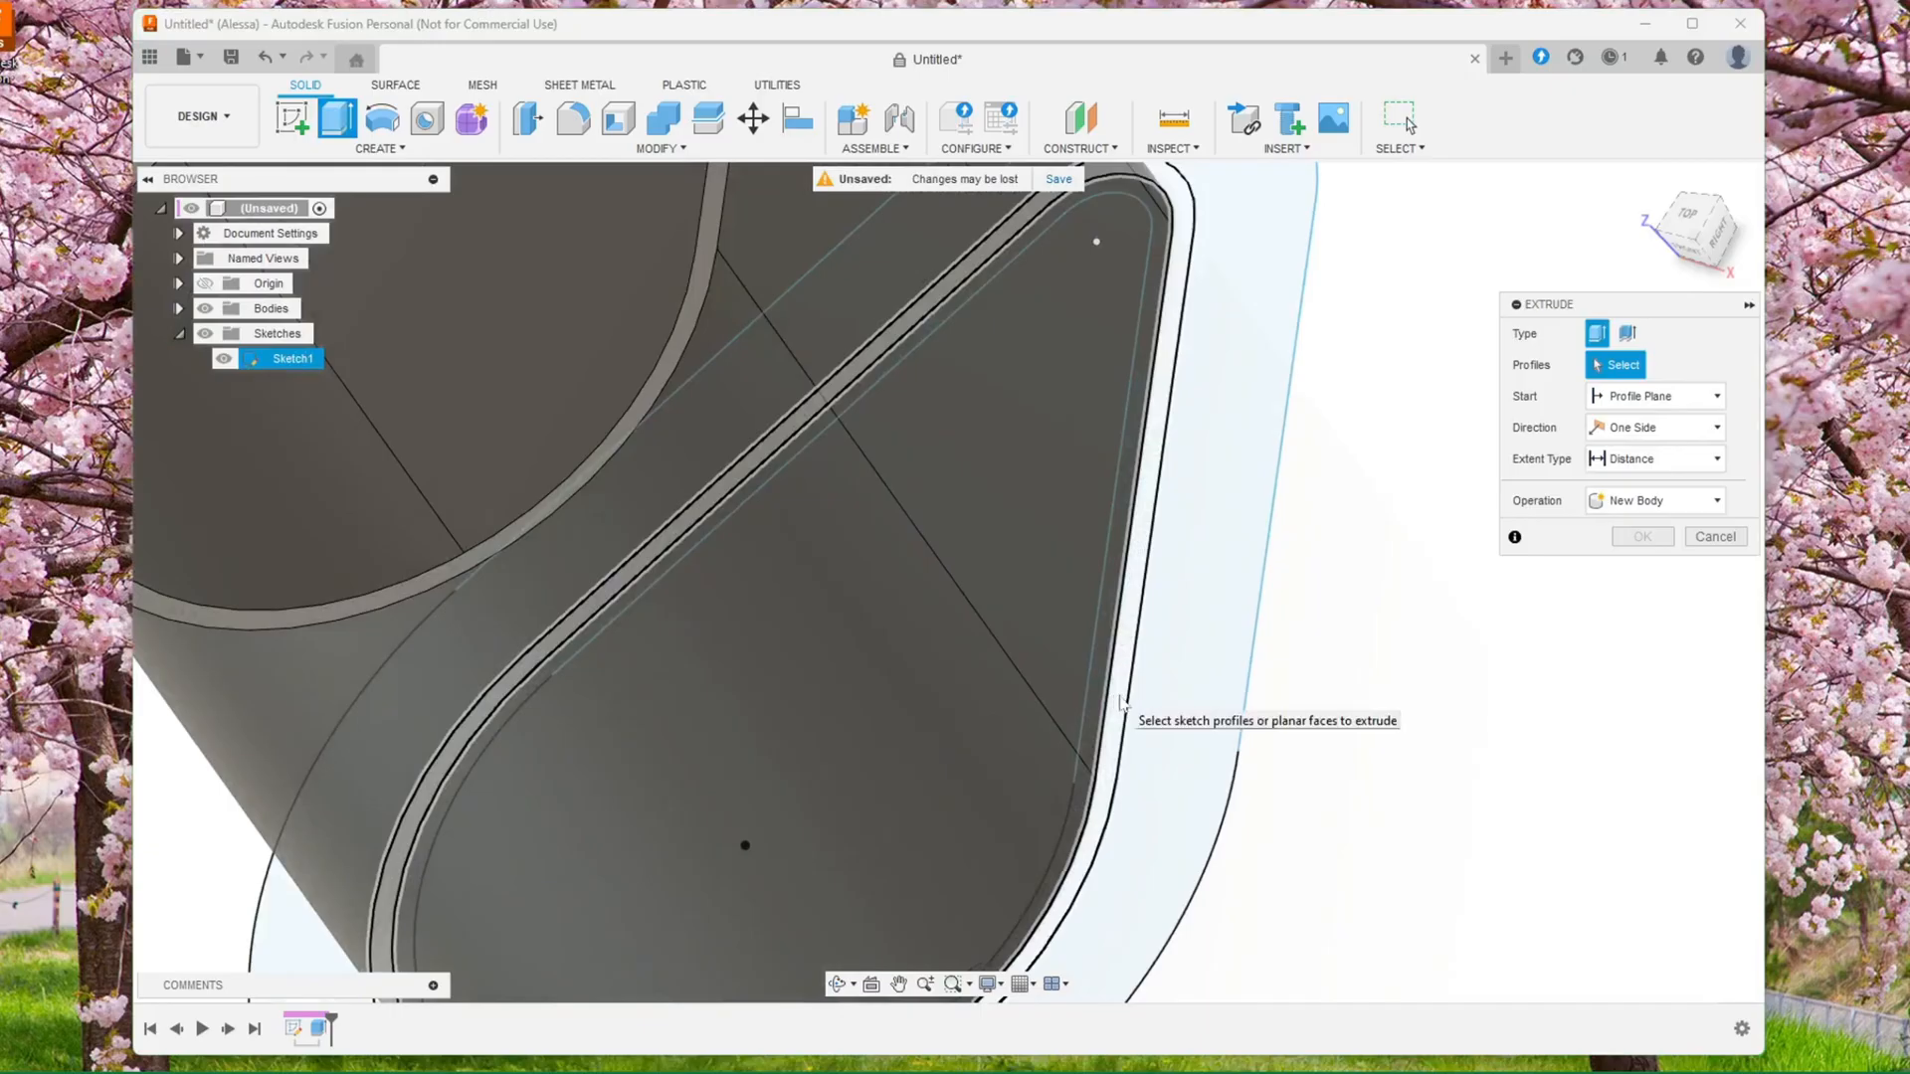
pyautogui.click(1121, 704)
pyautogui.scroll(-3, 1121, 703)
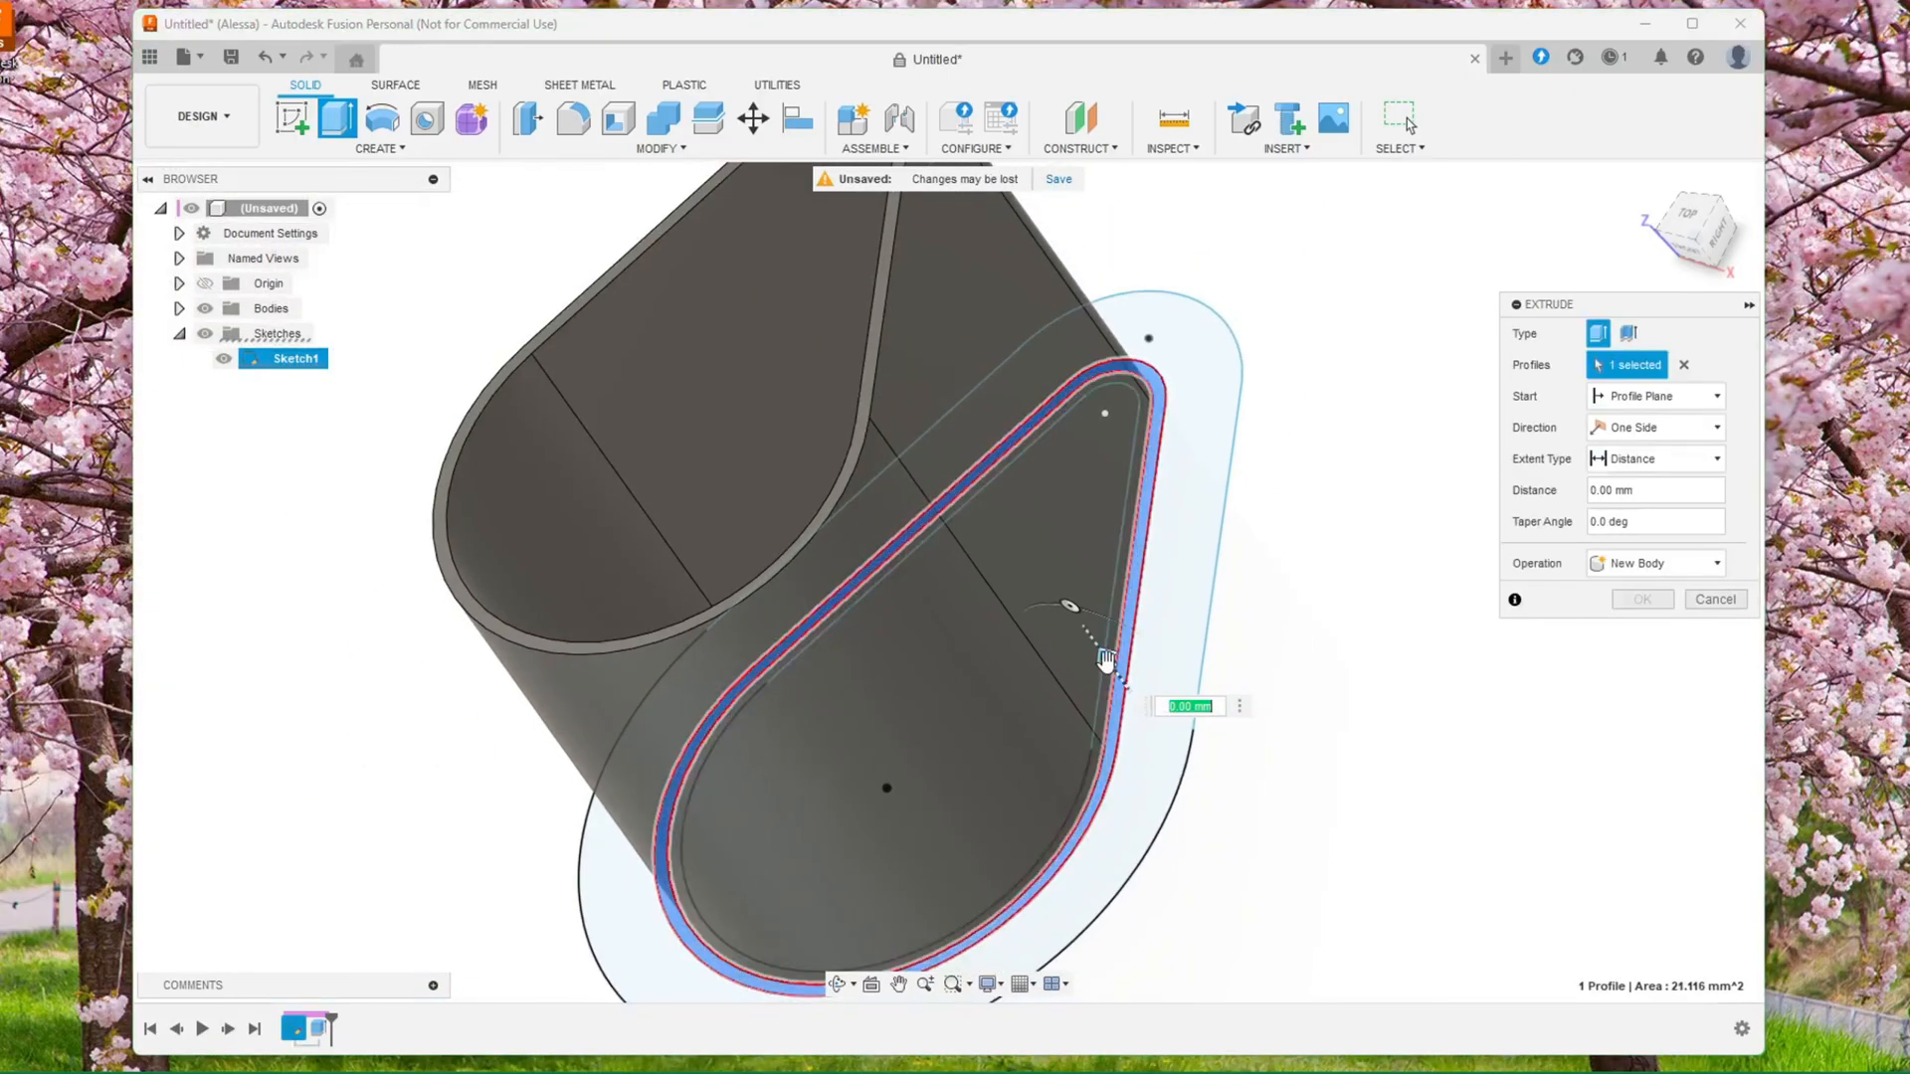
pyautogui.moveTo(1106, 661); pyautogui.dragTo(1062, 620)
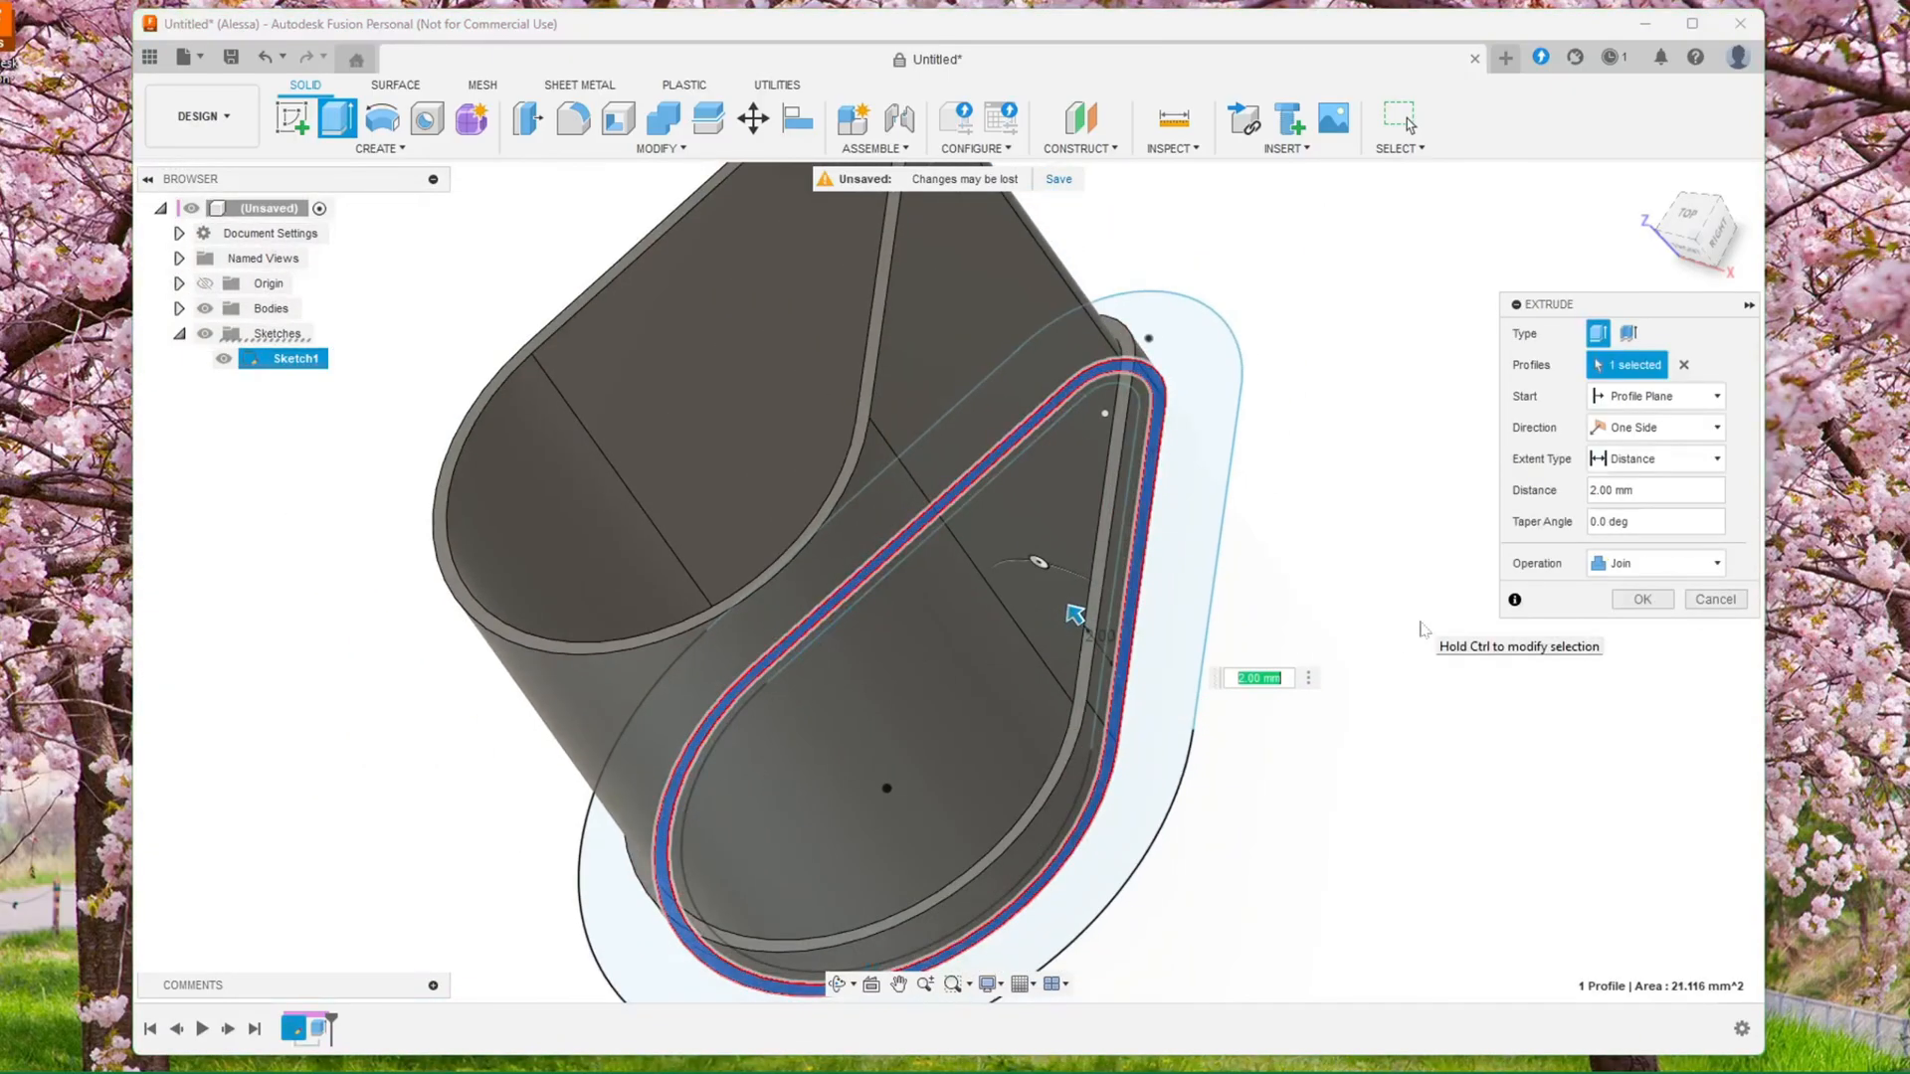
pyautogui.write('2')
pyautogui.press('Return')
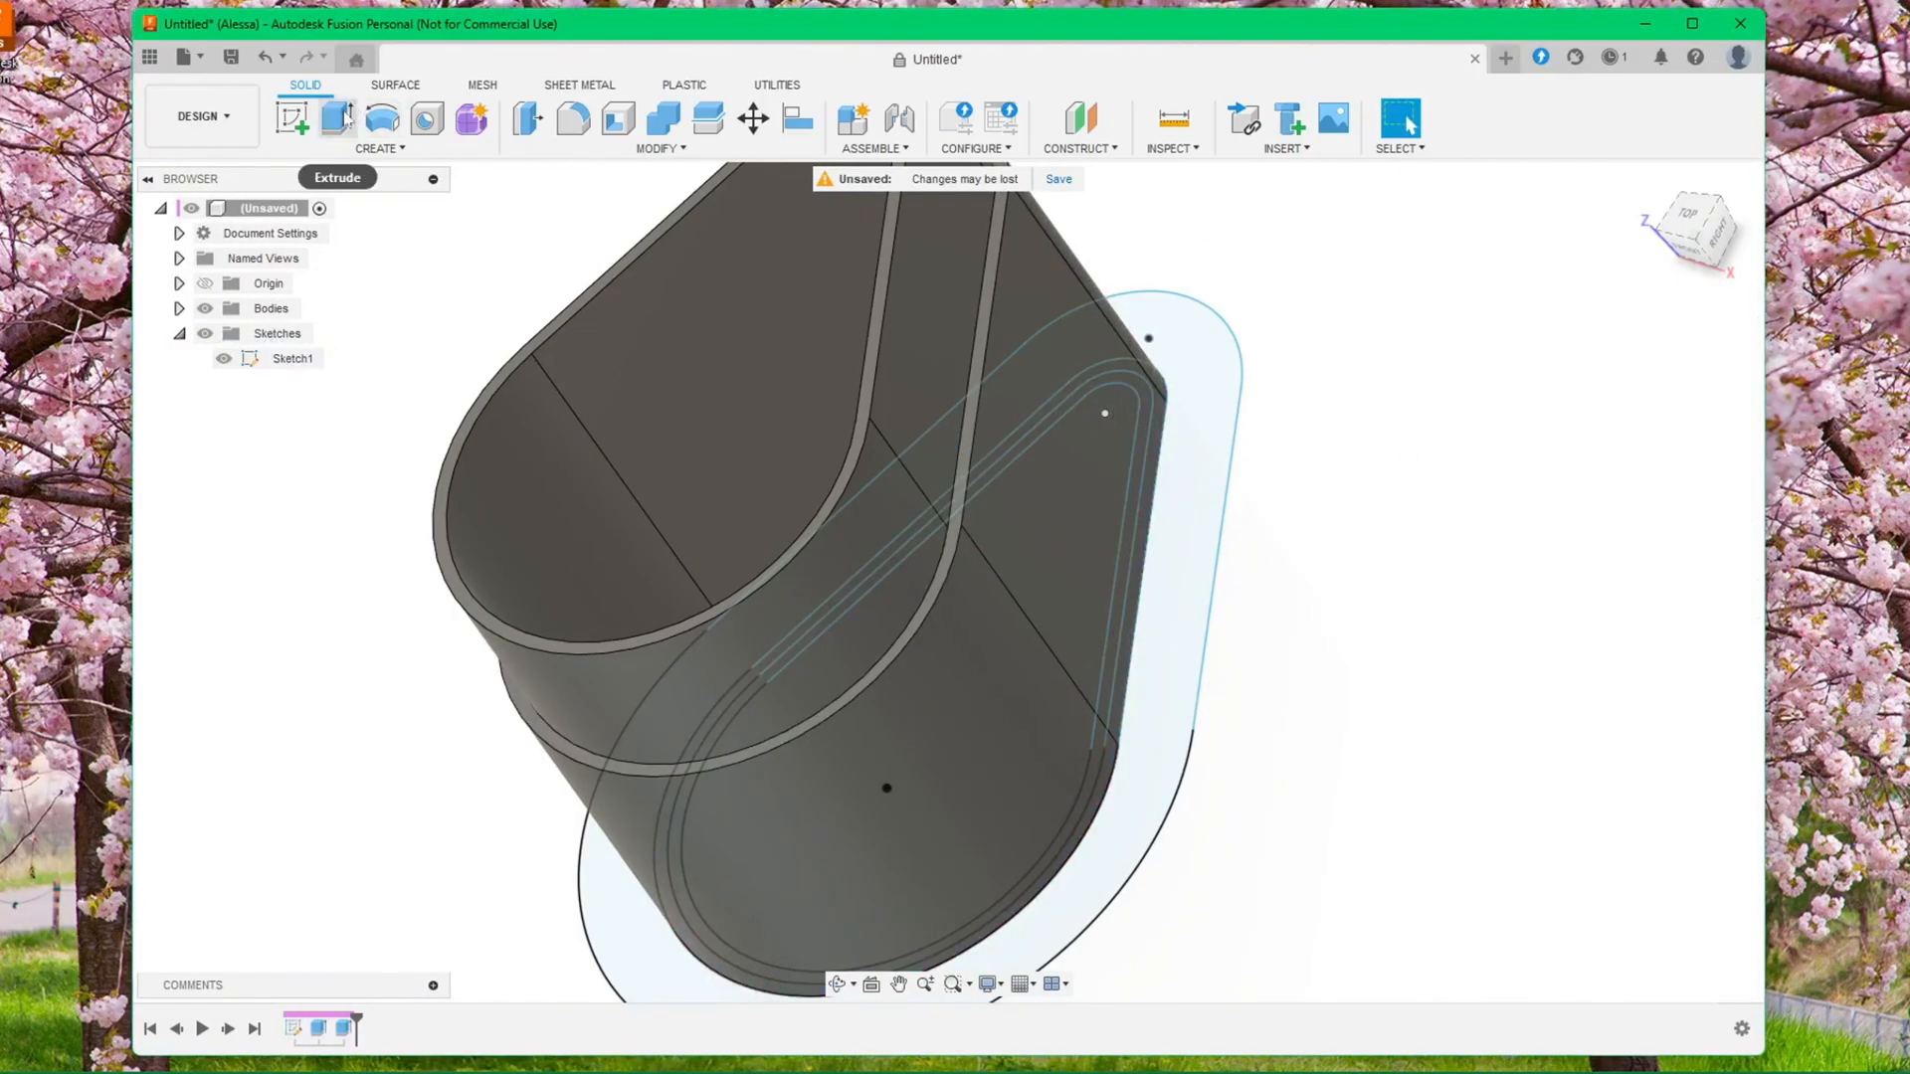
# Extrude the wide outer ring, between the 0.8 mm and 3 mm offsets, upward as a low flange around the cutter's base
pyautogui.click(339, 117)
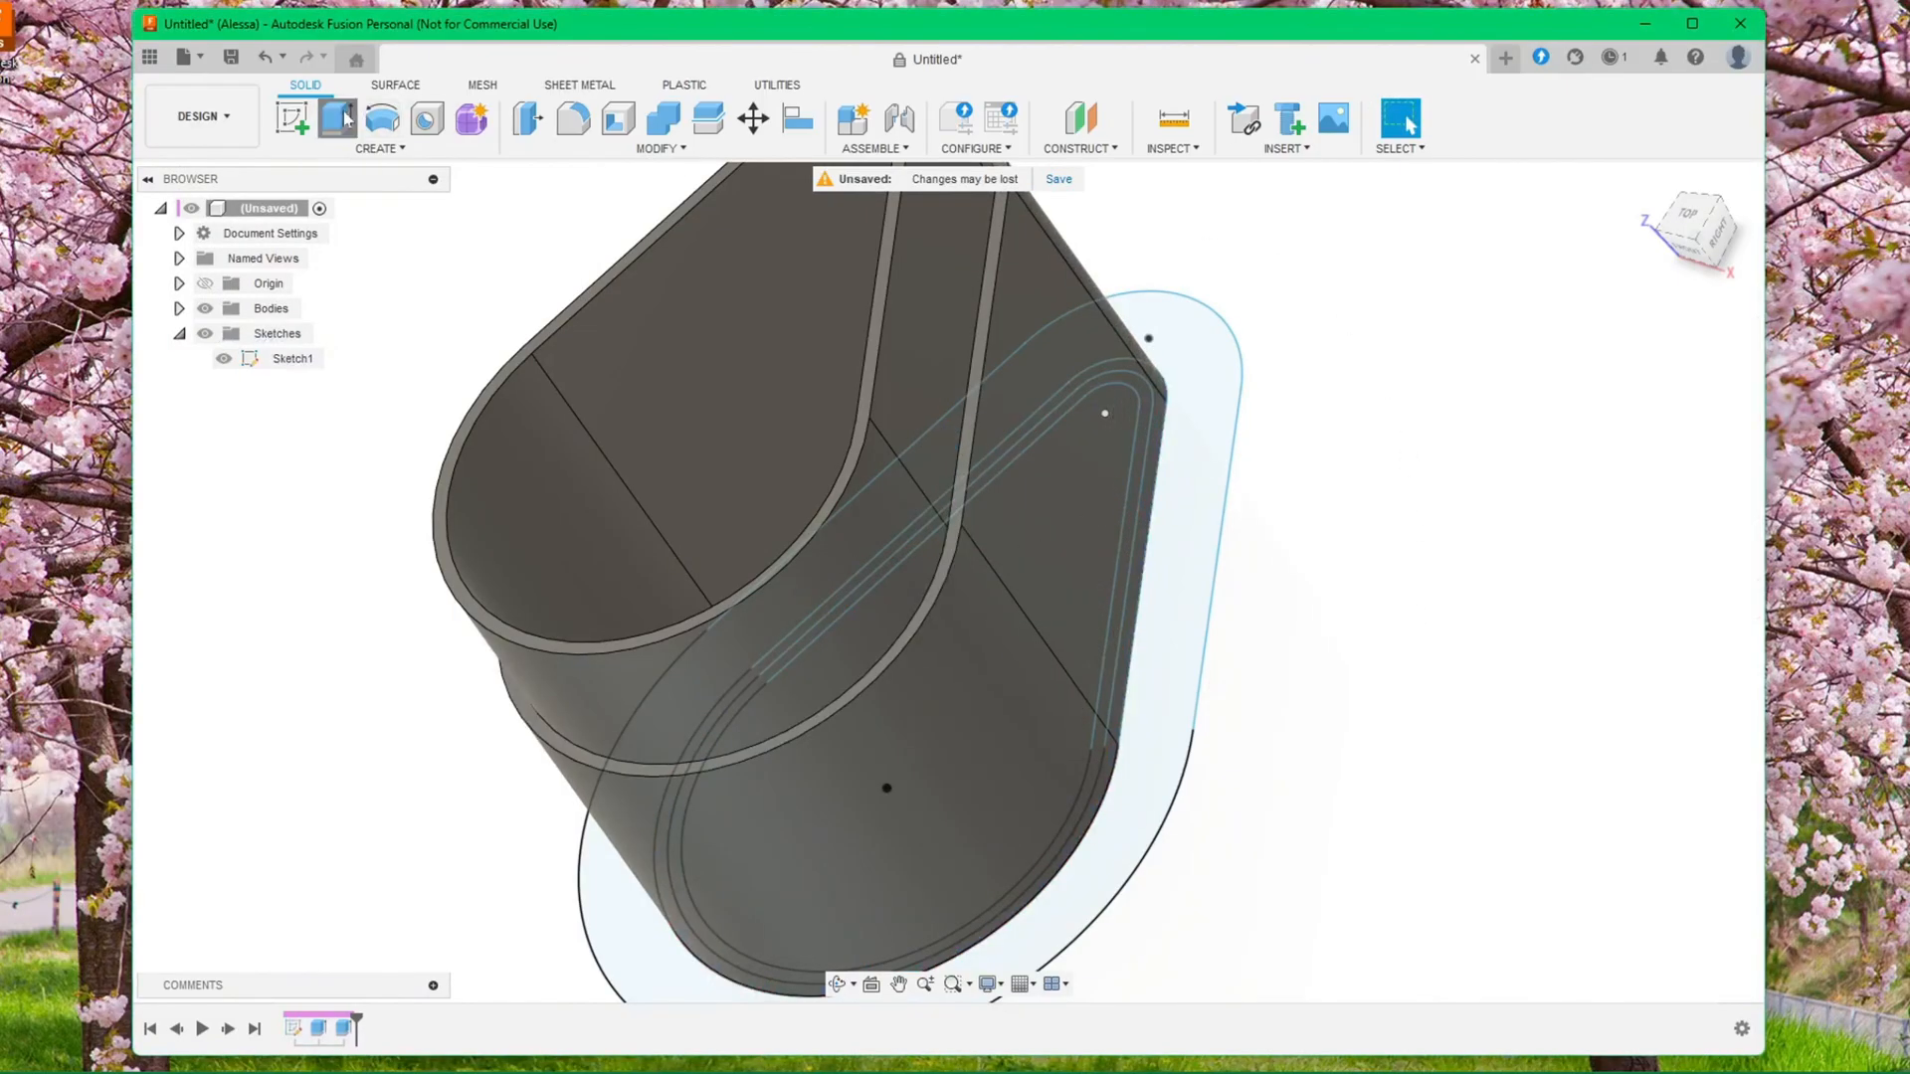
pyautogui.click(1199, 464)
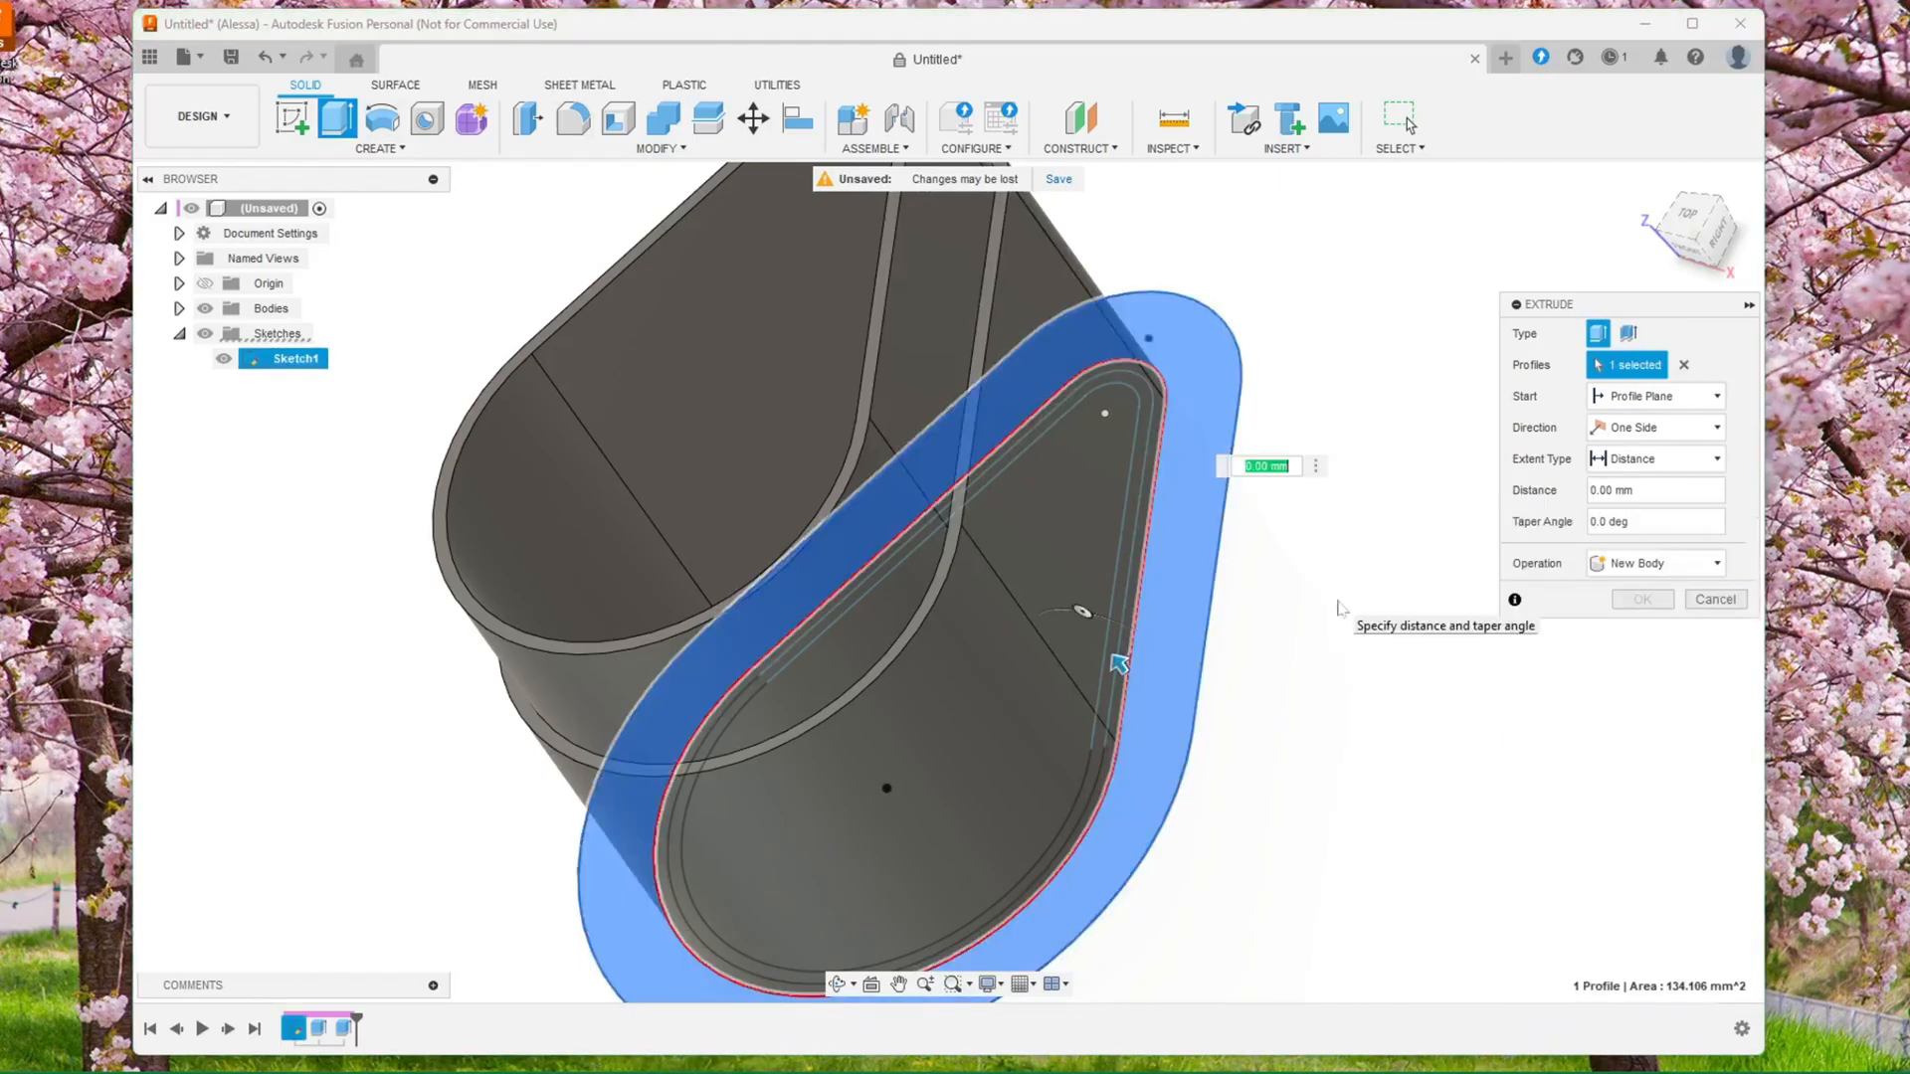
pyautogui.write('1')
pyautogui.press('Return')
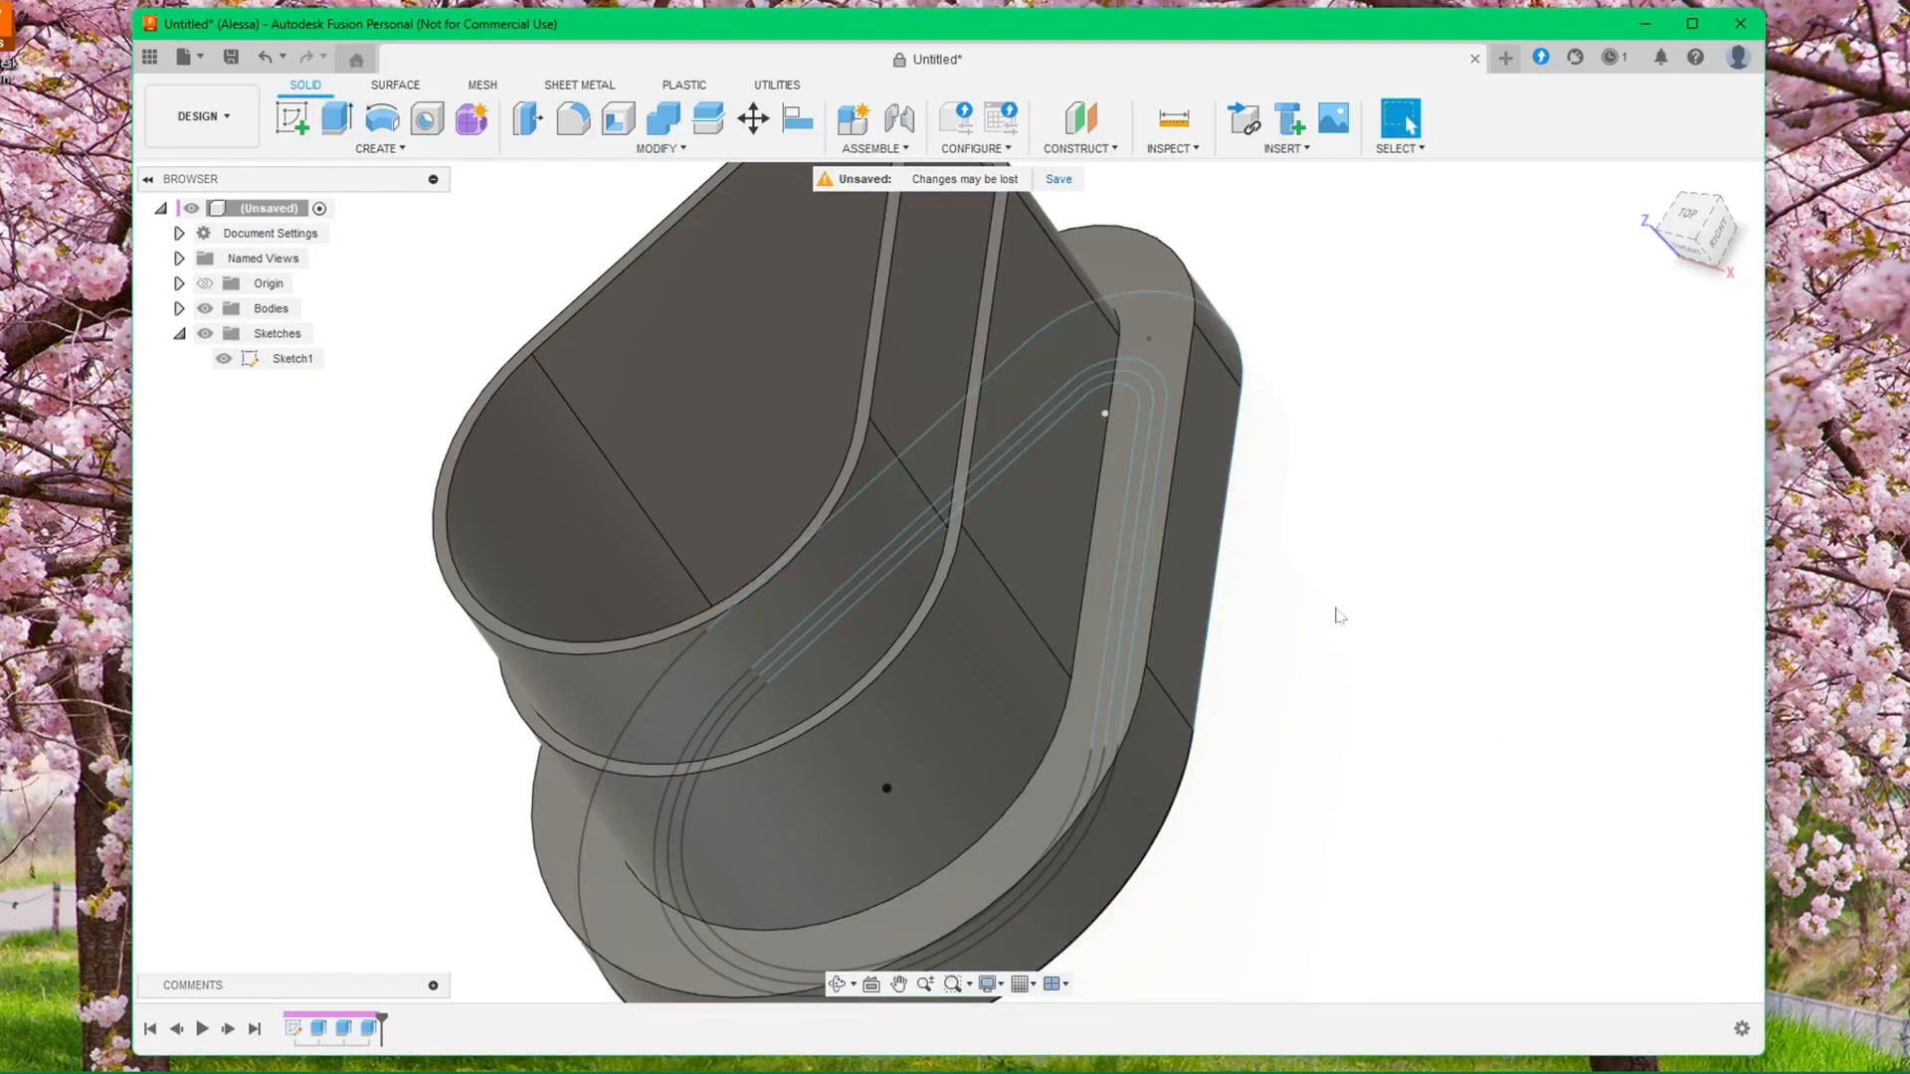
# Hide Sketch1 and collapse the sketch list, leaving only the stepped cutter body on display
pyautogui.scroll(-5, 1293, 677)
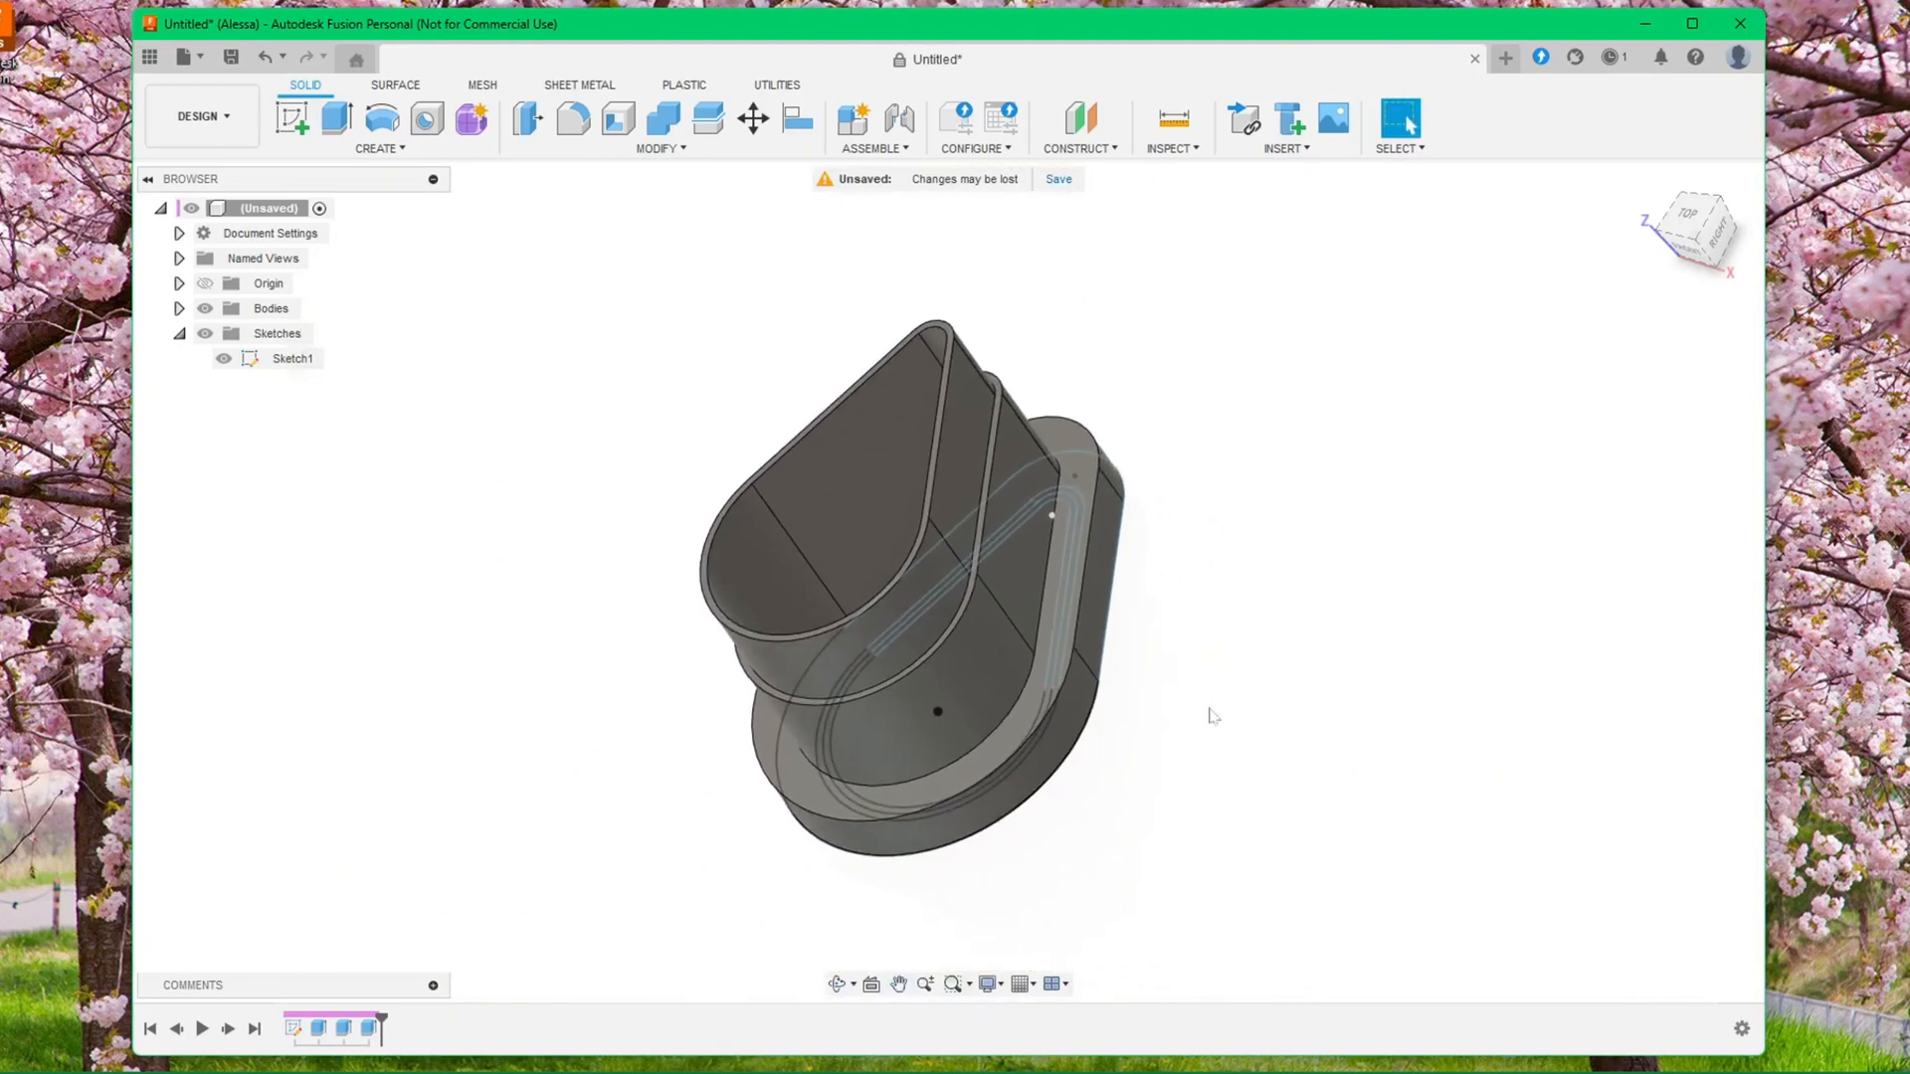
pyautogui.click(224, 358)
pyautogui.click(180, 335)
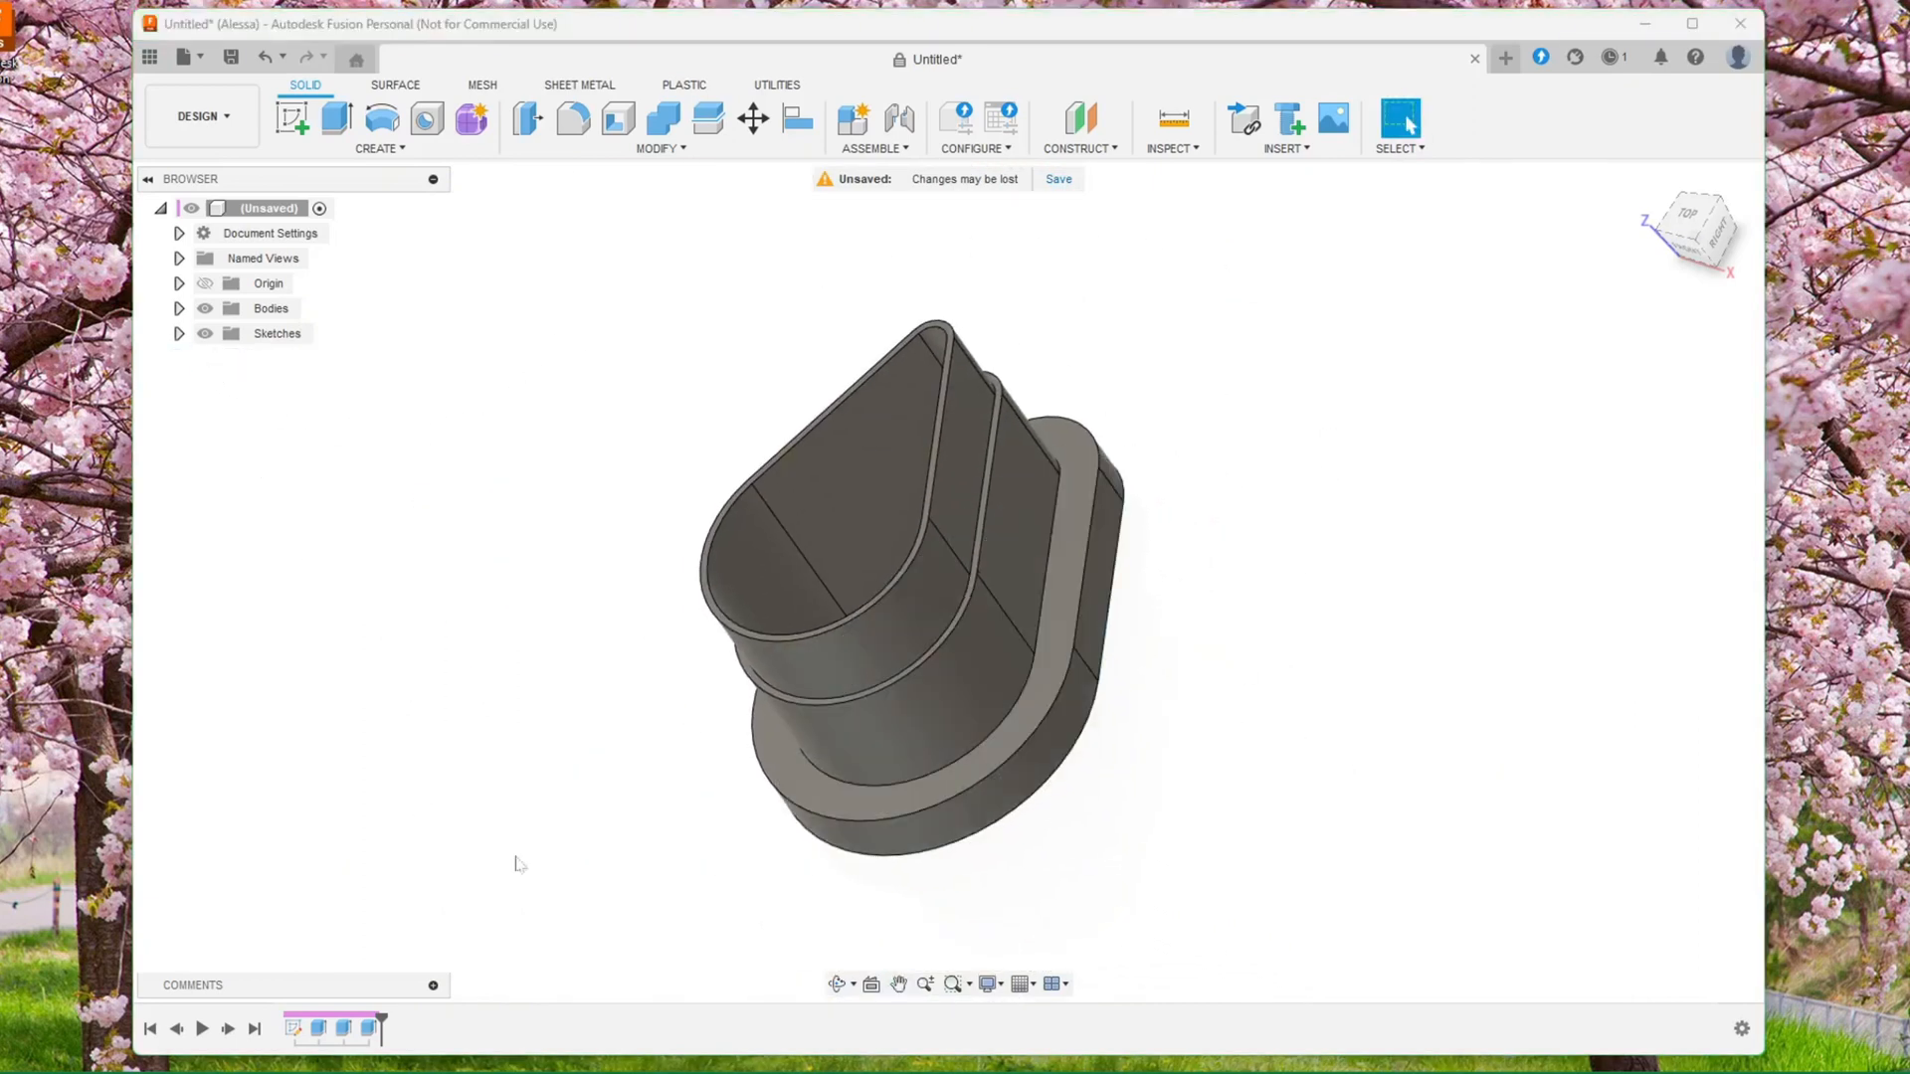
pyautogui.moveTo(618, 768)
pyautogui.mouseDown(button='middle')
pyautogui.moveTo(568, 772)
pyautogui.moveTo(696, 783)
pyautogui.moveTo(704, 823)
pyautogui.moveTo(610, 824)
pyautogui.moveTo(610, 807)
pyautogui.mouseUp(button='middle')
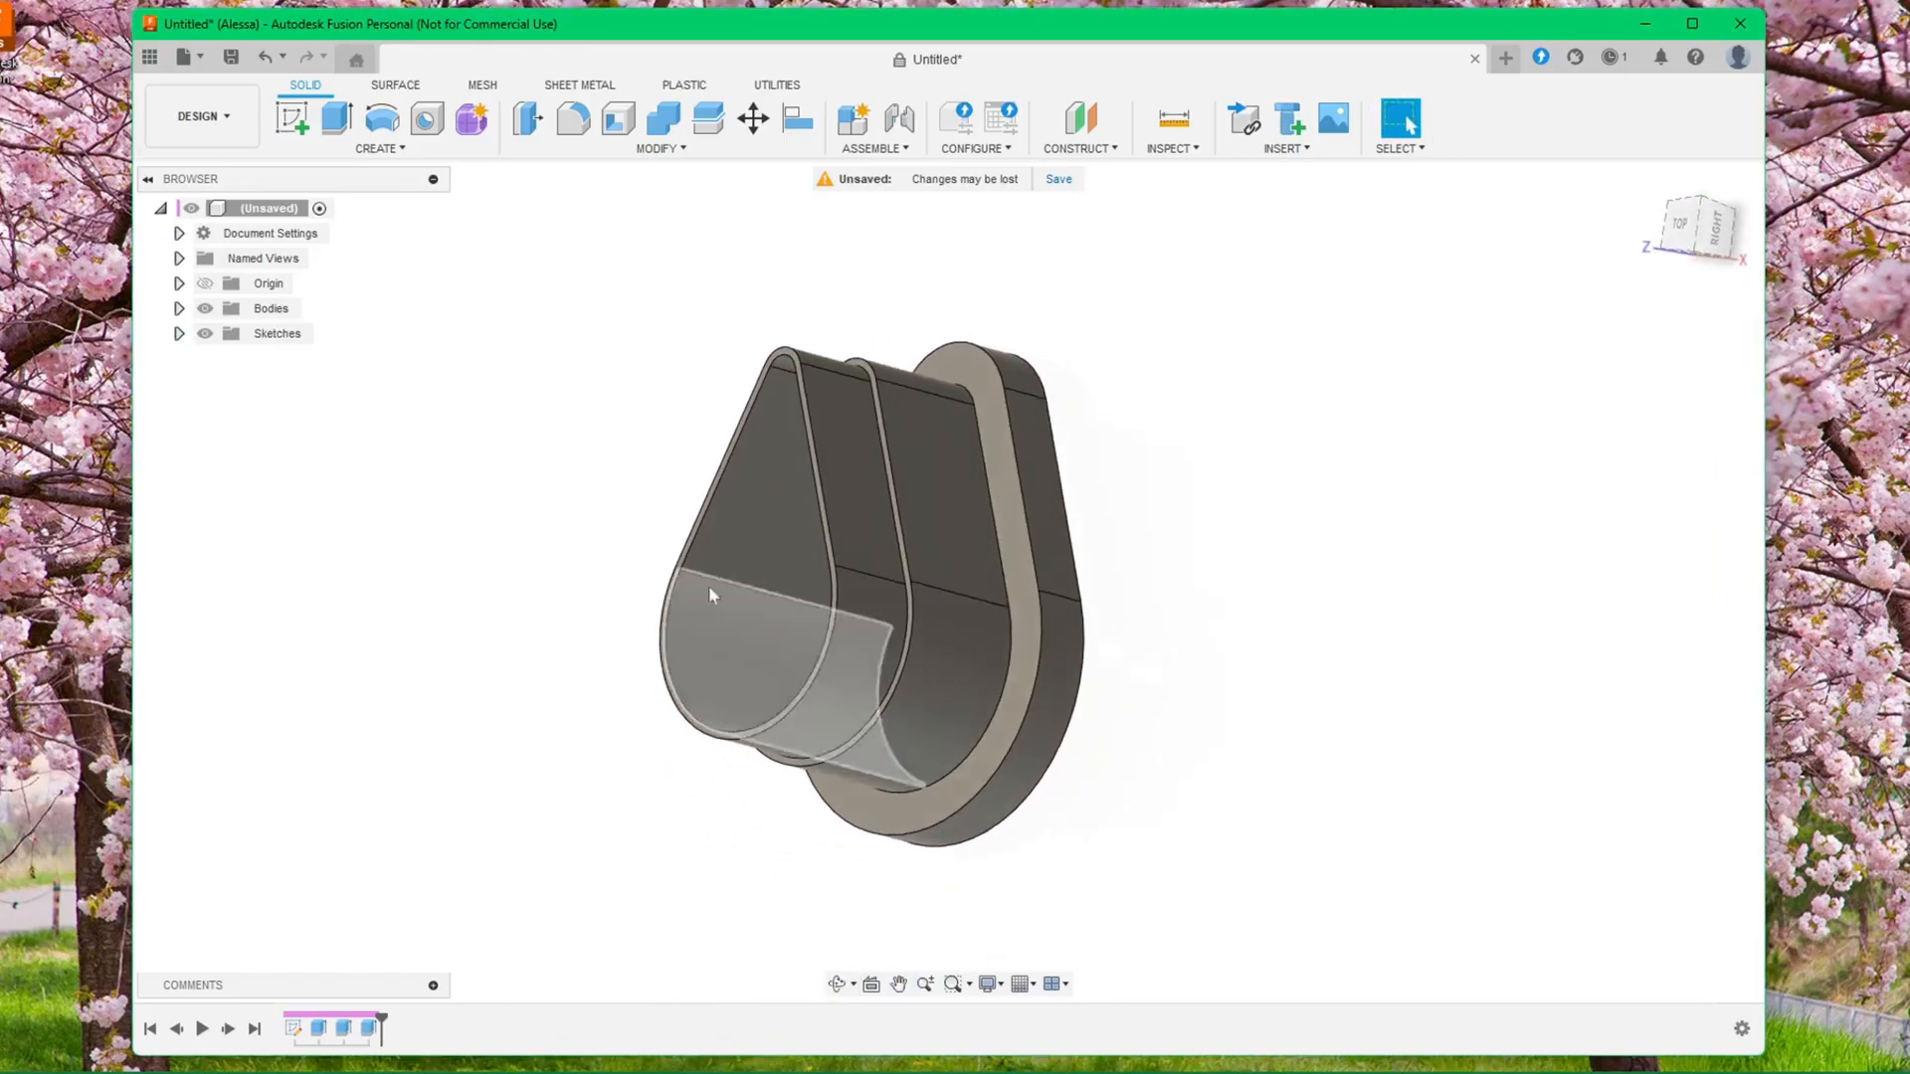
# Inspect the finished petal cutter from several angles, checking its thin top wall, thicker supporting wall and base flange
pyautogui.keyDown('shift'); pyautogui.moveTo(603, 702); pyautogui.dragTo(815, 776, button='middle'); pyautogui.keyUp('shift')
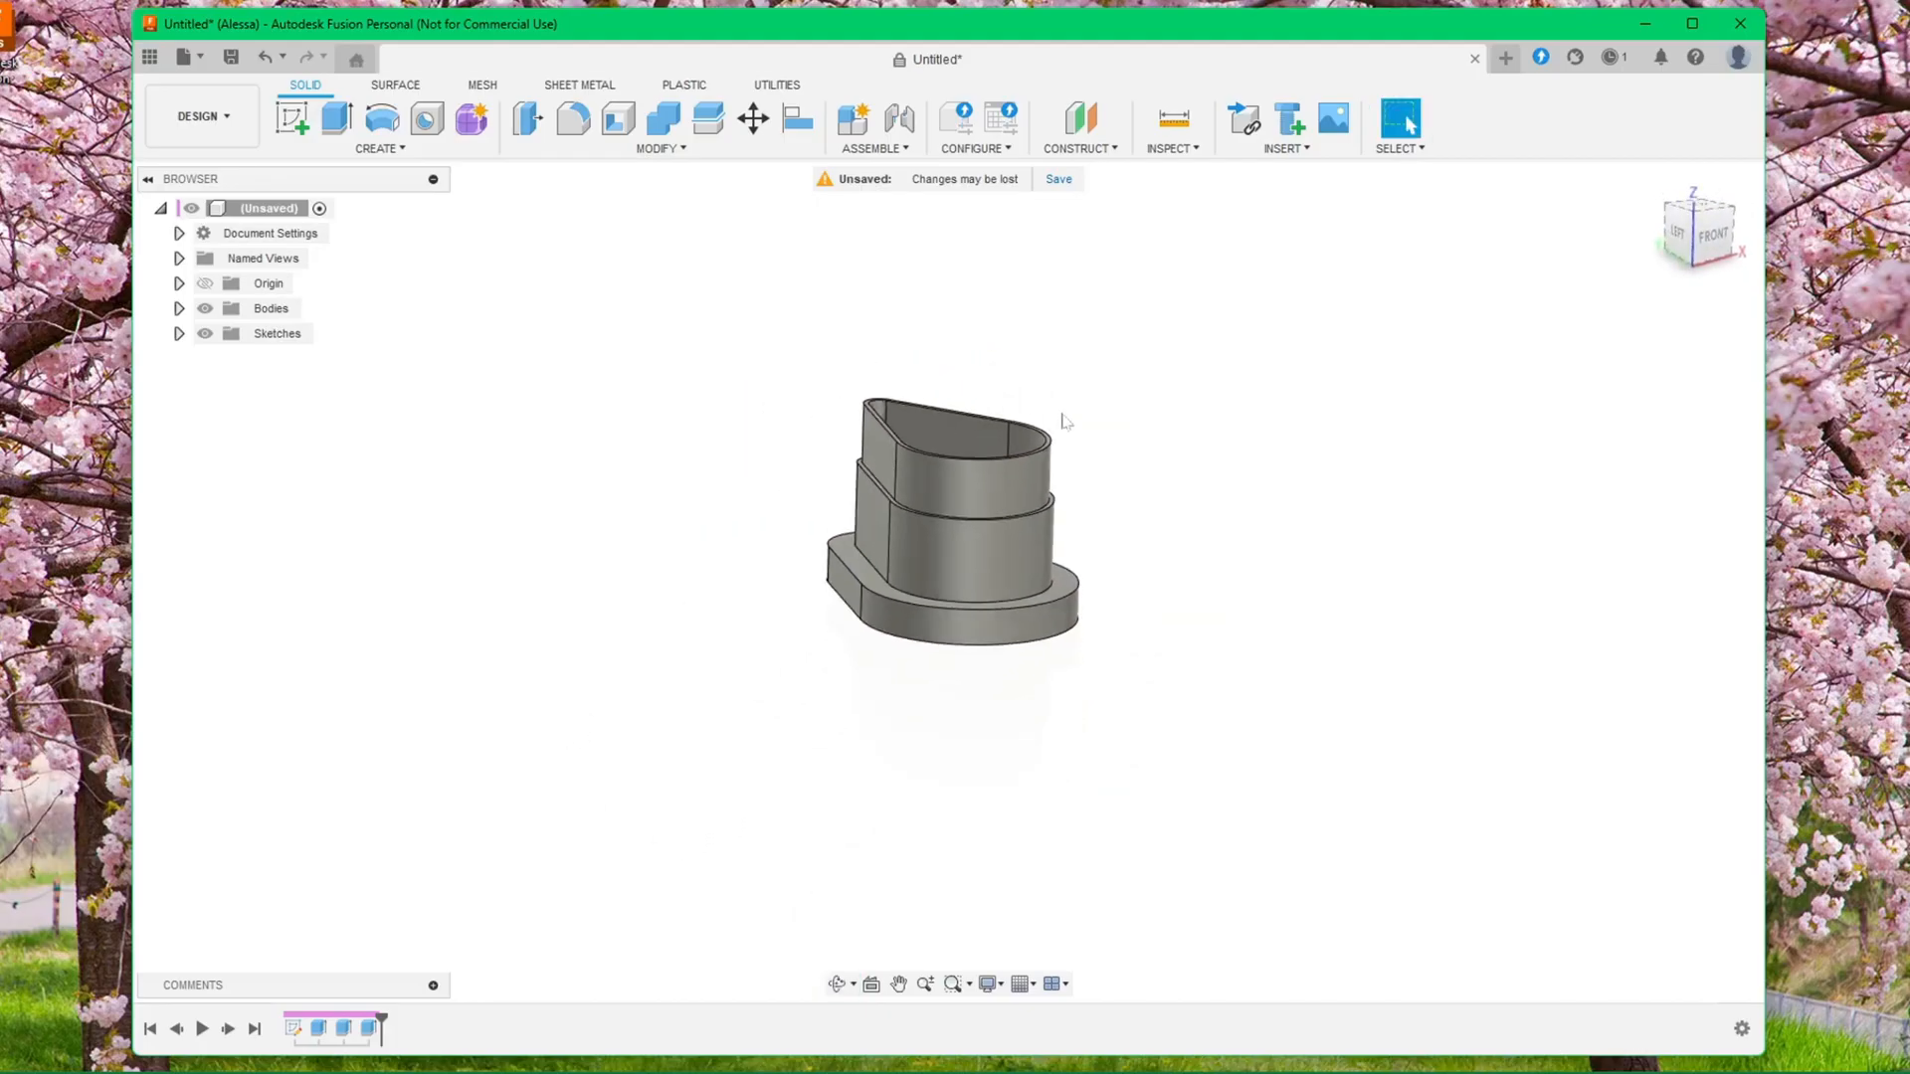
pyautogui.scroll(6, 1064, 438)
pyautogui.scroll(-5, 1090, 574)
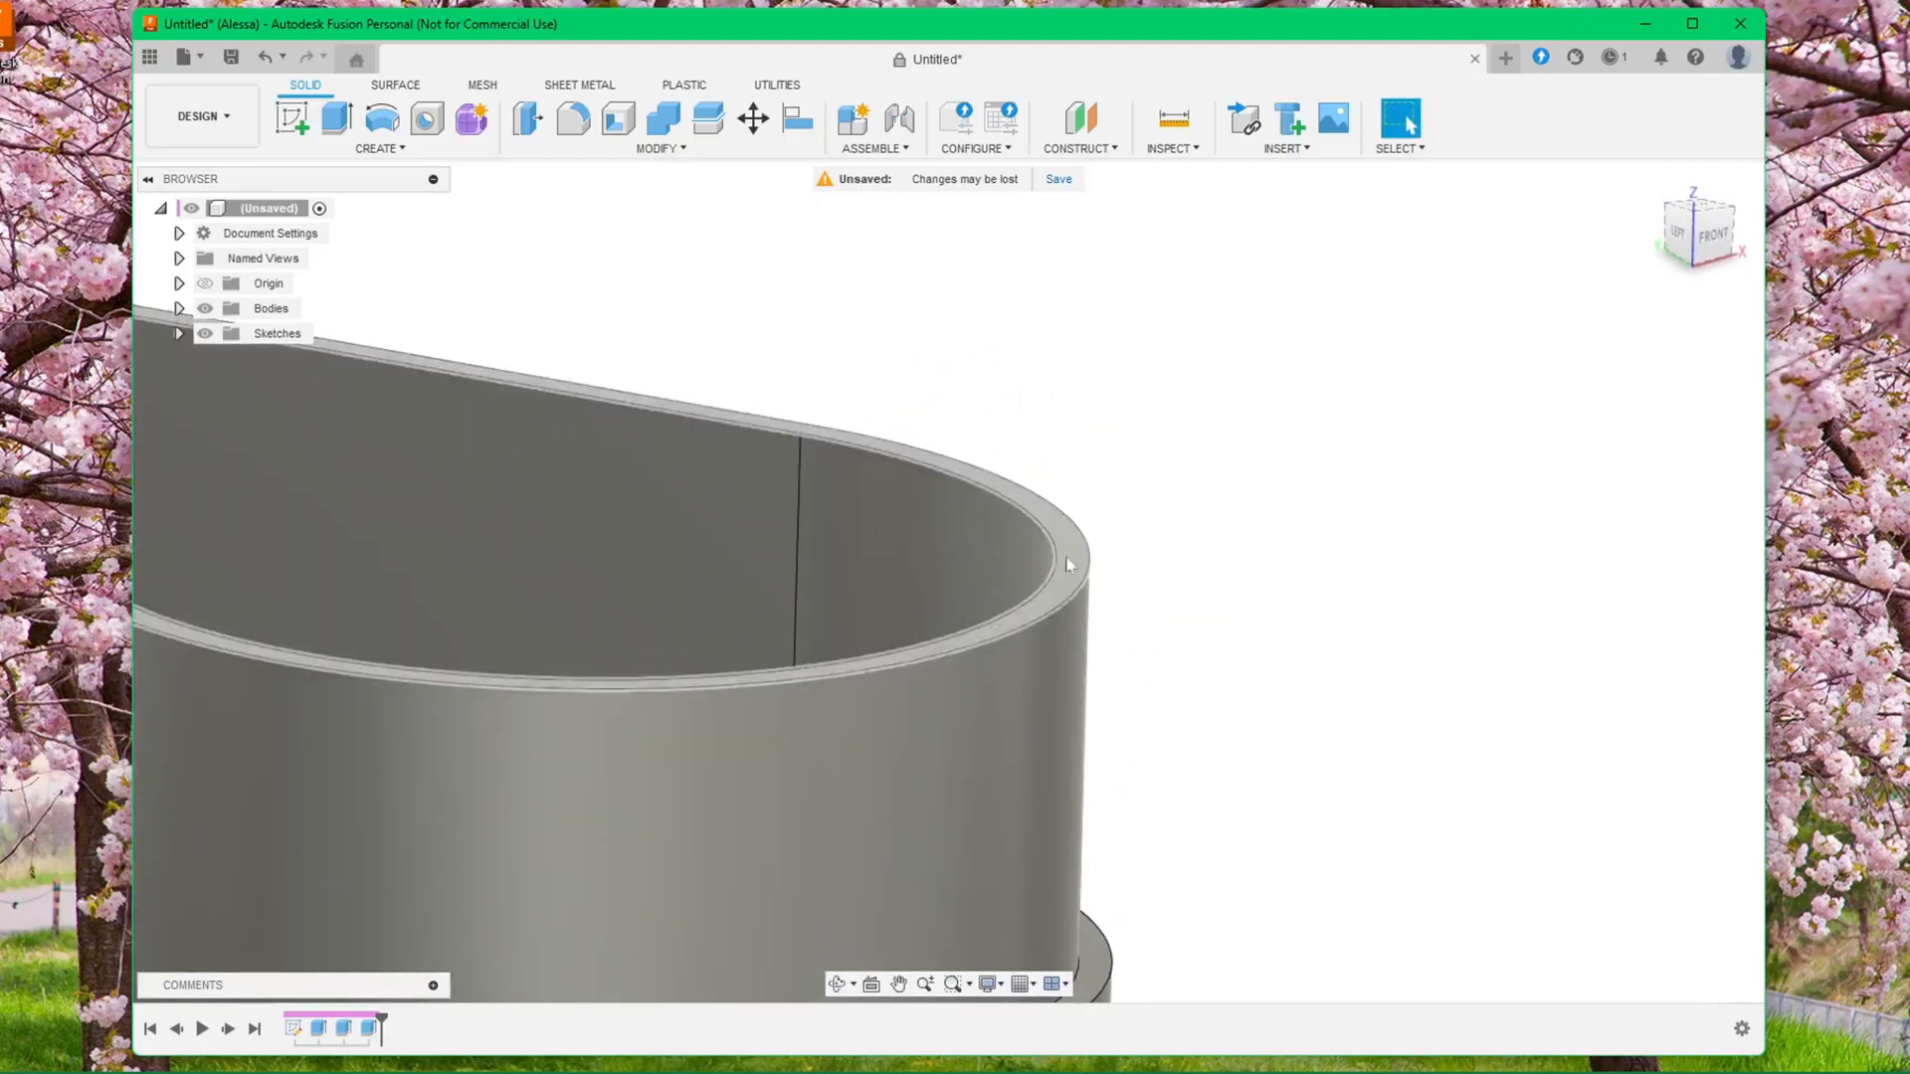
pyautogui.moveTo(1185, 712); pyautogui.dragTo(1273, 599, button='middle')
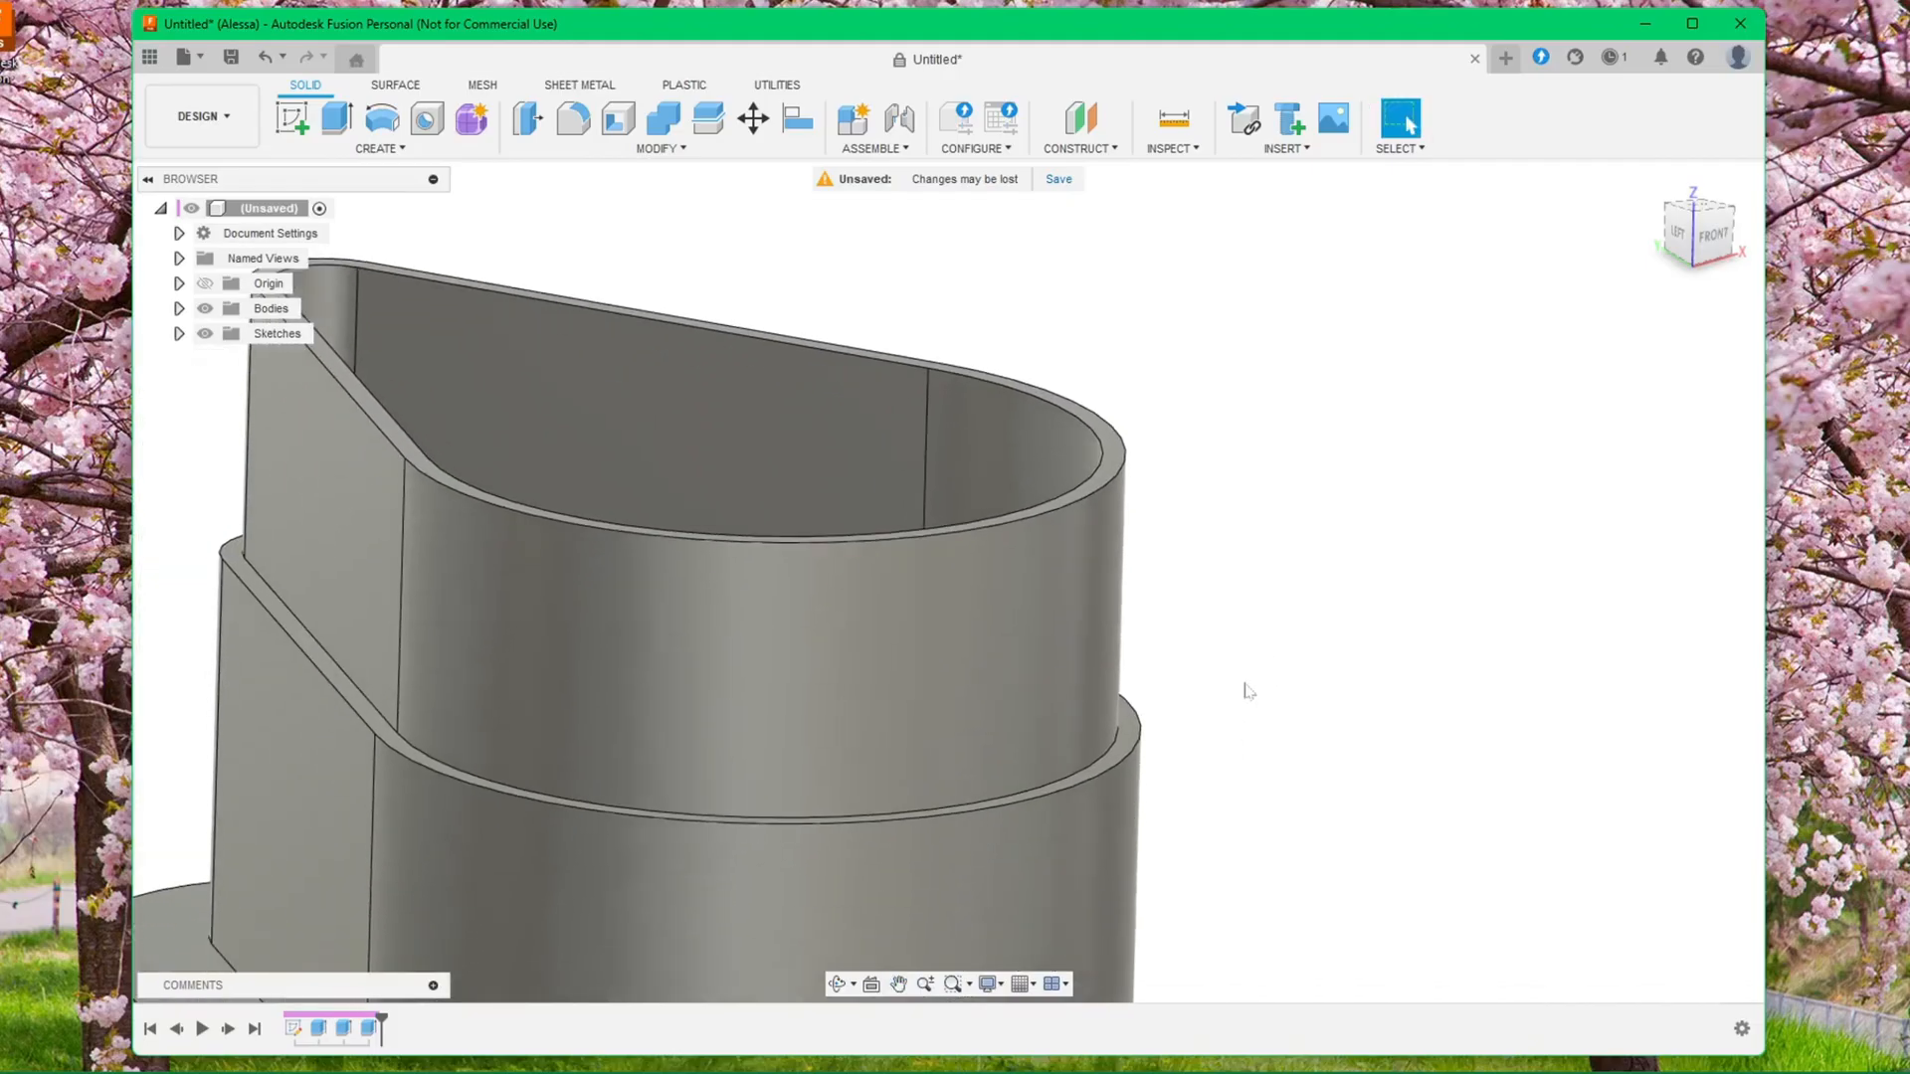
pyautogui.scroll(-2, 1245, 698)
pyautogui.moveTo(1292, 845); pyautogui.dragTo(1335, 627, button='middle')
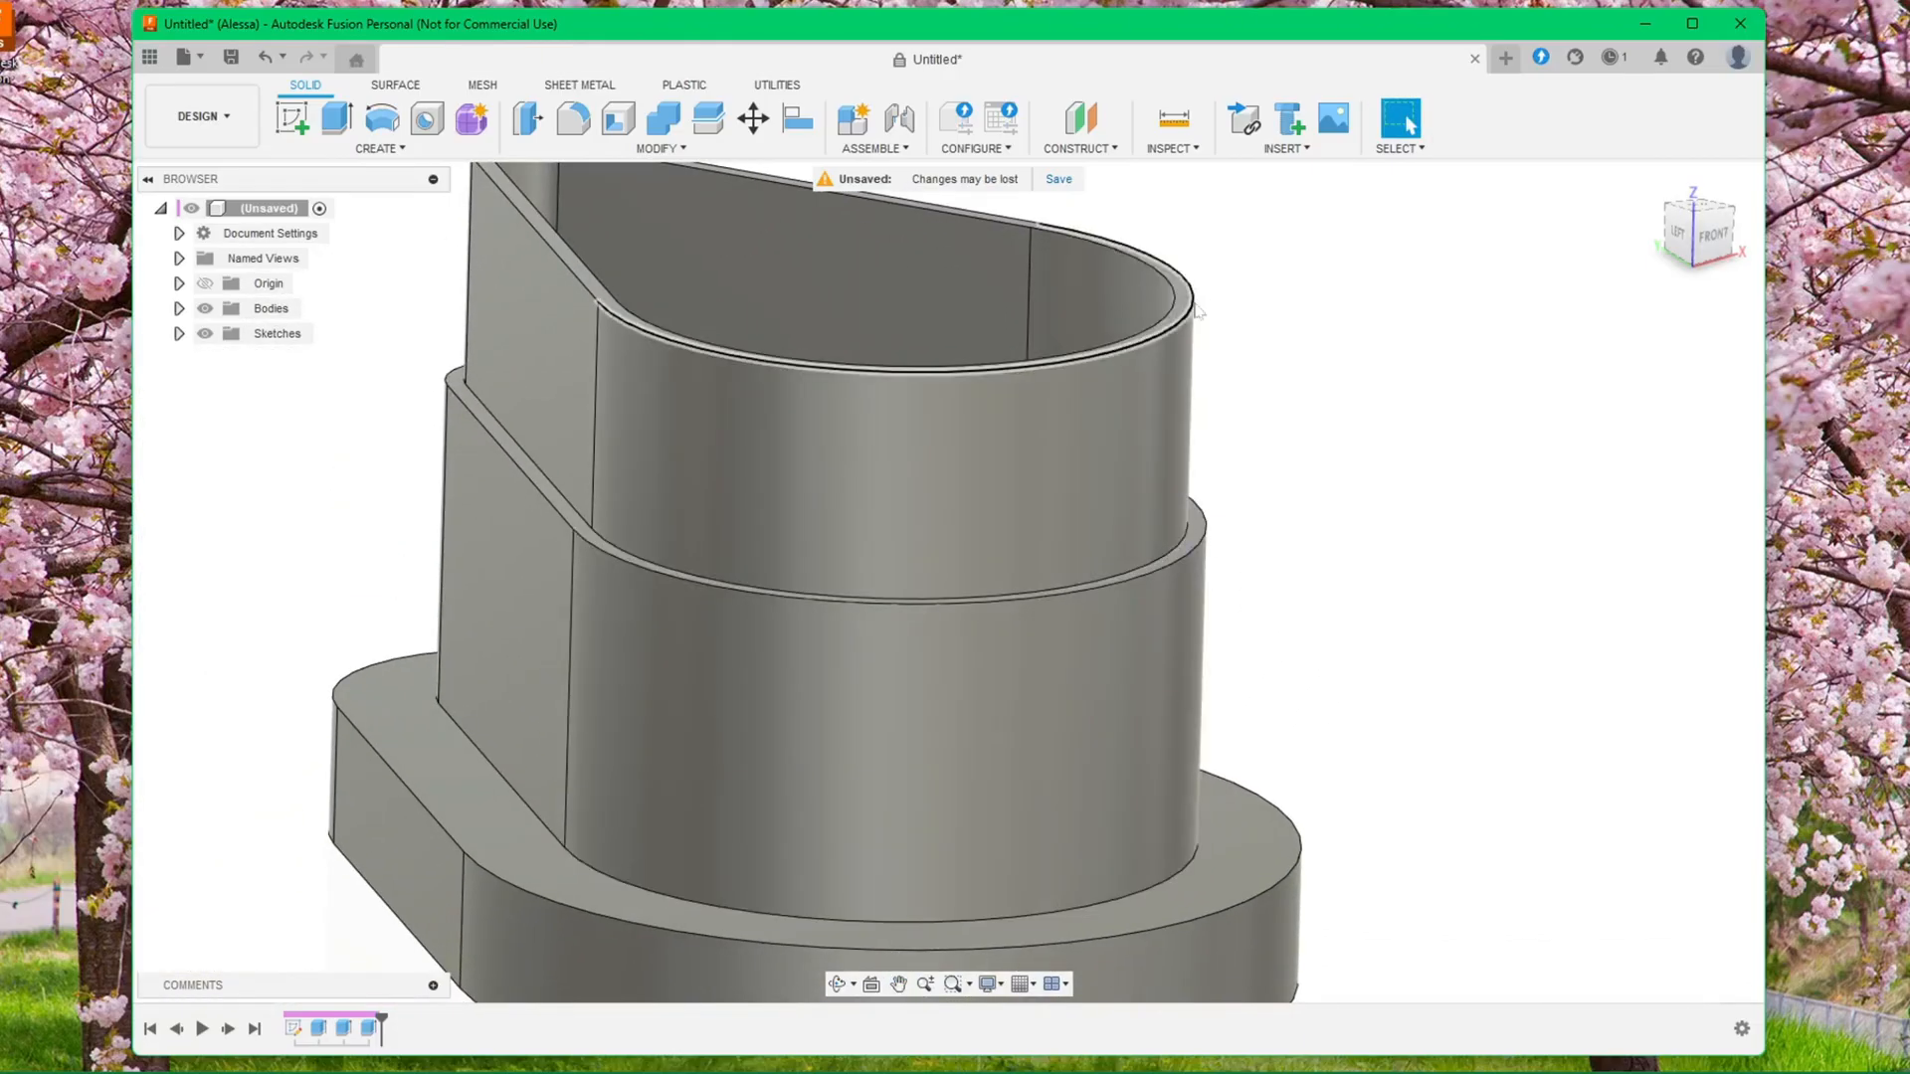
pyautogui.moveTo(1406, 741); pyautogui.dragTo(1445, 610, button='middle')
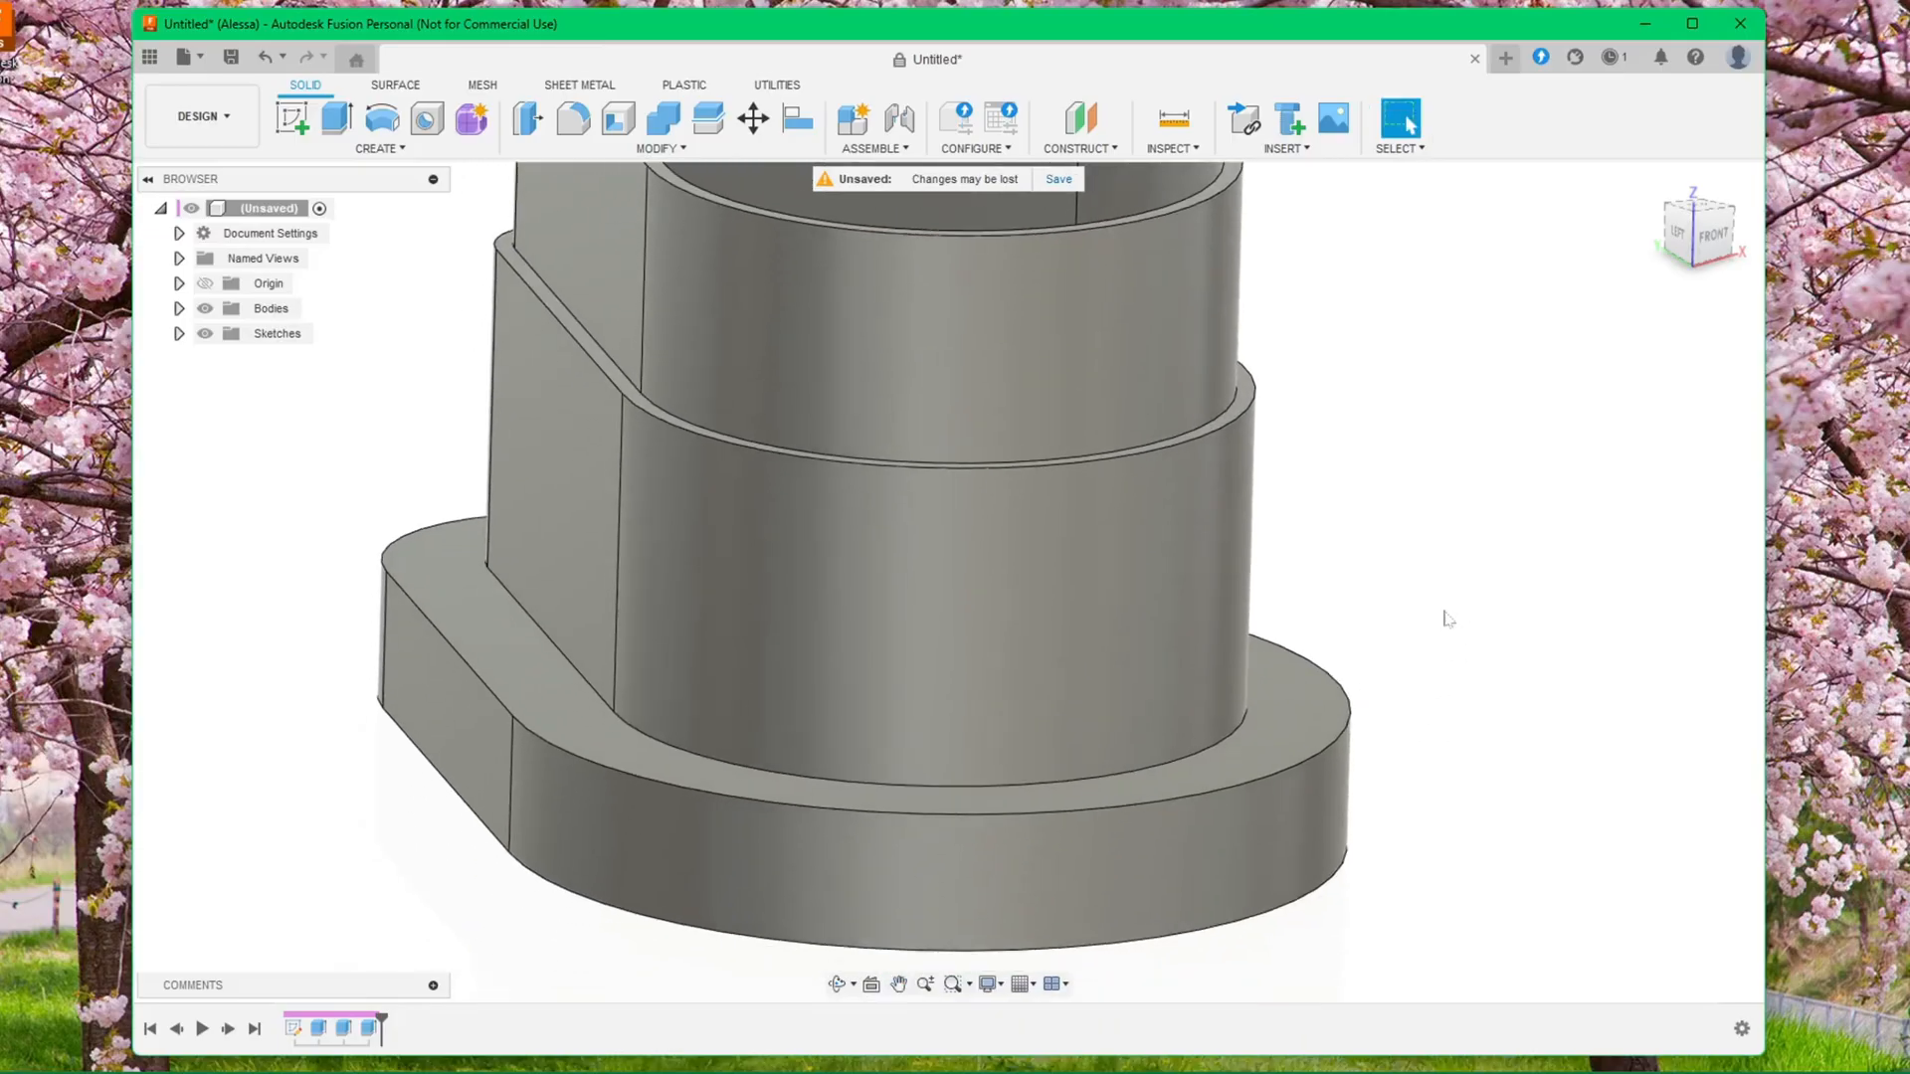
pyautogui.scroll(-2, 1428, 883)
pyautogui.scroll(-3, 1427, 883)
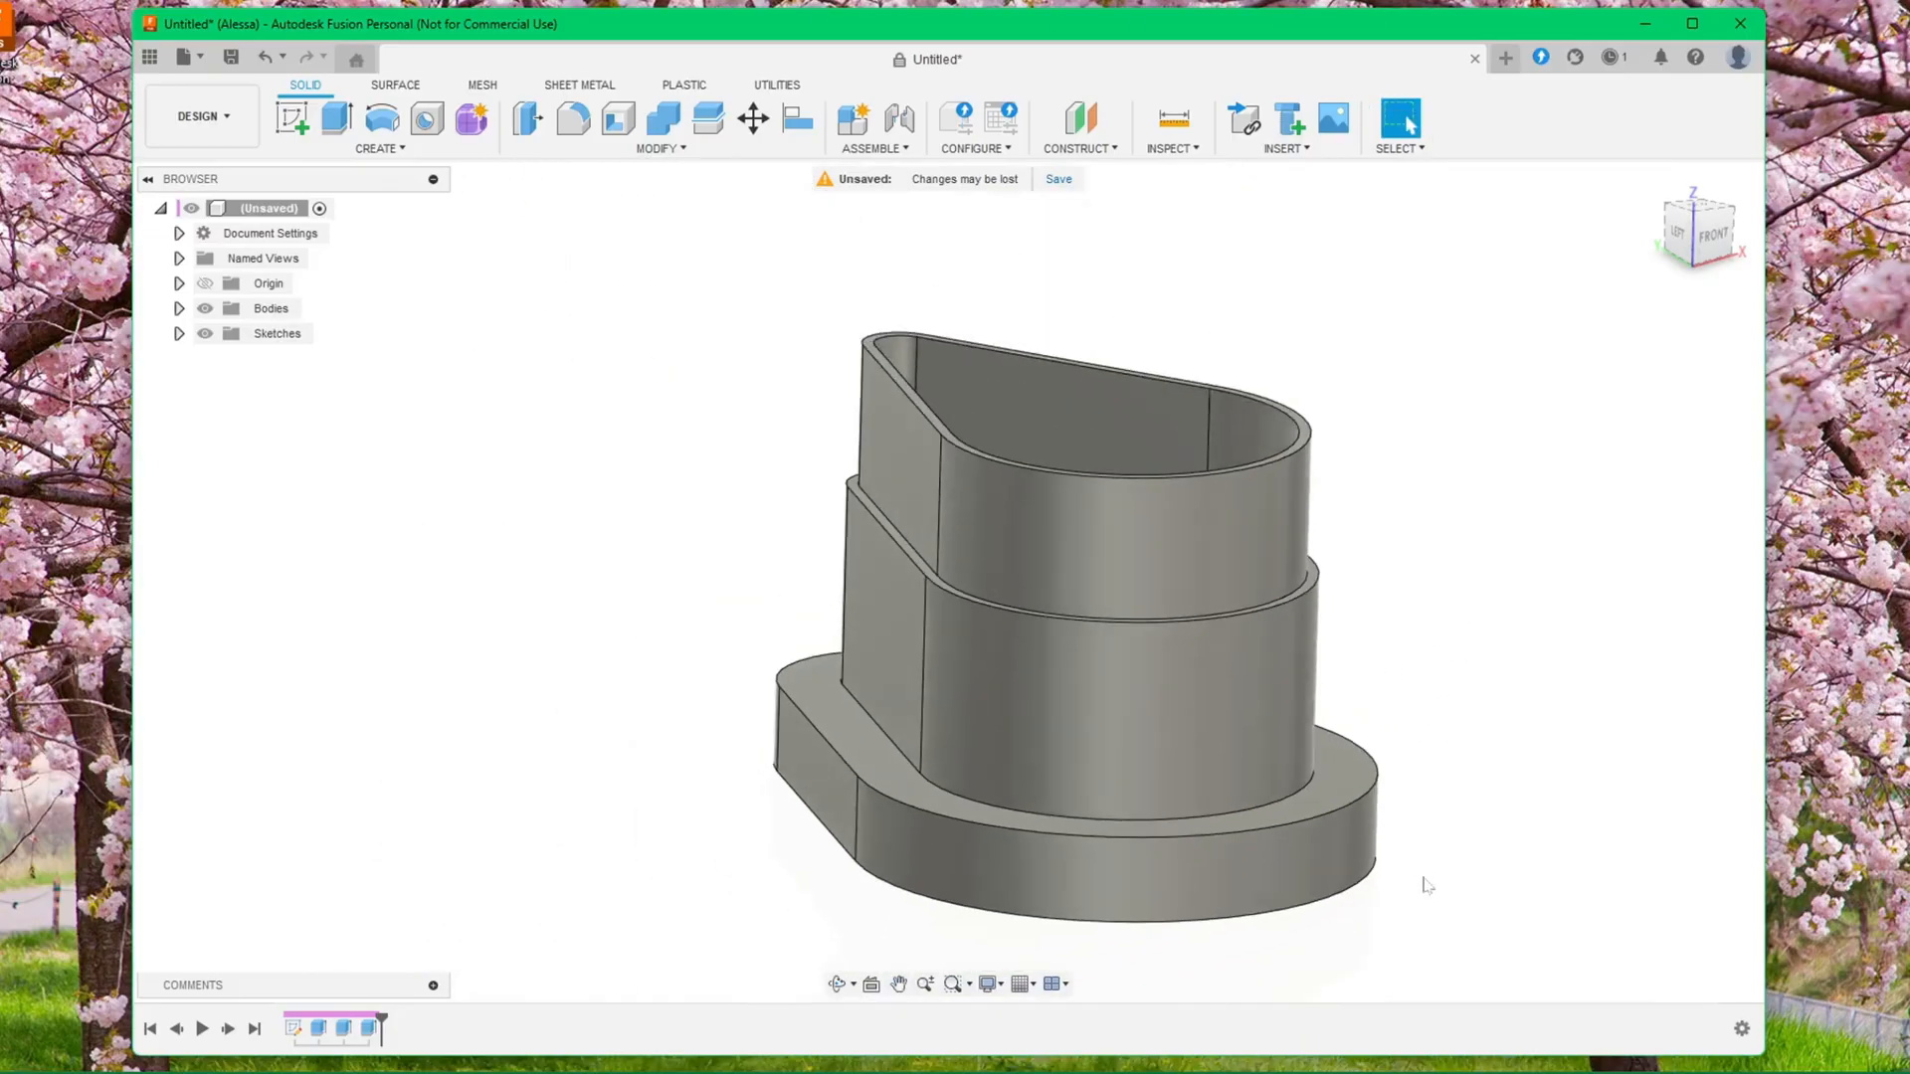
pyautogui.keyDown('shift'); pyautogui.moveTo(1420, 882); pyautogui.dragTo(1356, 644, button='middle'); pyautogui.keyUp('shift')
pyautogui.keyDown('shift'); pyautogui.moveTo(1313, 512); pyautogui.dragTo(1332, 600, button='middle'); pyautogui.keyUp('shift')
pyautogui.moveTo(1402, 728); pyautogui.dragTo(1369, 683, button='middle')
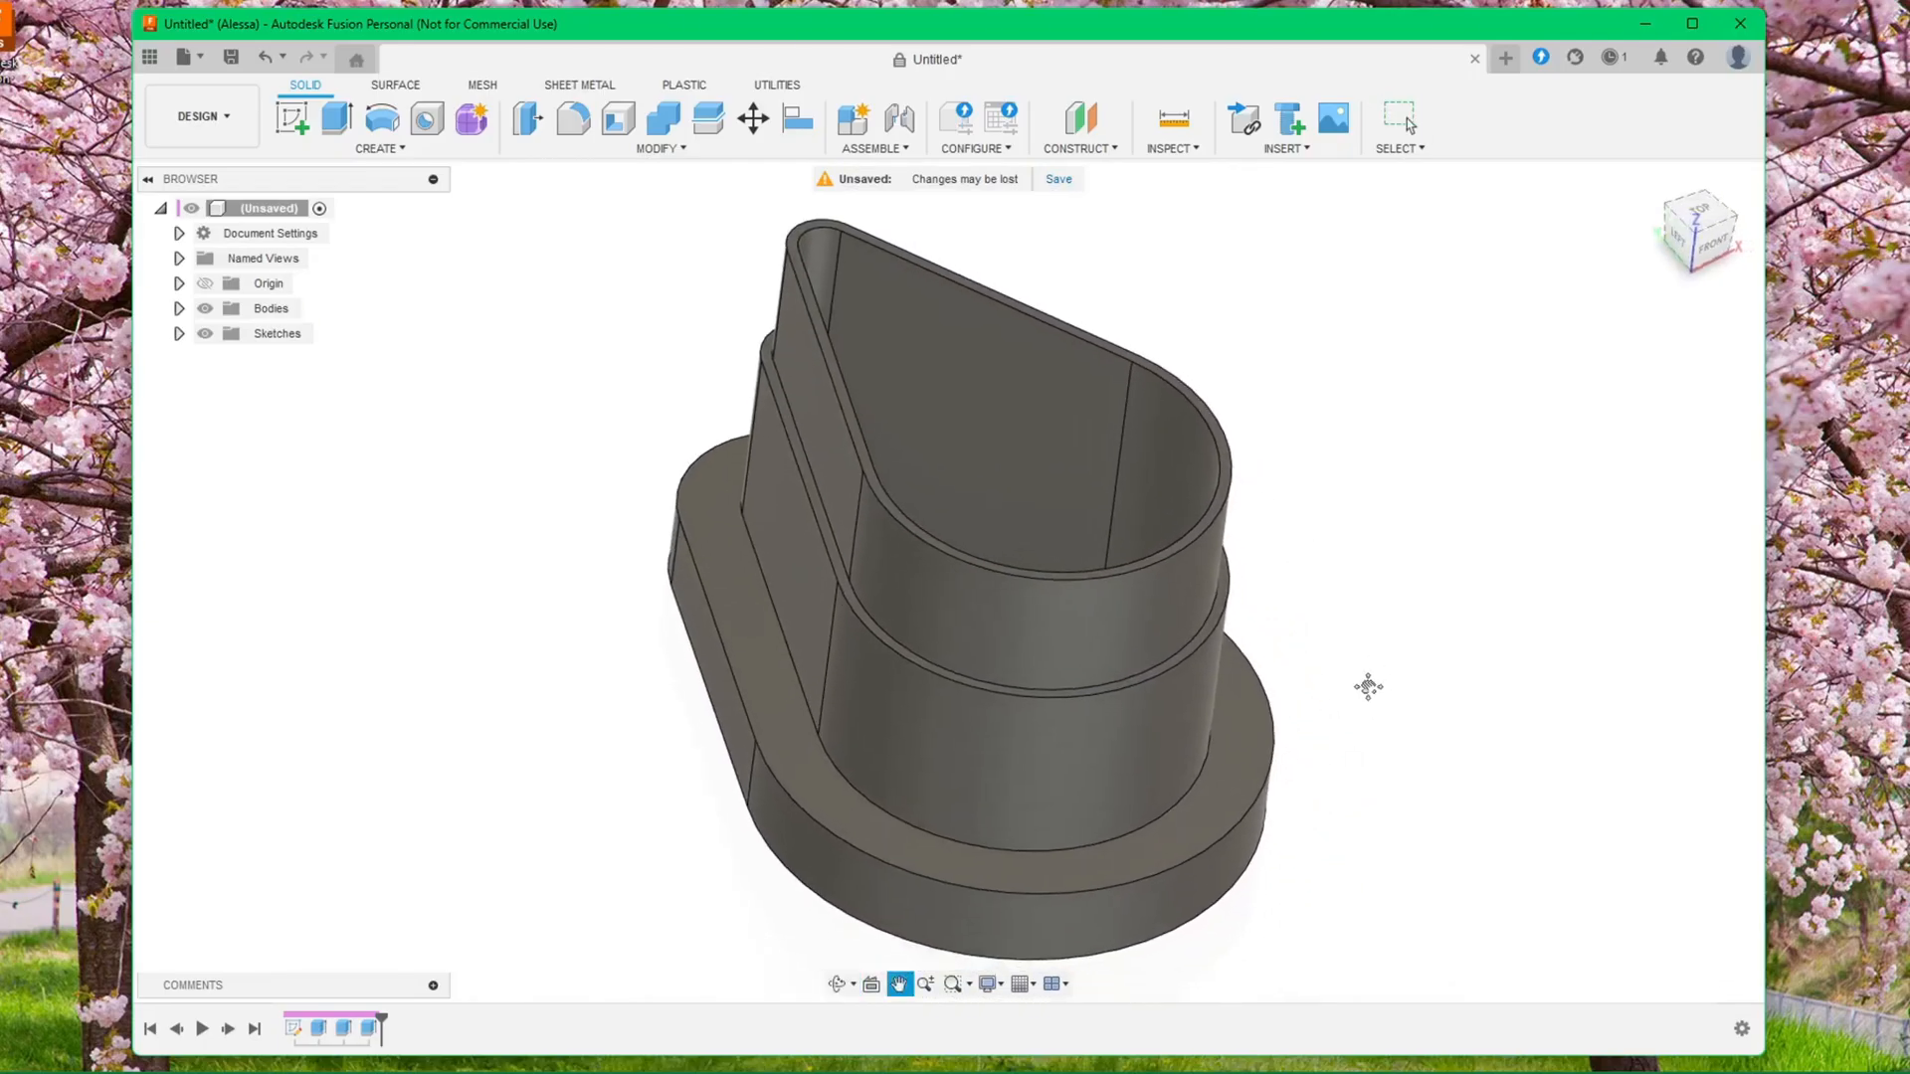
pyautogui.moveTo(1322, 792); pyautogui.dragTo(1313, 725, button='middle')
pyautogui.keyDown('shift'); pyautogui.moveTo(1308, 867); pyautogui.dragTo(1121, 640, button='middle'); pyautogui.keyUp('shift')
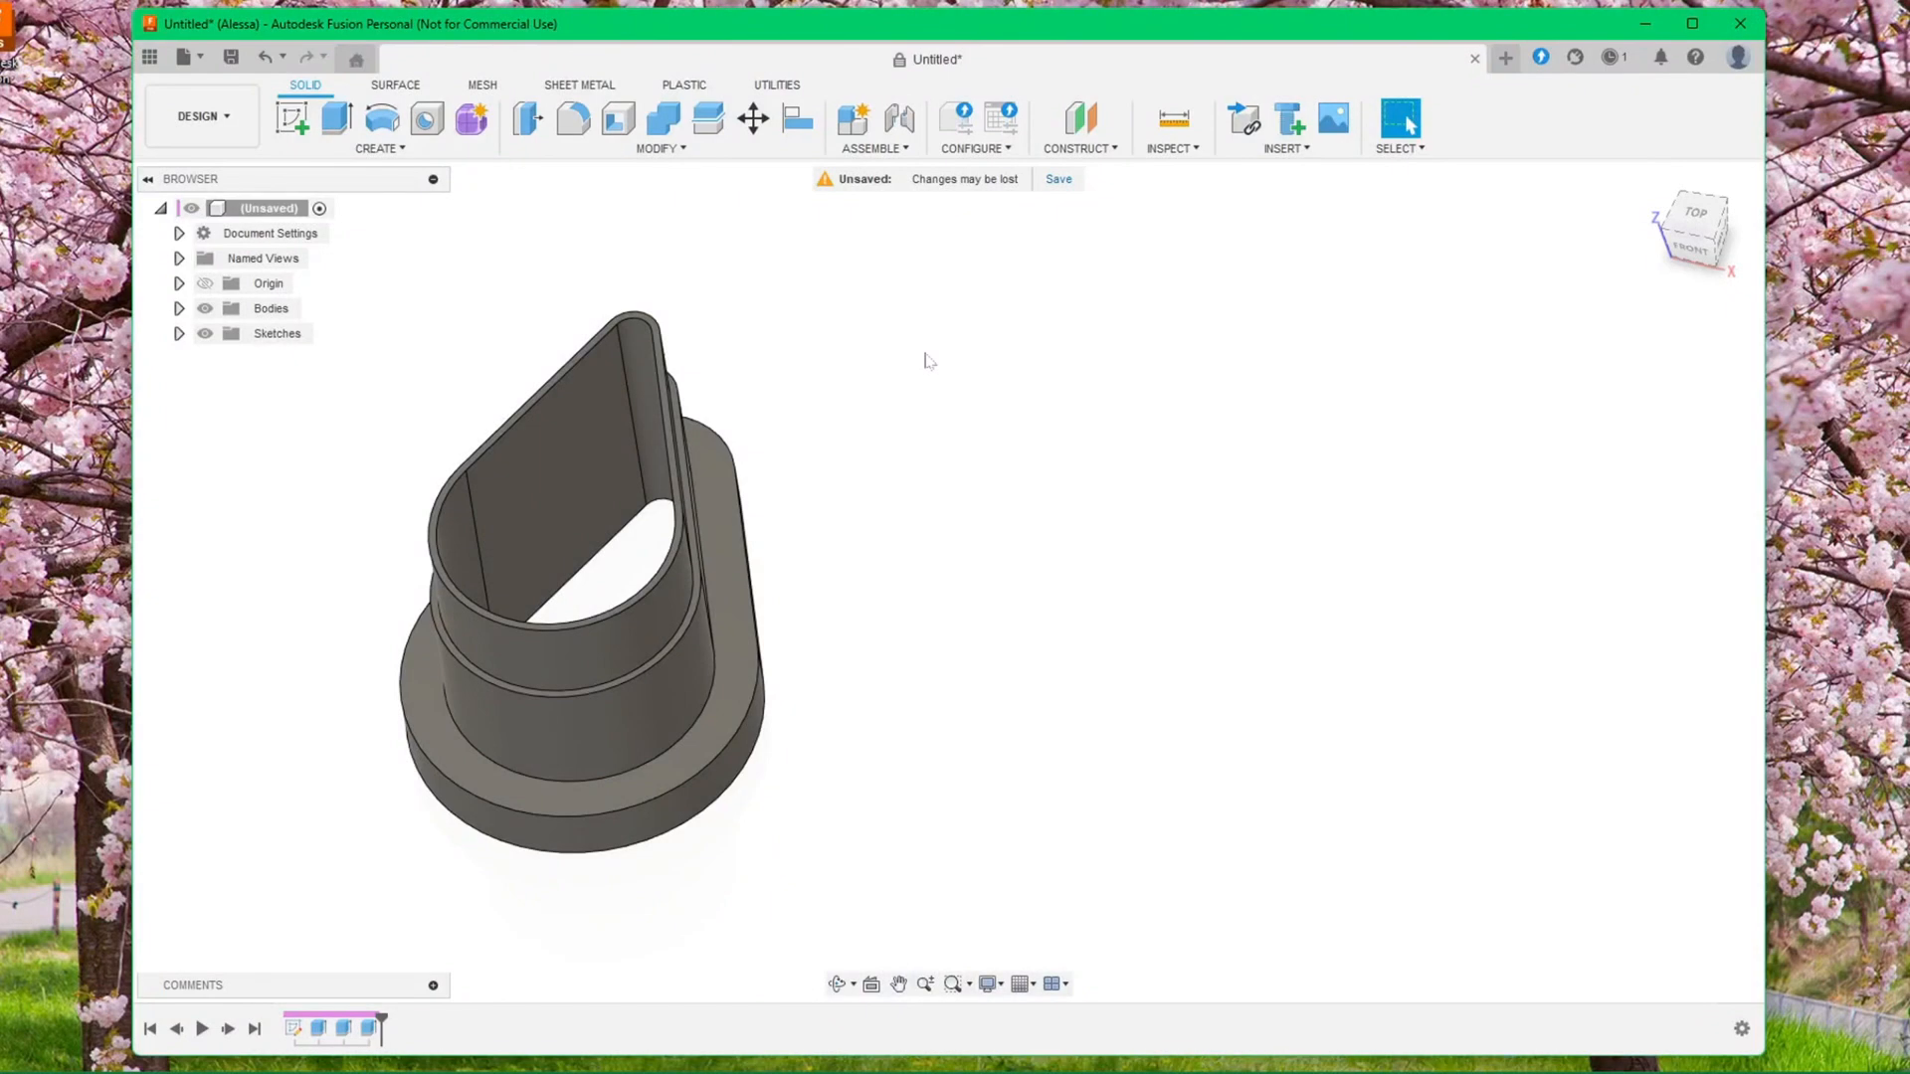
# Start a new sketch on the horizontal origin plane, with empty space beside the teardrop cutter in view
pyautogui.click(298, 130)
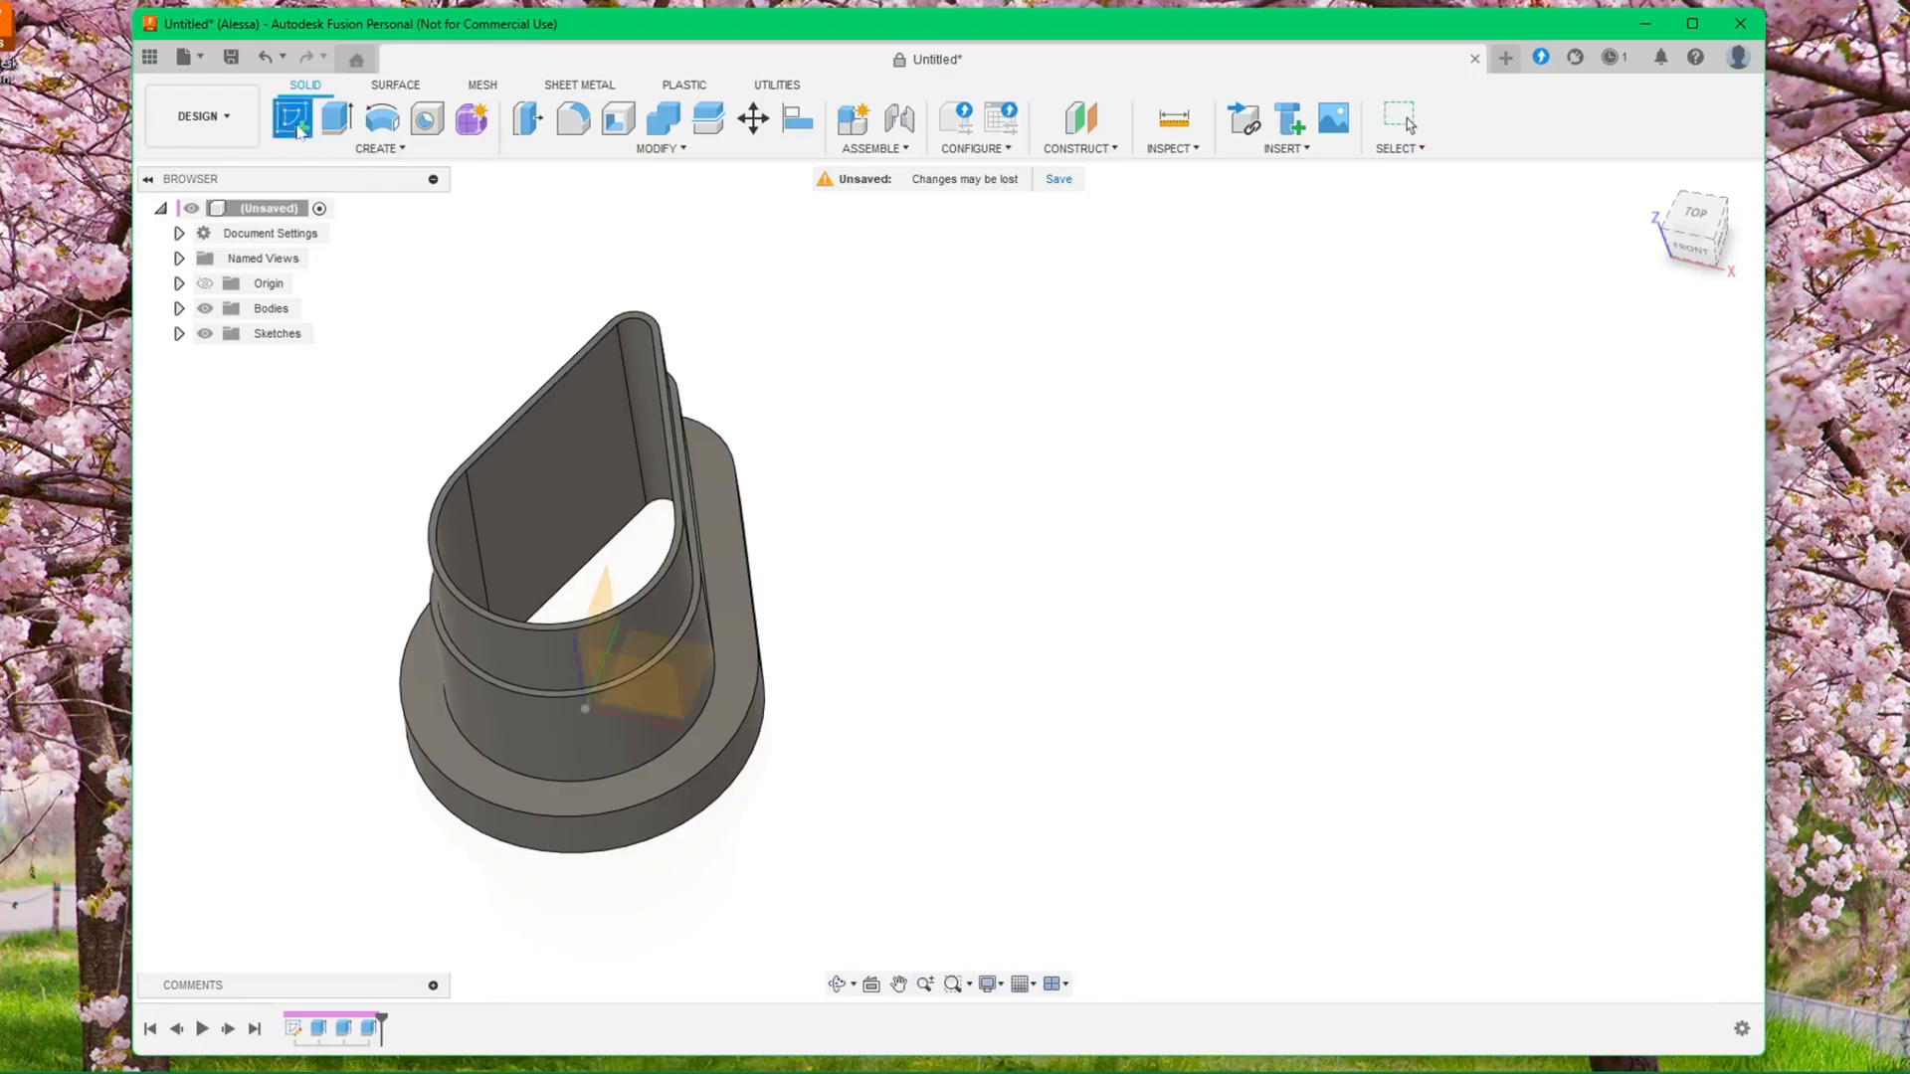
pyautogui.click(700, 674)
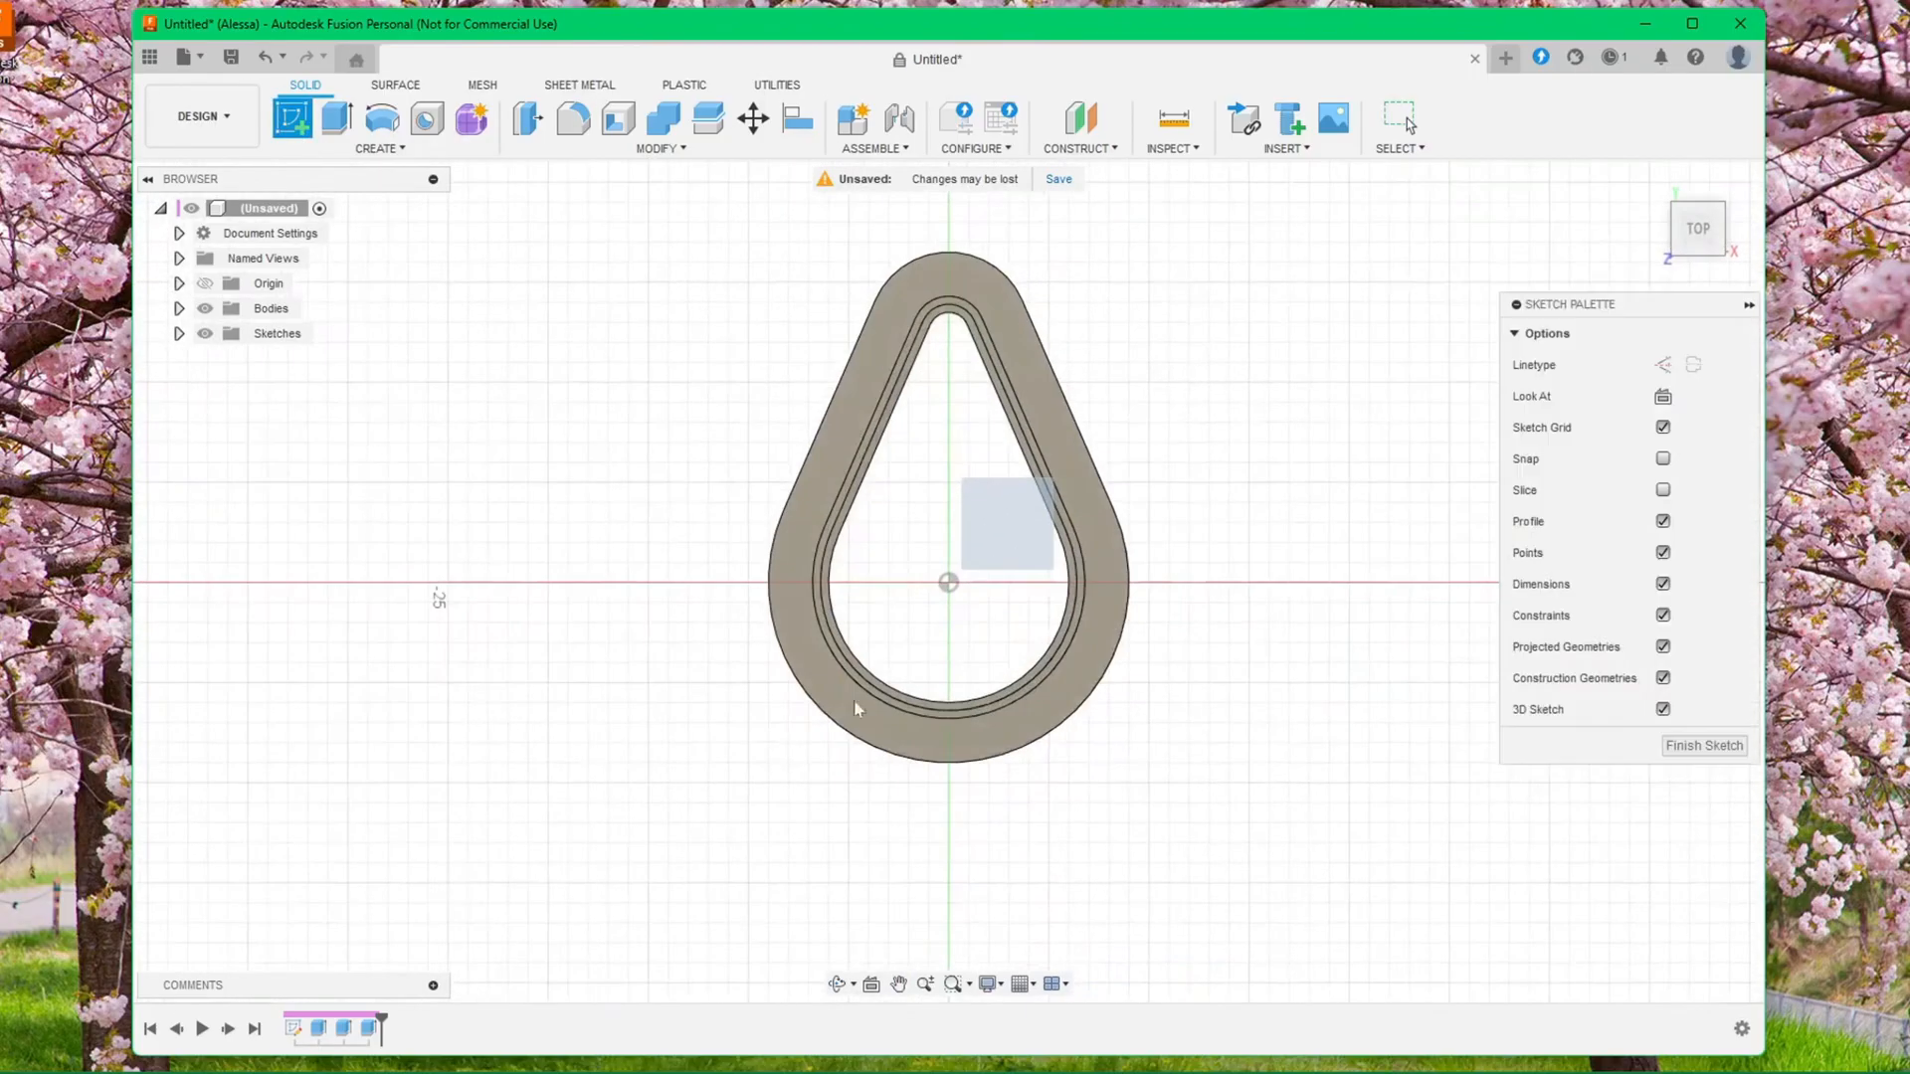
pyautogui.moveTo(1369, 669); pyautogui.dragTo(930, 685, button='middle')
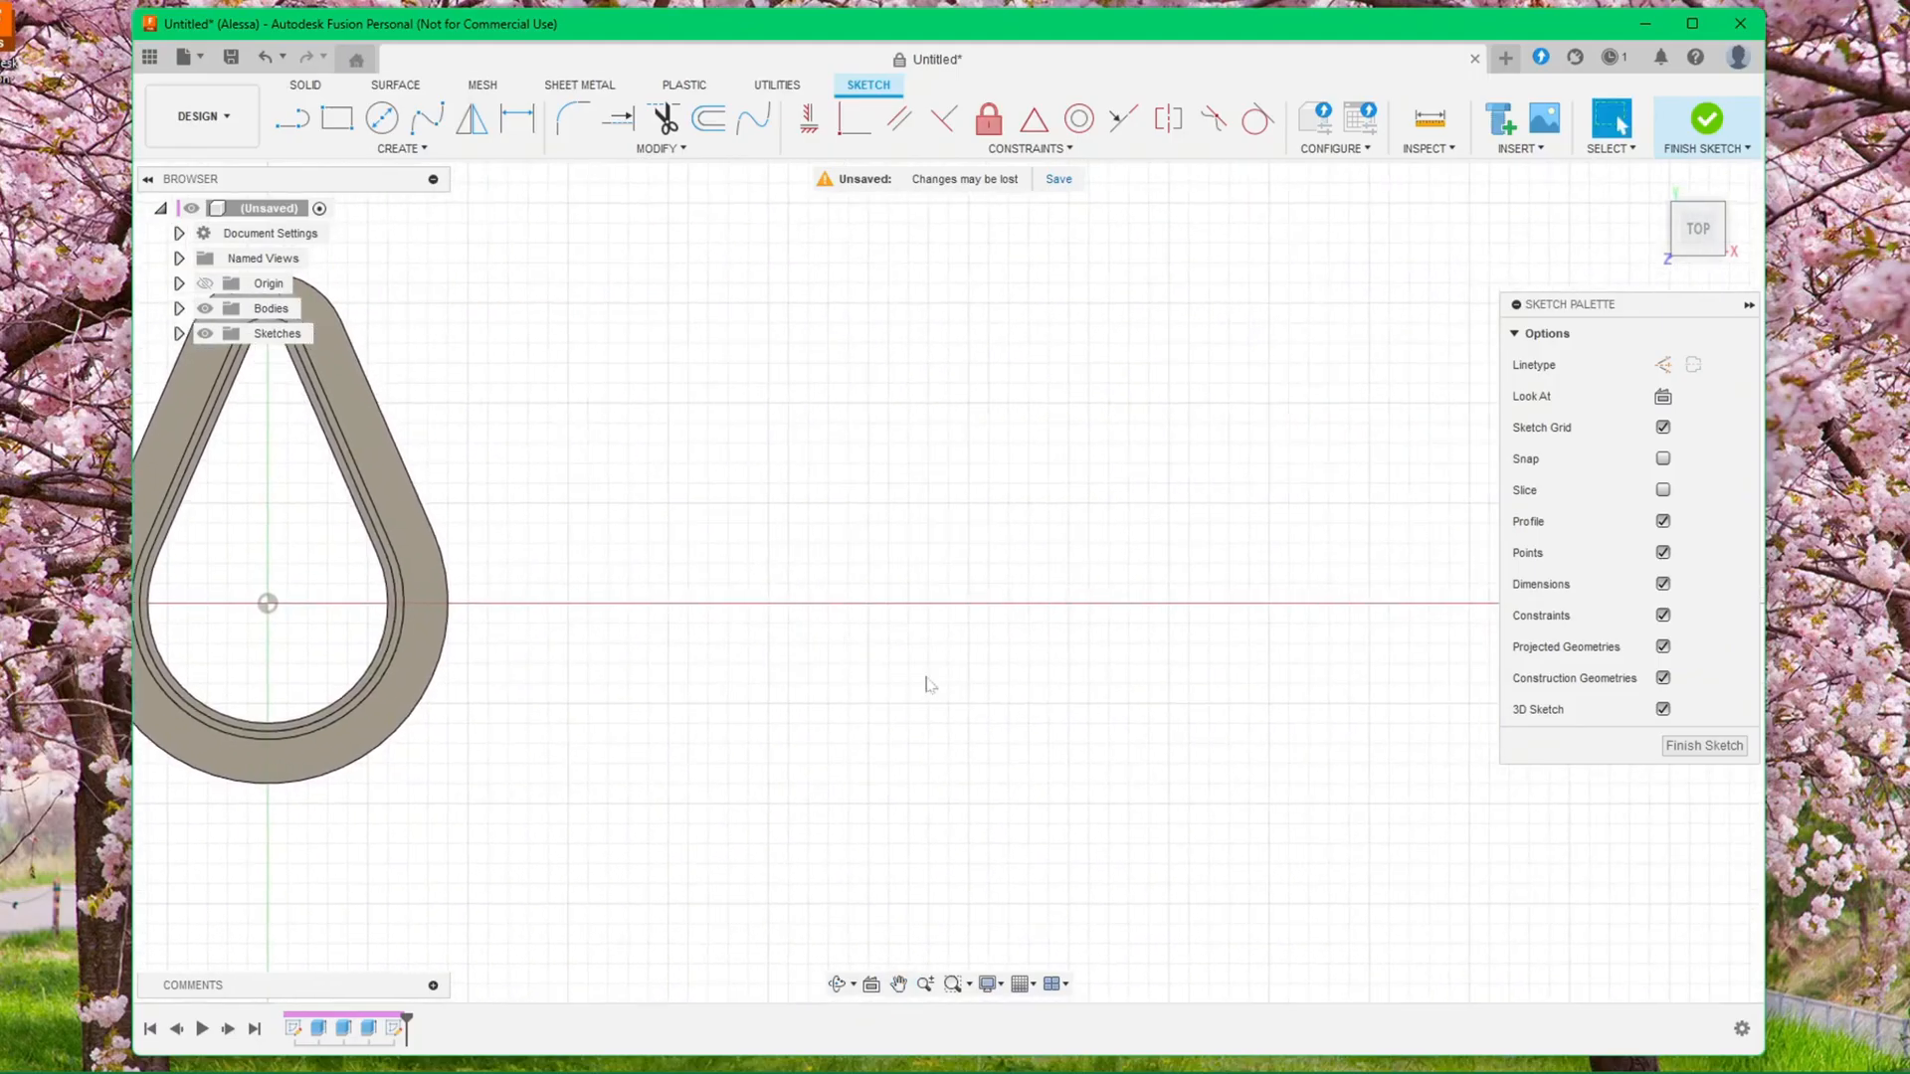
pyautogui.moveTo(884, 301); pyautogui.dragTo(884, 355, button='middle')
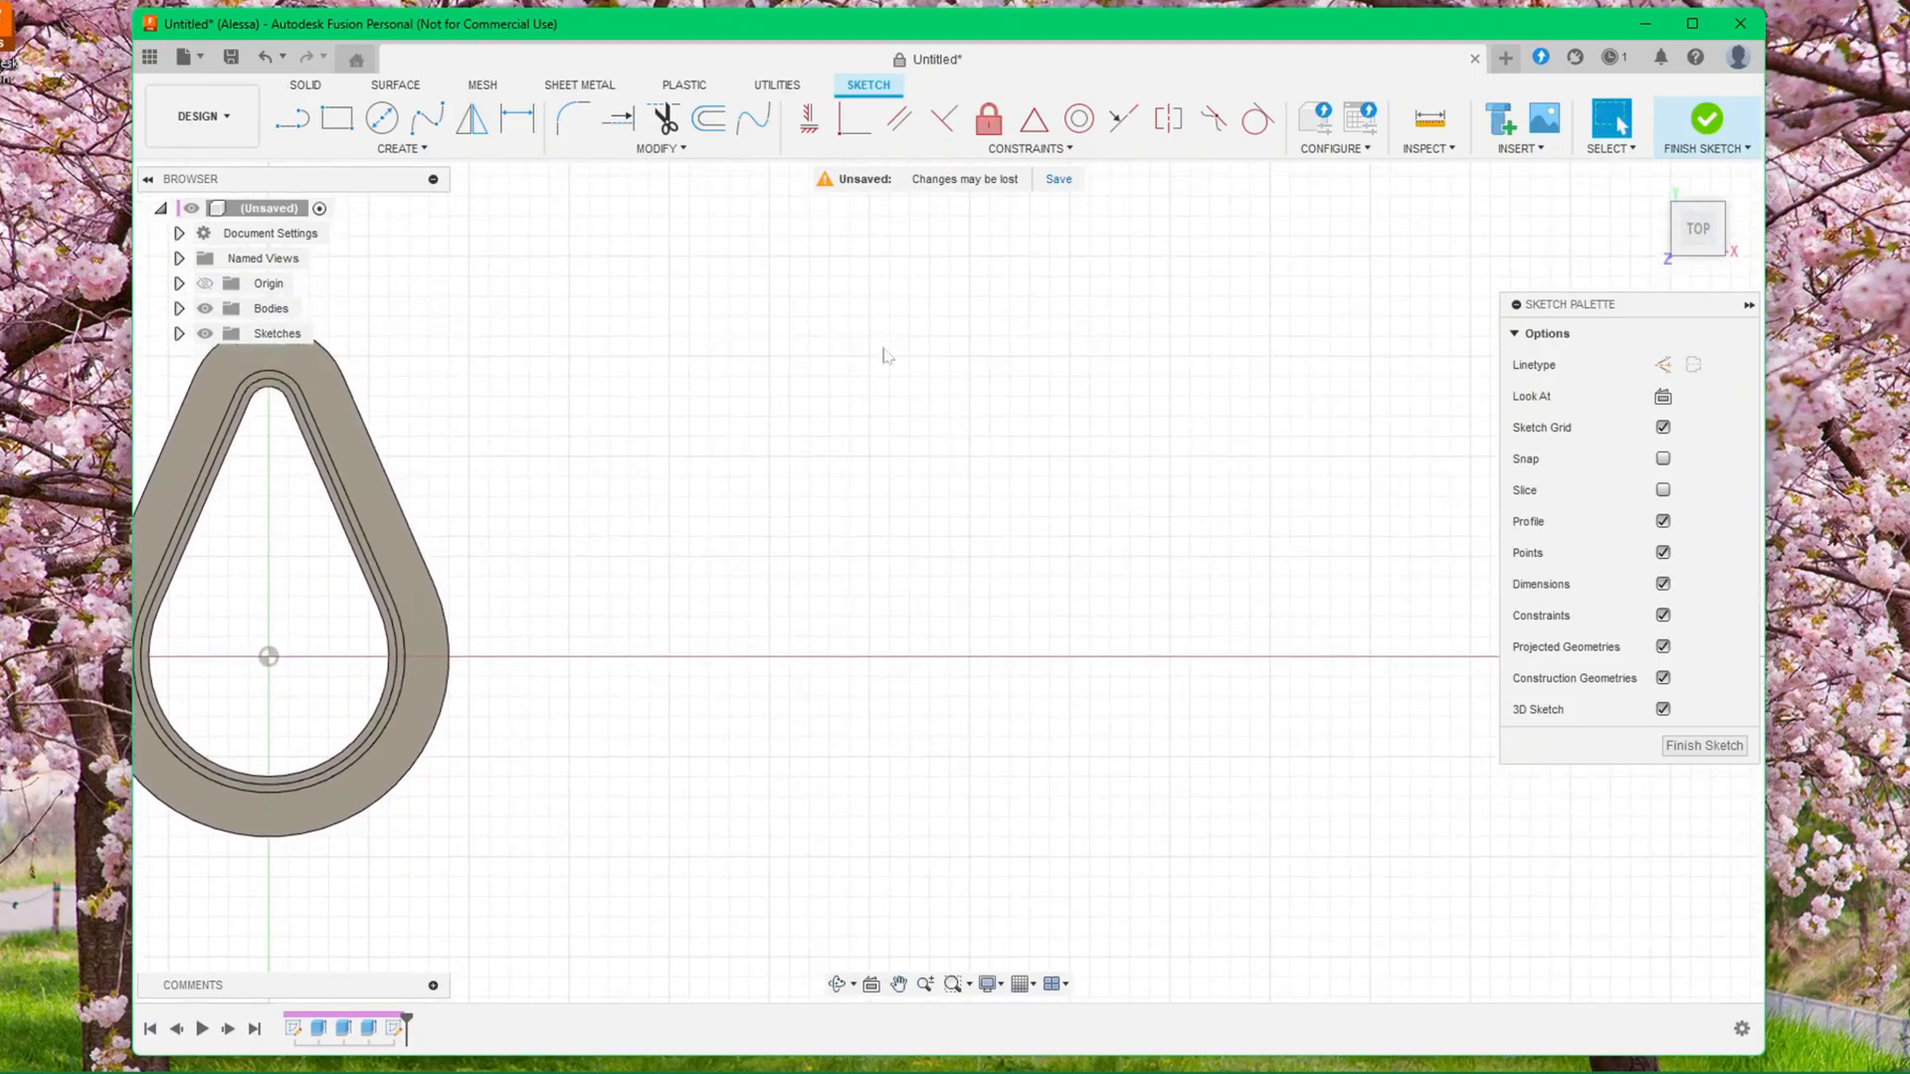
# Draw a 12 mm diameter circle centred on the horizontal axis, well clear of the teardrop cutter
pyautogui.click(381, 119)
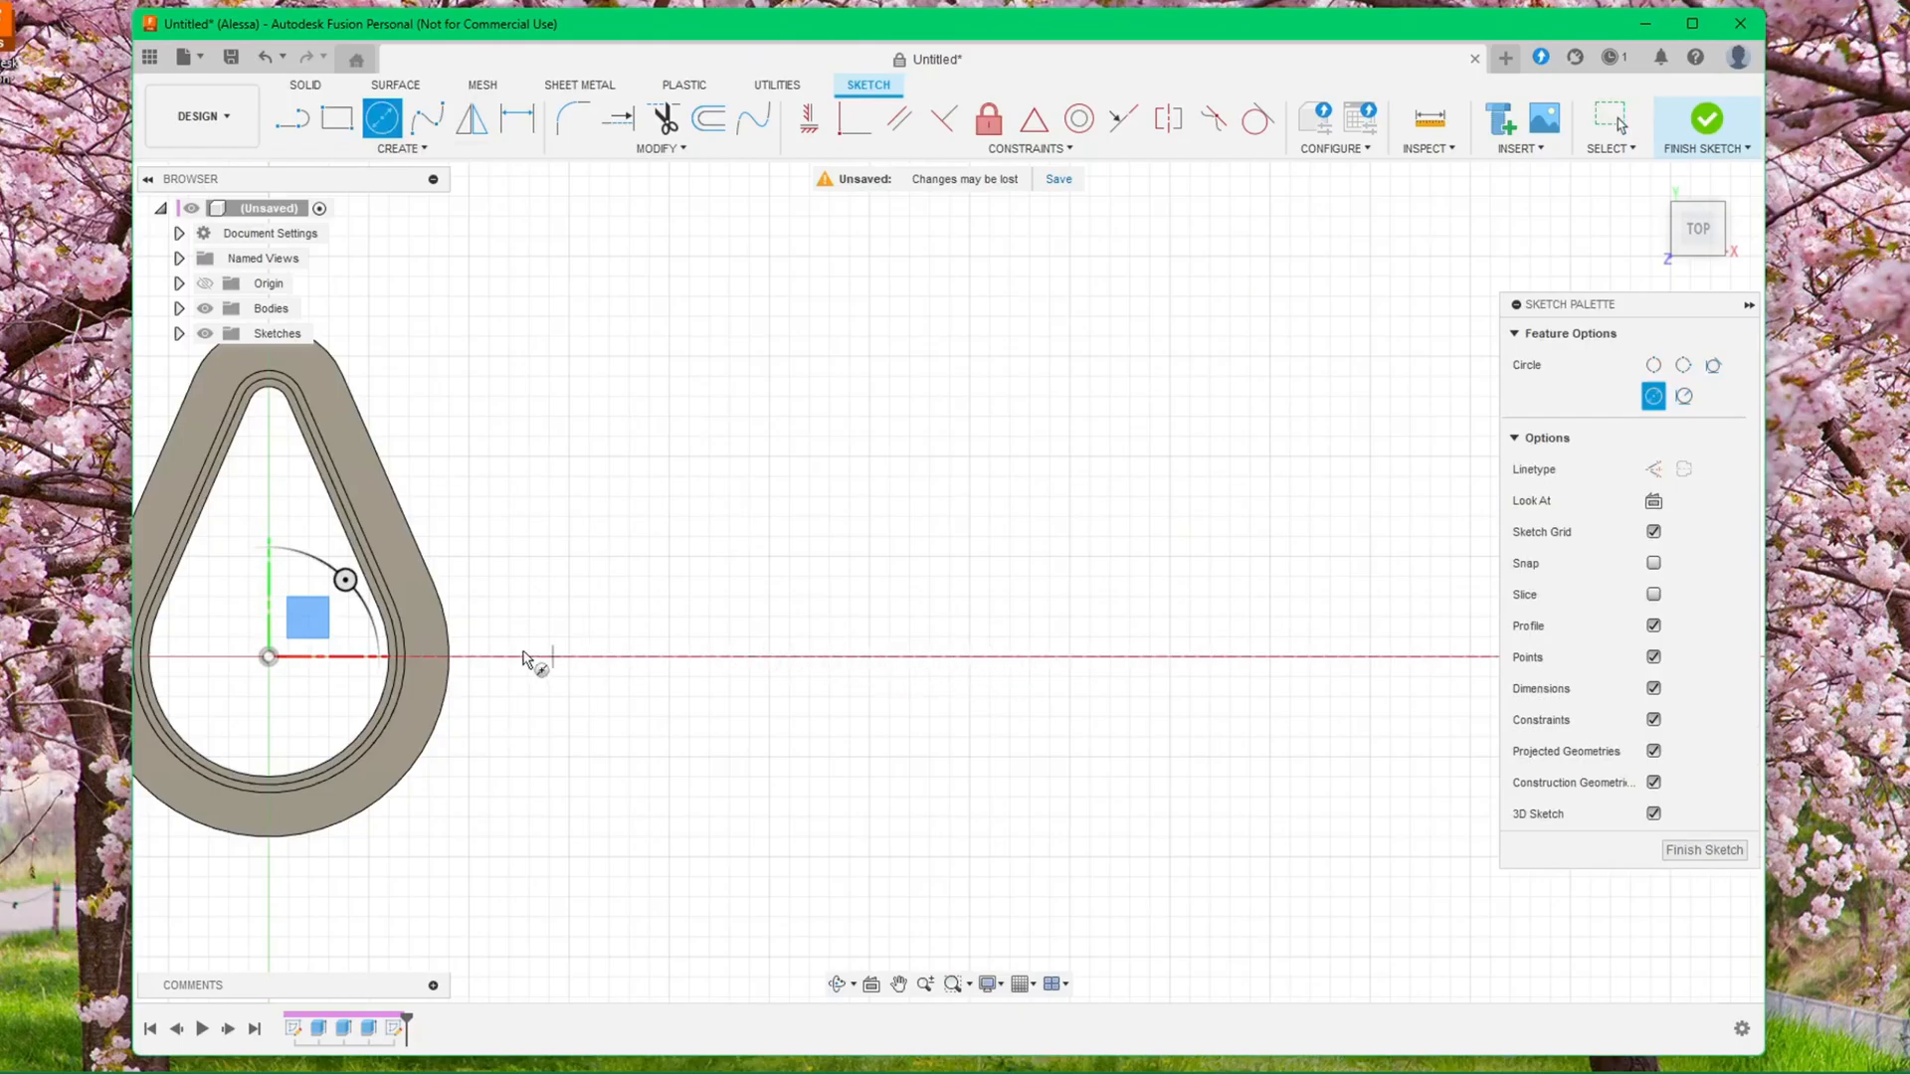
pyautogui.click(896, 657)
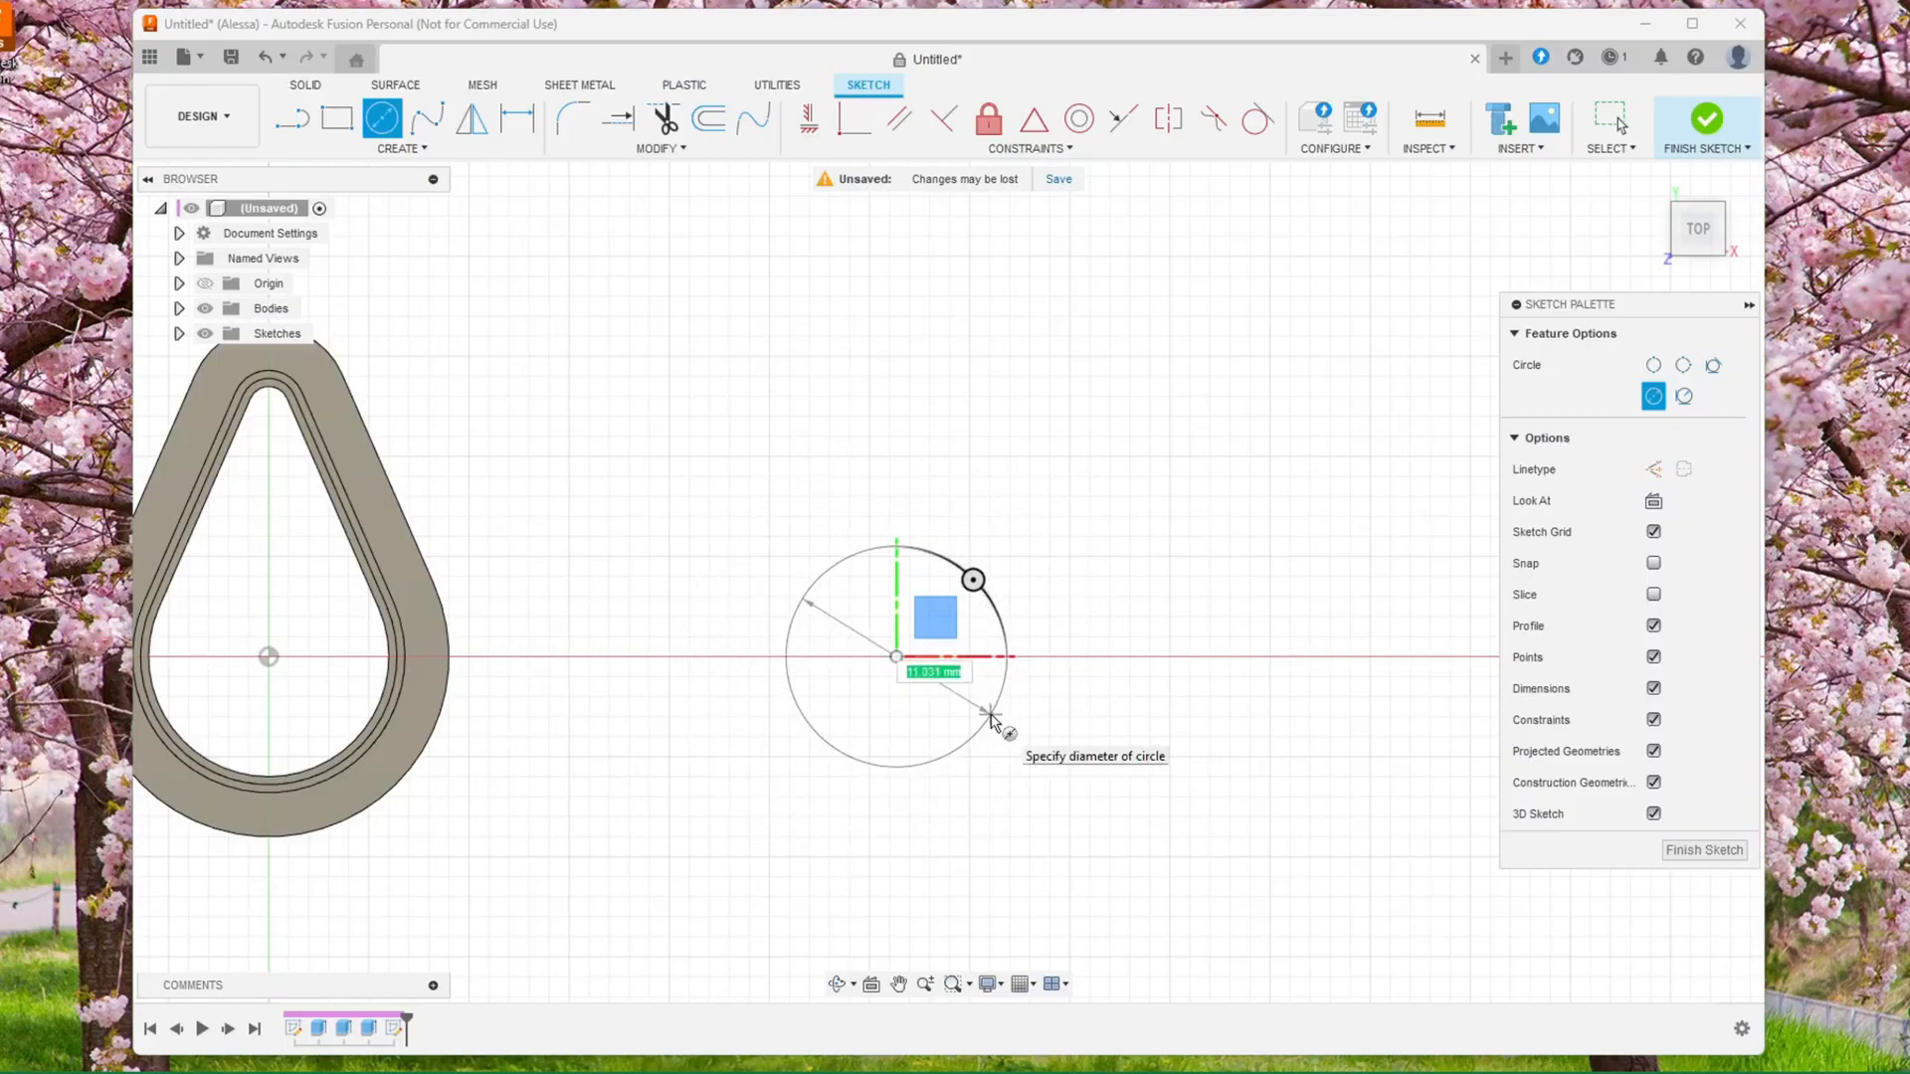
pyautogui.write('12')
pyautogui.press('Return')
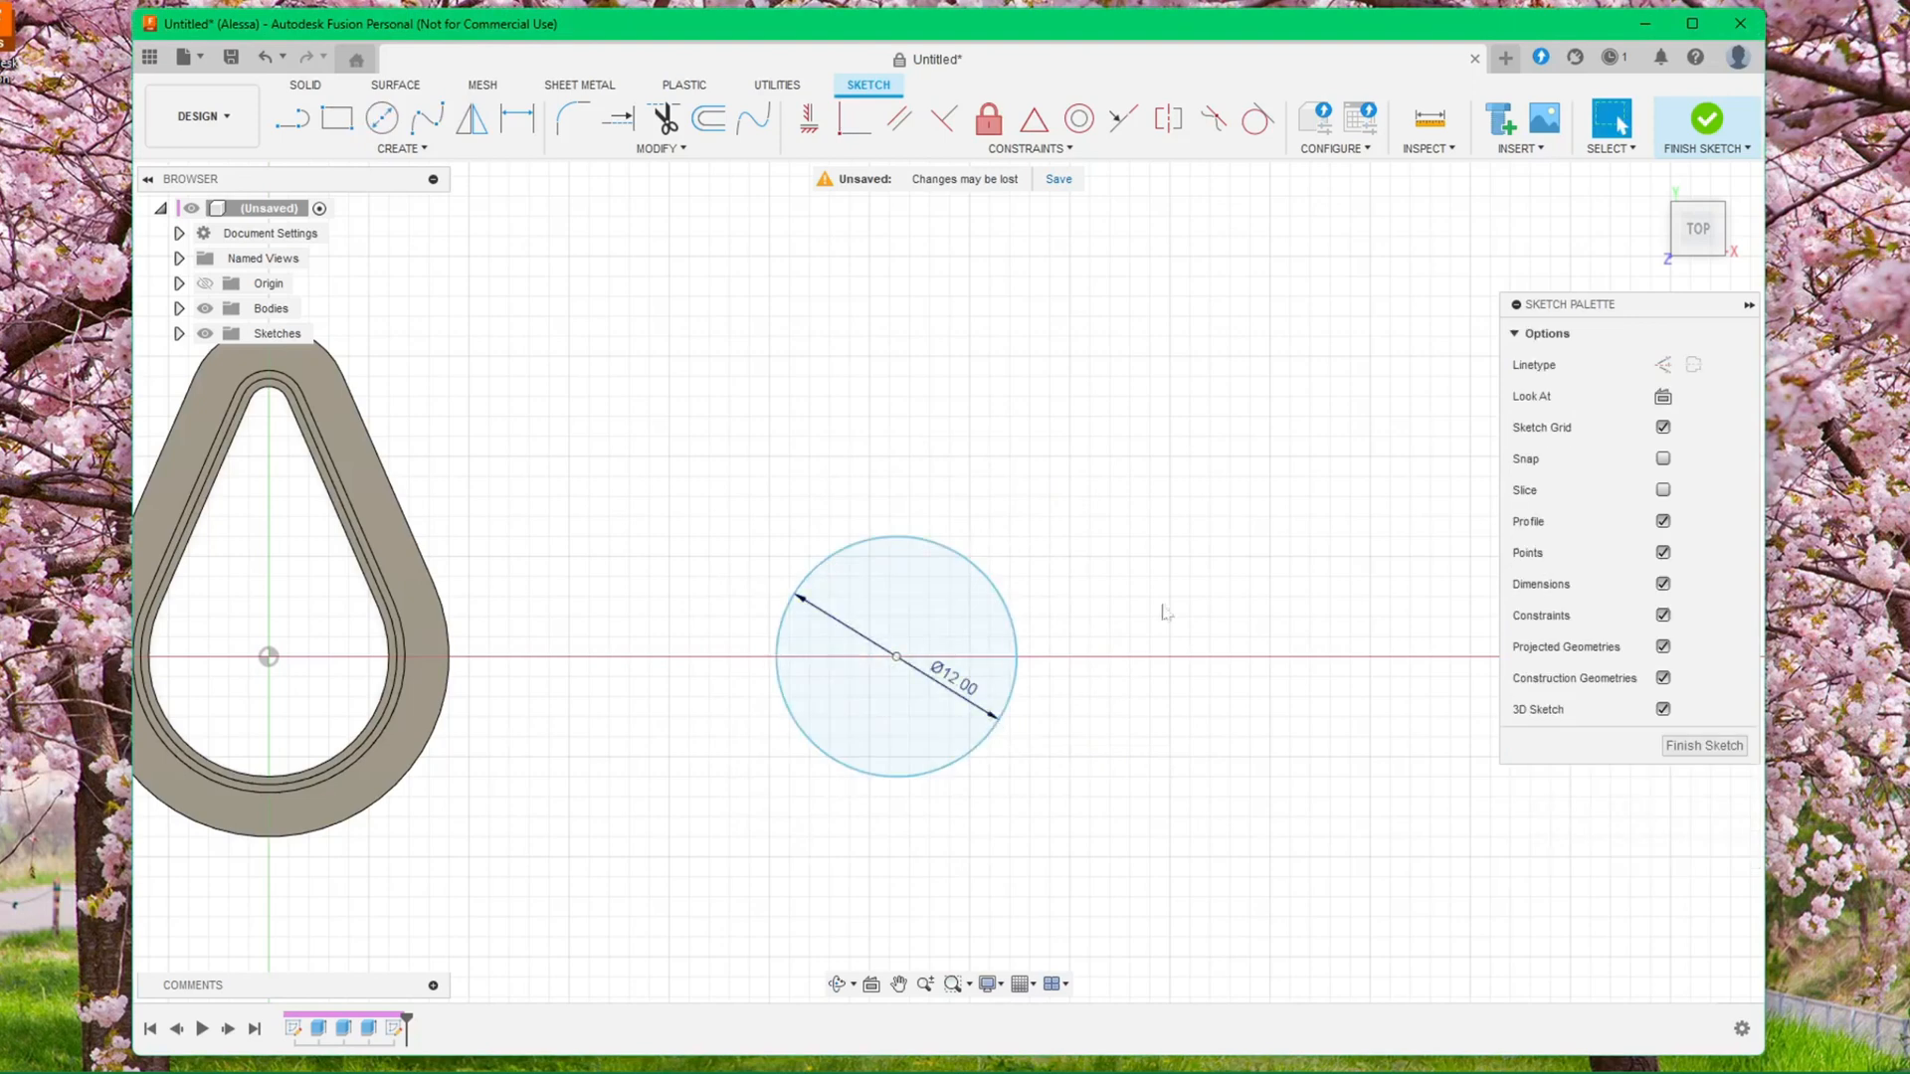
# Draw a second 12 mm circle on the same axis, about 11 mm beyond the first circle's centre, away from the cutter
pyautogui.moveTo(1153, 413); pyautogui.dragTo(1145, 343, button='middle')
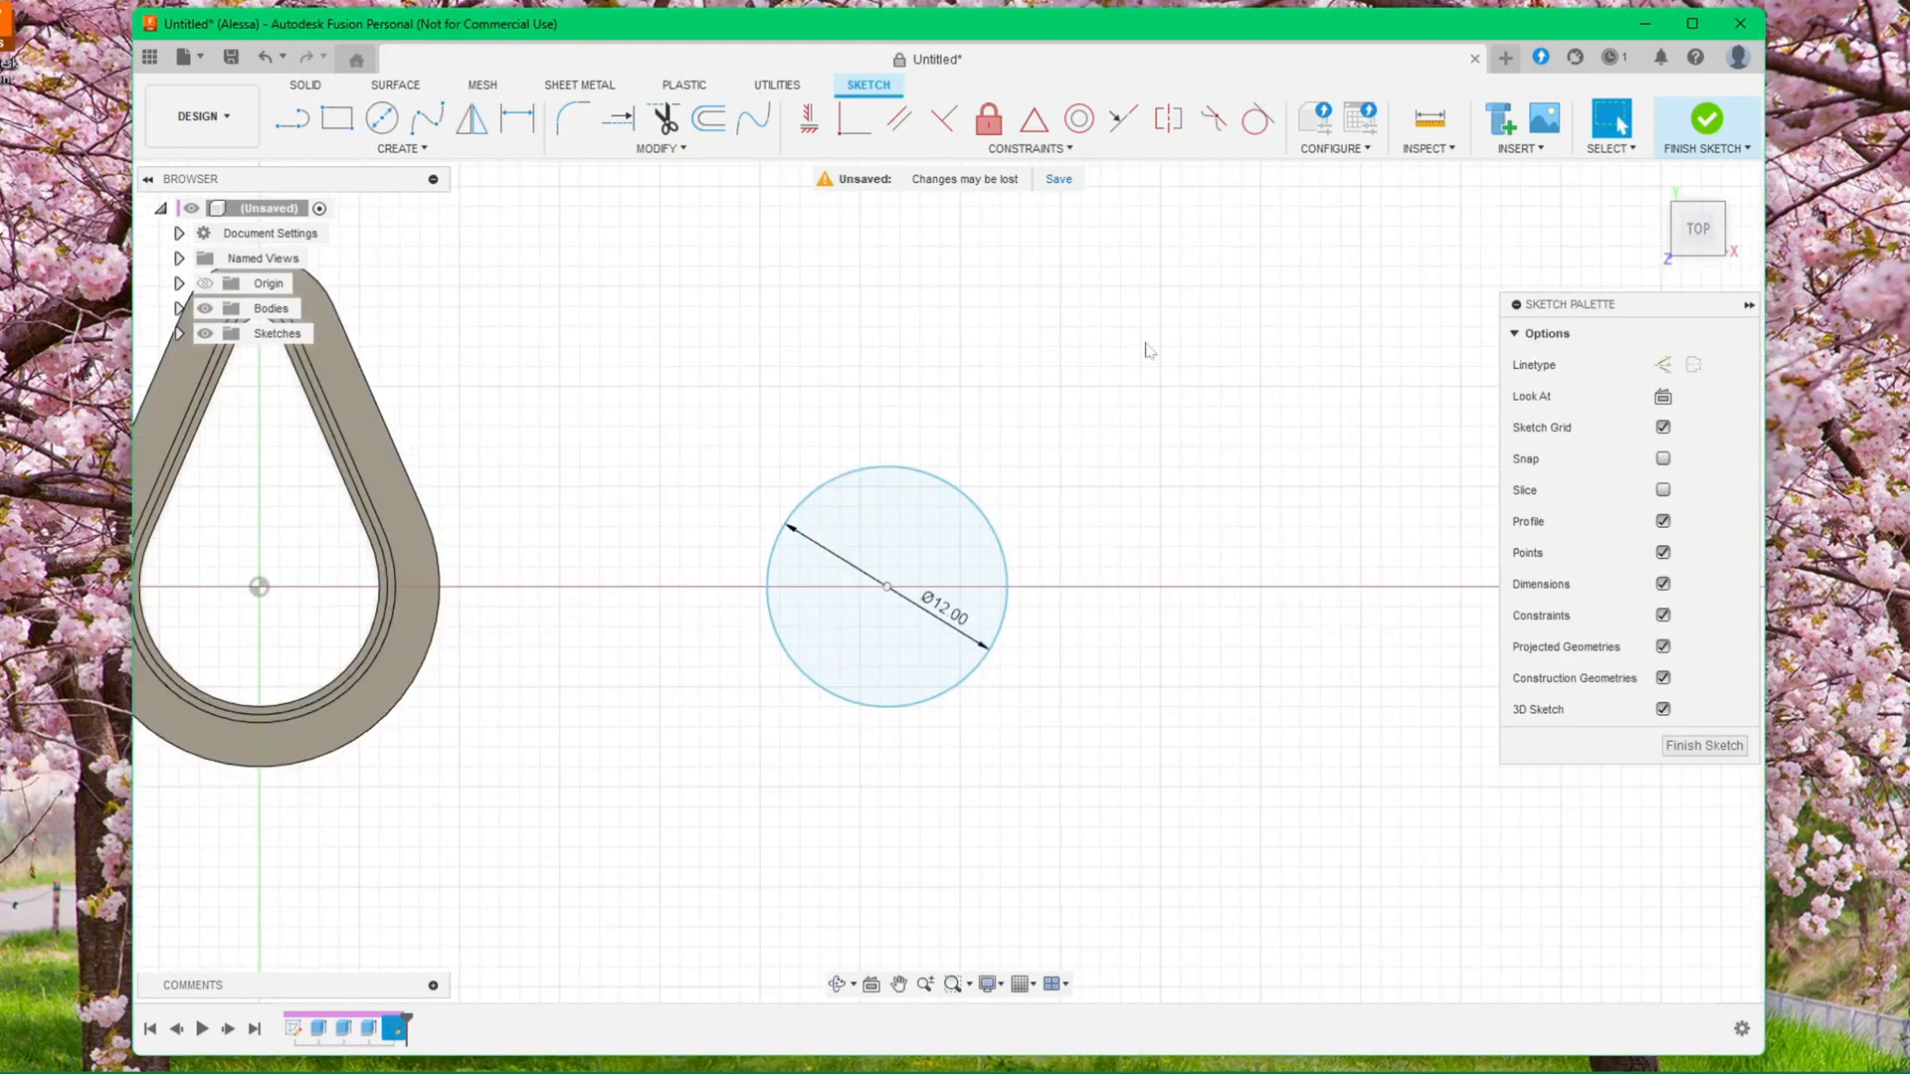
pyautogui.click(382, 118)
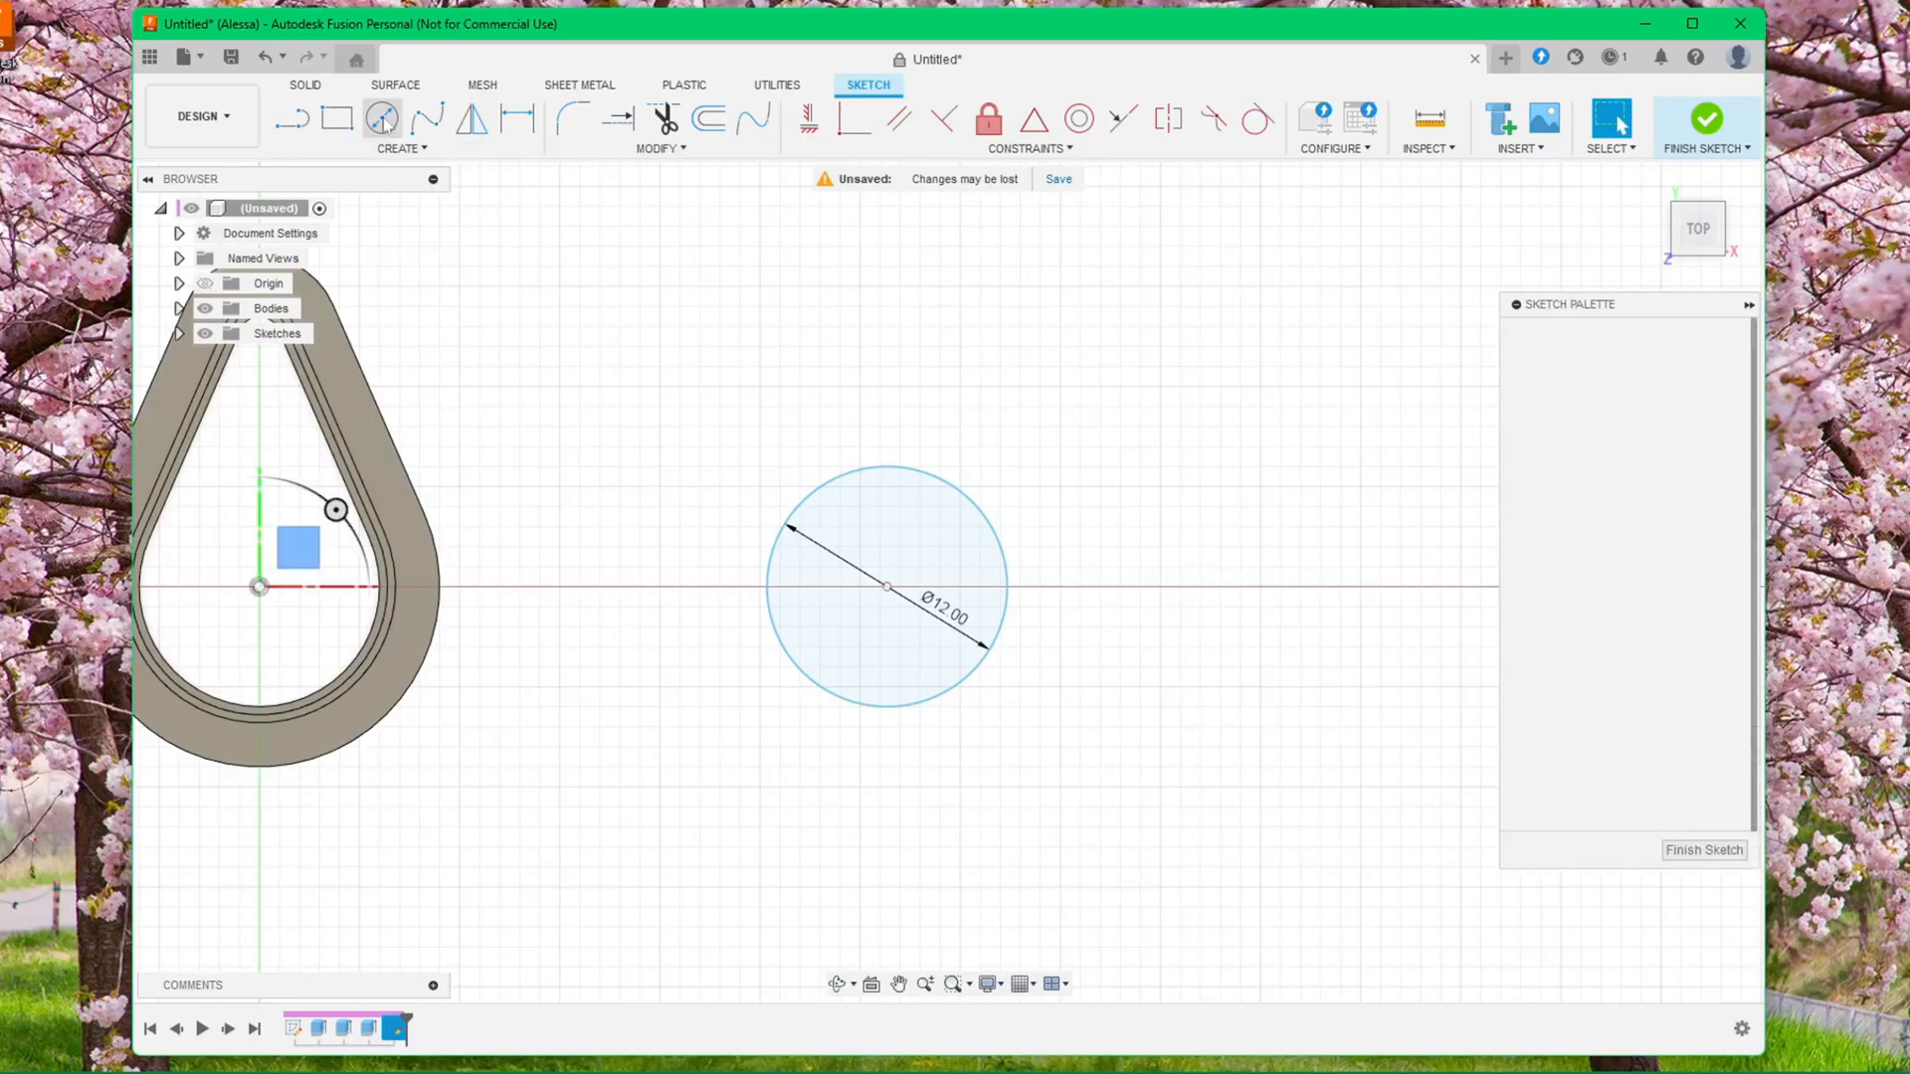
pyautogui.click(1110, 588)
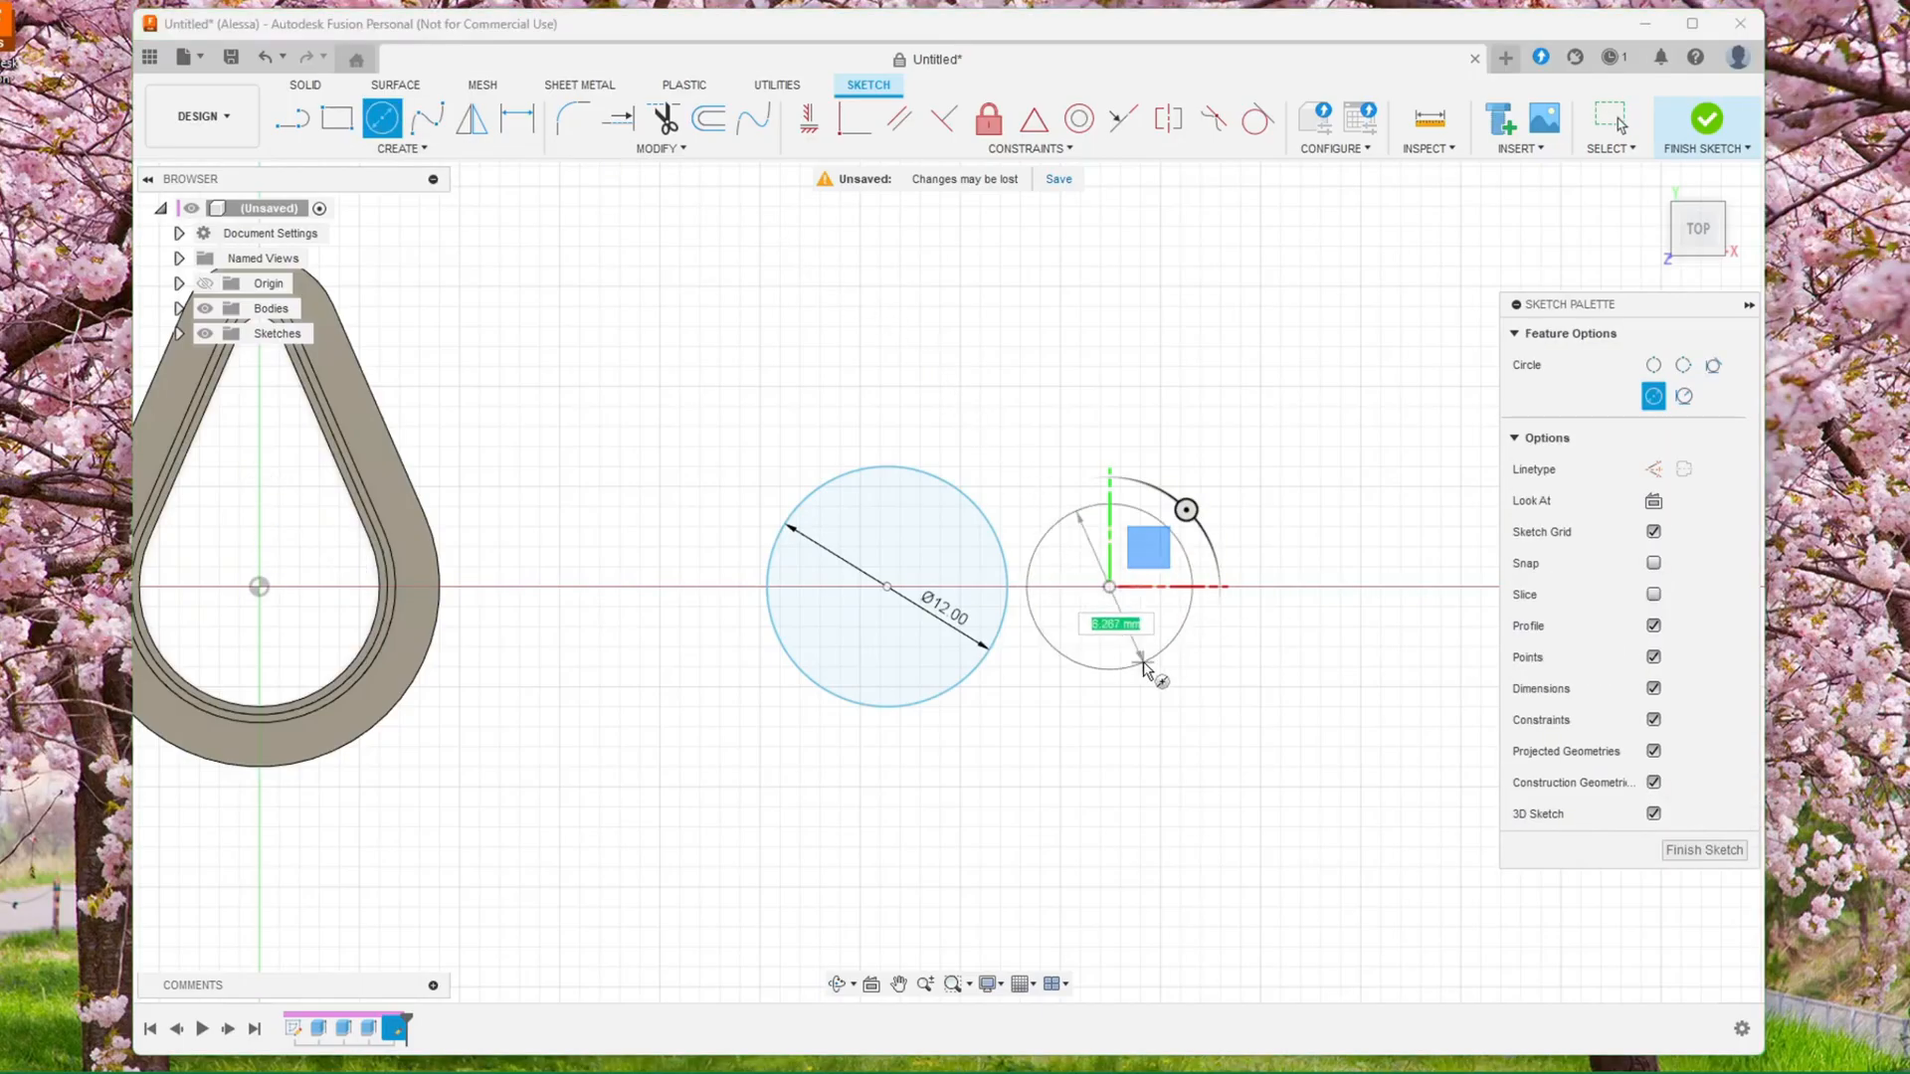
pyautogui.write('12')
pyautogui.press('Return')
pyautogui.press('Escape')
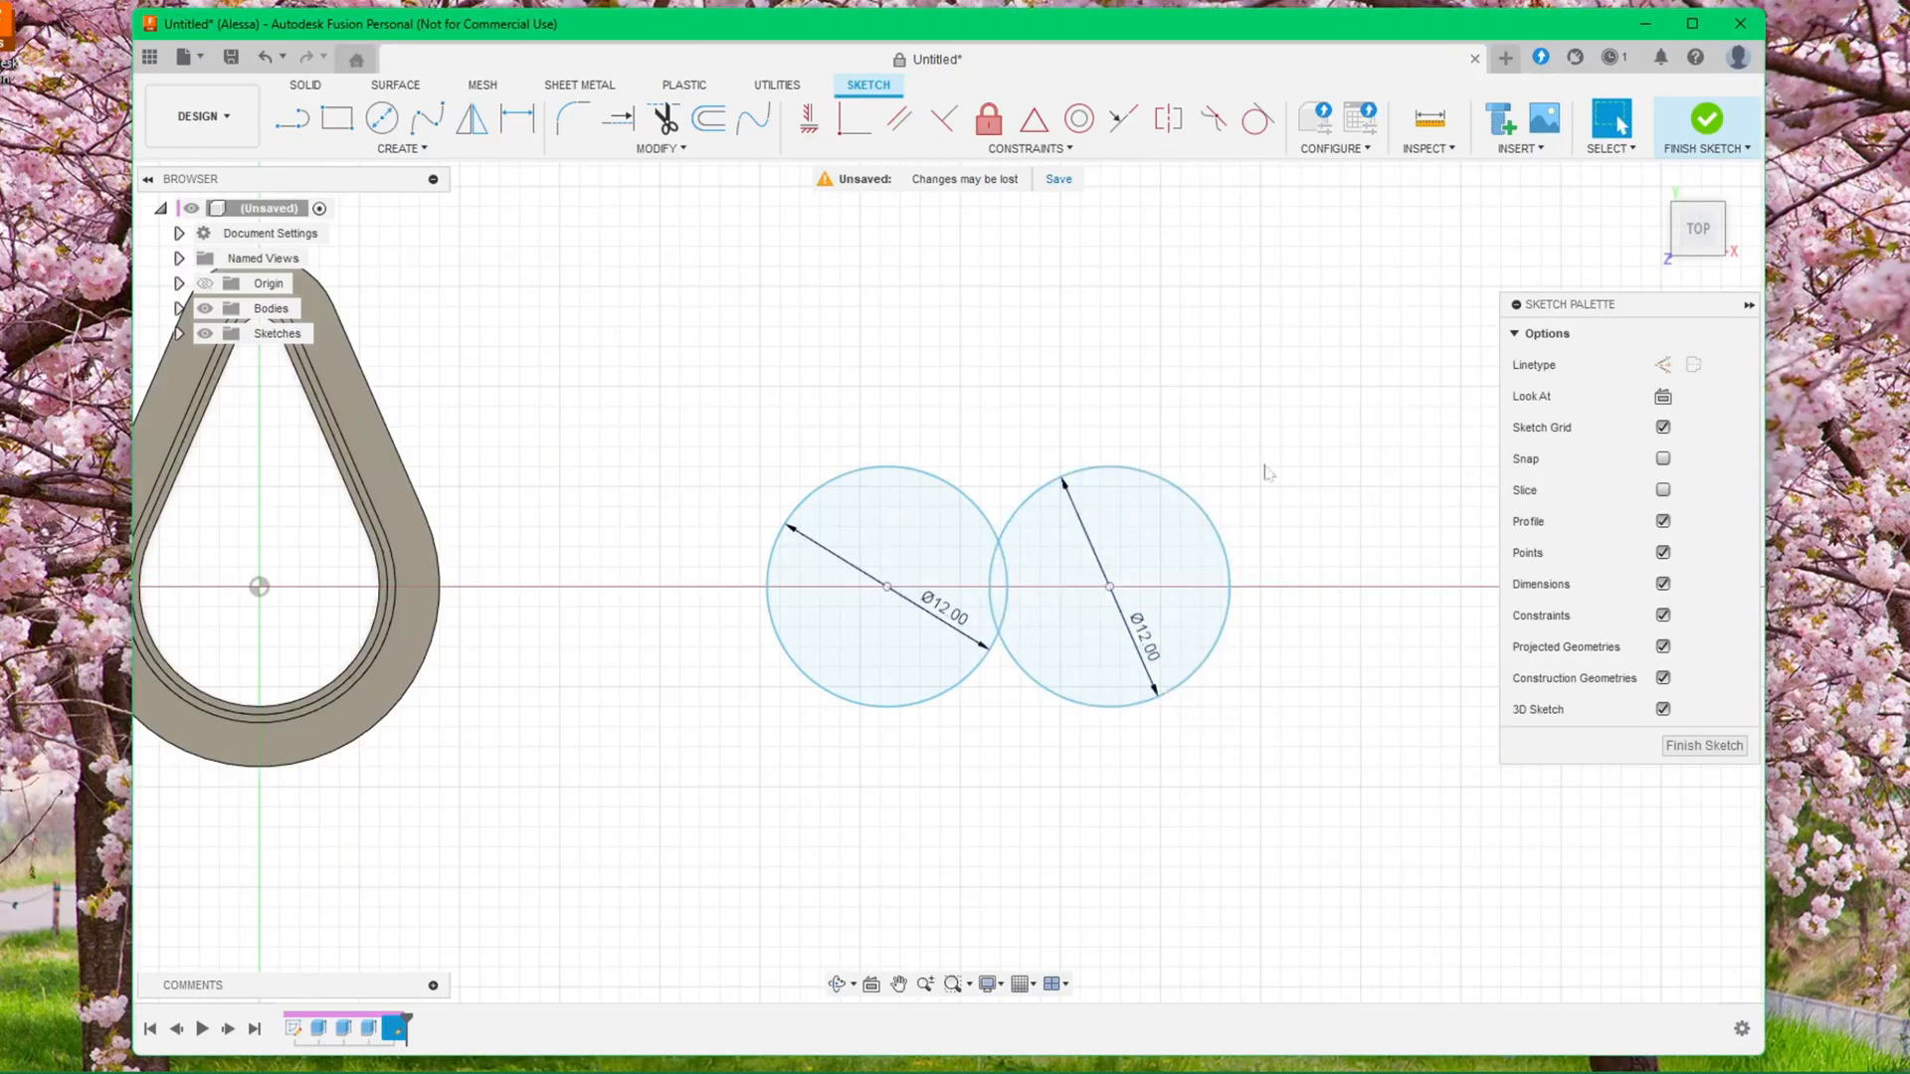
# Dimension the distance between the two circles' centres and set it to 10 mm
pyautogui.moveTo(1291, 430); pyautogui.dragTo(1256, 441, button='middle')
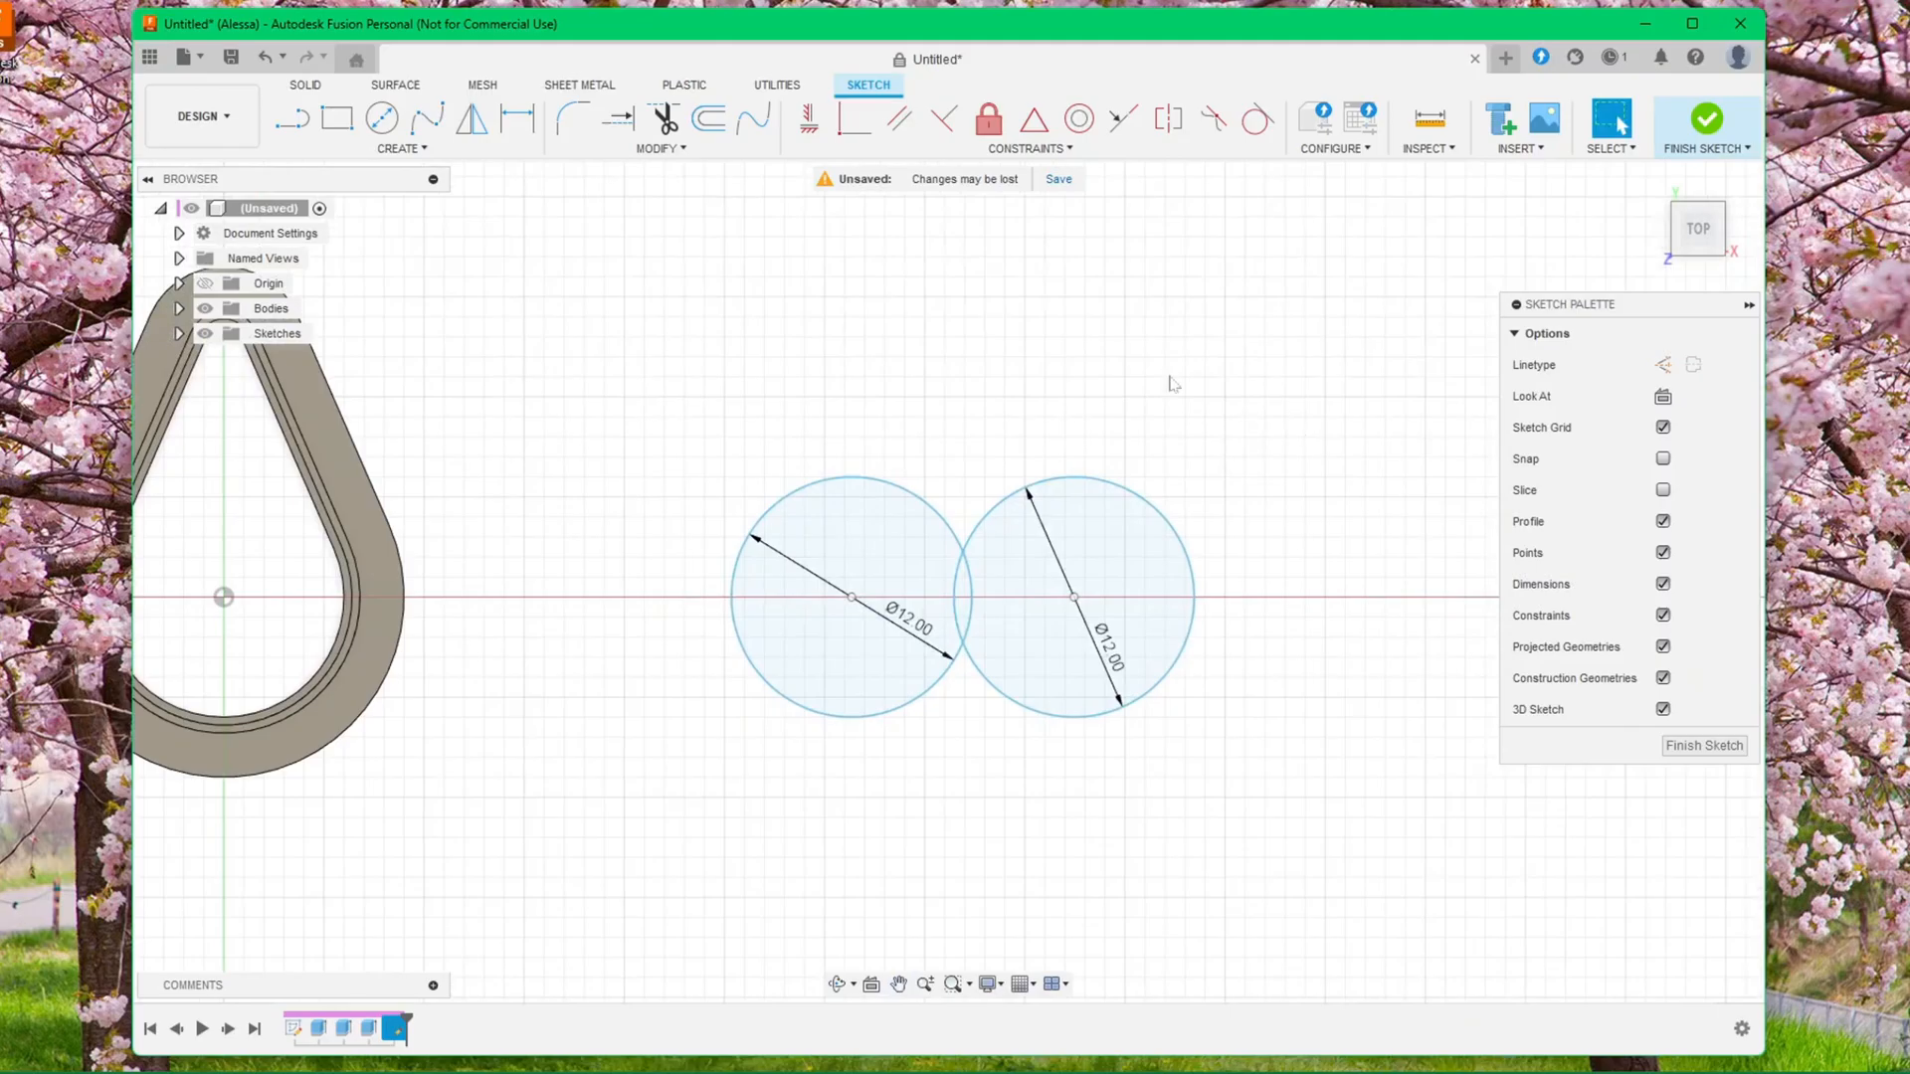
pyautogui.click(519, 120)
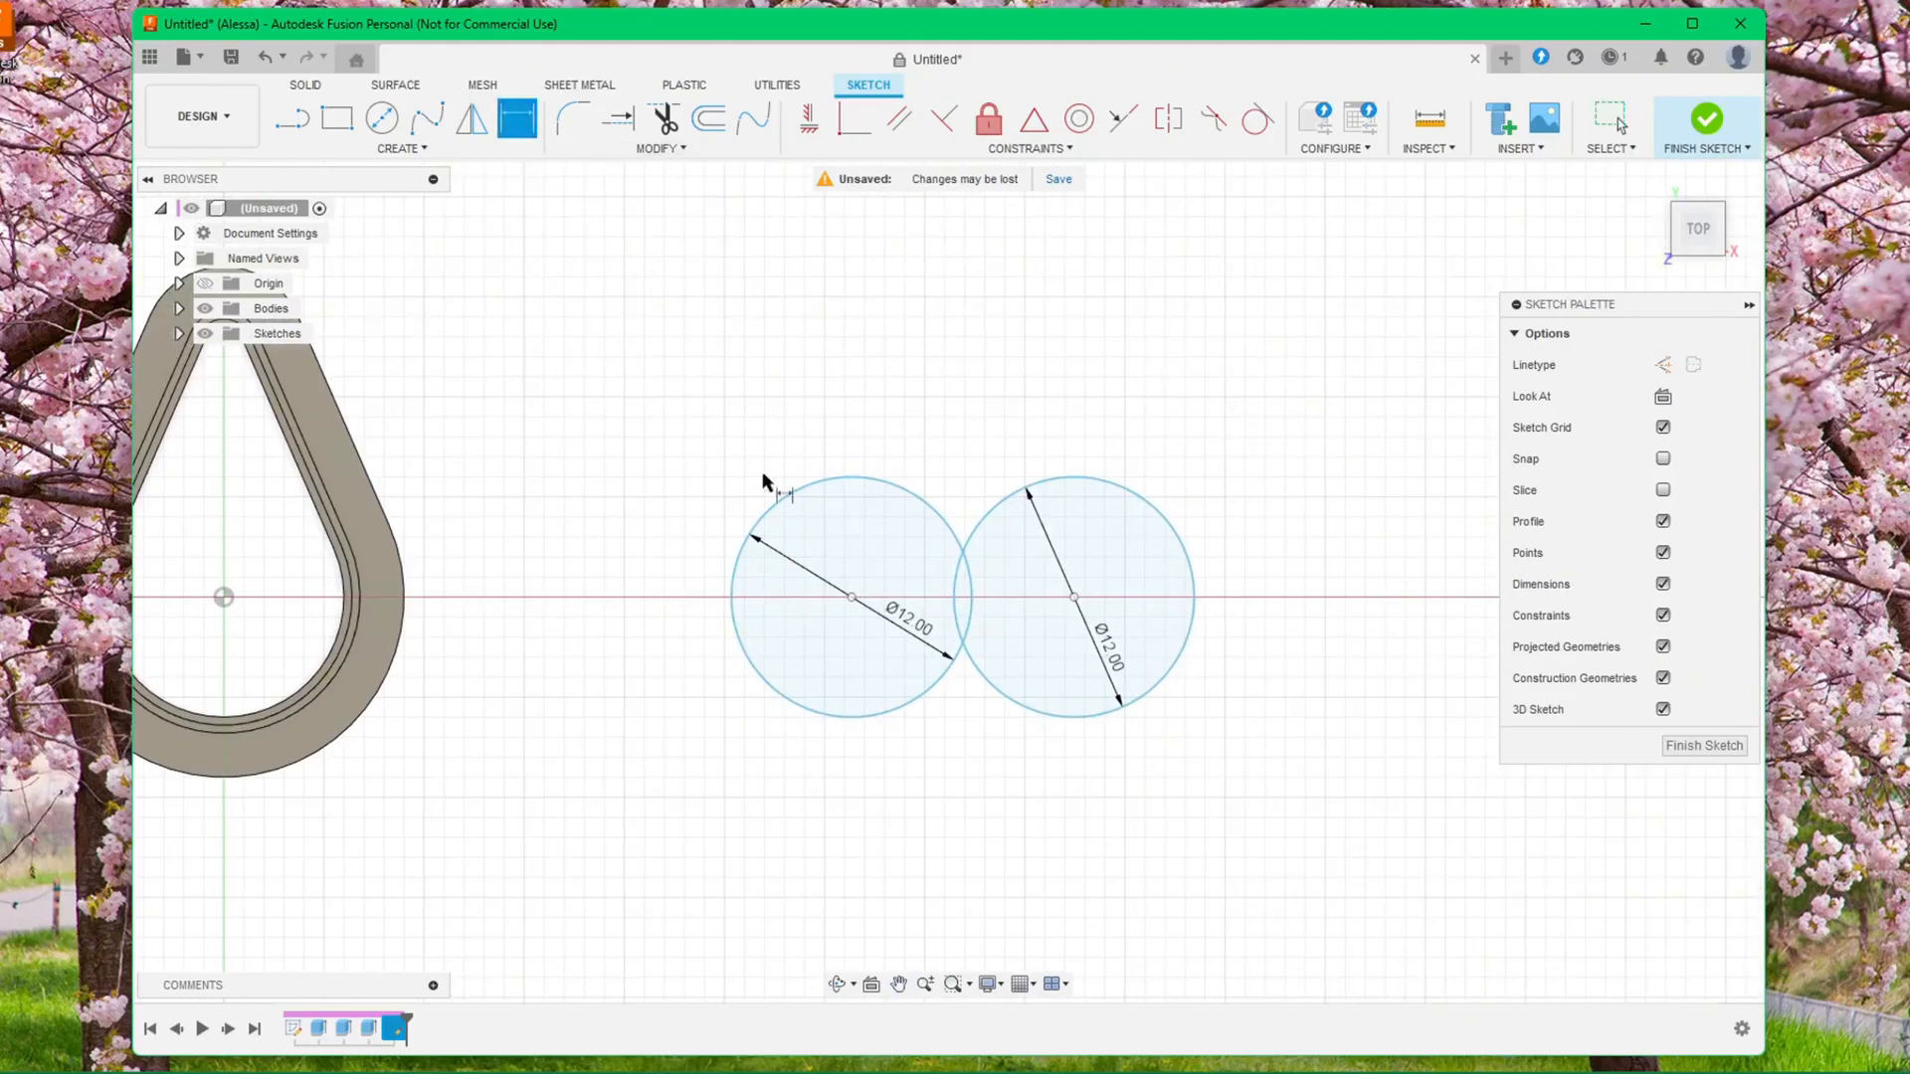
pyautogui.click(852, 597)
pyautogui.click(1074, 597)
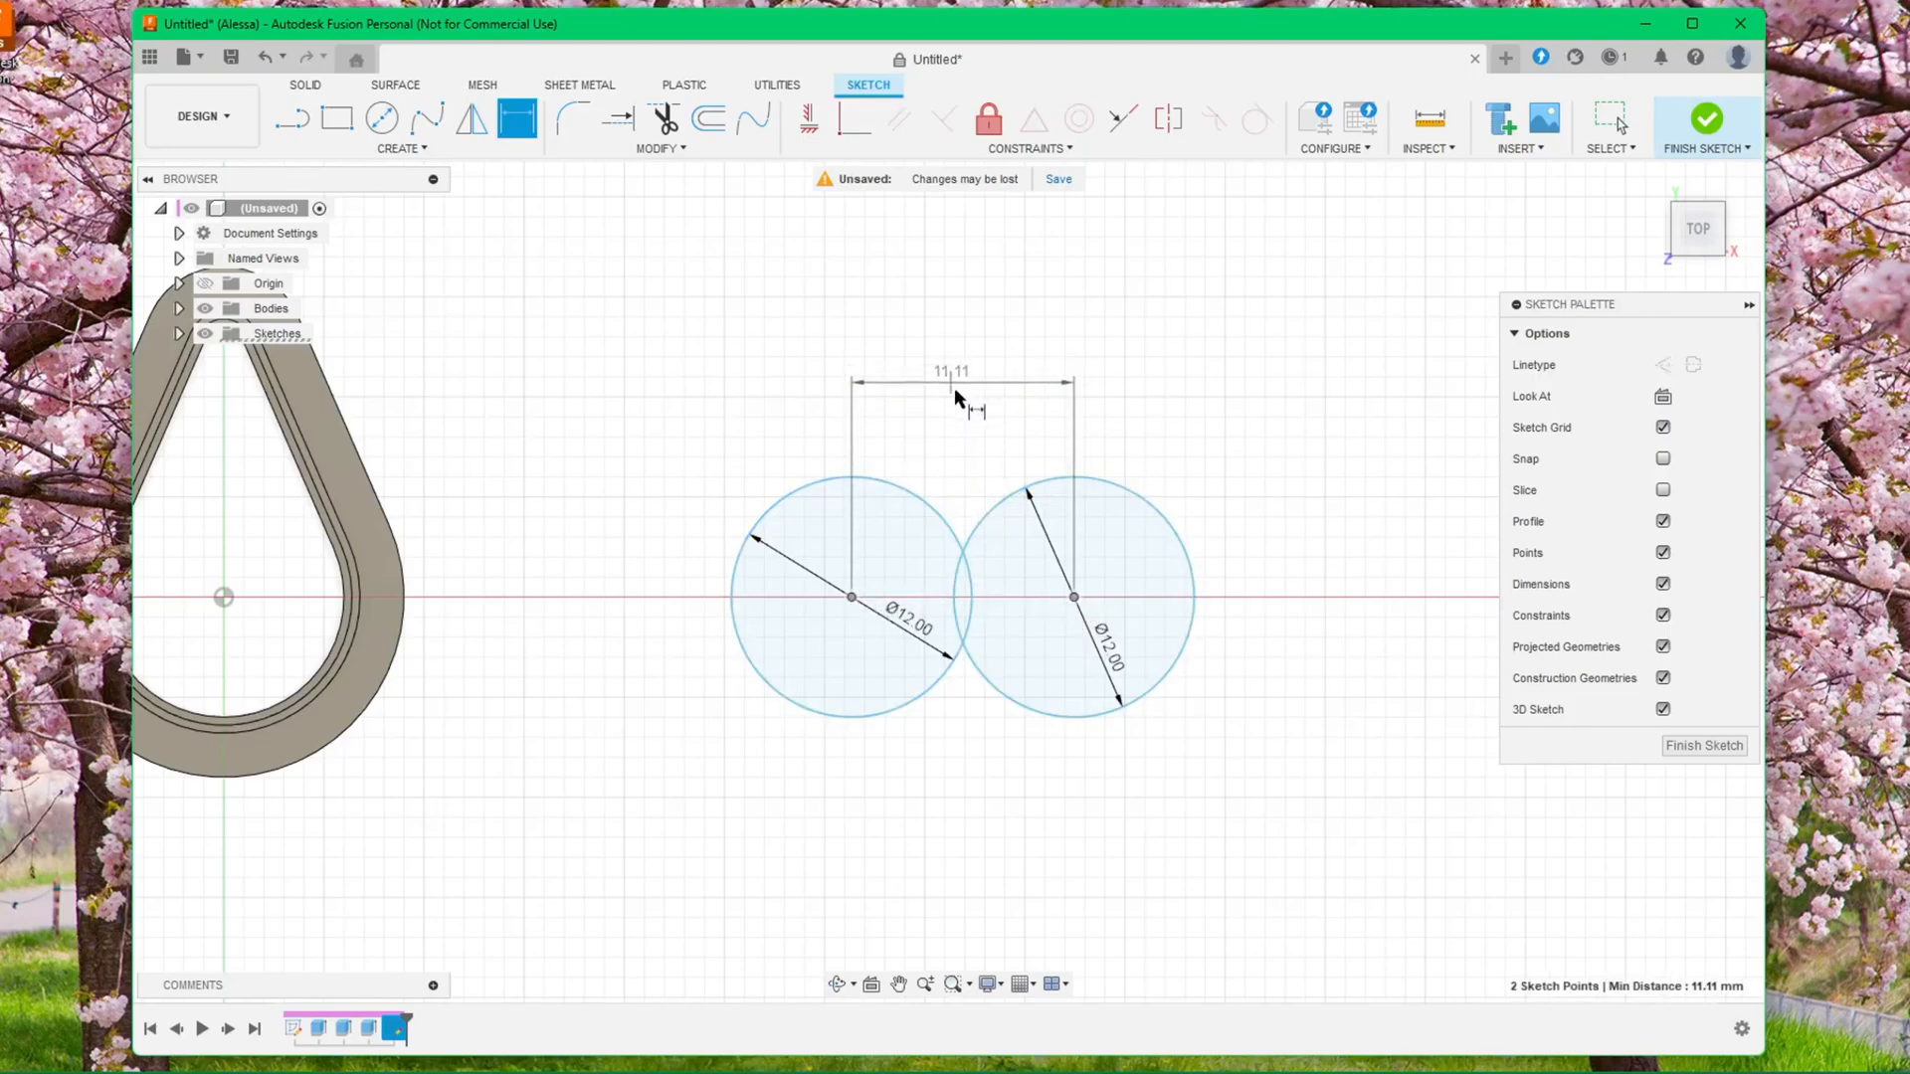
pyautogui.click(953, 356)
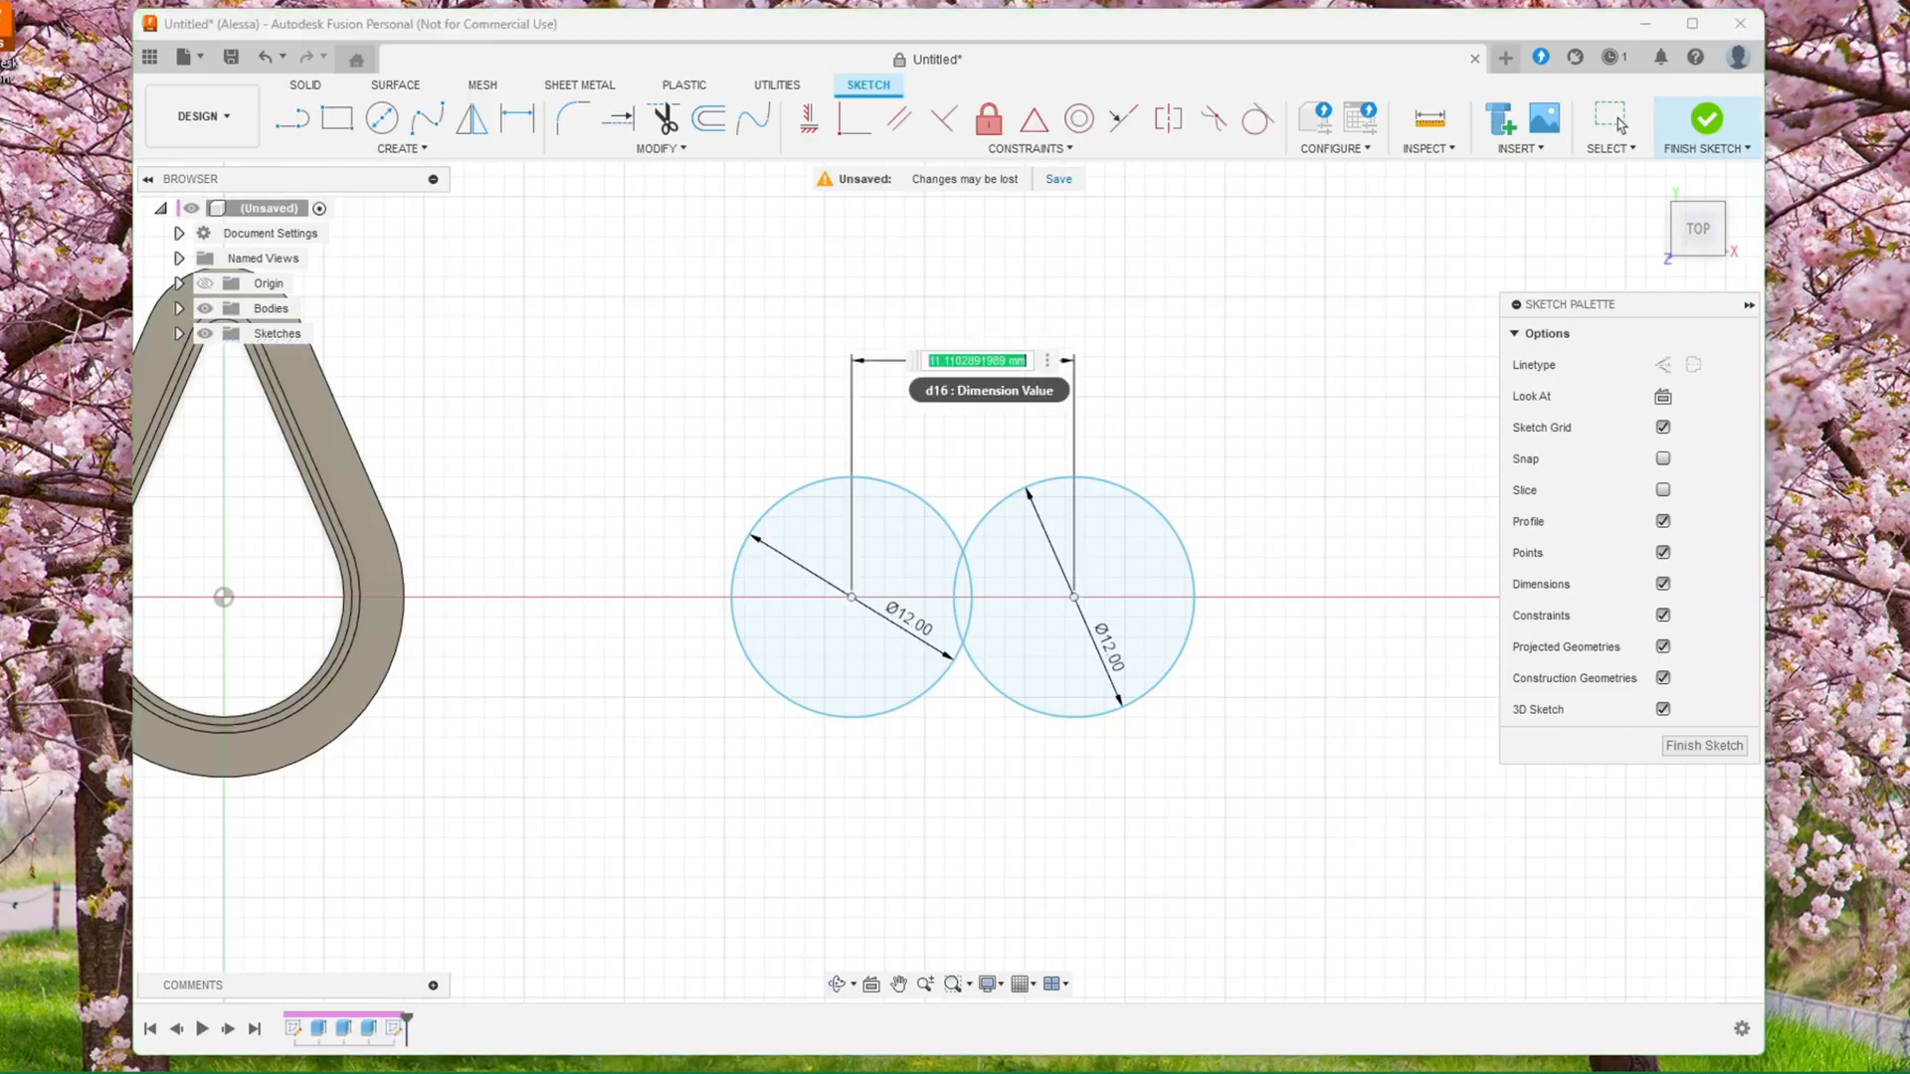
pyautogui.write('10')
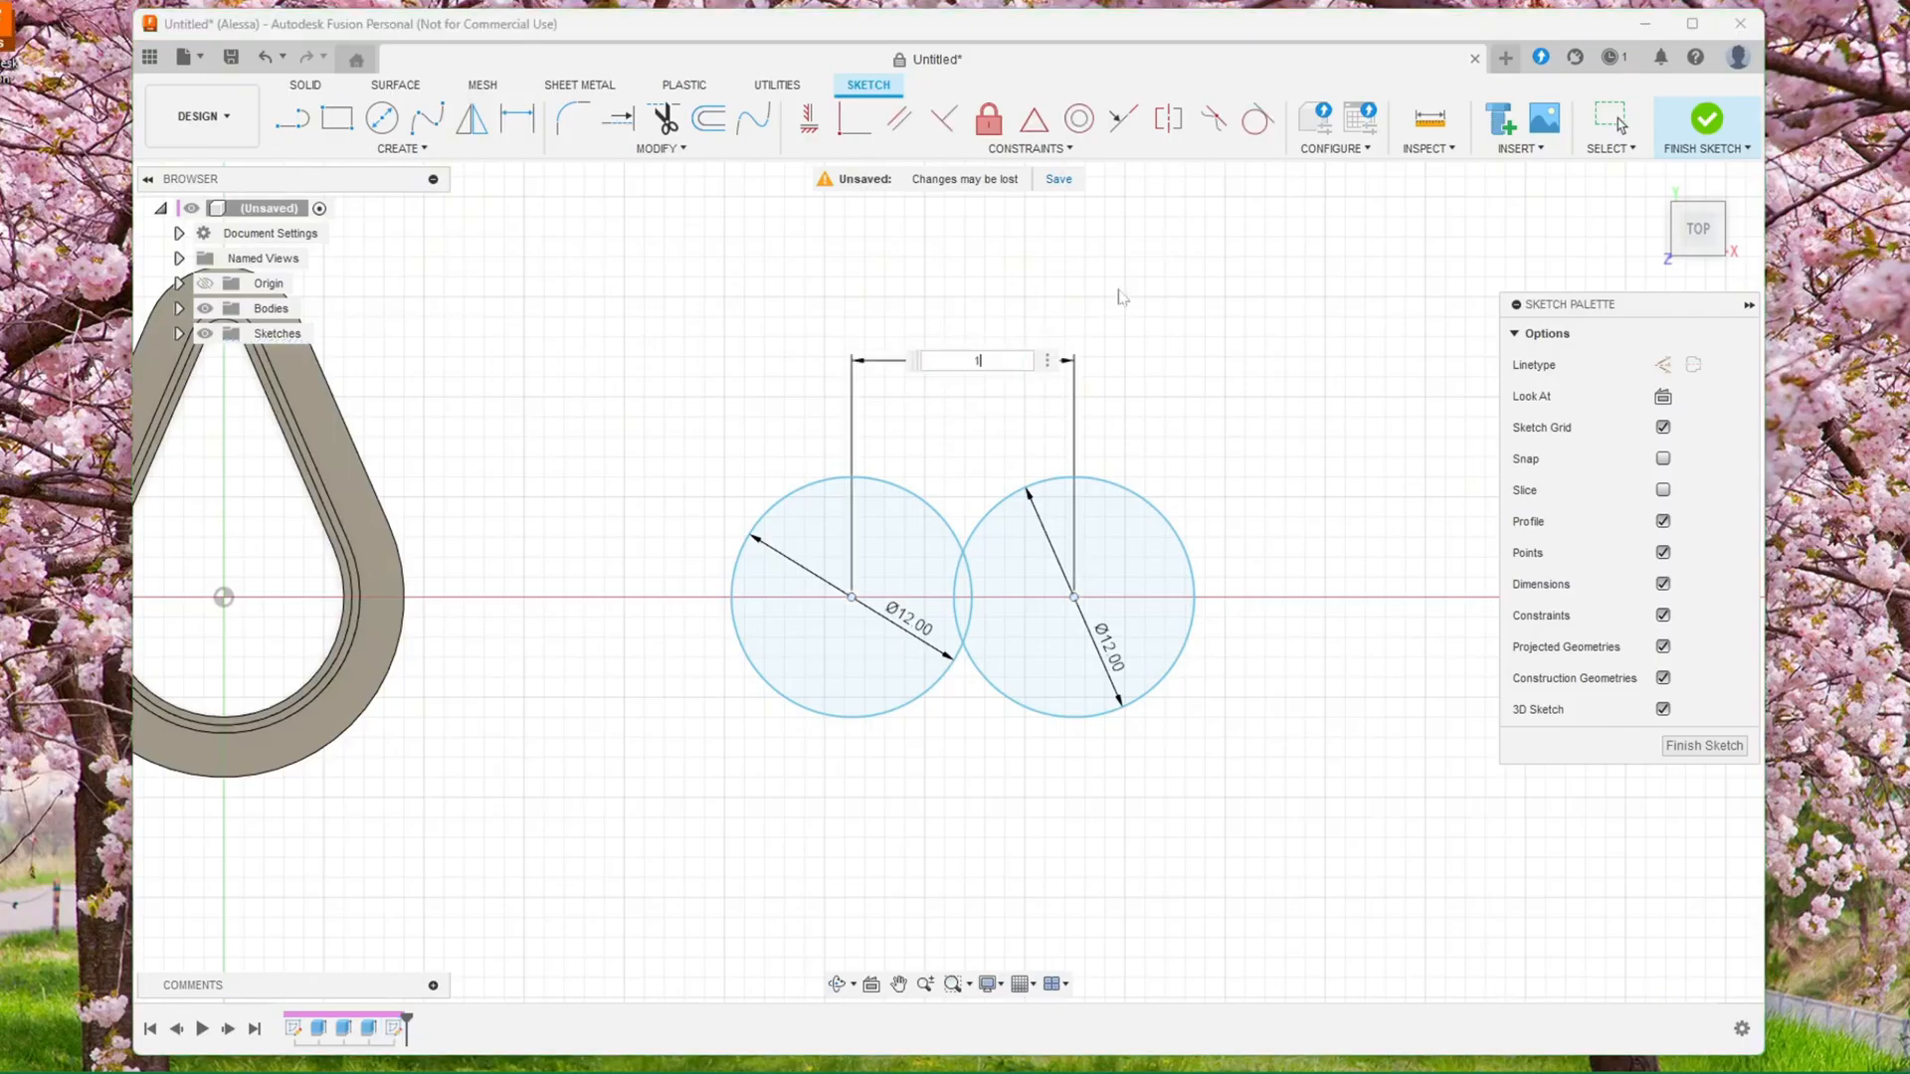
pyautogui.press('Return')
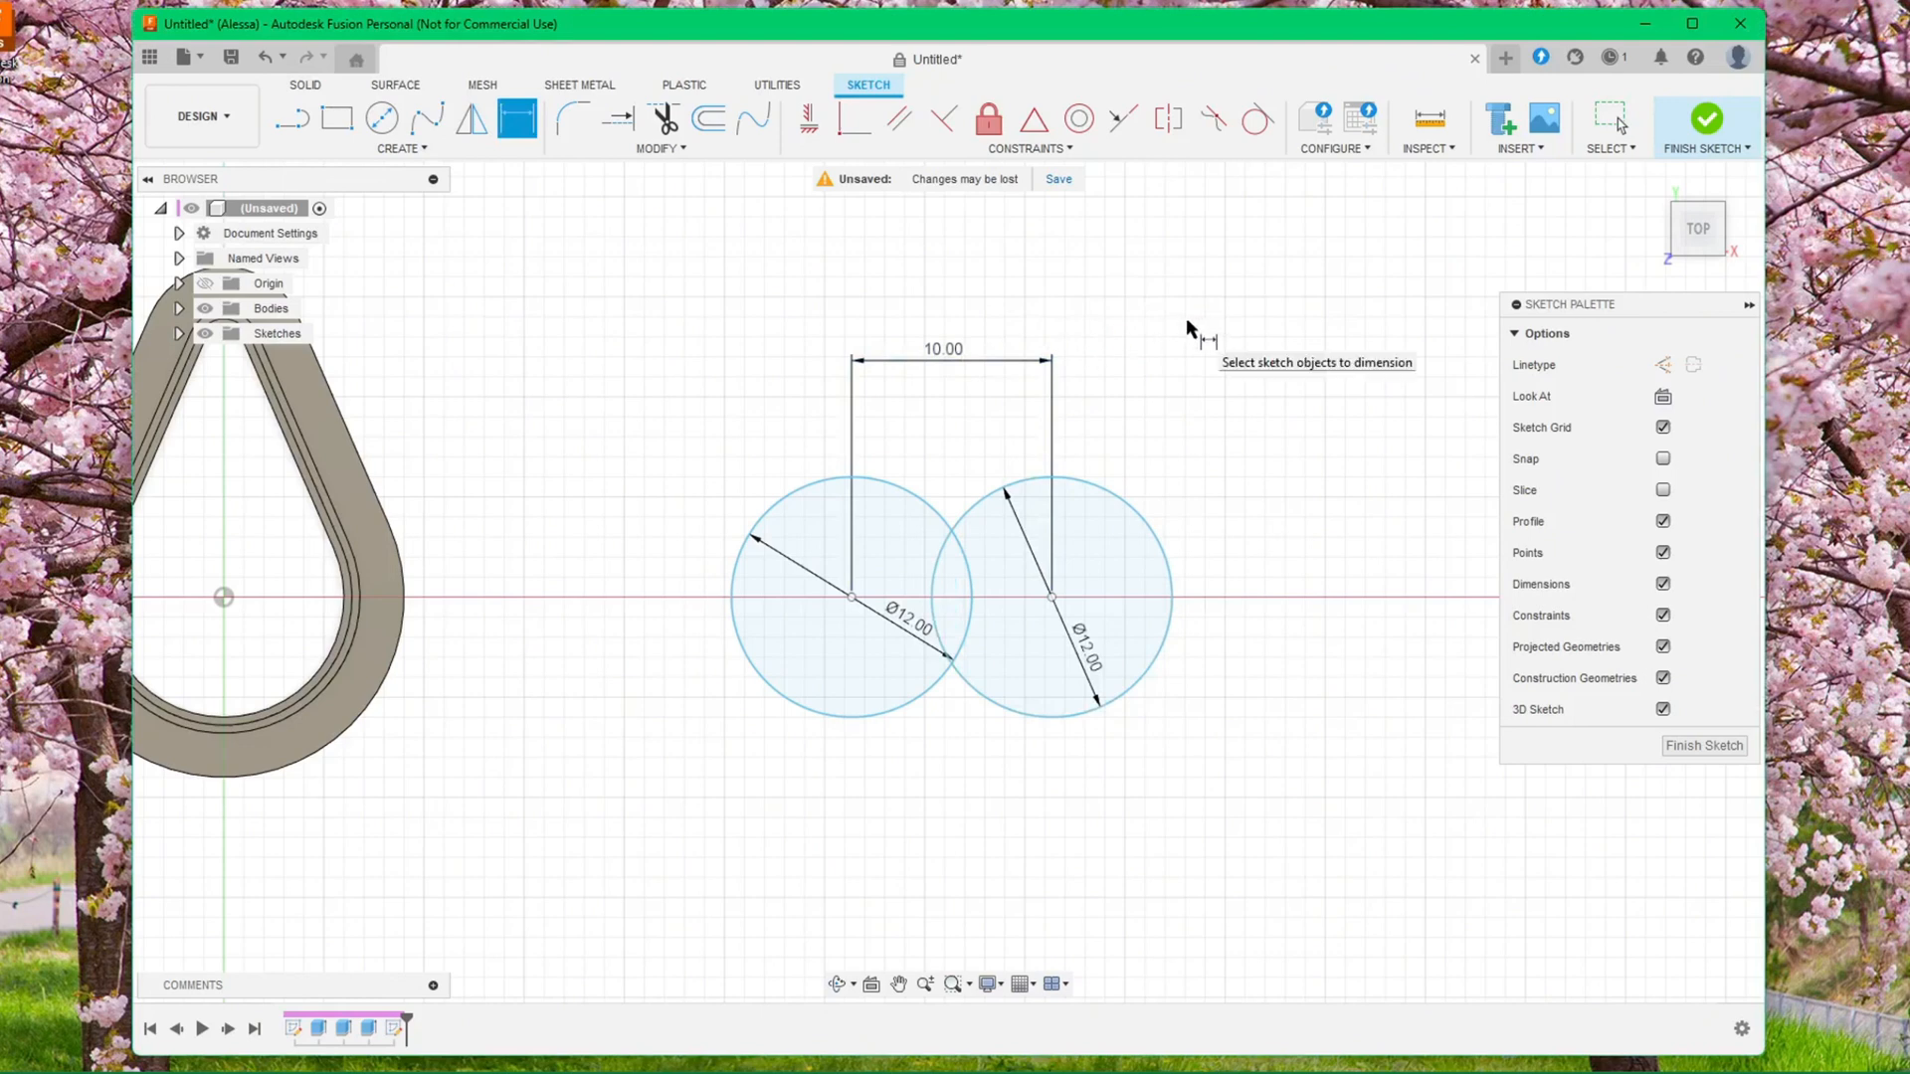
pyautogui.press('Escape')
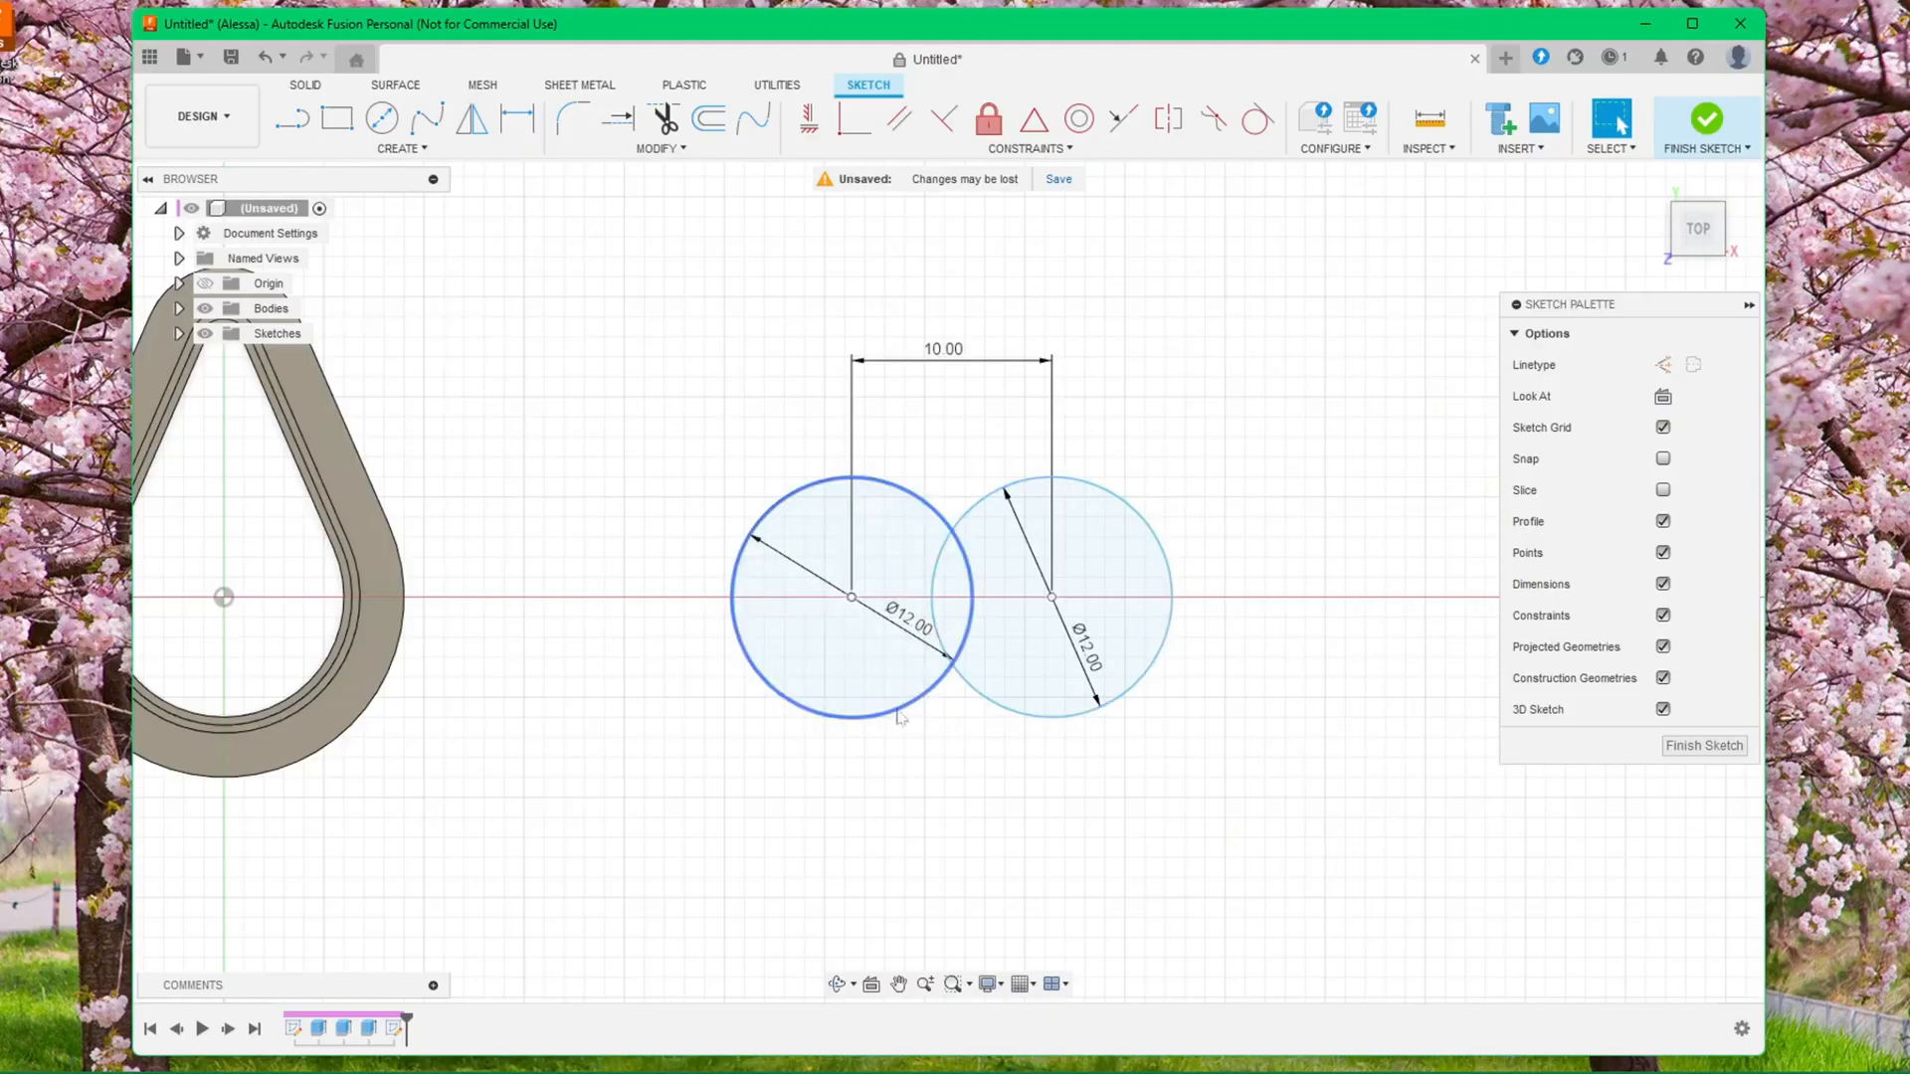
pyautogui.click(842, 717)
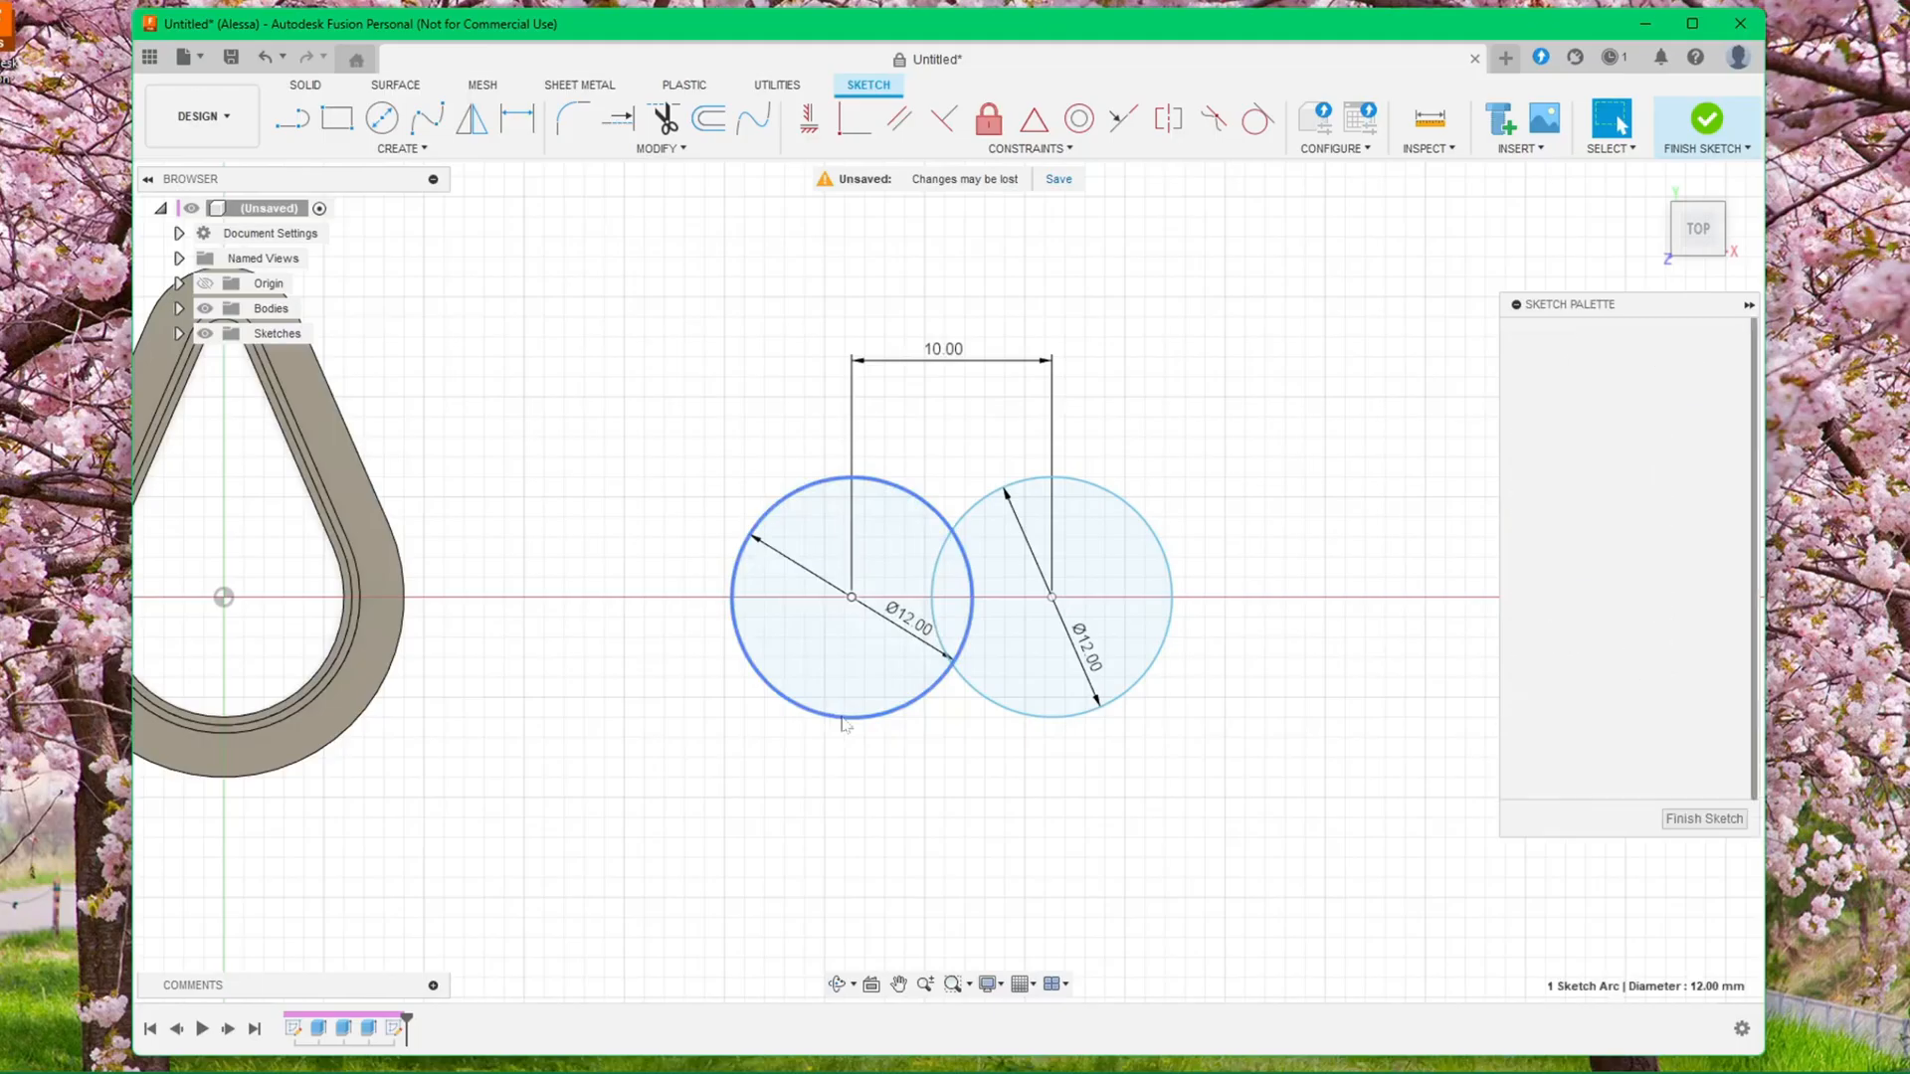
pyautogui.click(624, 684)
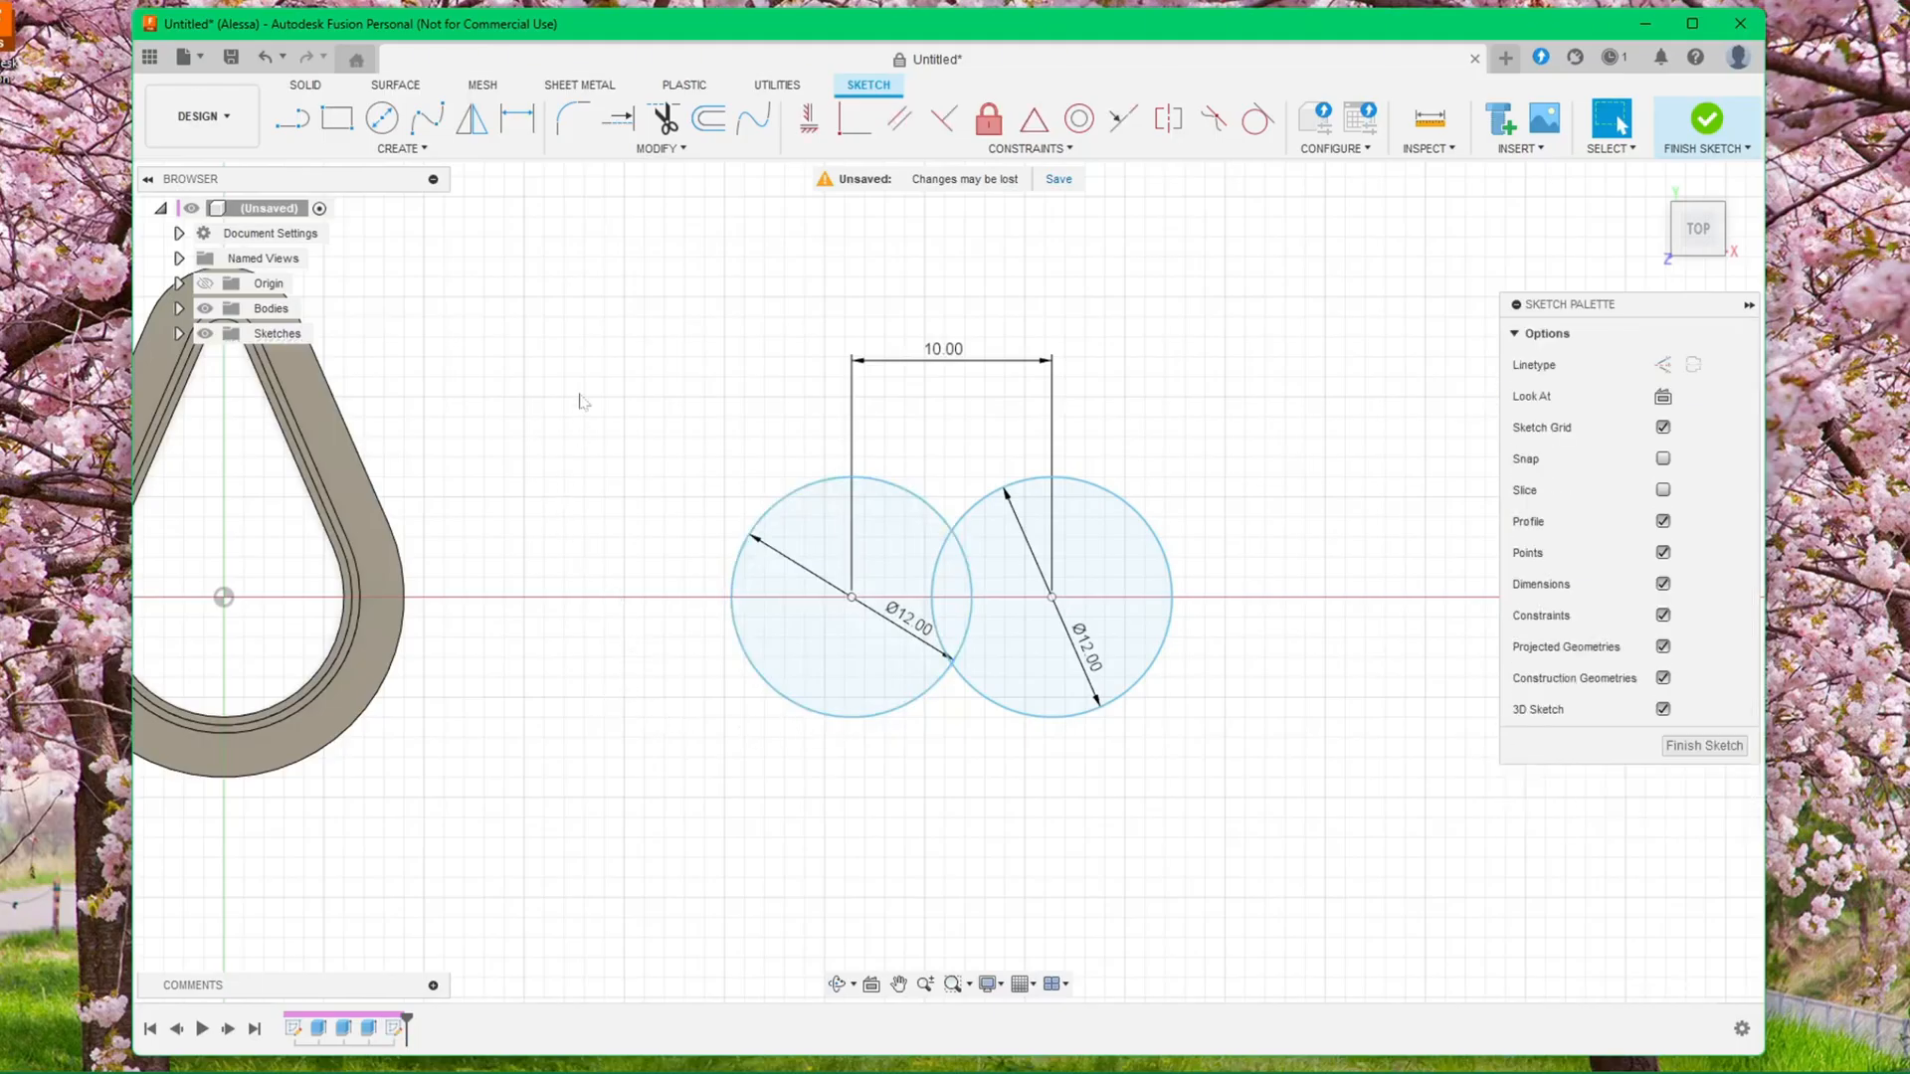
# Create a full circular pattern of the outer circle around the first circle's centre point with a quantity of 5
pyautogui.click(424, 157)
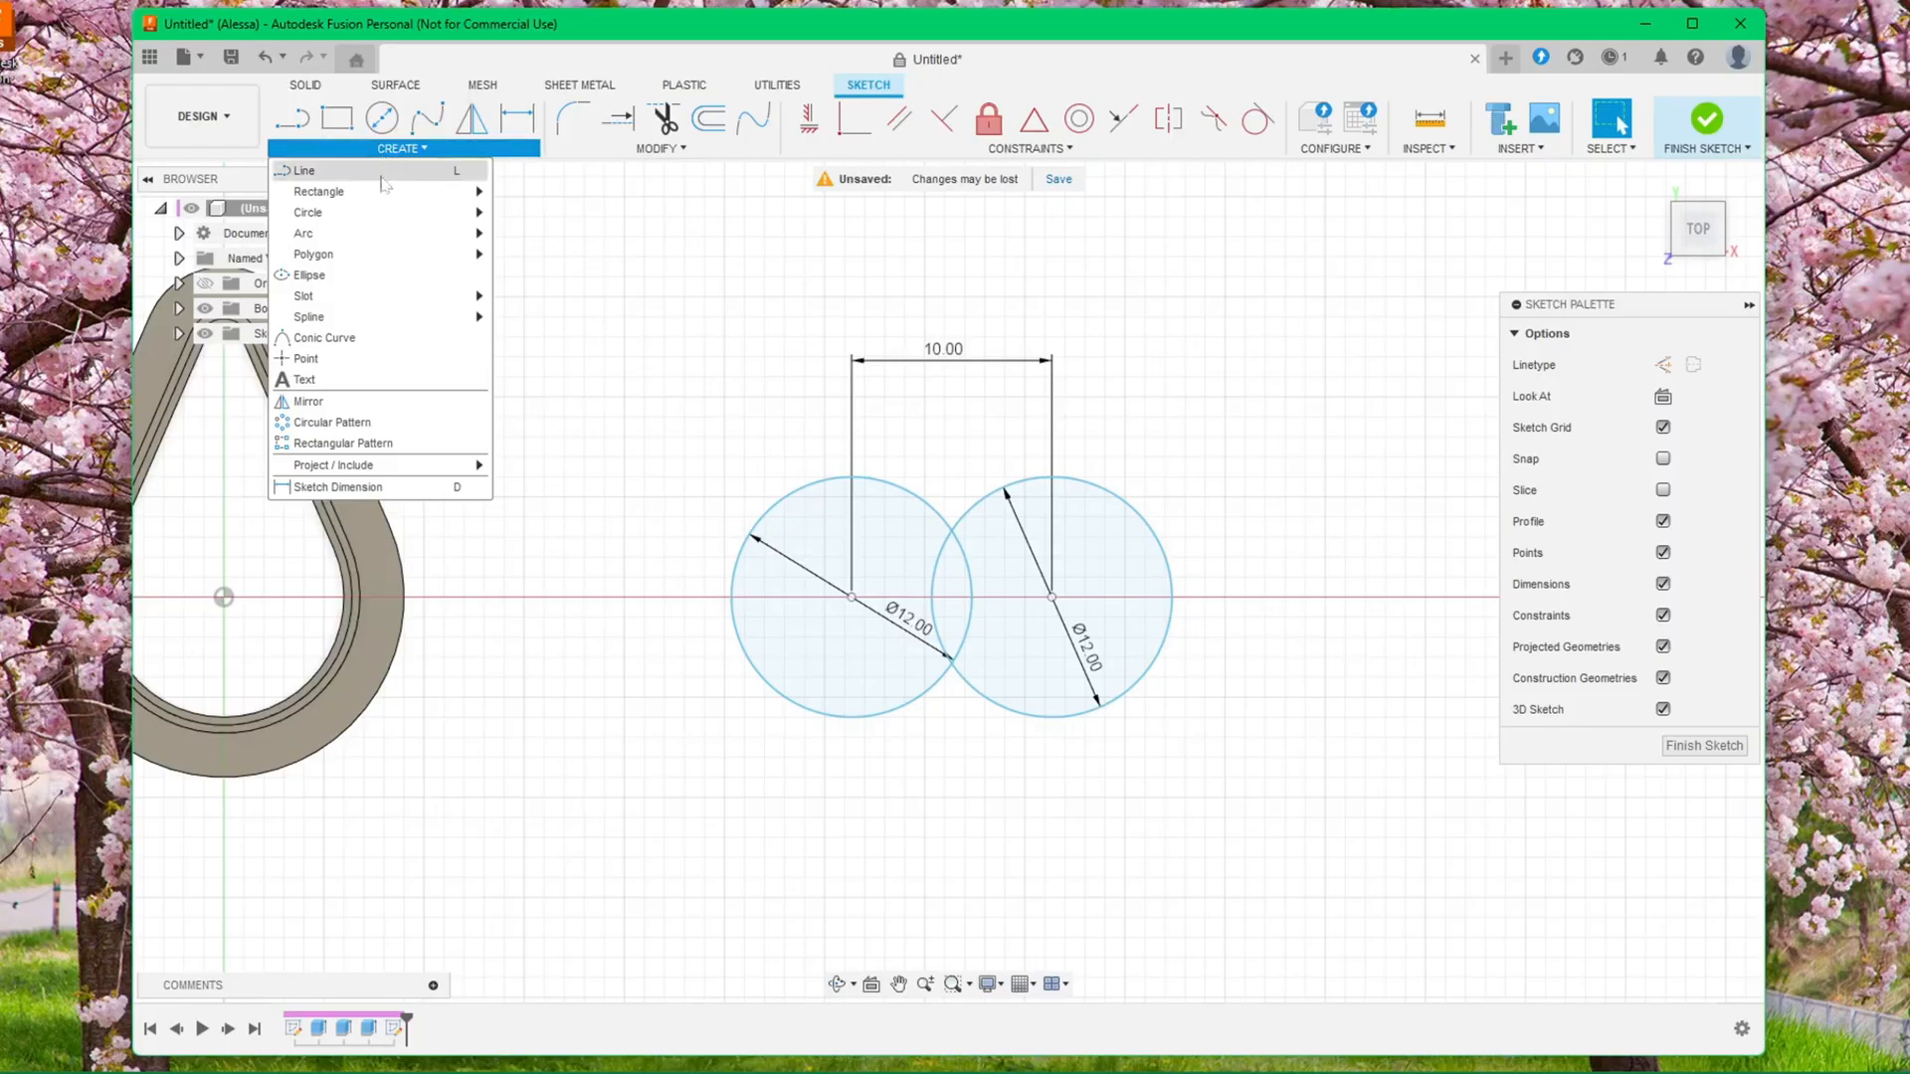
pyautogui.click(351, 428)
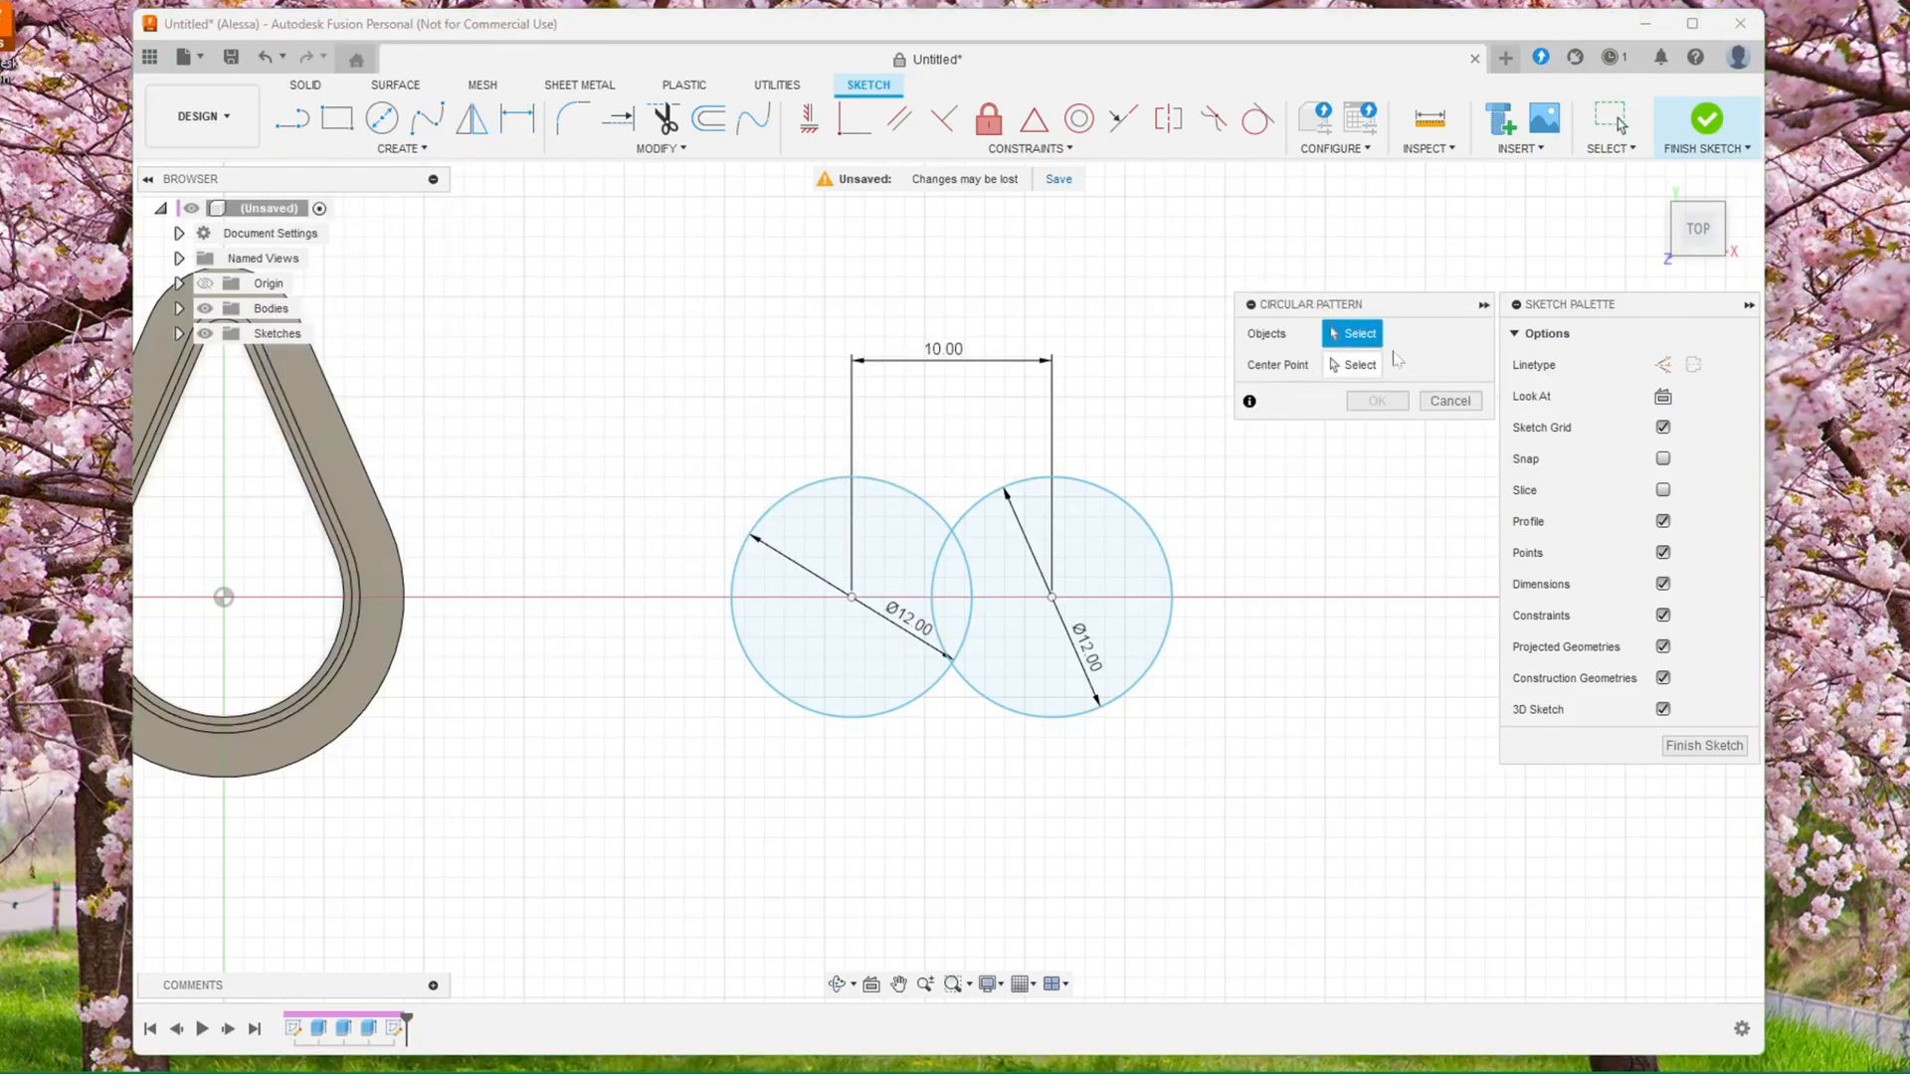
pyautogui.click(1118, 497)
pyautogui.click(1355, 365)
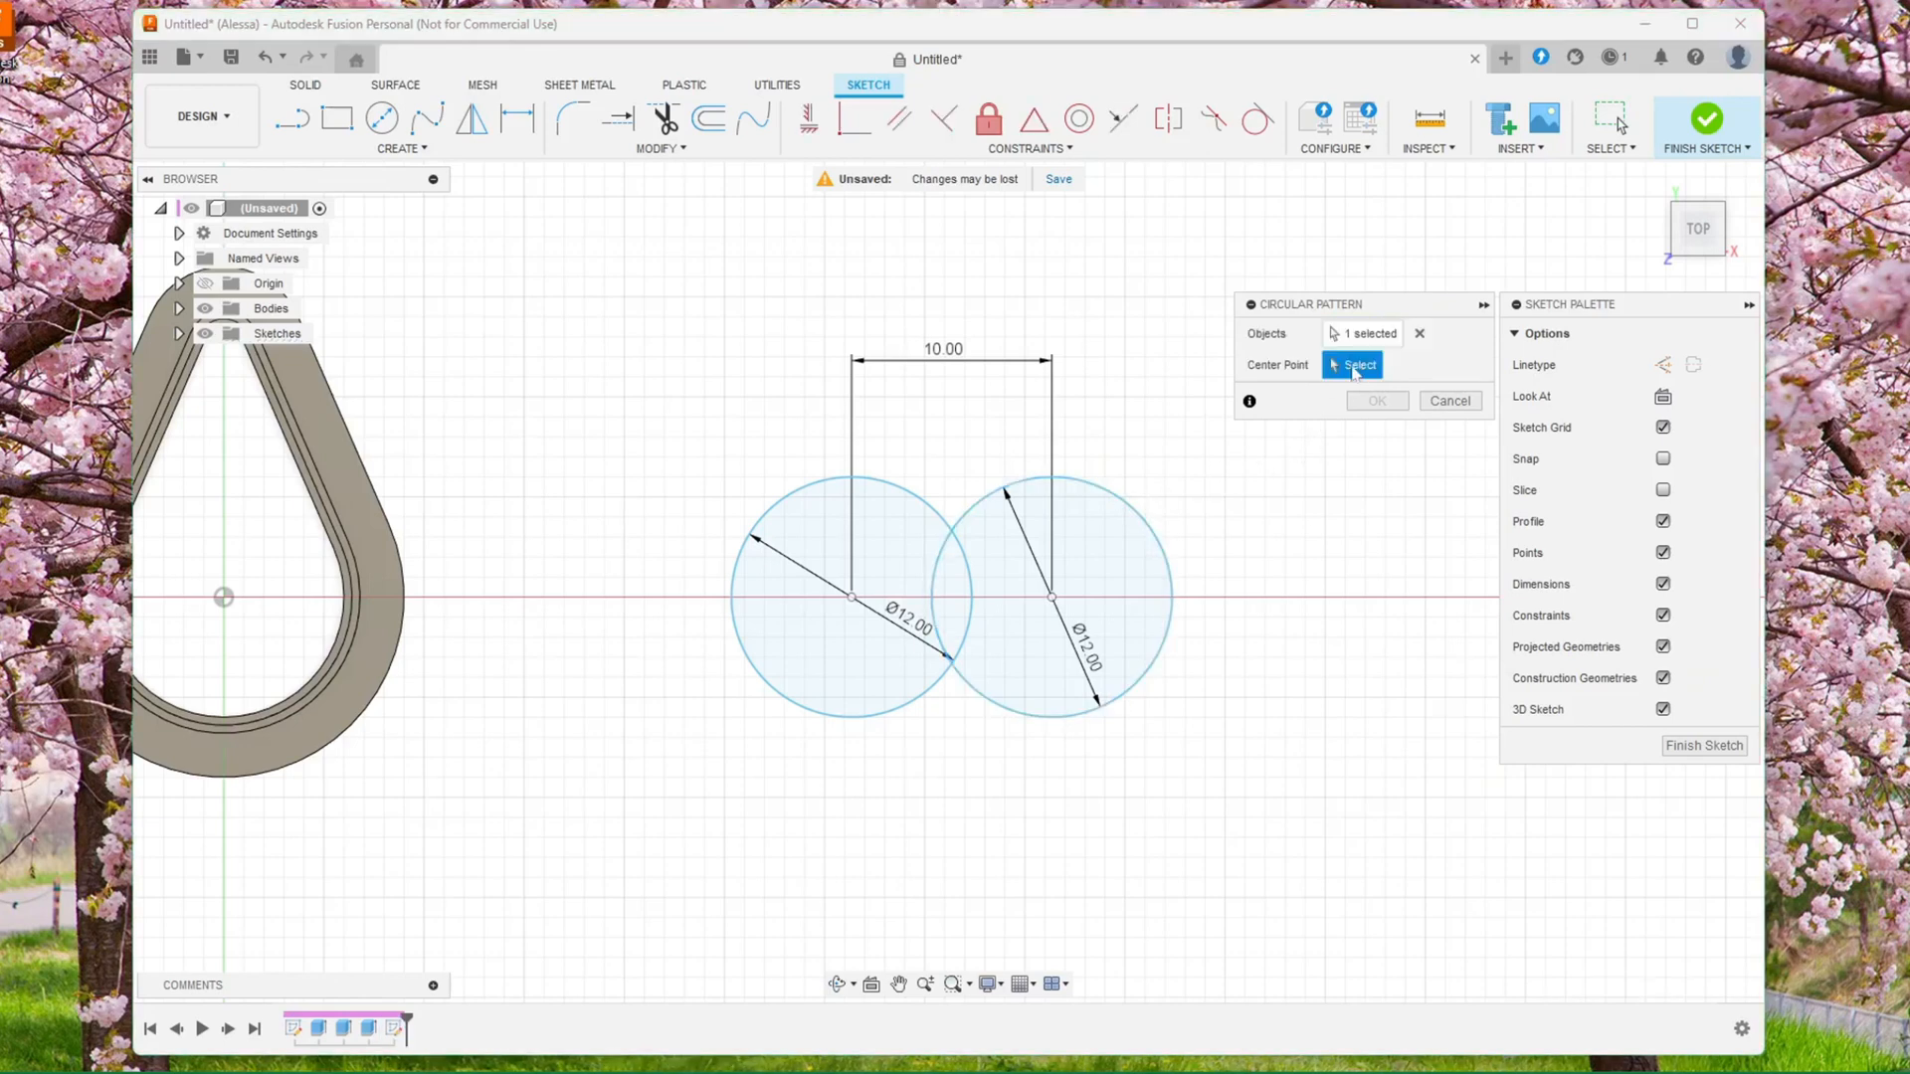
pyautogui.click(852, 599)
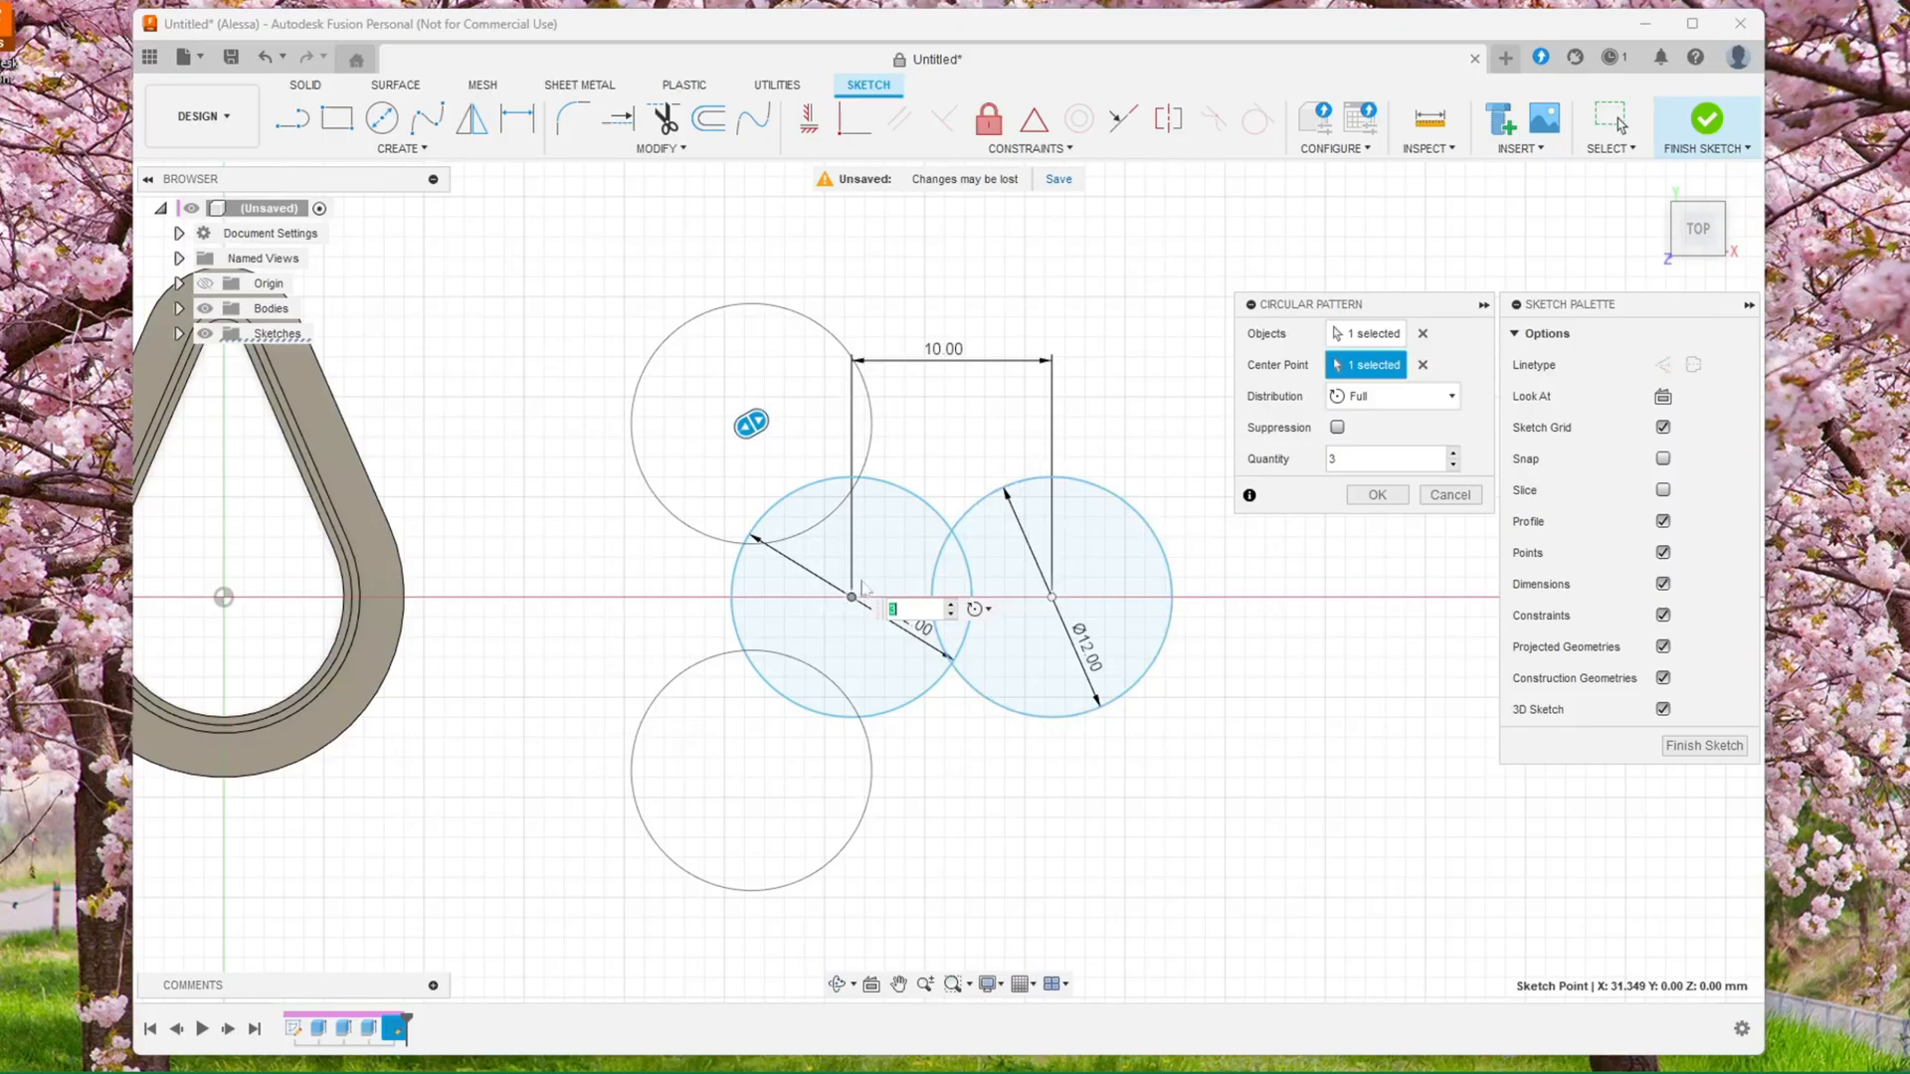
pyautogui.click(951, 606)
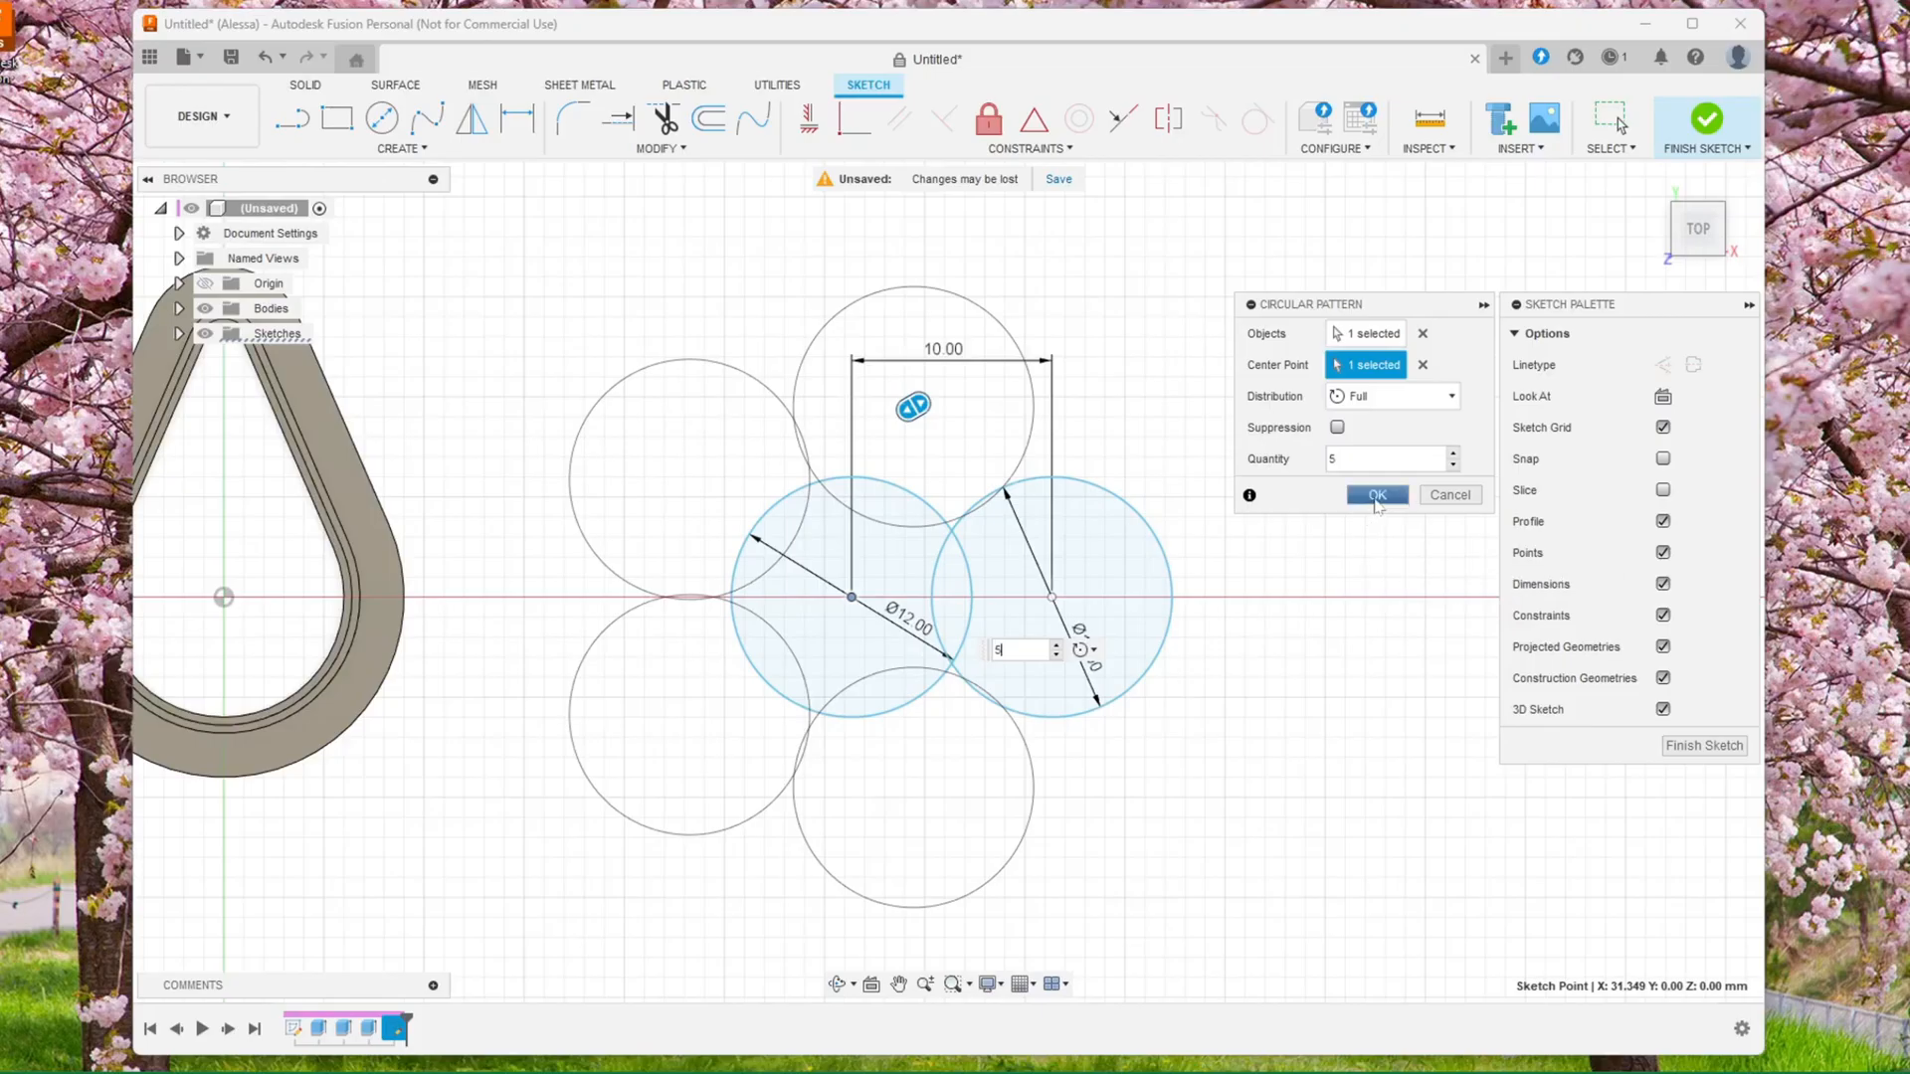
pyautogui.click(1377, 497)
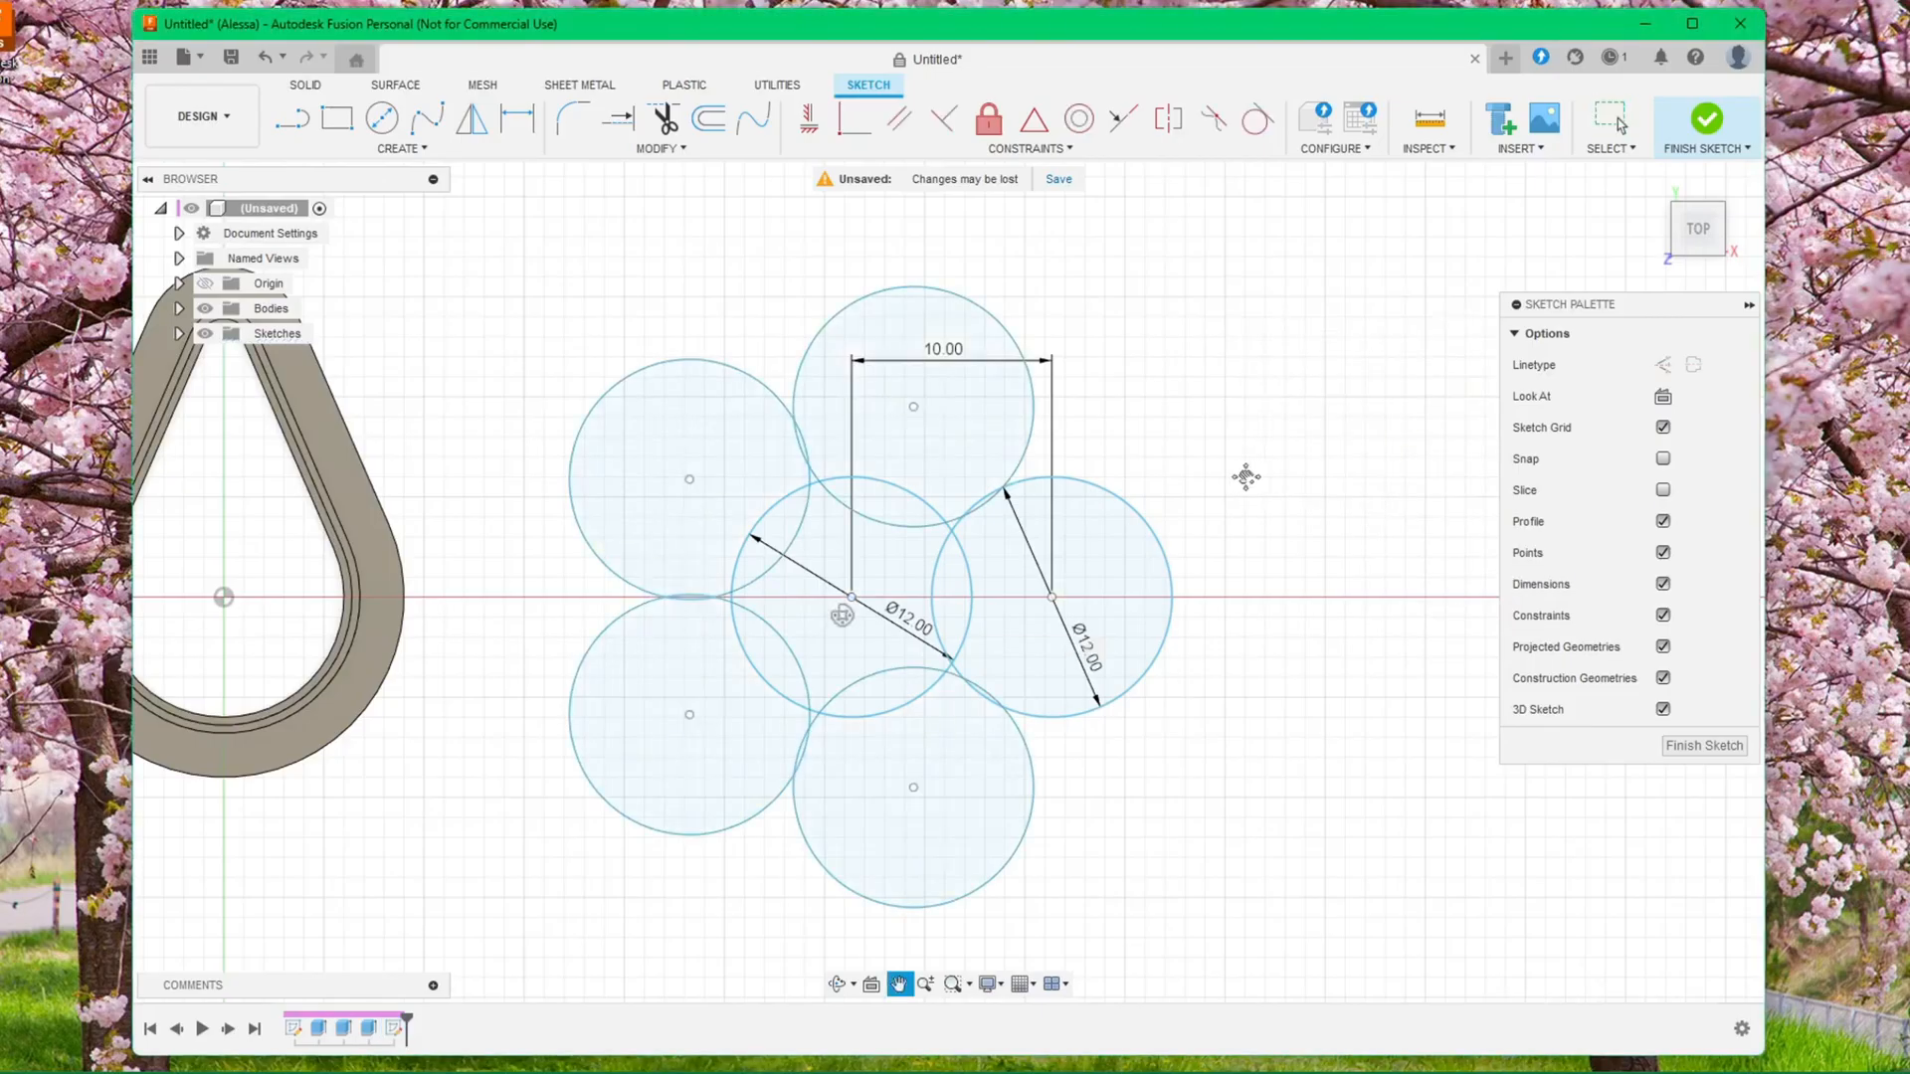
pyautogui.moveTo(1244, 474); pyautogui.dragTo(1282, 480, button='middle')
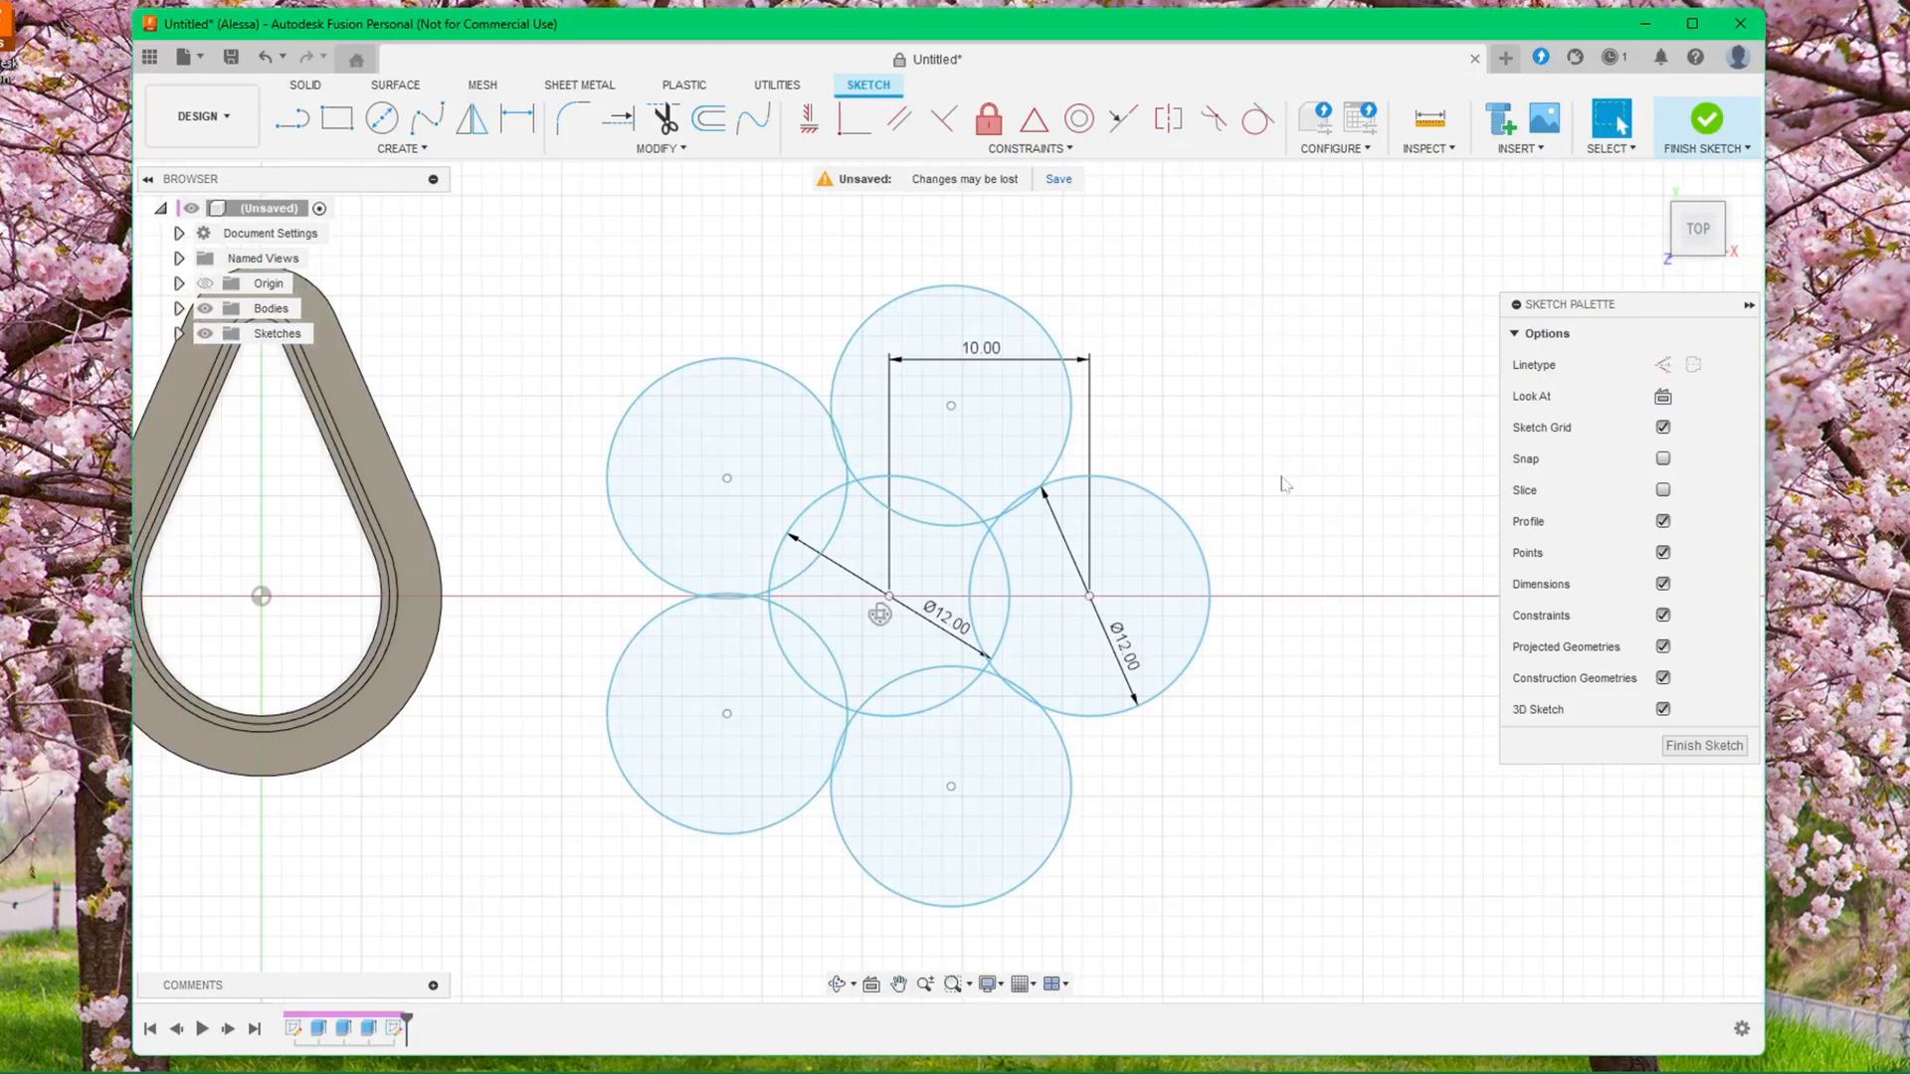
# Delete the central circle and trim the overlapping inner arcs of the five patterned circles to leave a single flower outline
pyautogui.click(962, 699)
pyautogui.press('Delete')
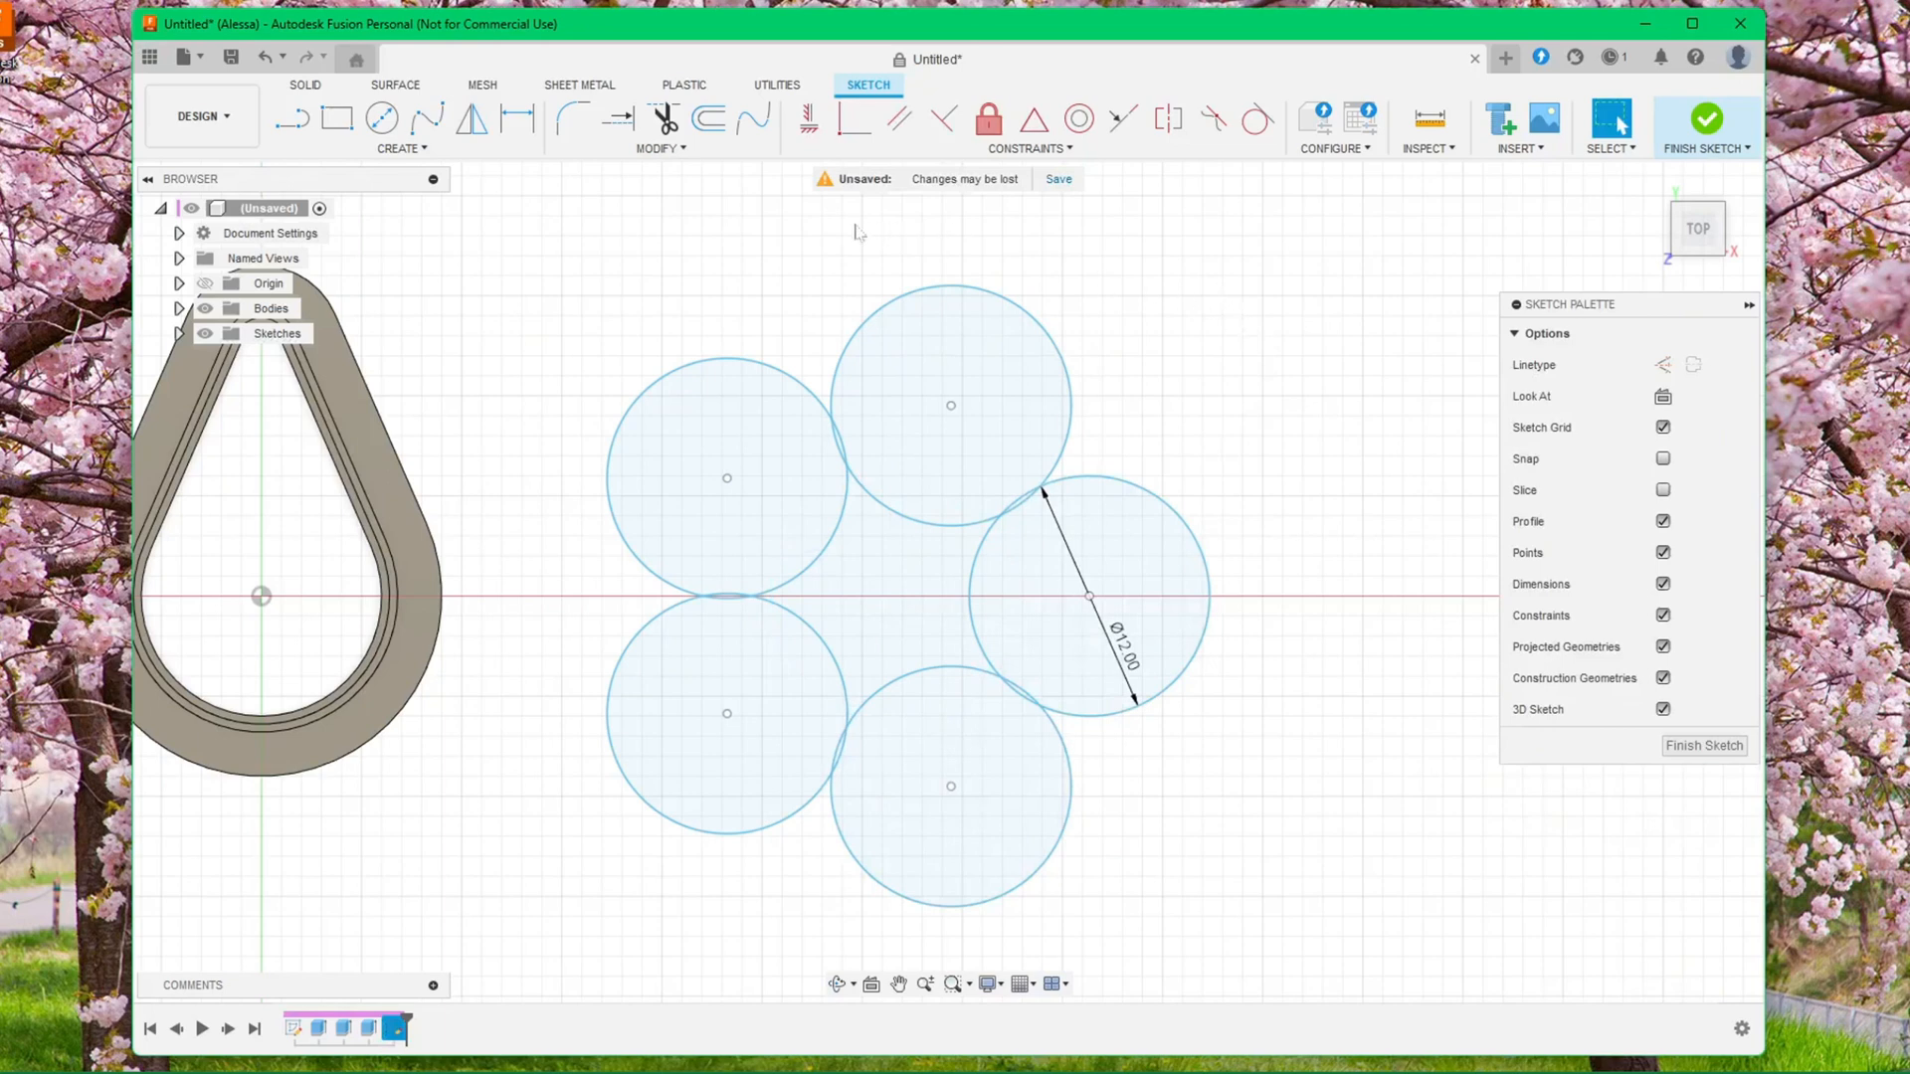
pyautogui.click(666, 121)
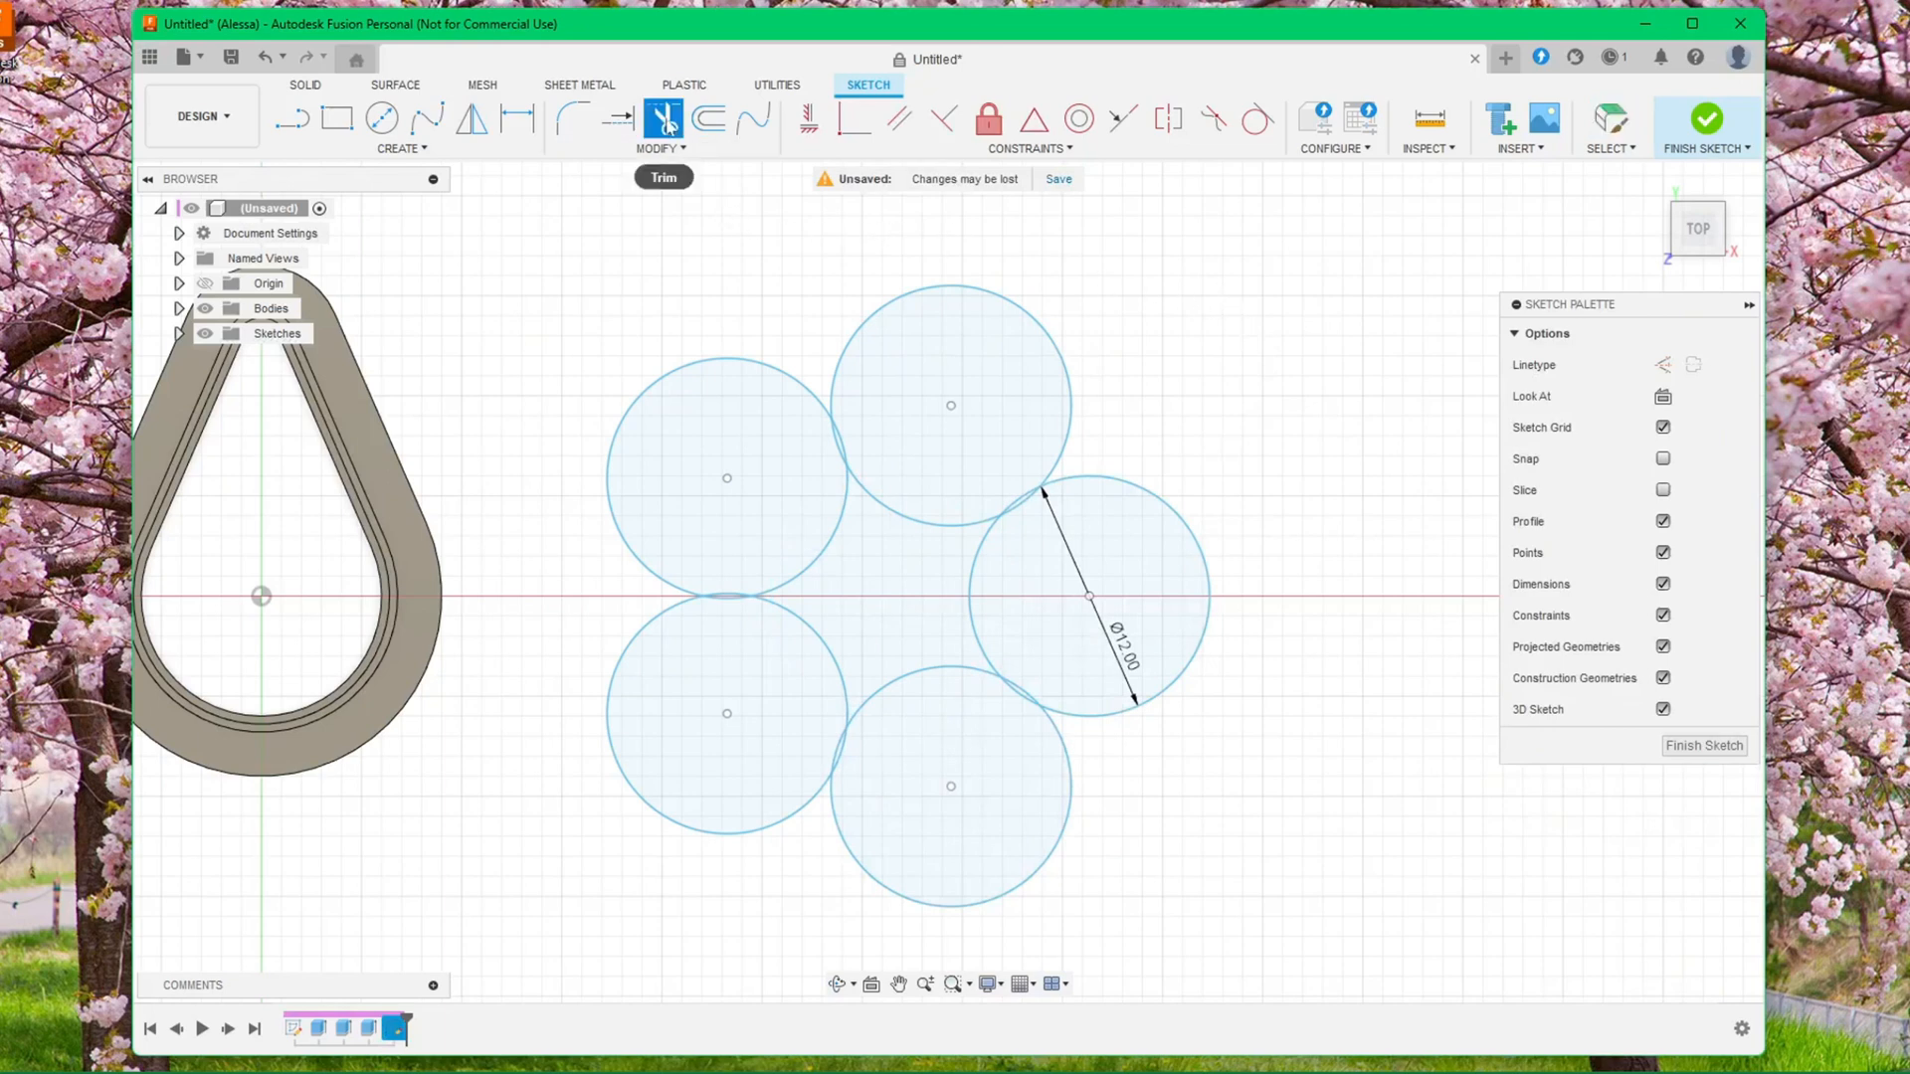
pyautogui.click(840, 459)
pyautogui.click(838, 475)
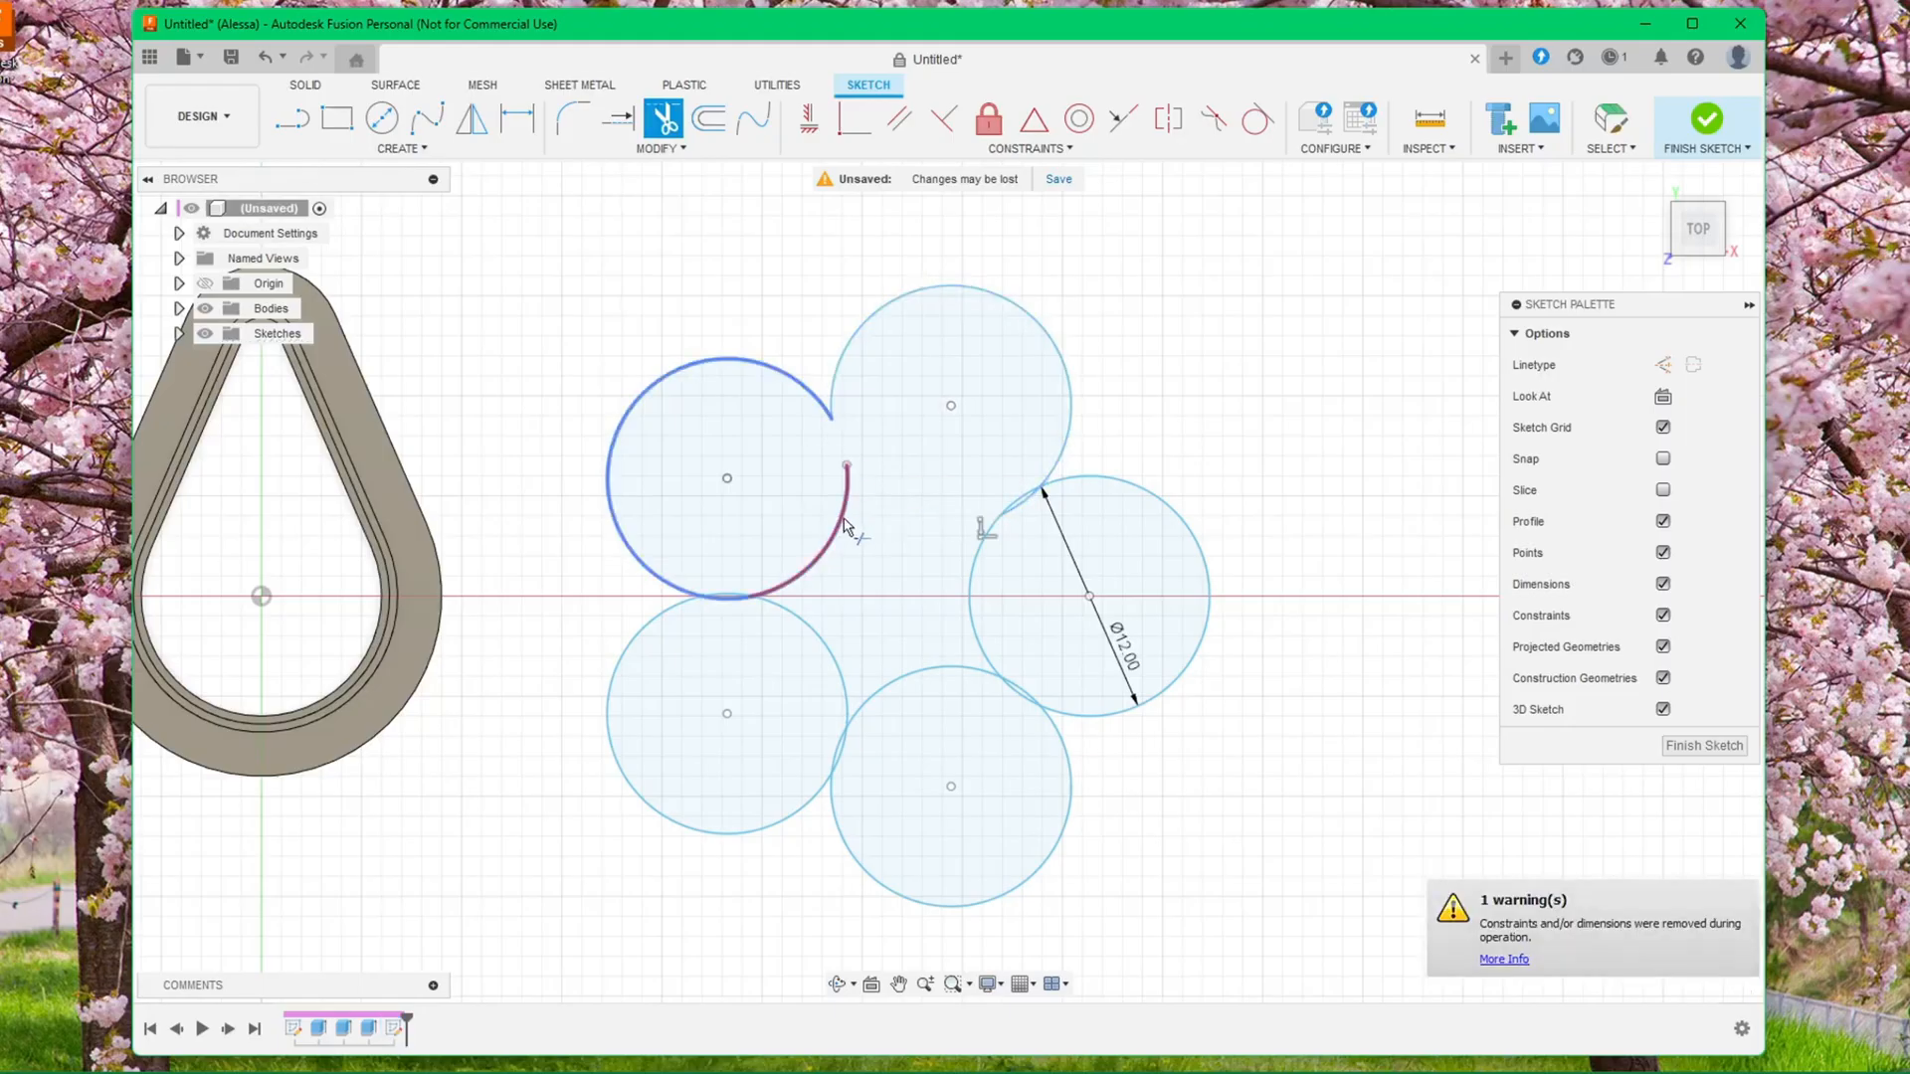
pyautogui.click(843, 525)
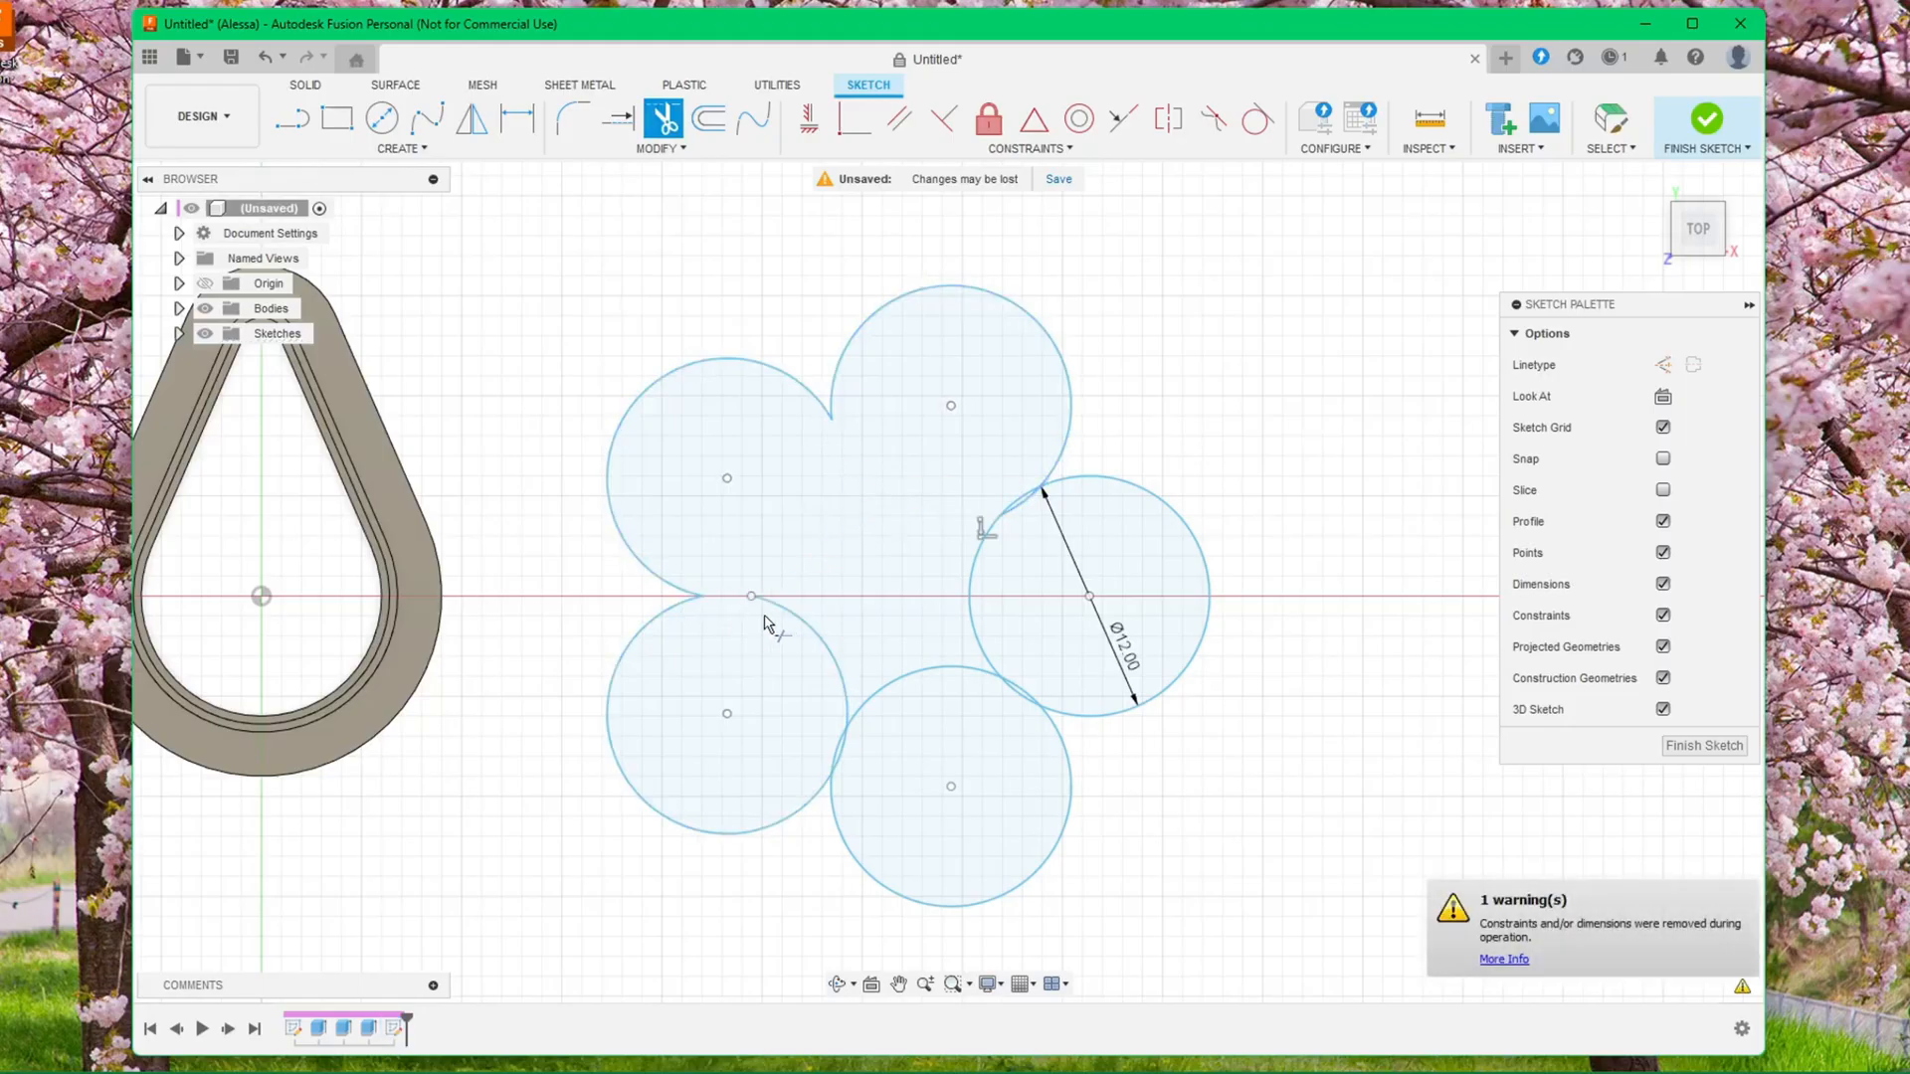
pyautogui.click(799, 635)
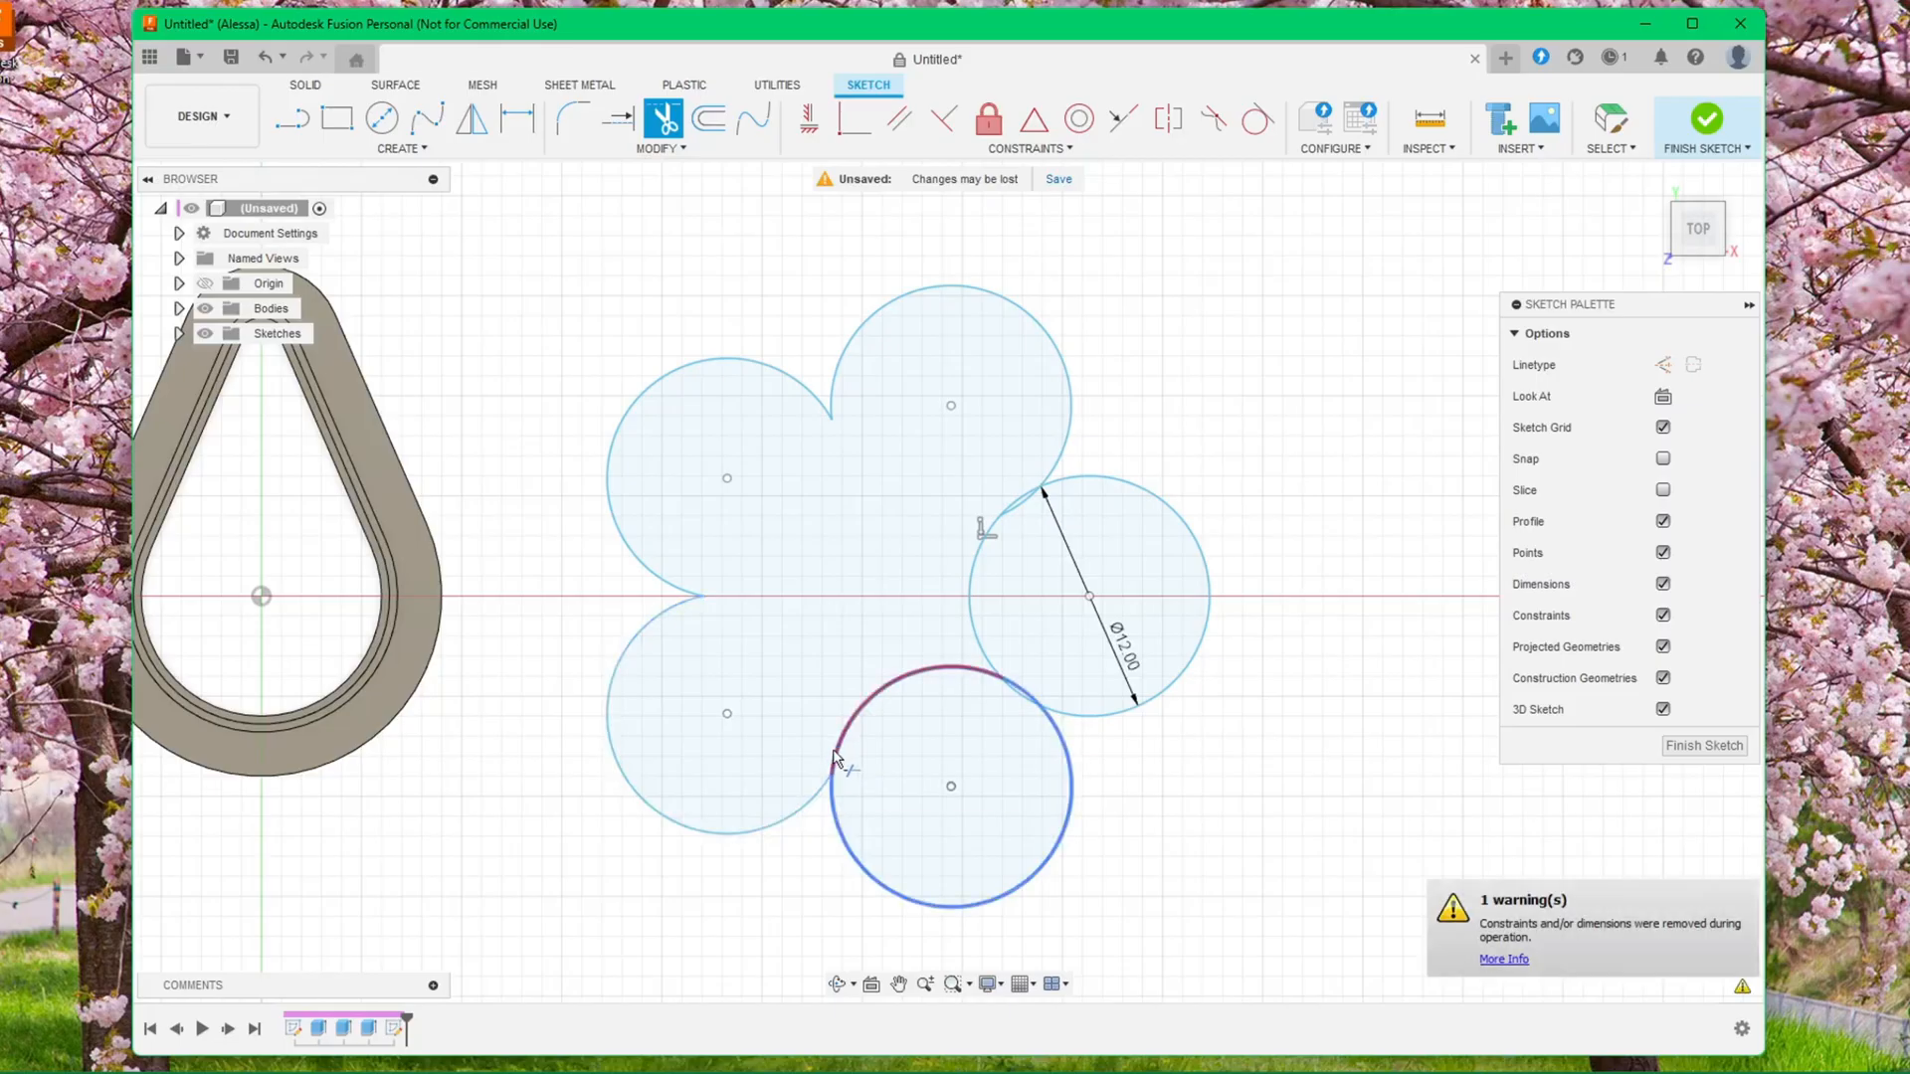
pyautogui.click(835, 759)
pyautogui.click(1002, 679)
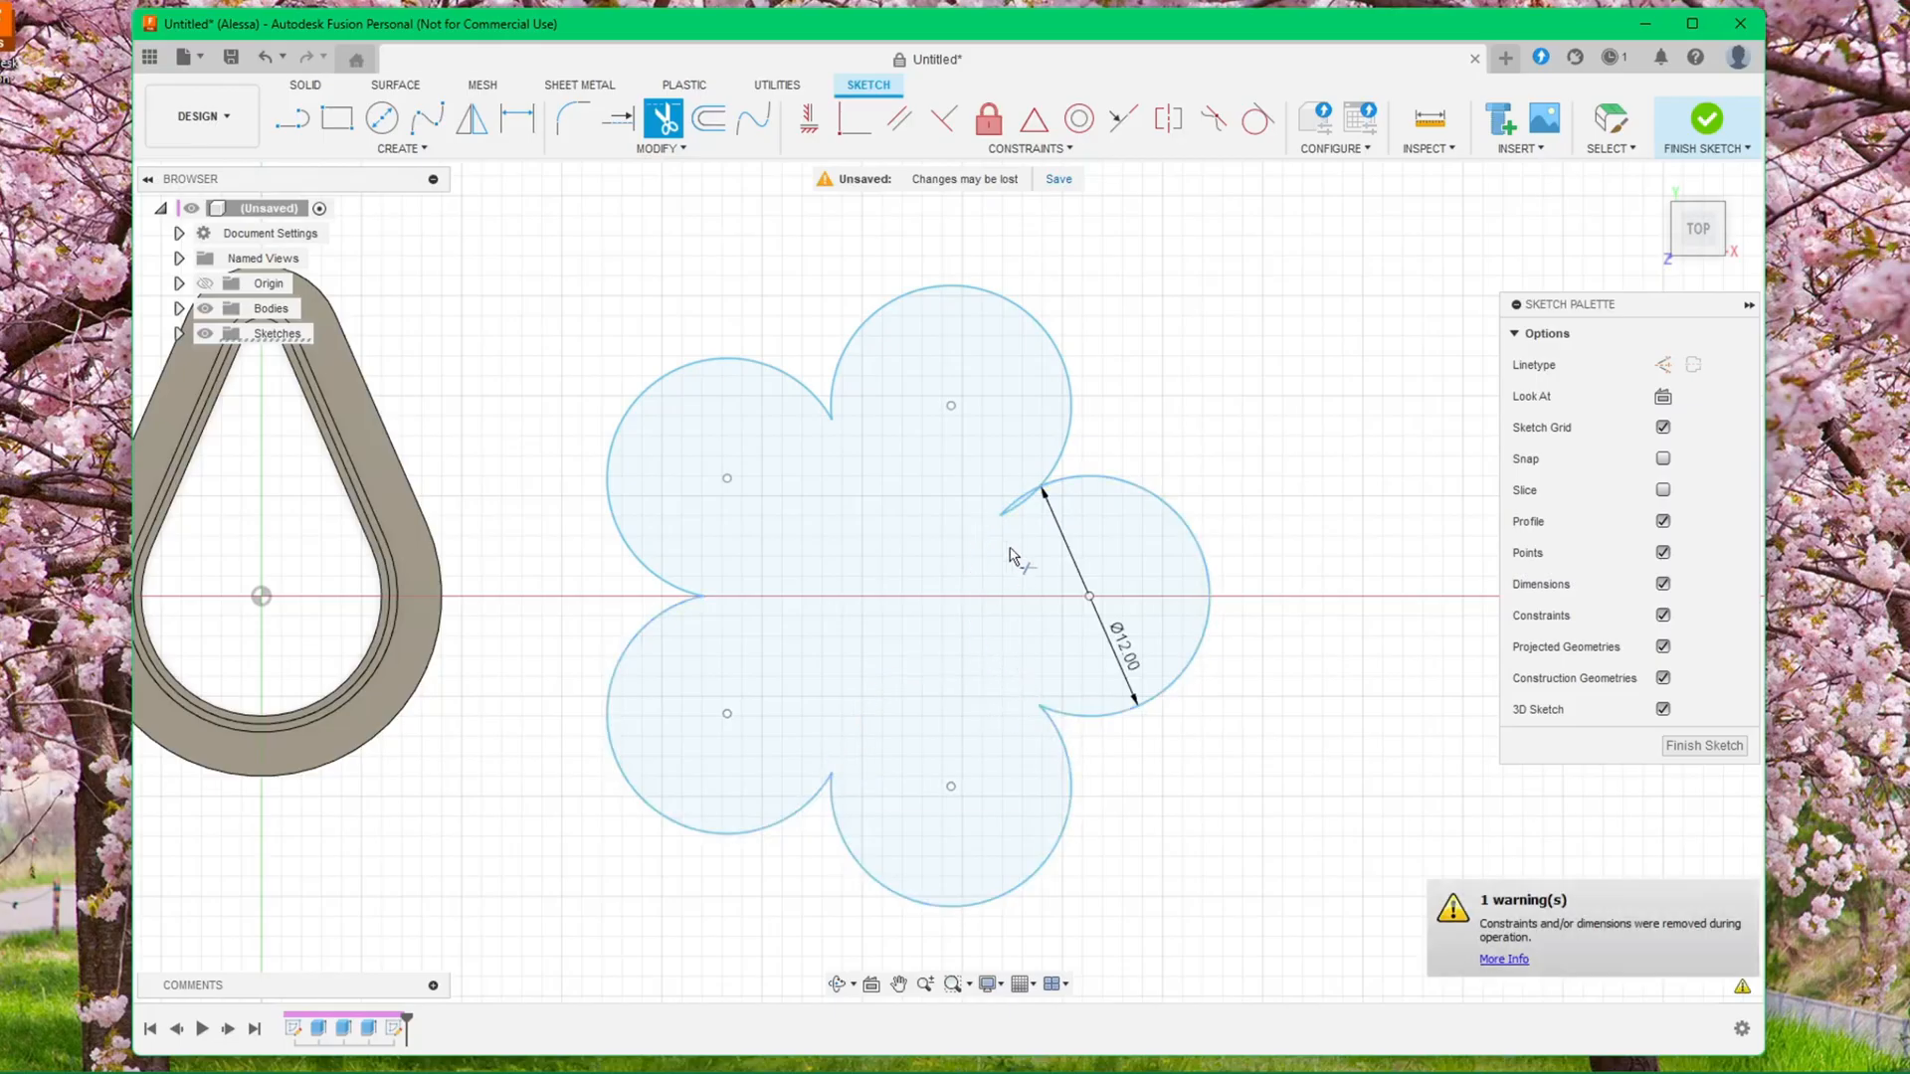
pyautogui.click(1021, 501)
pyautogui.press('Escape')
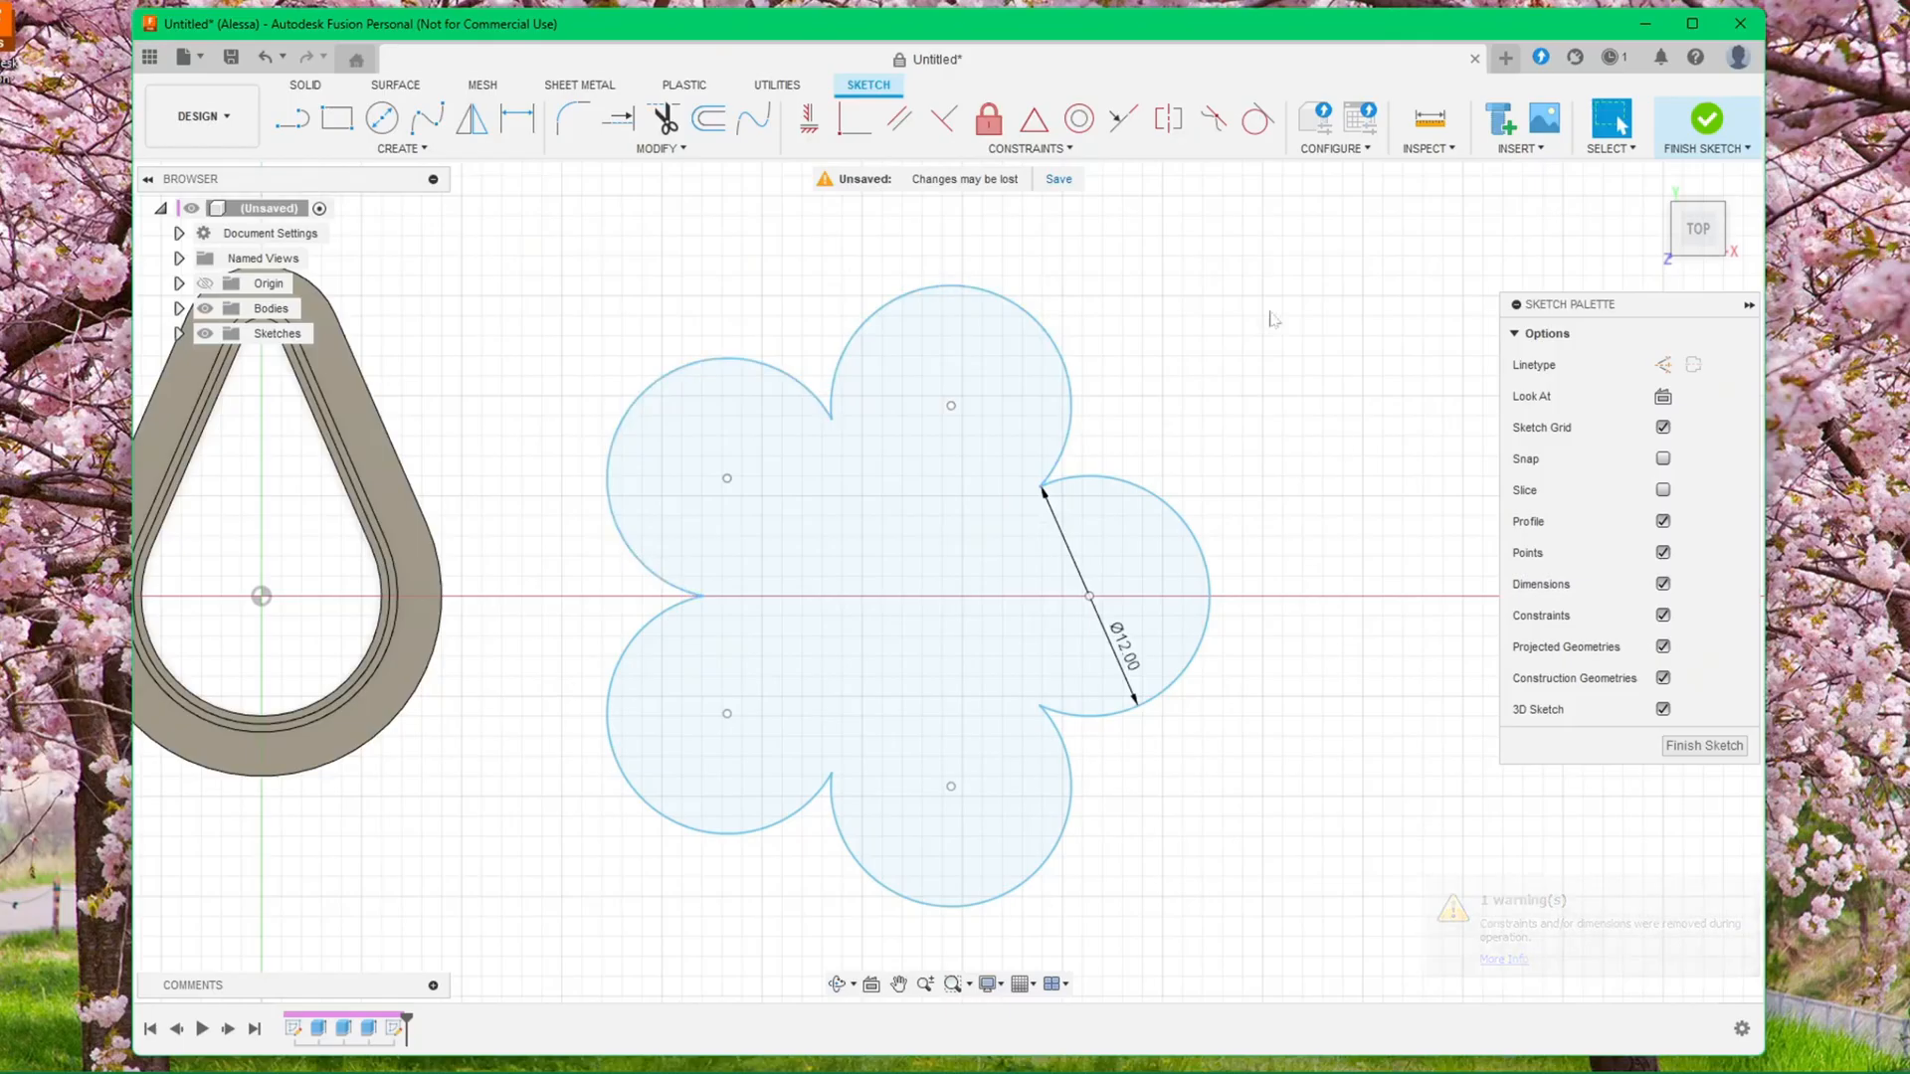
# Offset the whole flower outline outward by 0.4 mm
pyautogui.moveTo(1236, 320); pyautogui.dragTo(1264, 321, button='middle')
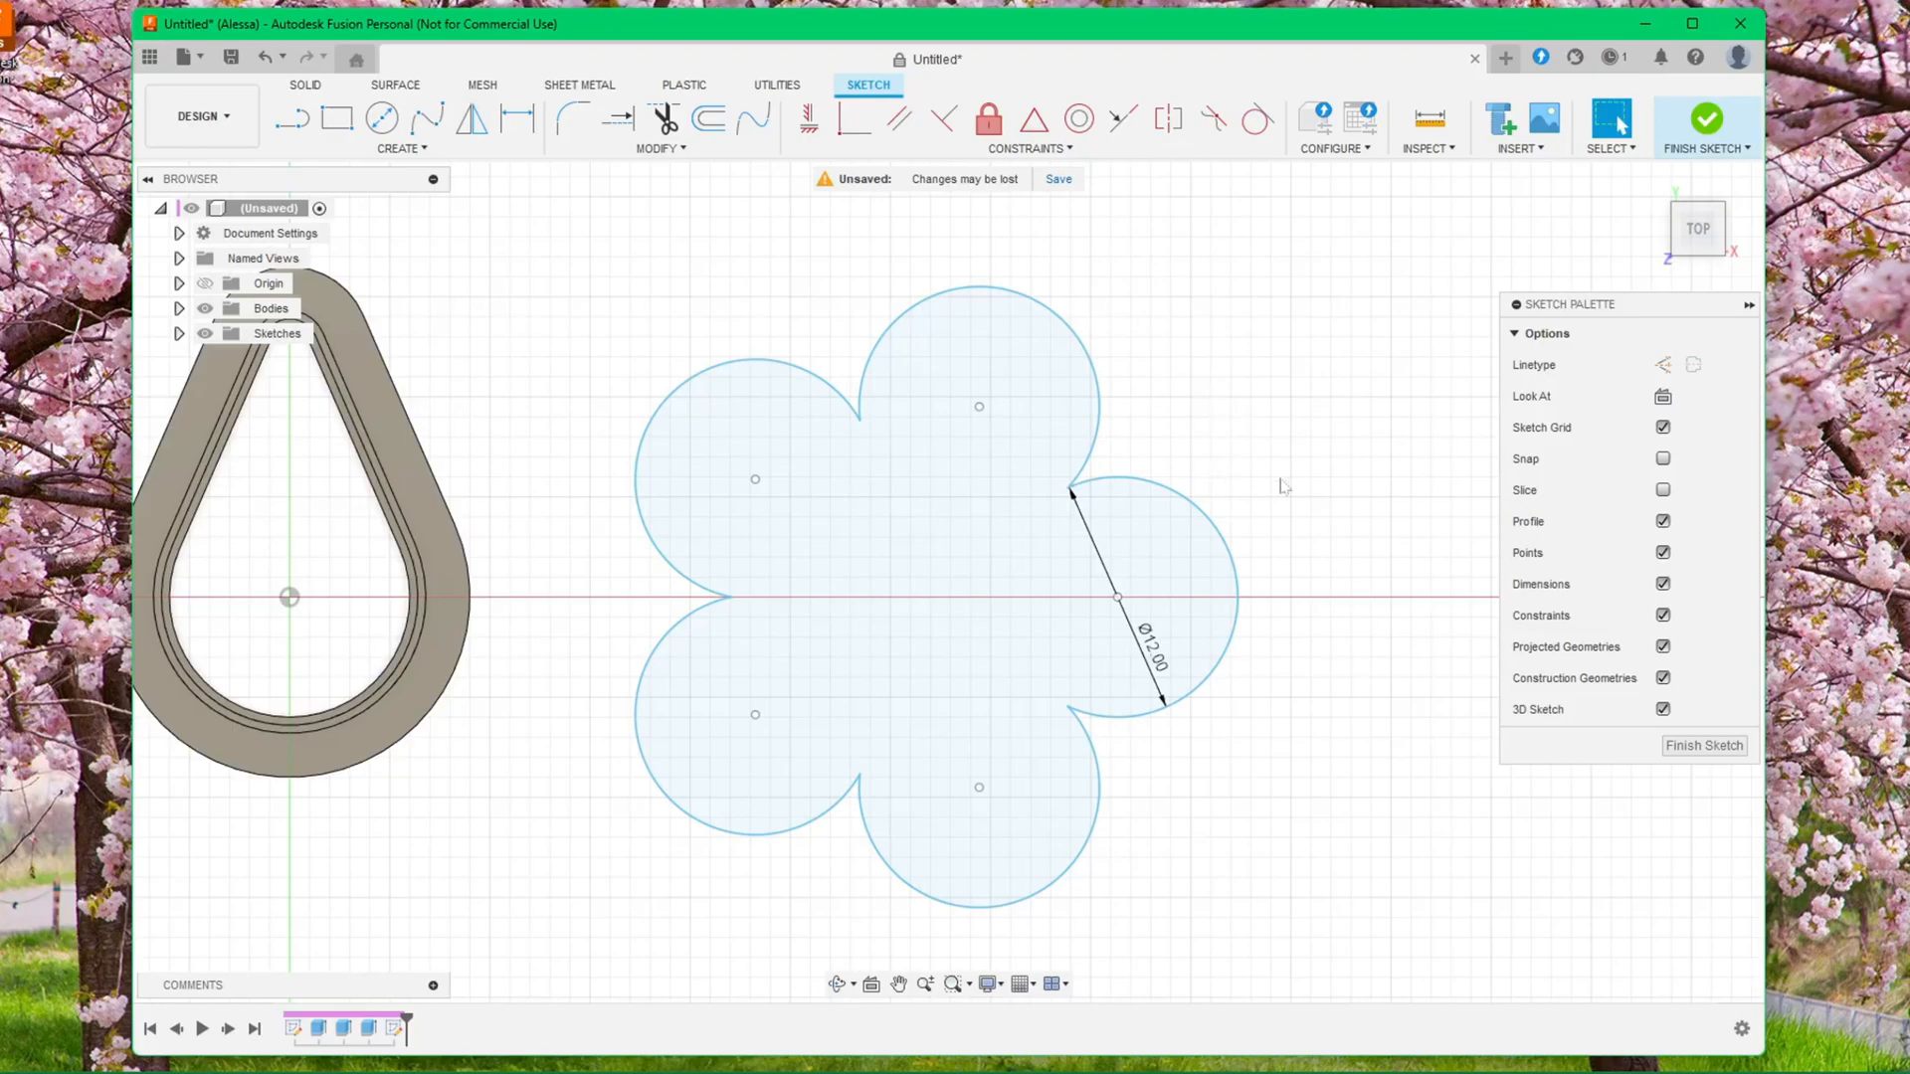
pyautogui.moveTo(1283, 487); pyautogui.dragTo(1263, 416, button='middle')
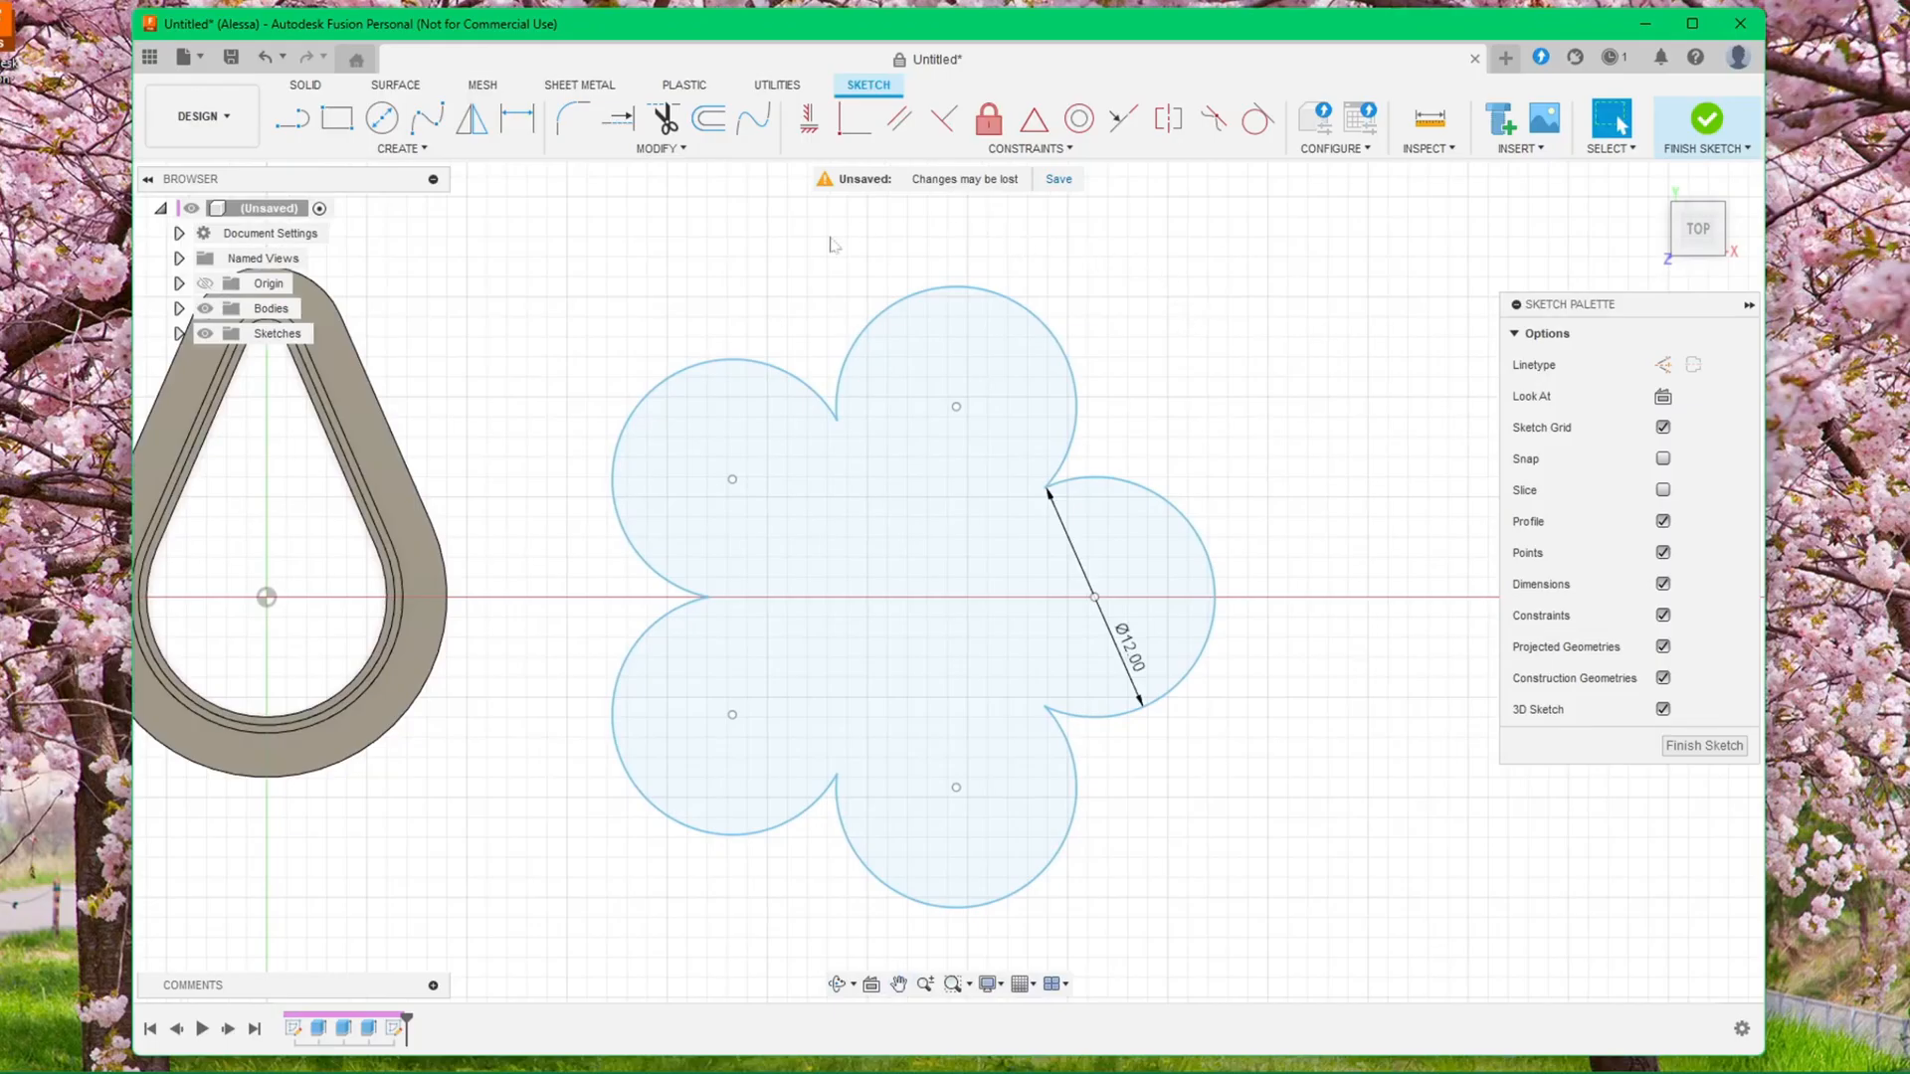
pyautogui.click(709, 120)
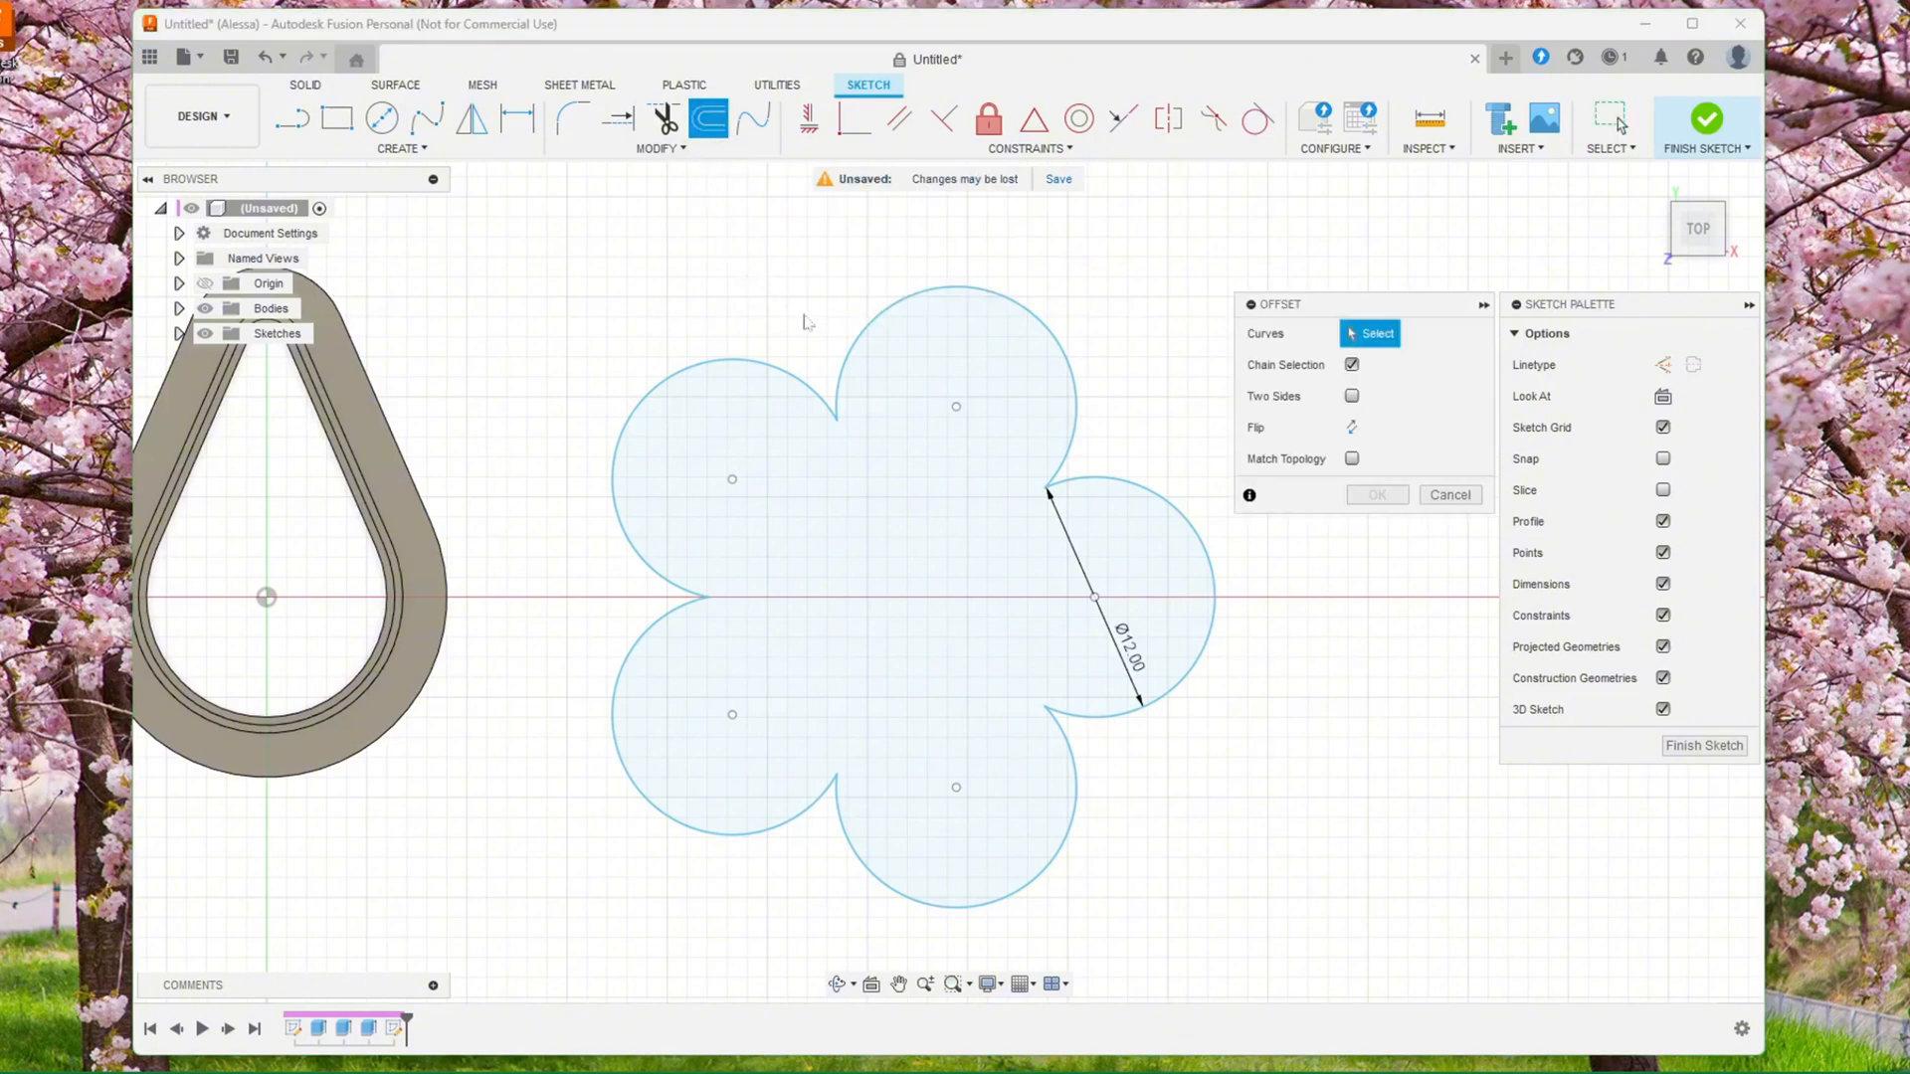
pyautogui.click(866, 328)
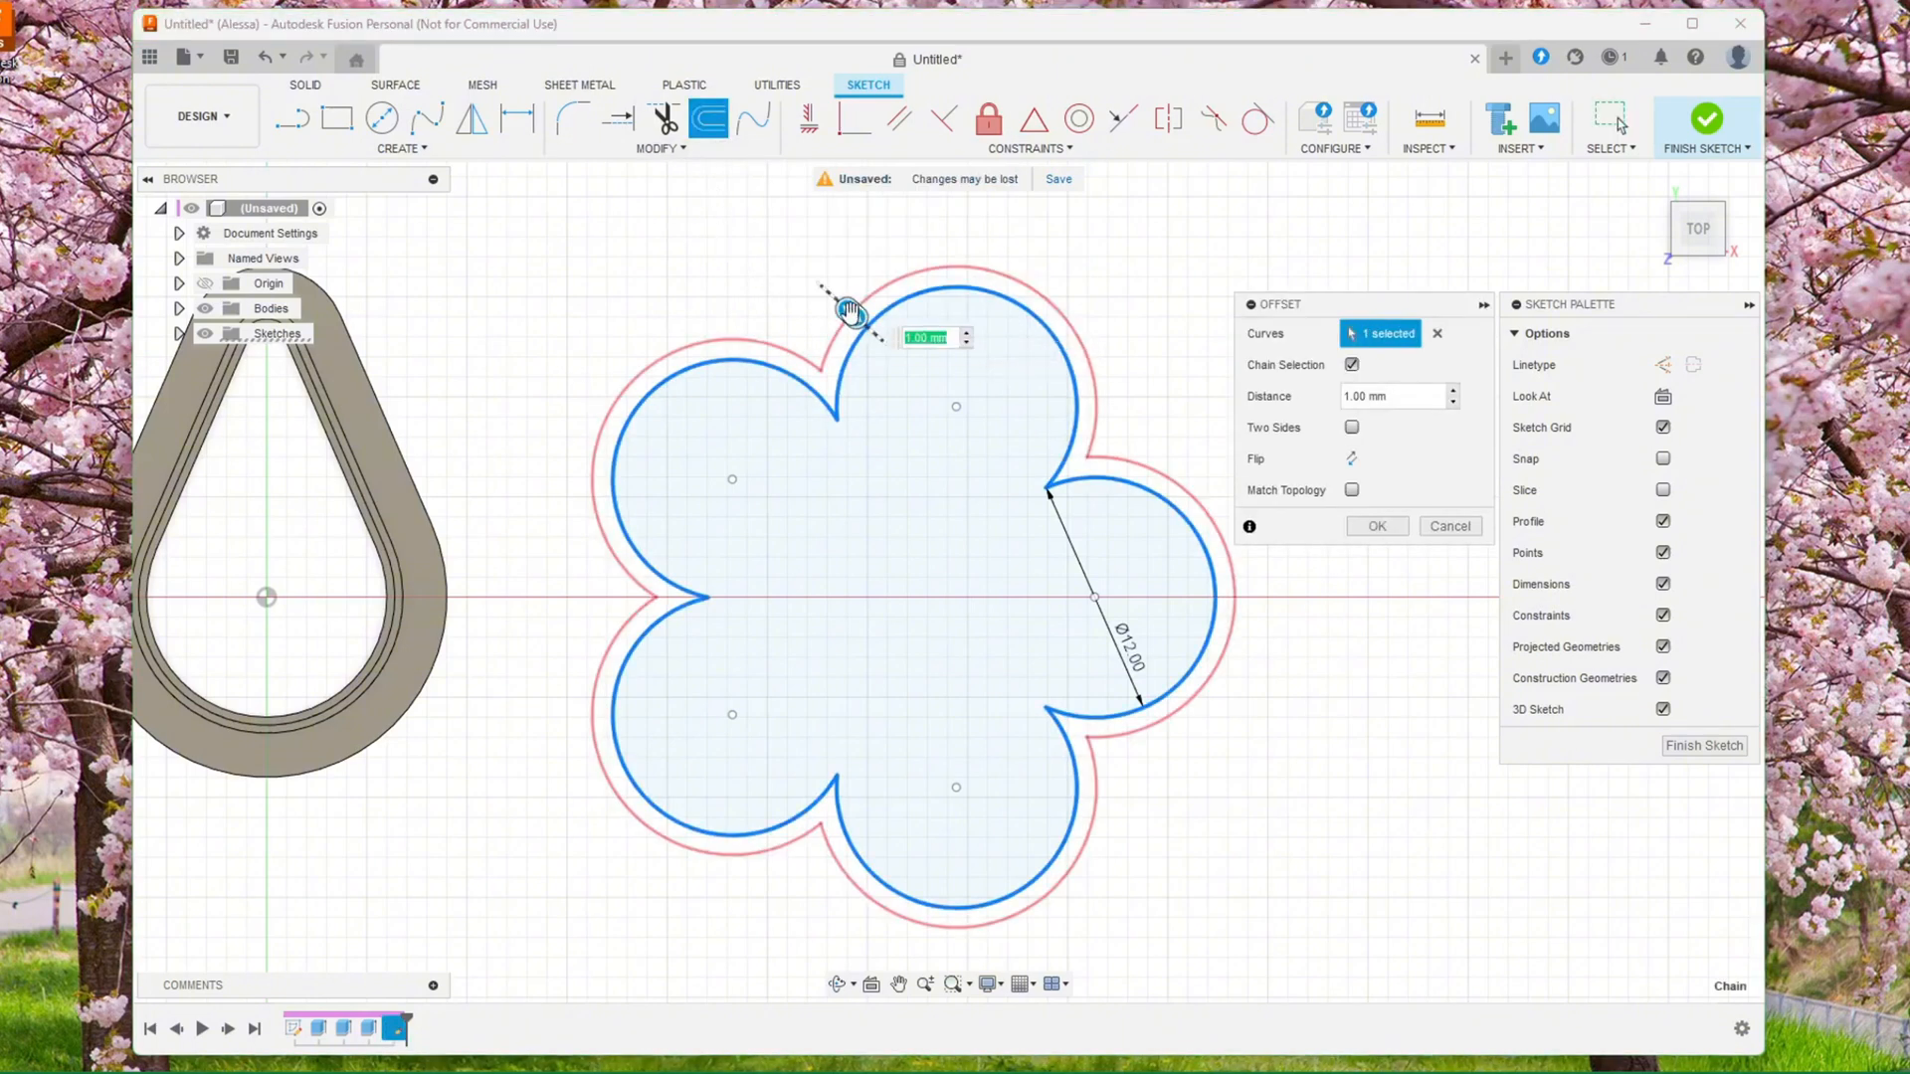
pyautogui.moveTo(851, 311)
pyautogui.mouseDown()
pyautogui.moveTo(797, 295)
pyautogui.moveTo(827, 296)
pyautogui.moveTo(895, 358)
pyautogui.moveTo(870, 319)
pyautogui.moveTo(819, 330)
pyautogui.mouseUp()
pyautogui.write('0')
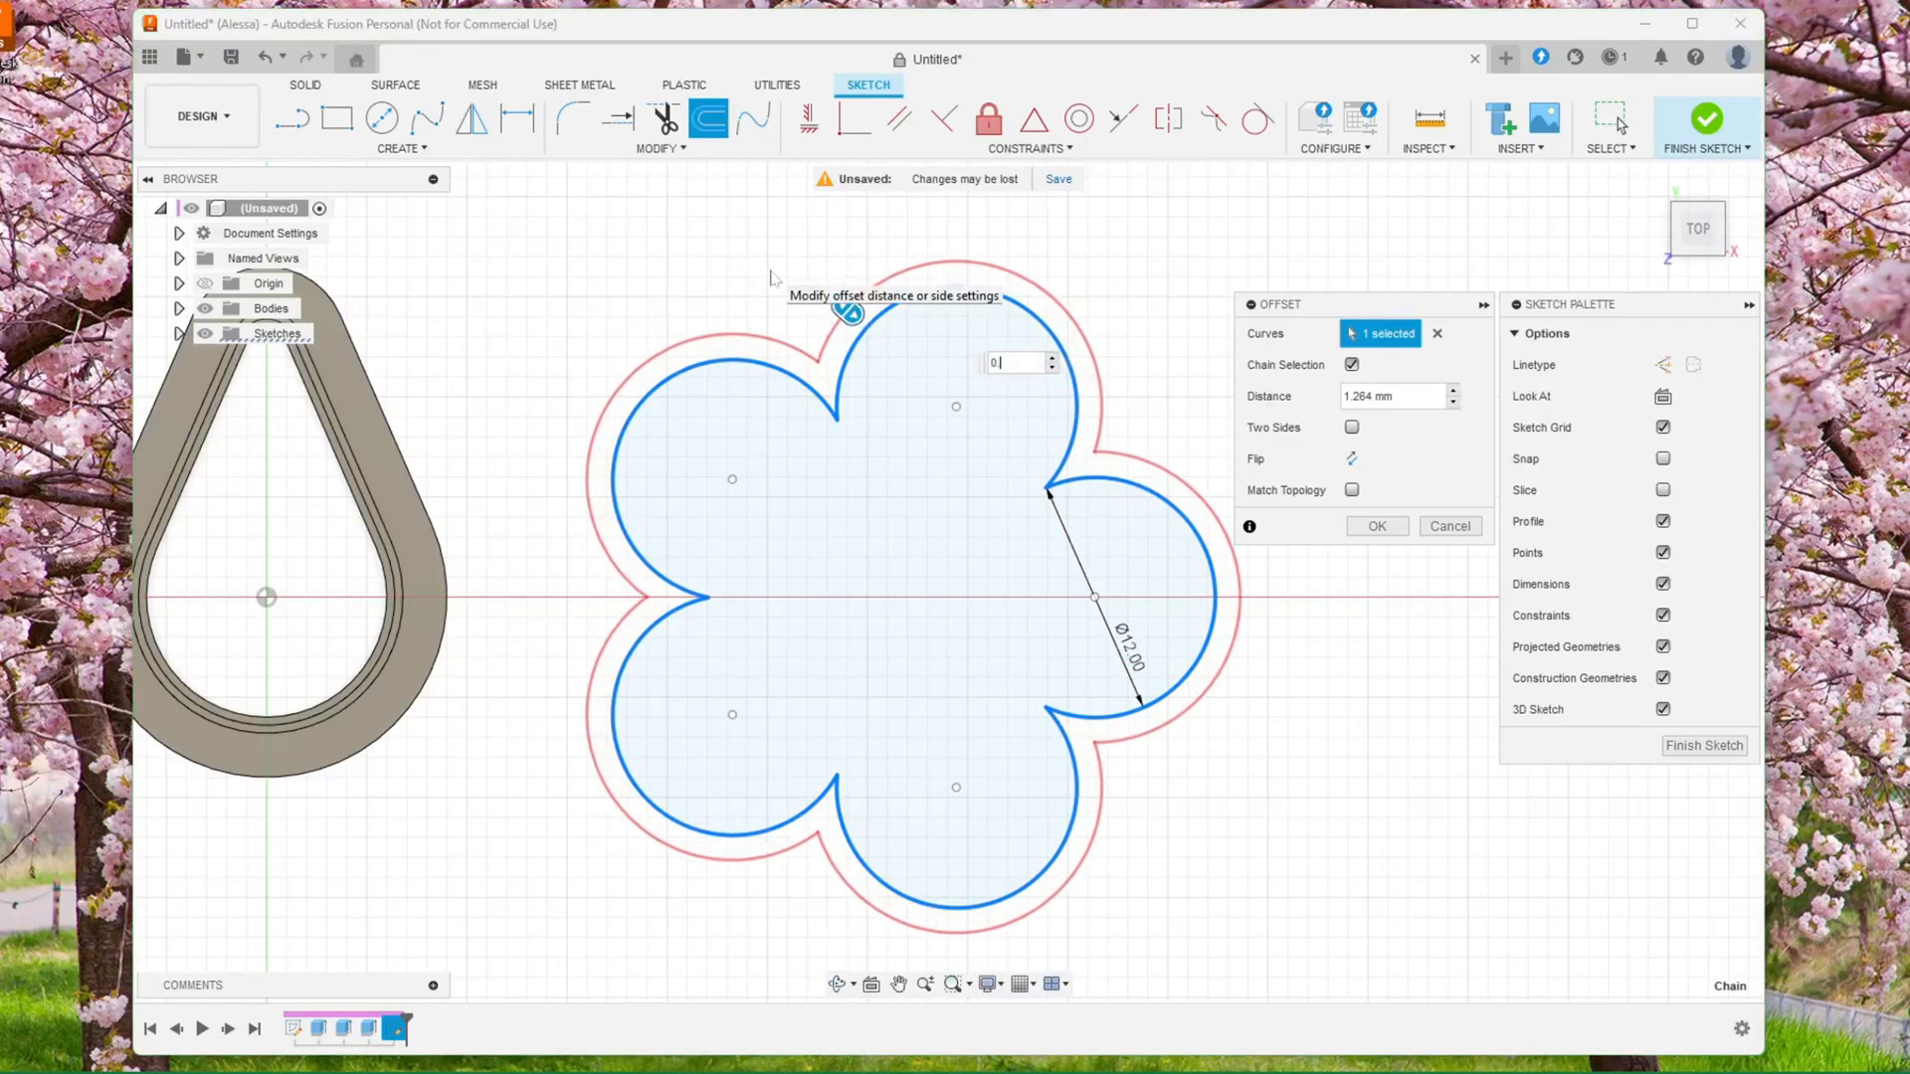
pyautogui.write('.4')
pyautogui.press('Return')
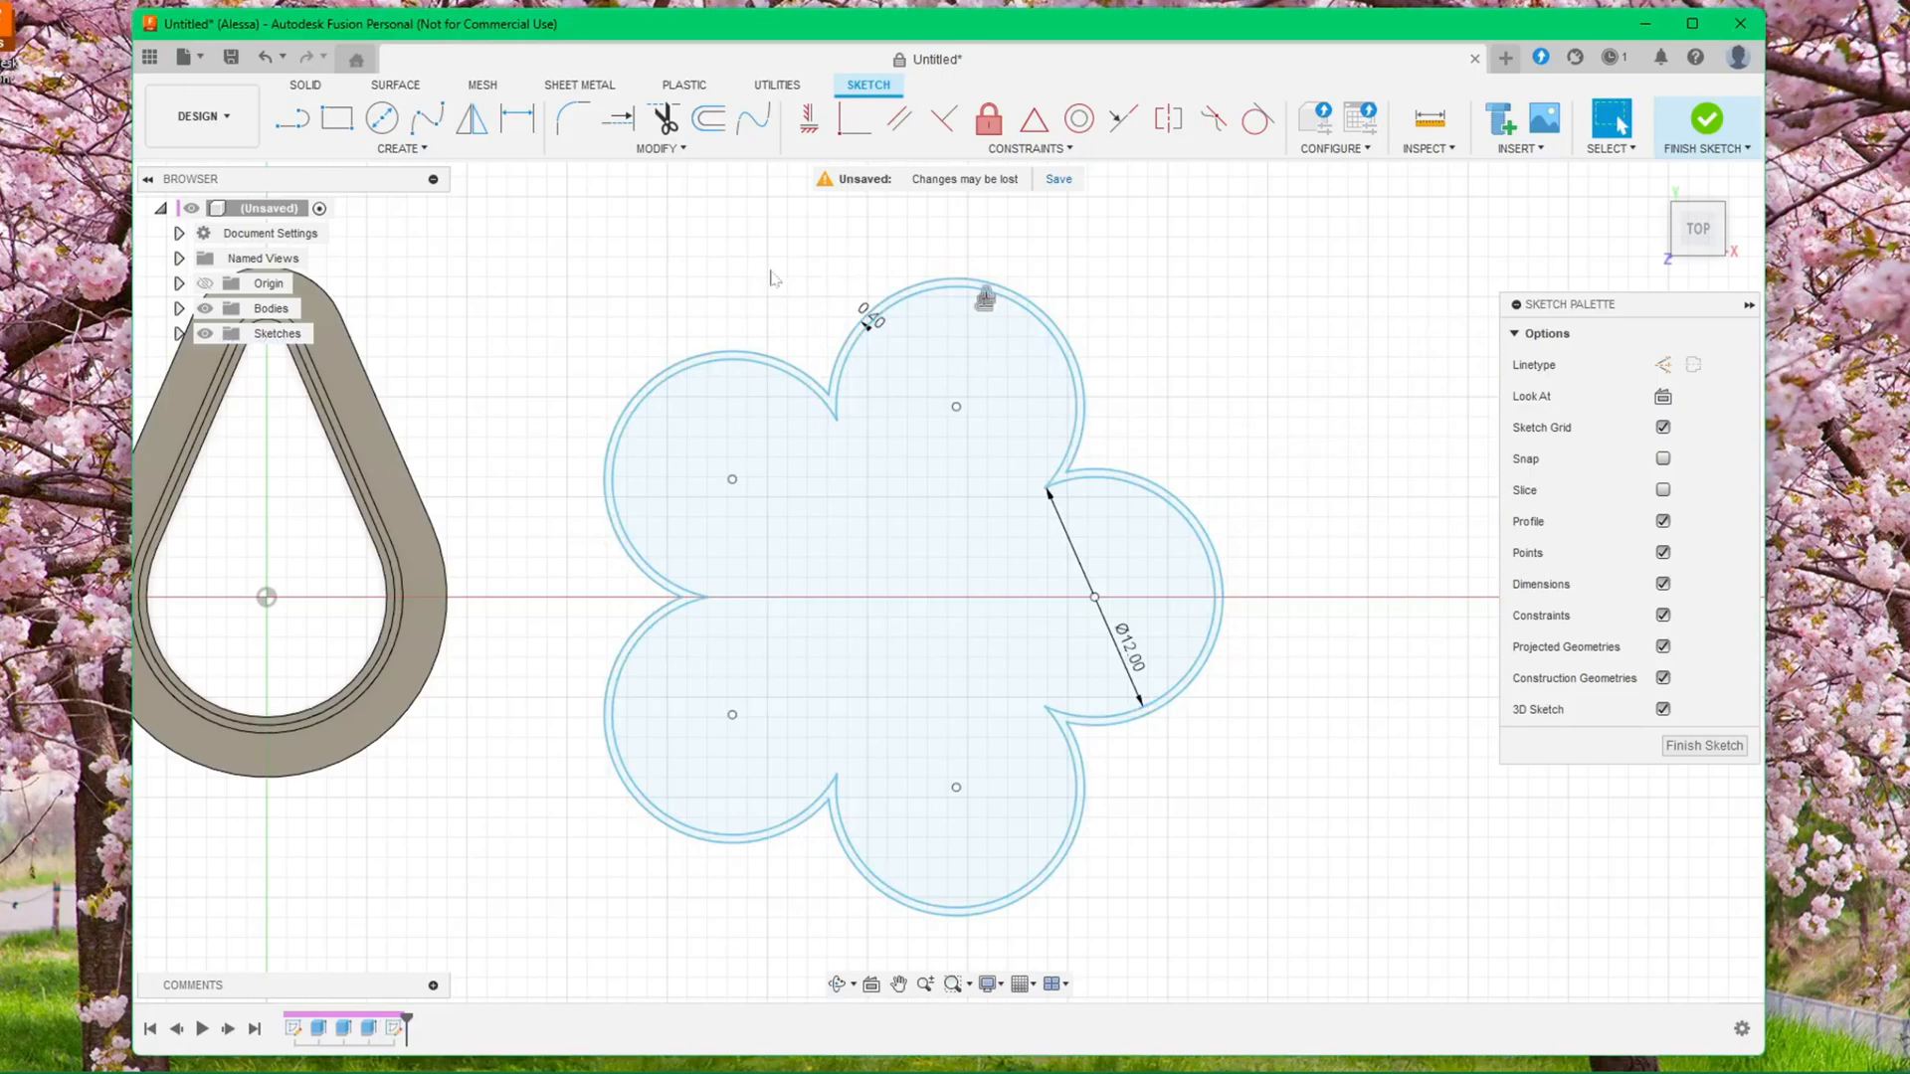
# Move the 0.40 offset dimension label outside the flower outline, clear of the two curves
pyautogui.scroll(-2, 855, 298)
pyautogui.scroll(10, 873, 343)
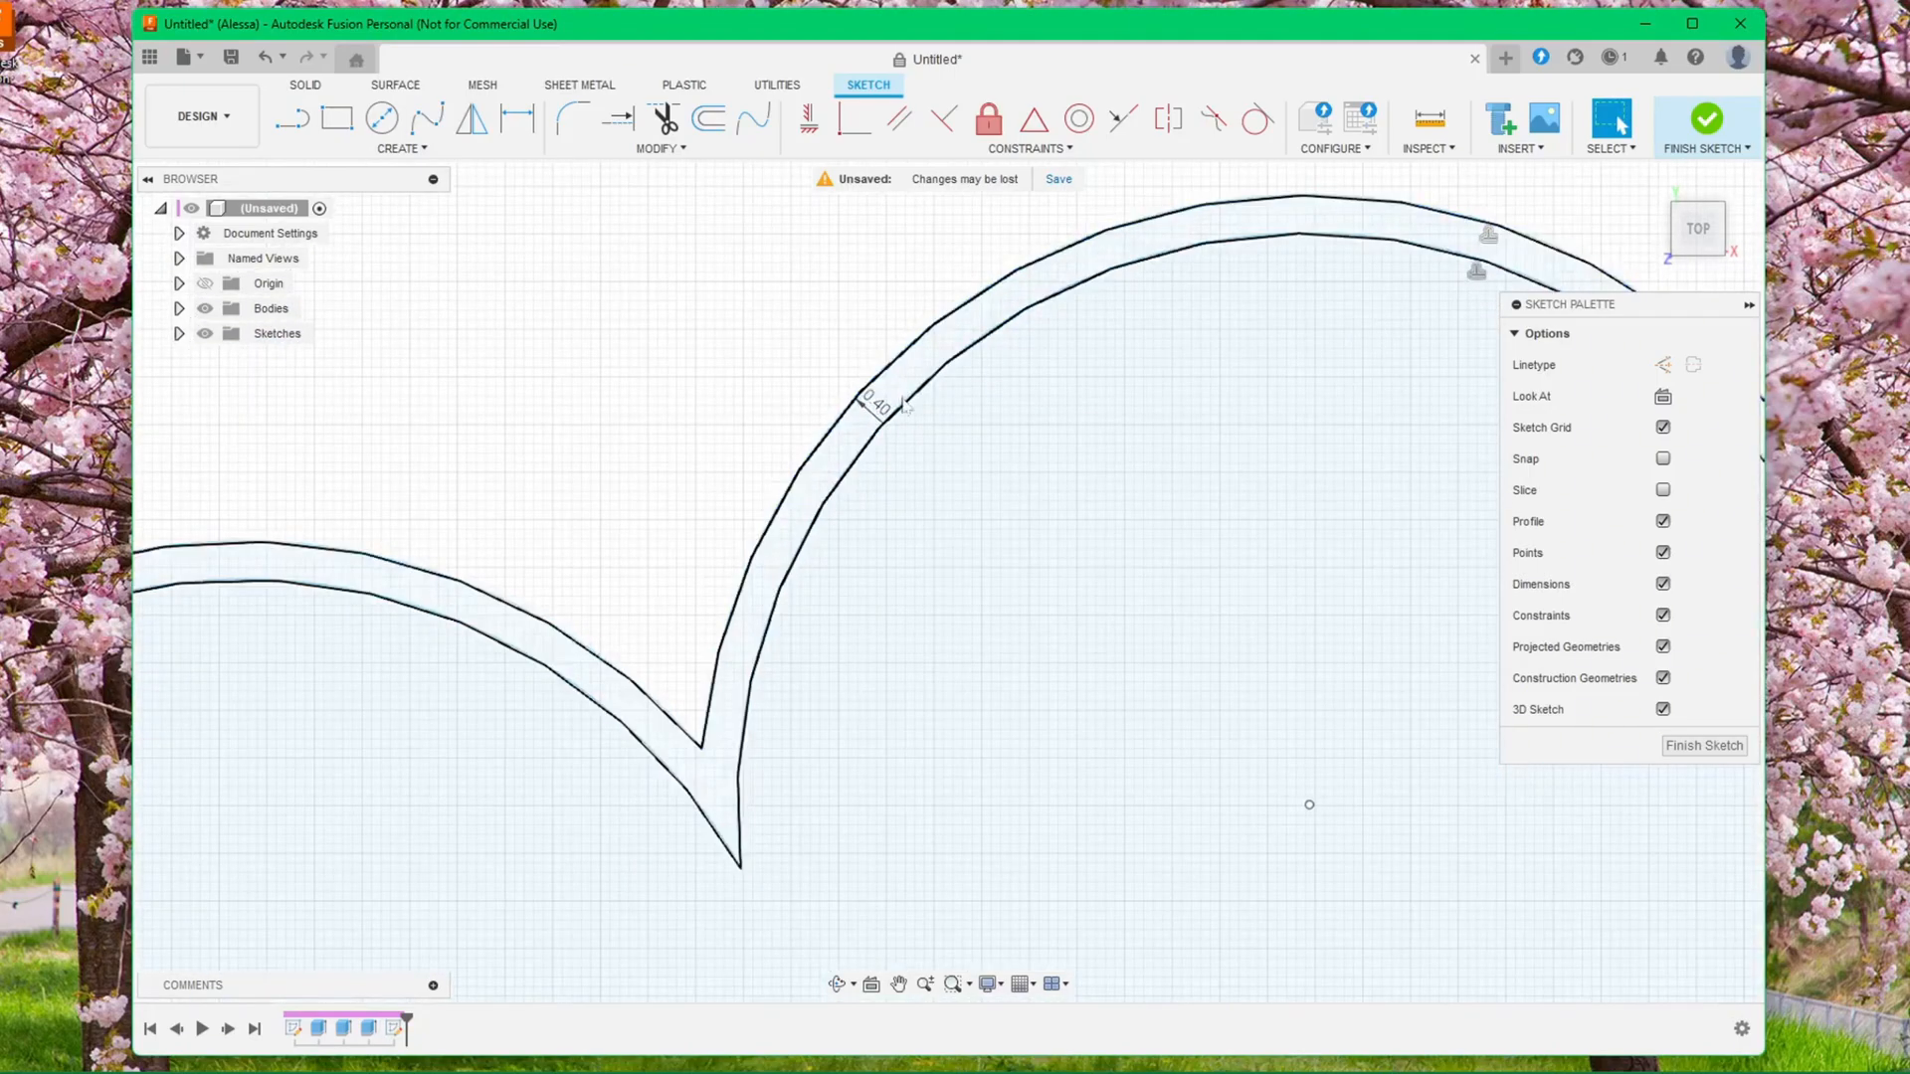
pyautogui.moveTo(878, 412); pyautogui.dragTo(860, 315)
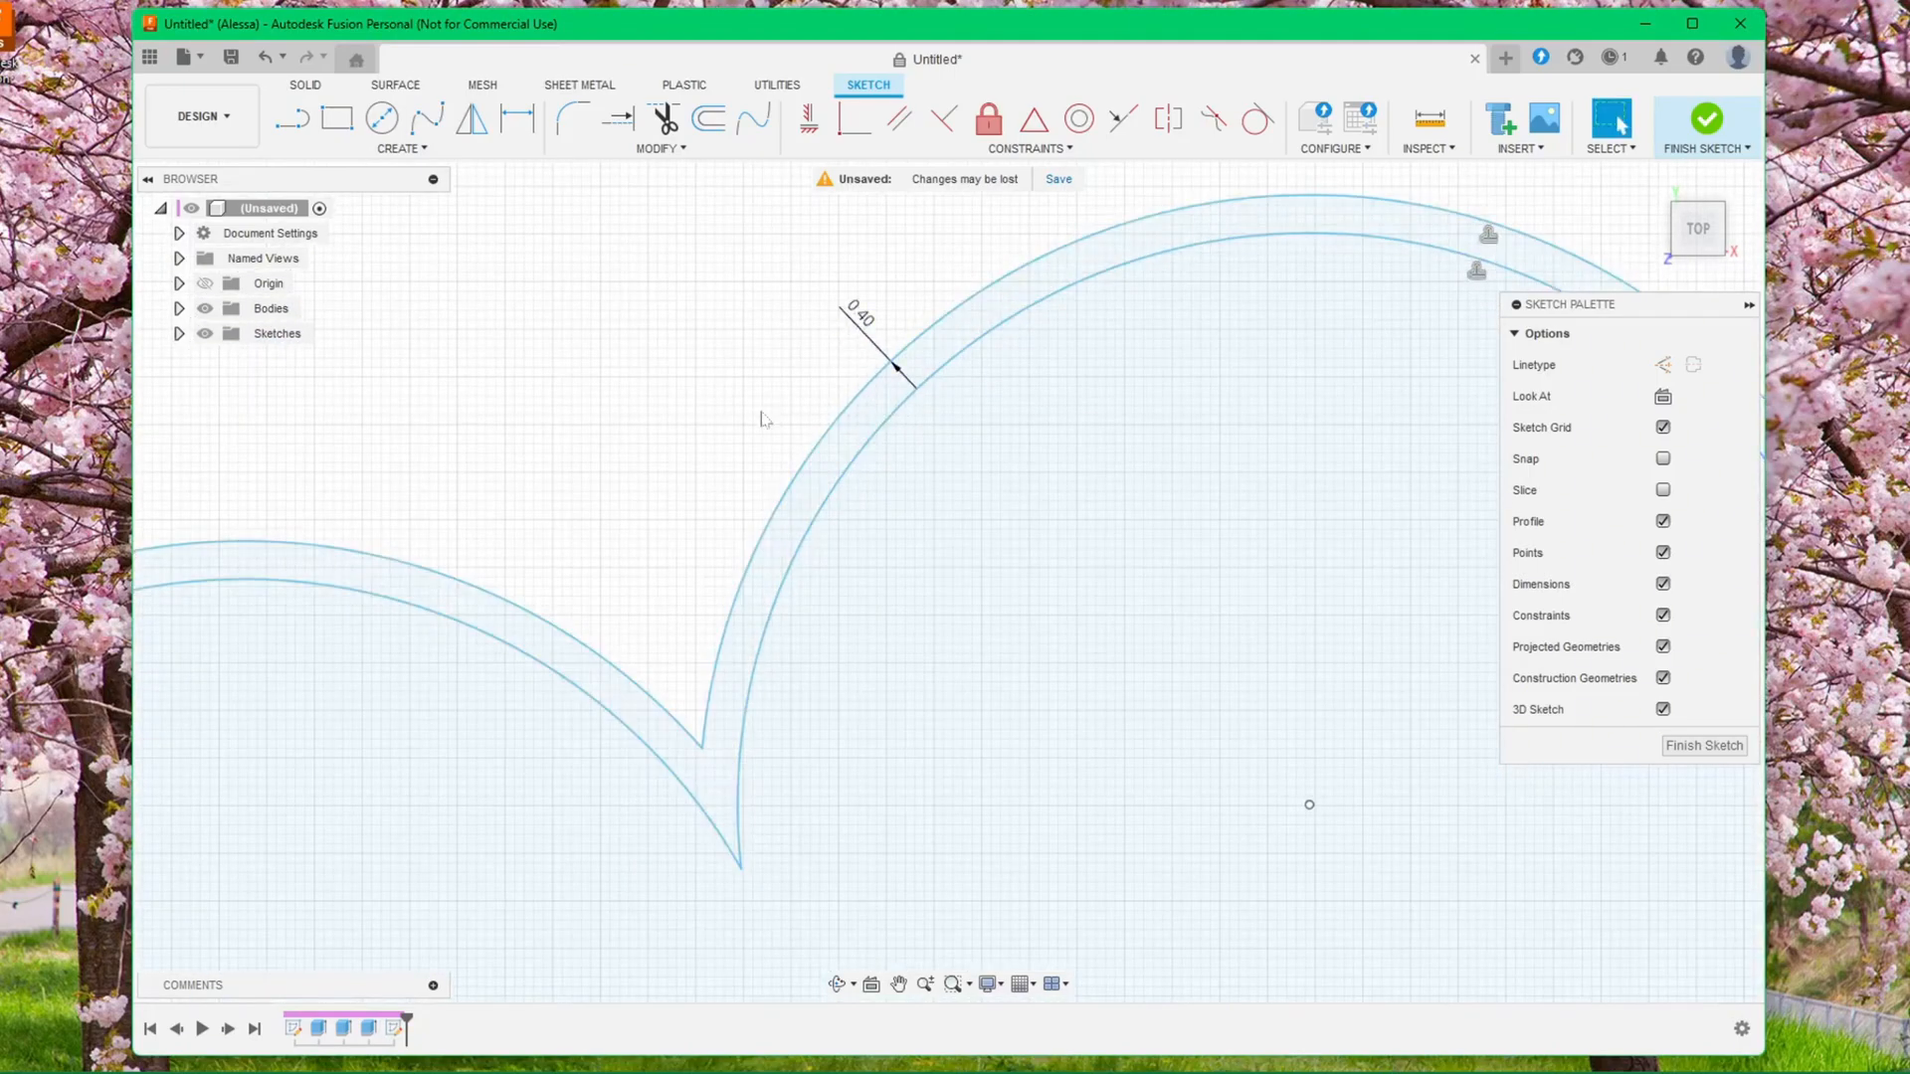
# Offset the original innermost flower outline outward by 0.8 mm
pyautogui.scroll(-8, 731, 512)
pyautogui.moveTo(915, 793); pyautogui.dragTo(908, 488, button='middle')
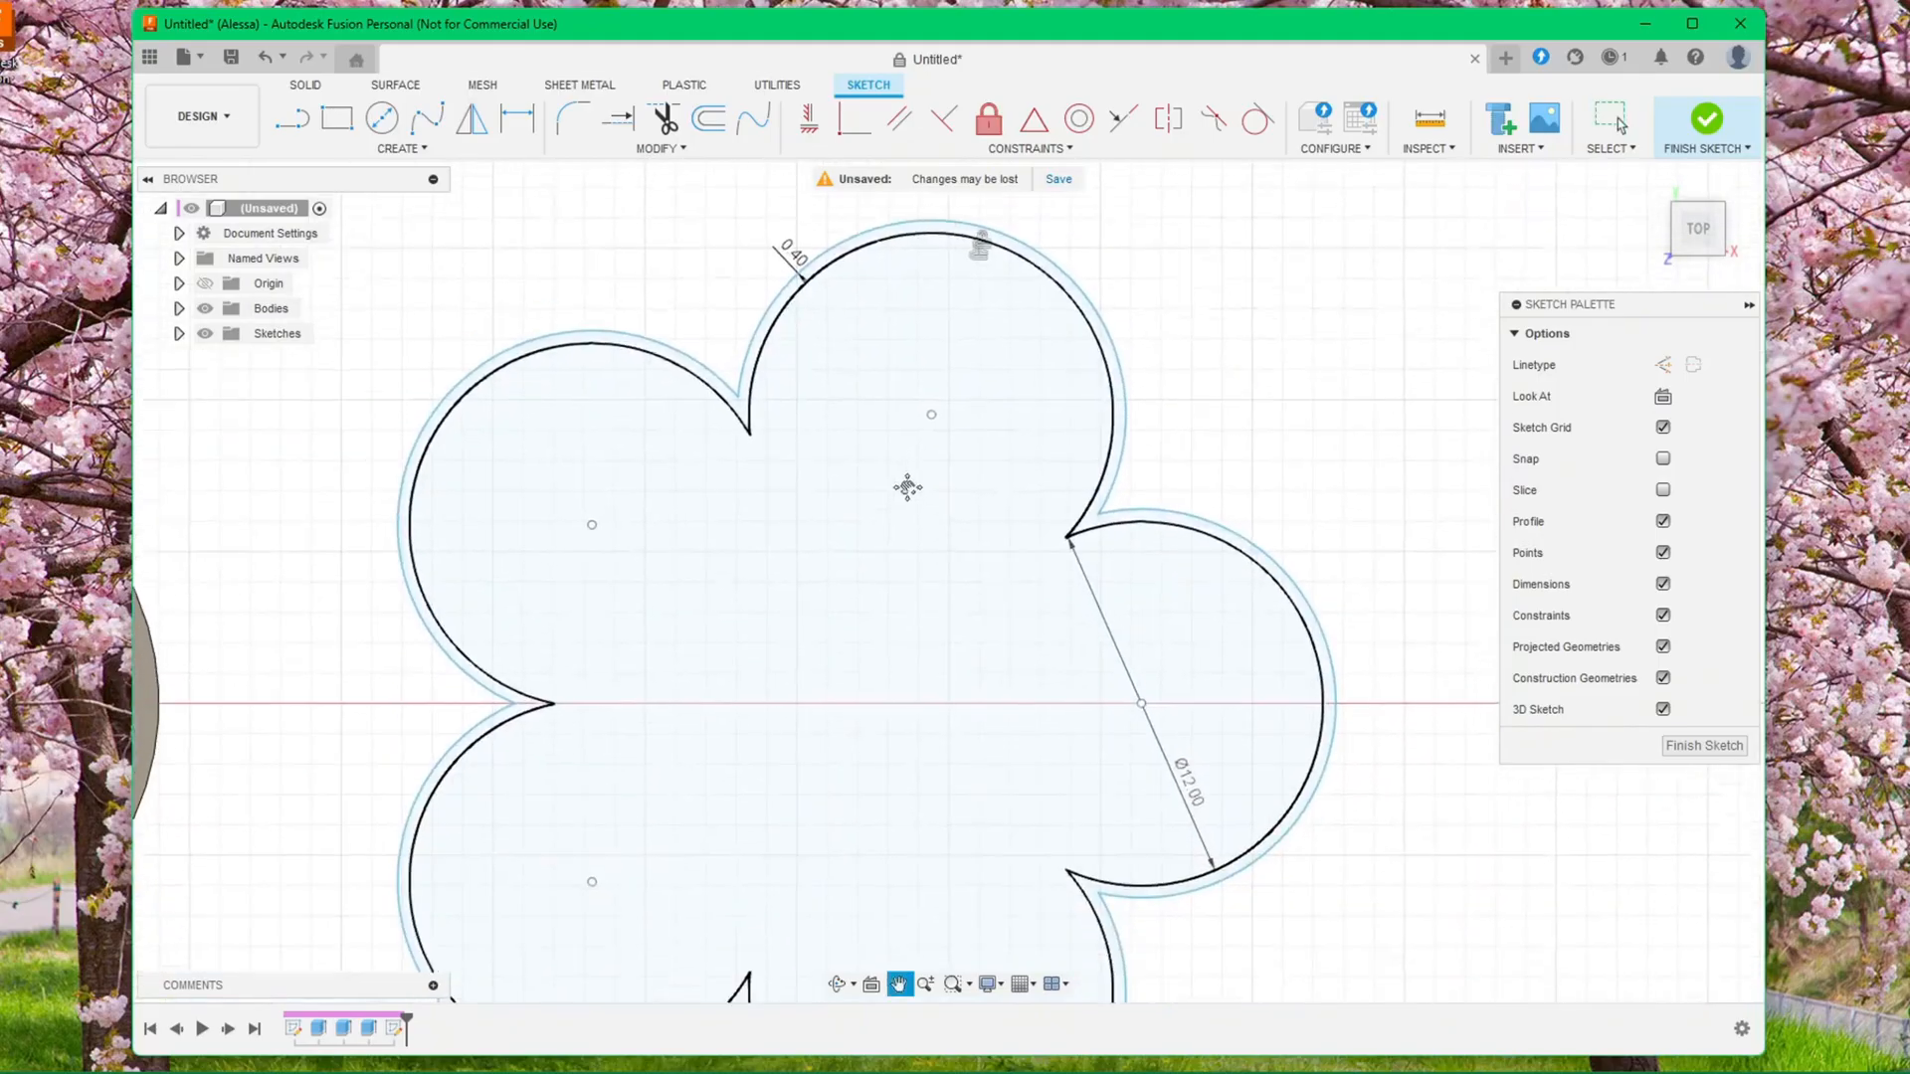
pyautogui.scroll(-2, 920, 512)
pyautogui.scroll(-3, 947, 547)
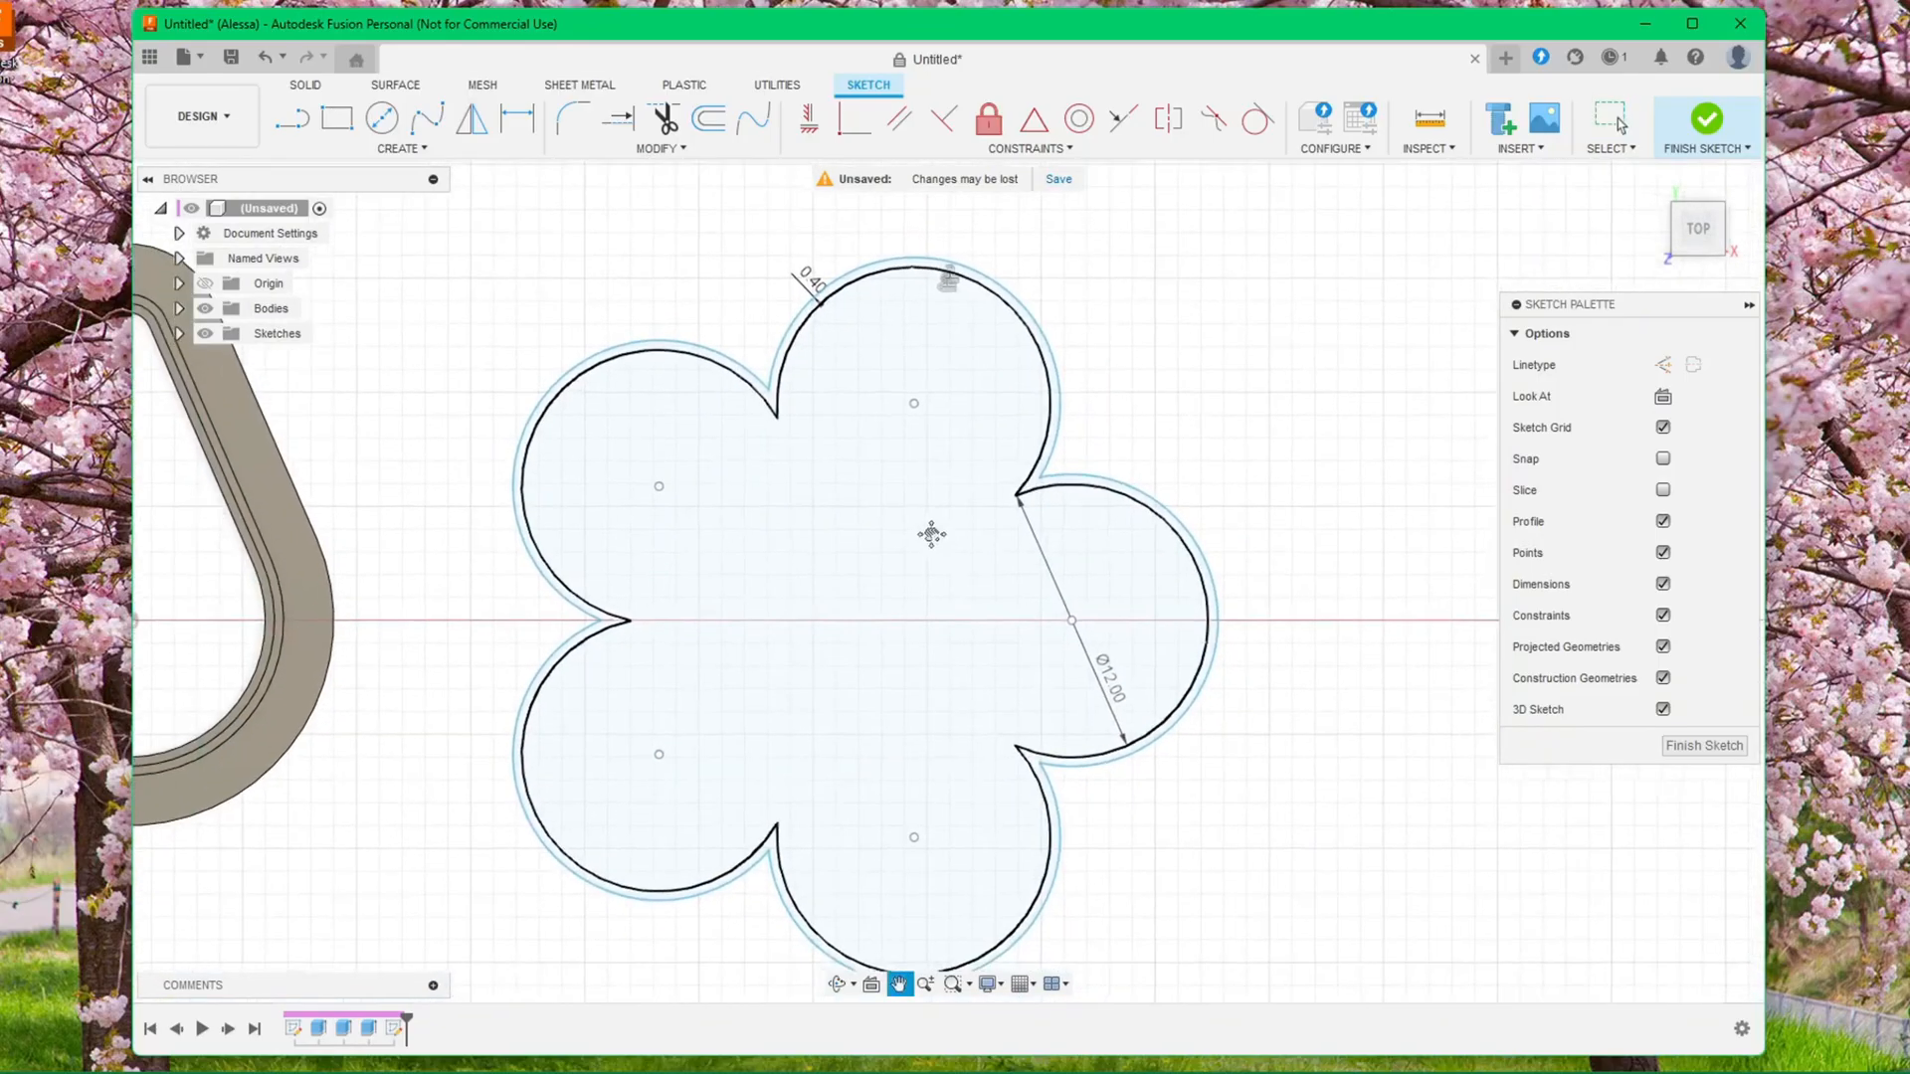
pyautogui.click(708, 127)
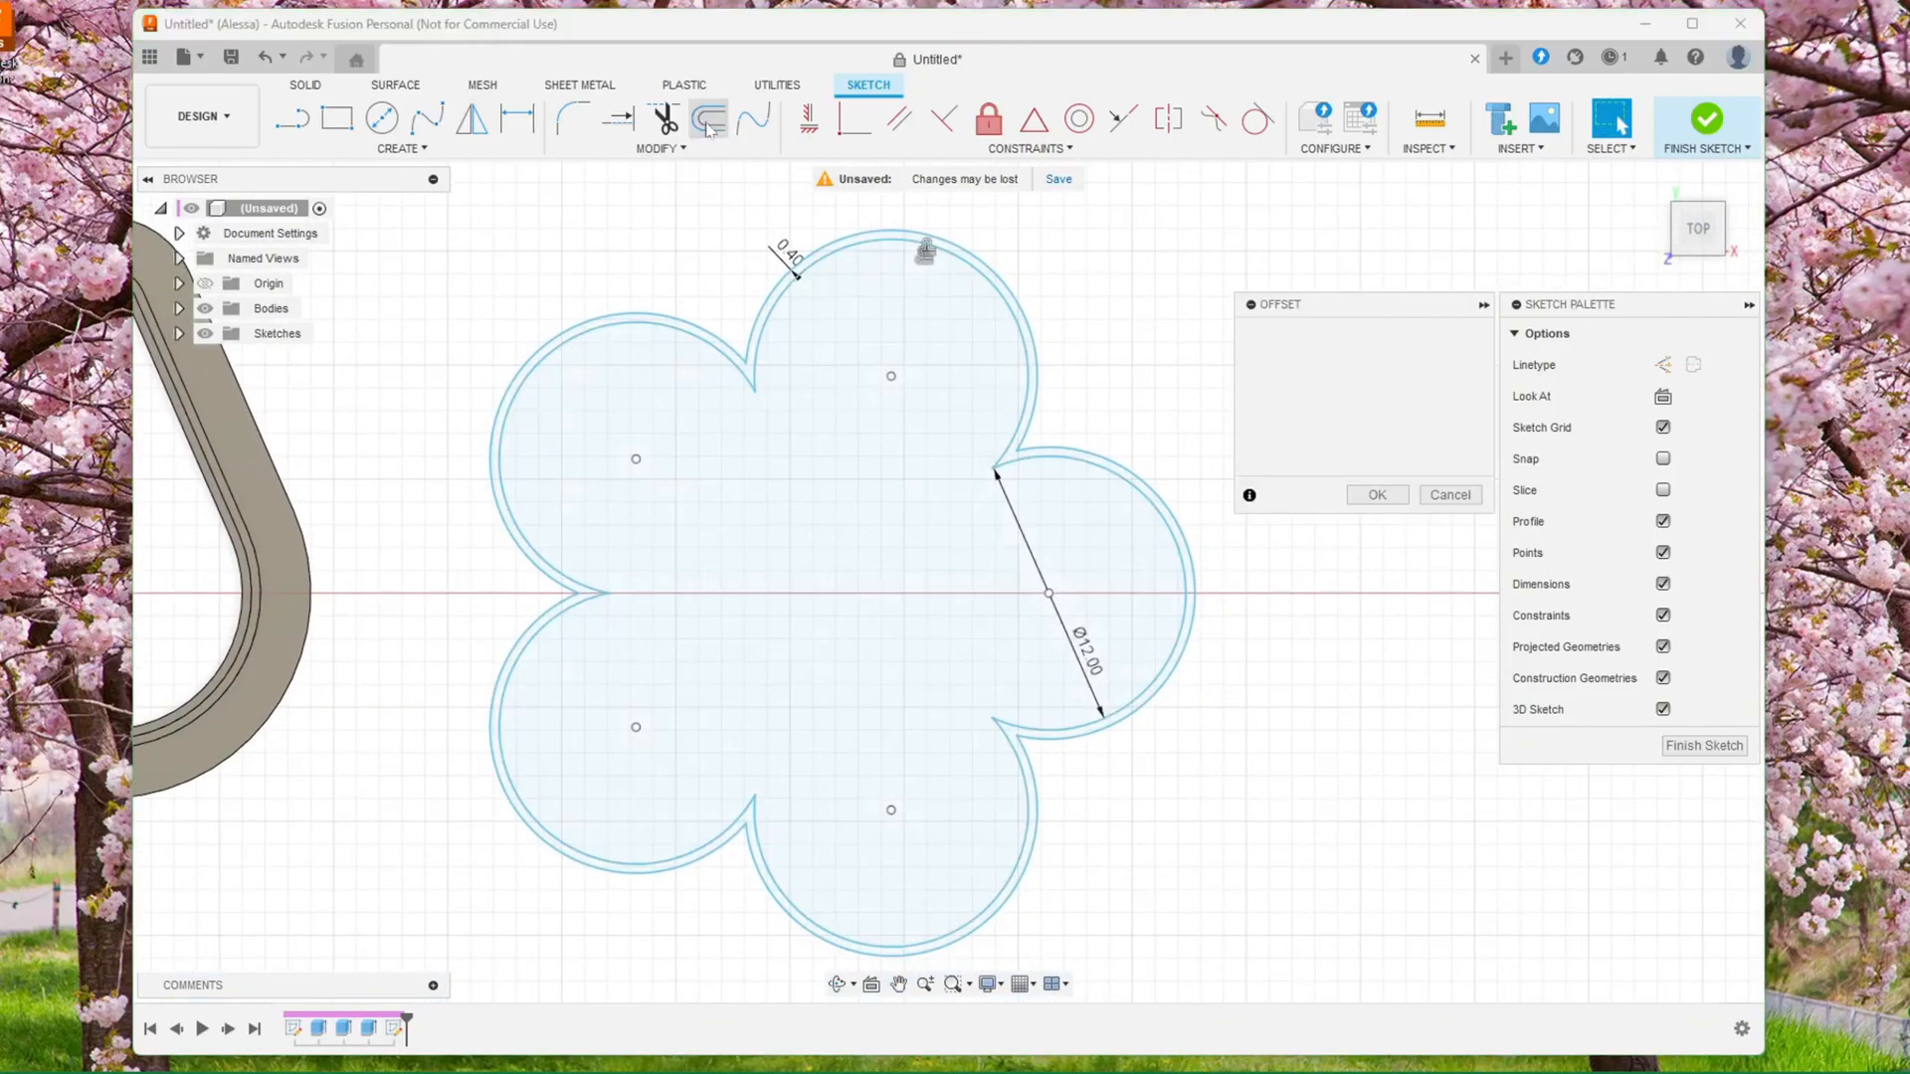
pyautogui.click(768, 346)
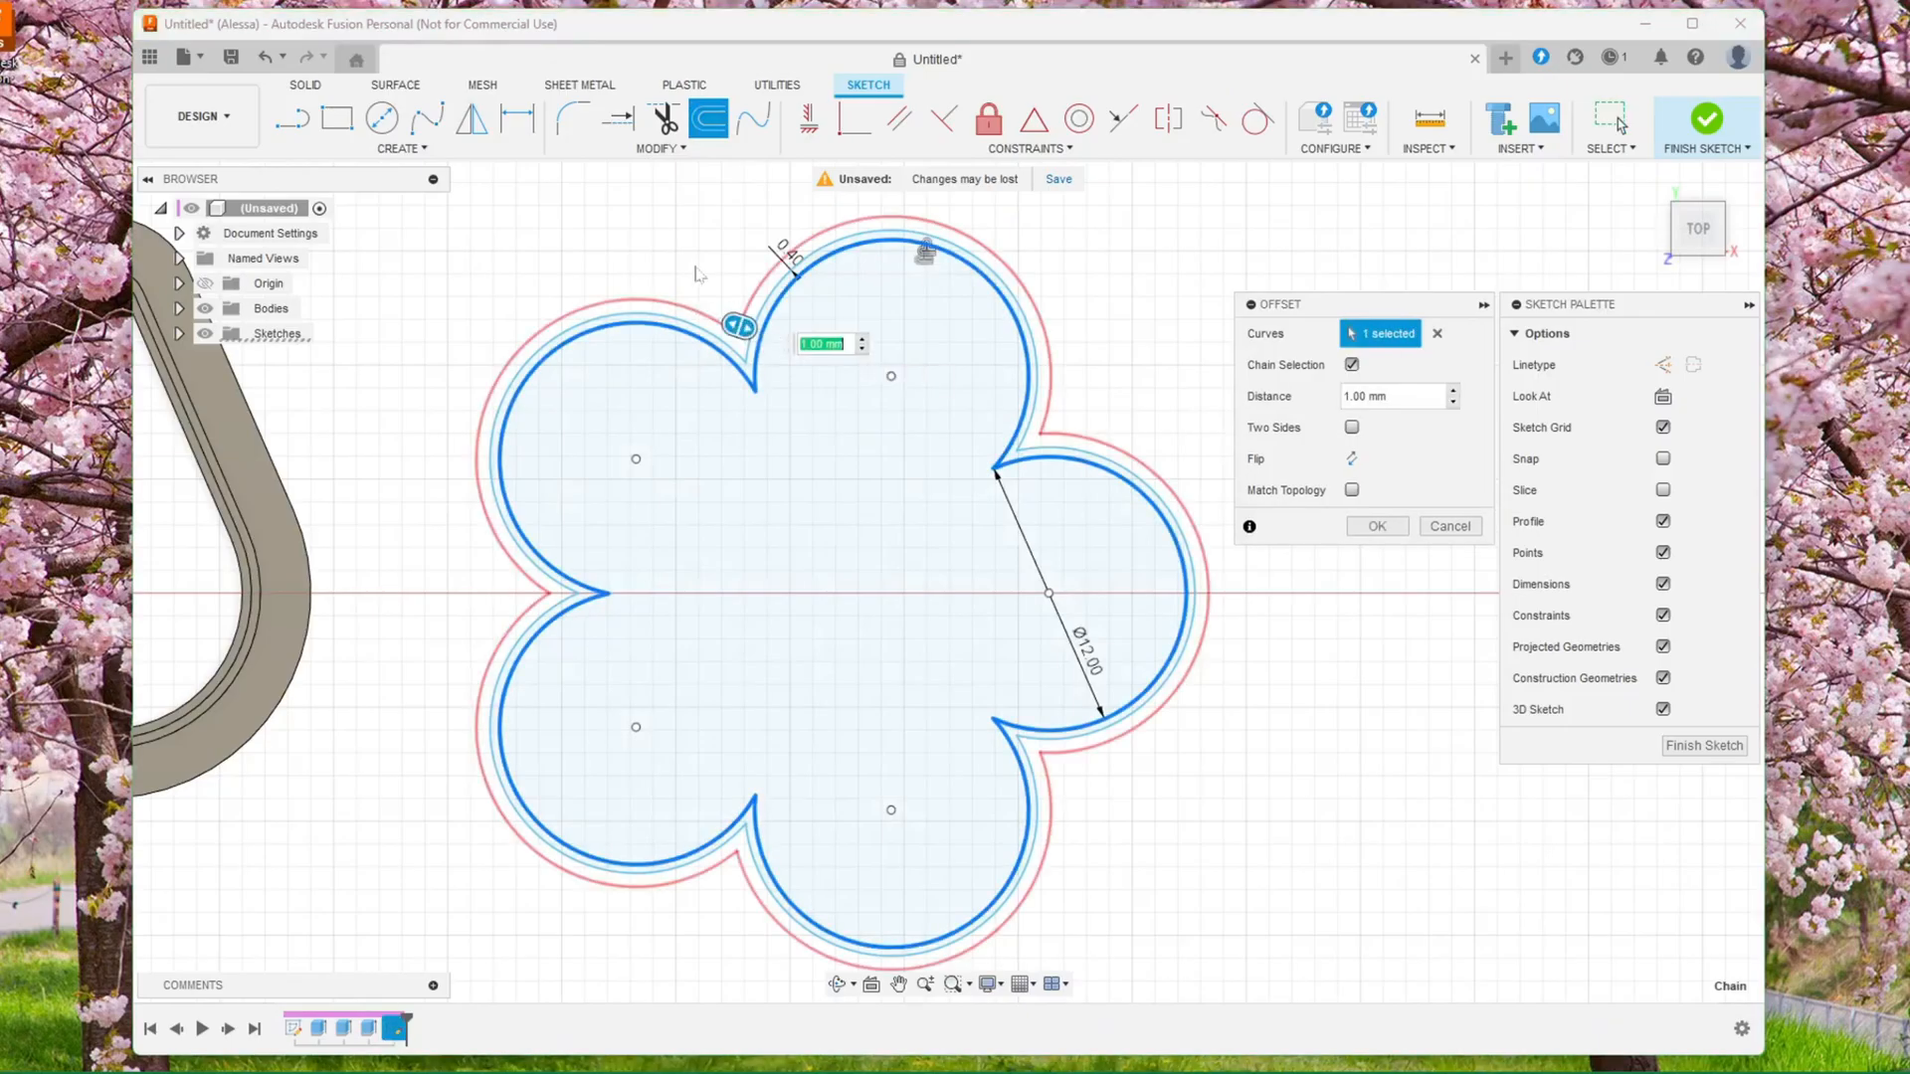
pyautogui.write('0.8')
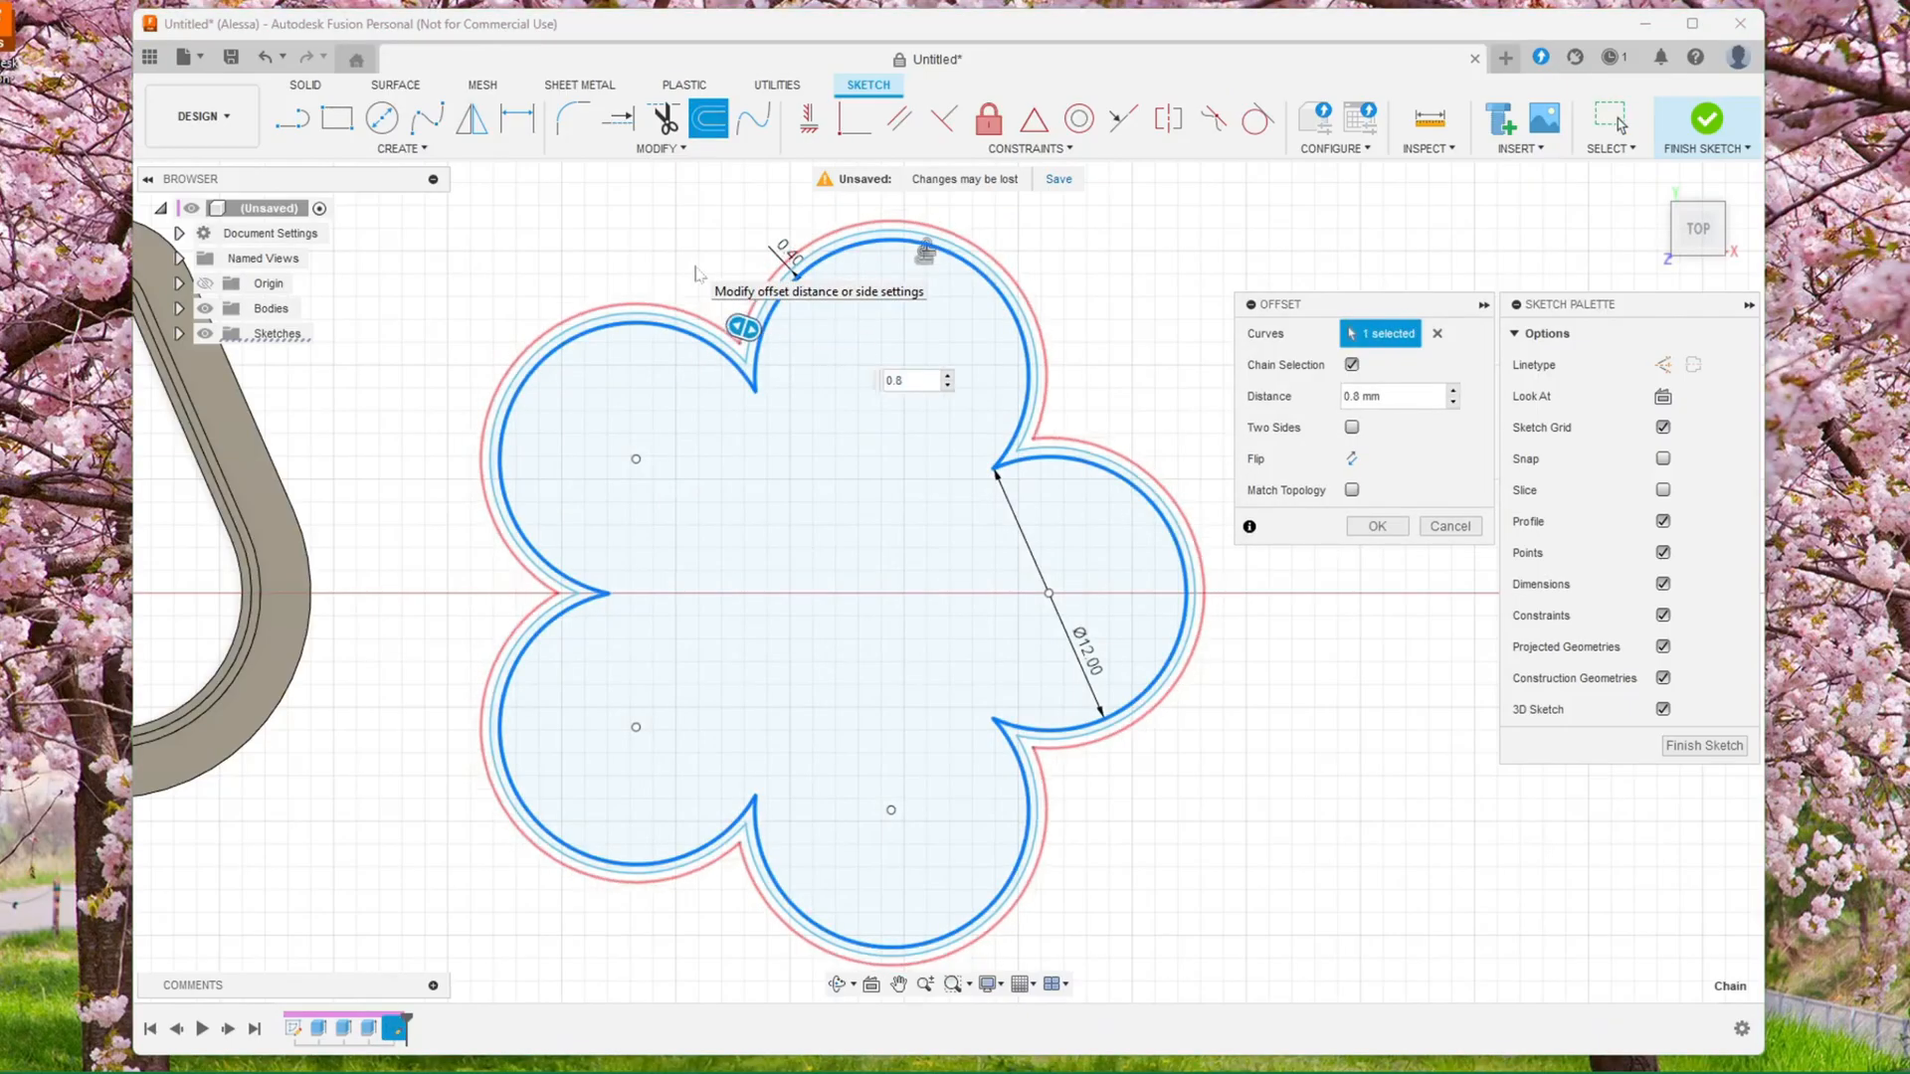
pyautogui.press('Return')
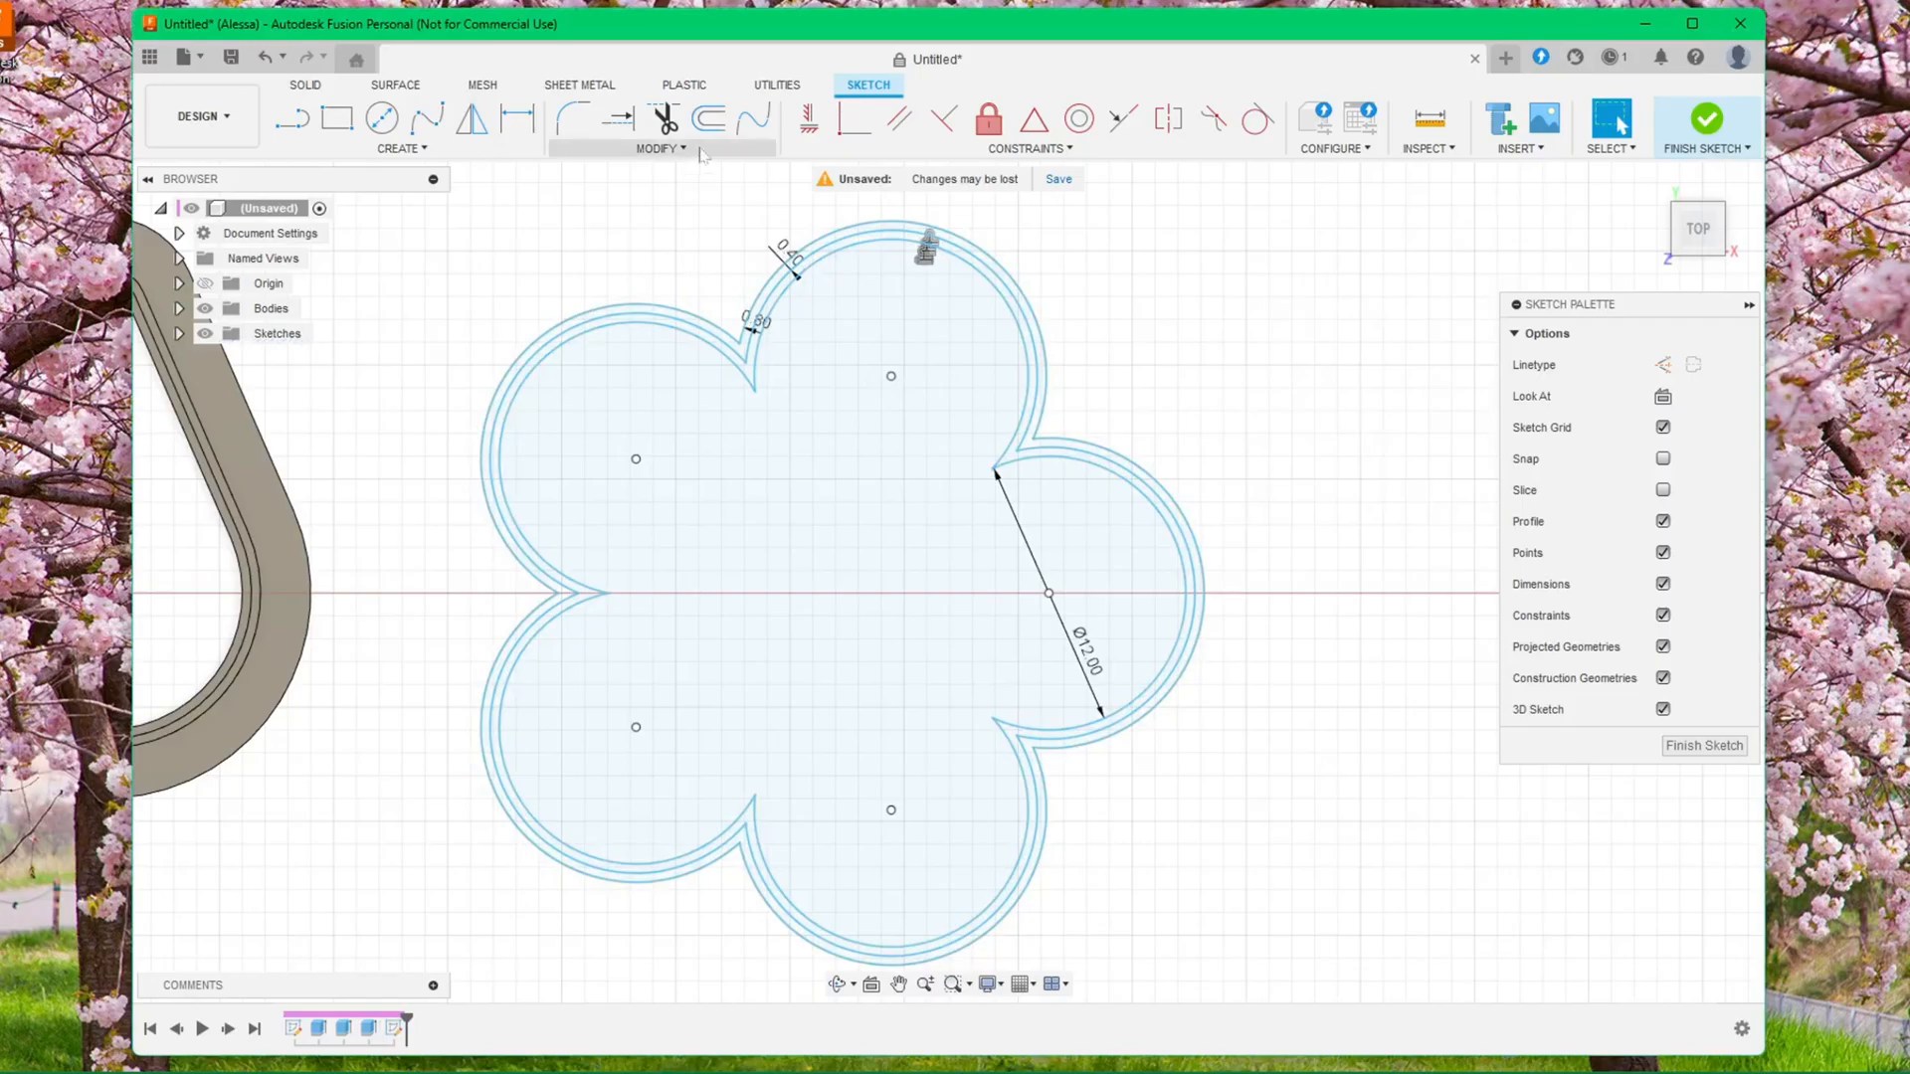
# Offset the original innermost flower outline outward by 3 mm and finish the sketch
pyautogui.click(708, 118)
pyautogui.click(829, 256)
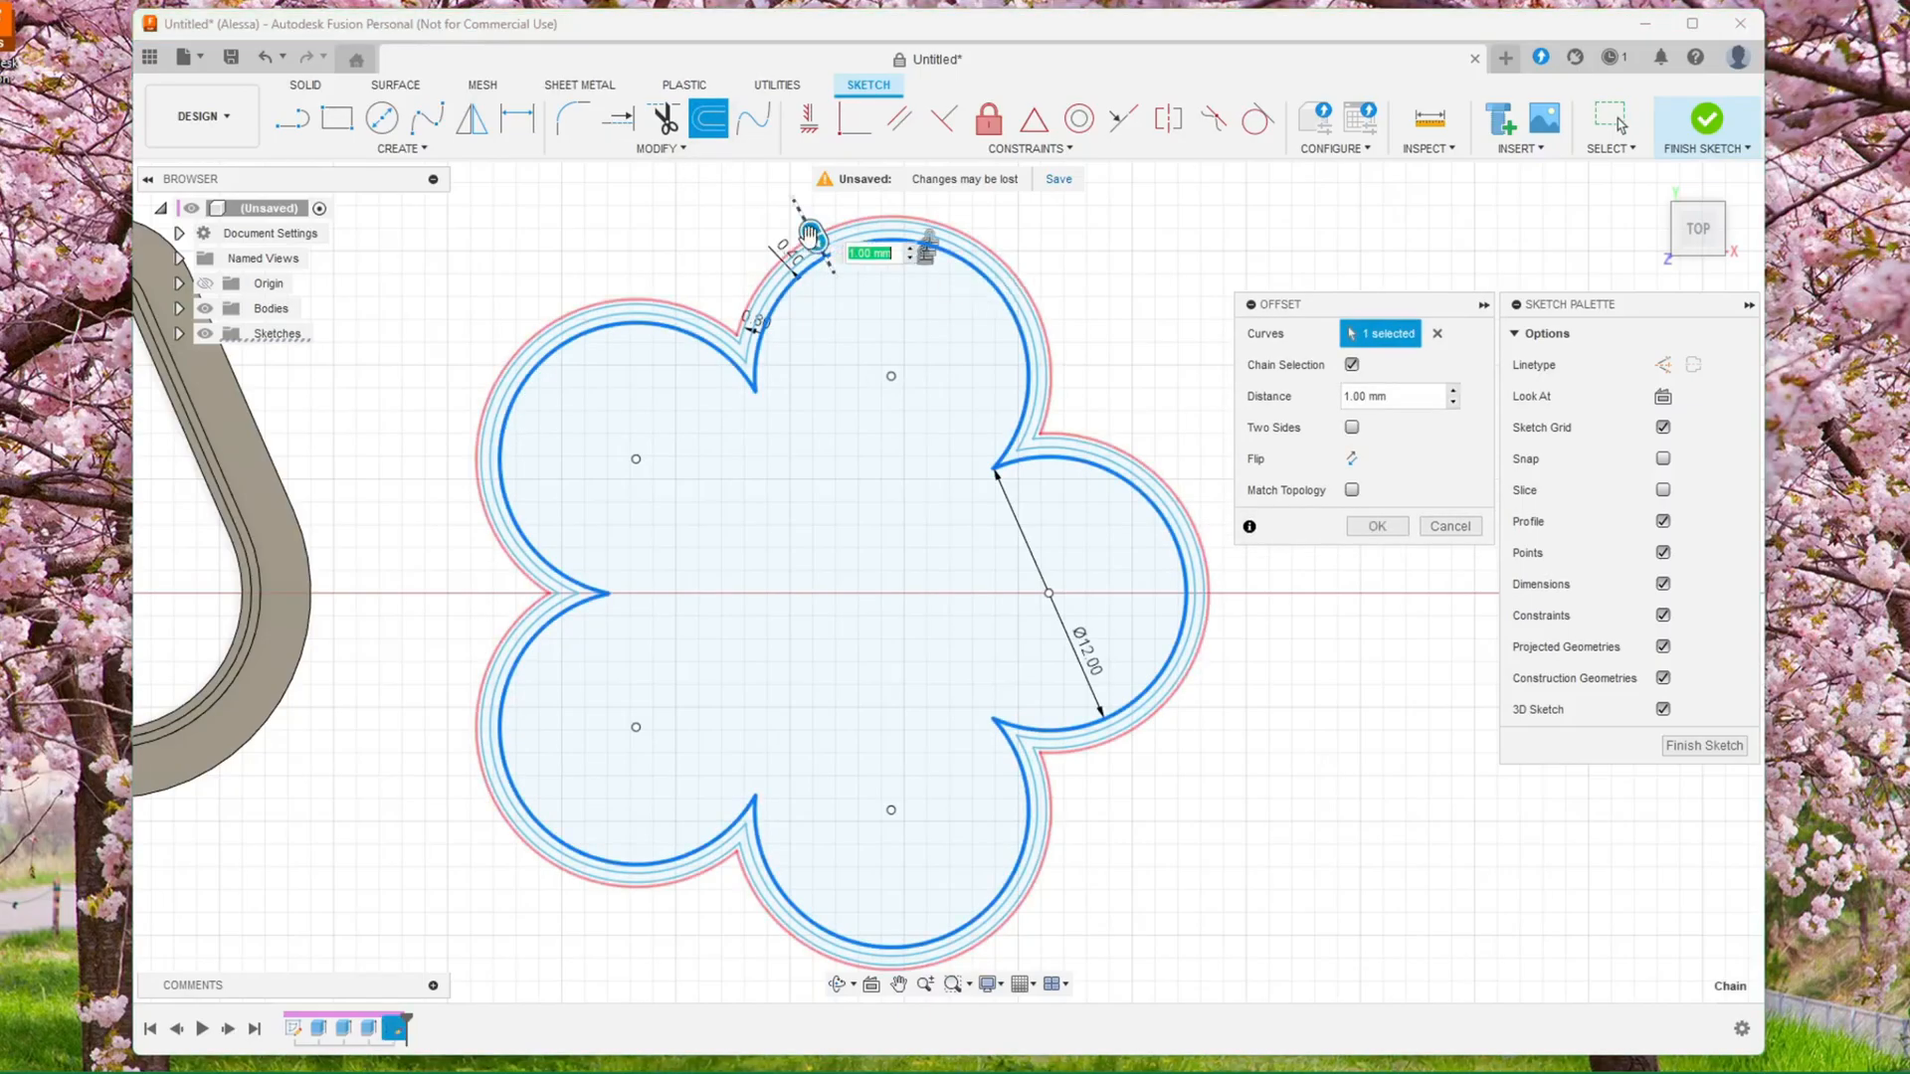
pyautogui.moveTo(811, 237); pyautogui.dragTo(800, 215)
pyautogui.write('3')
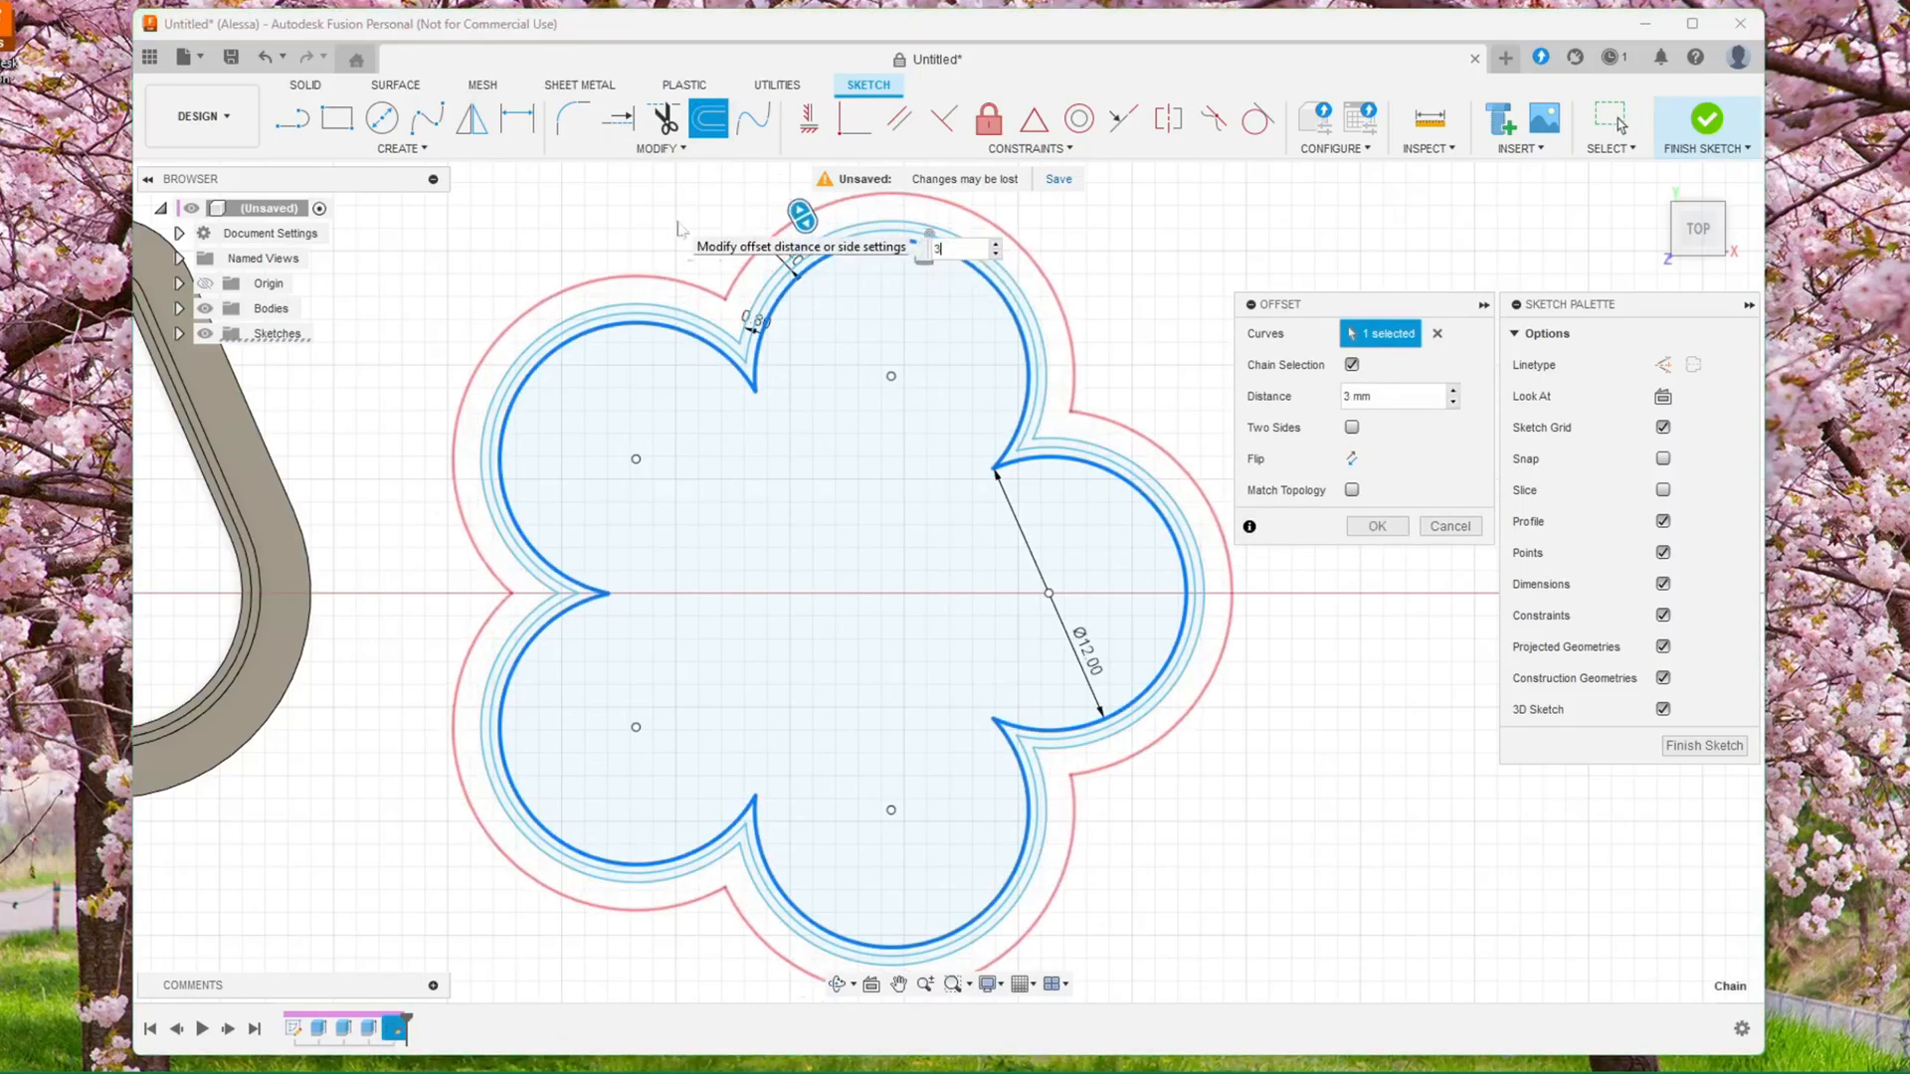
pyautogui.press('Return')
pyautogui.scroll(-2, 775, 571)
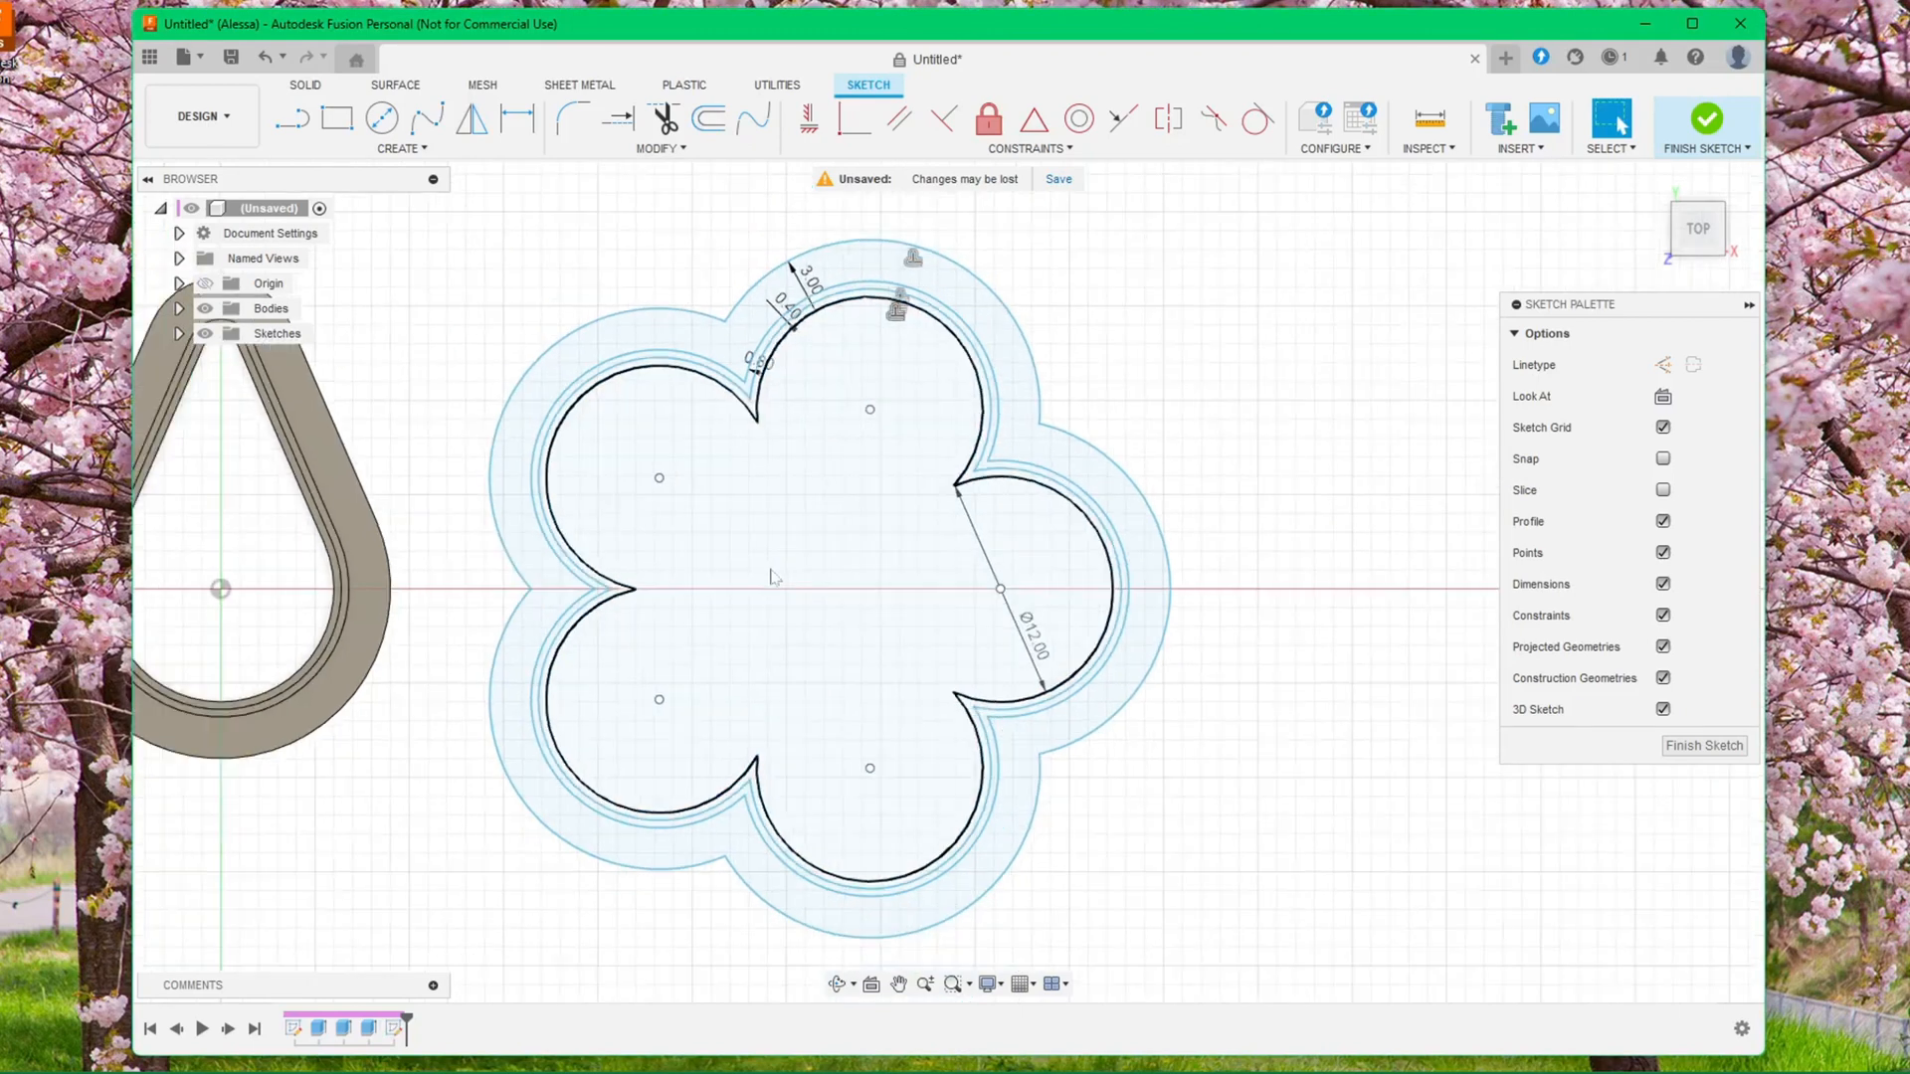
pyautogui.moveTo(1213, 692); pyautogui.dragTo(1310, 686, button='middle')
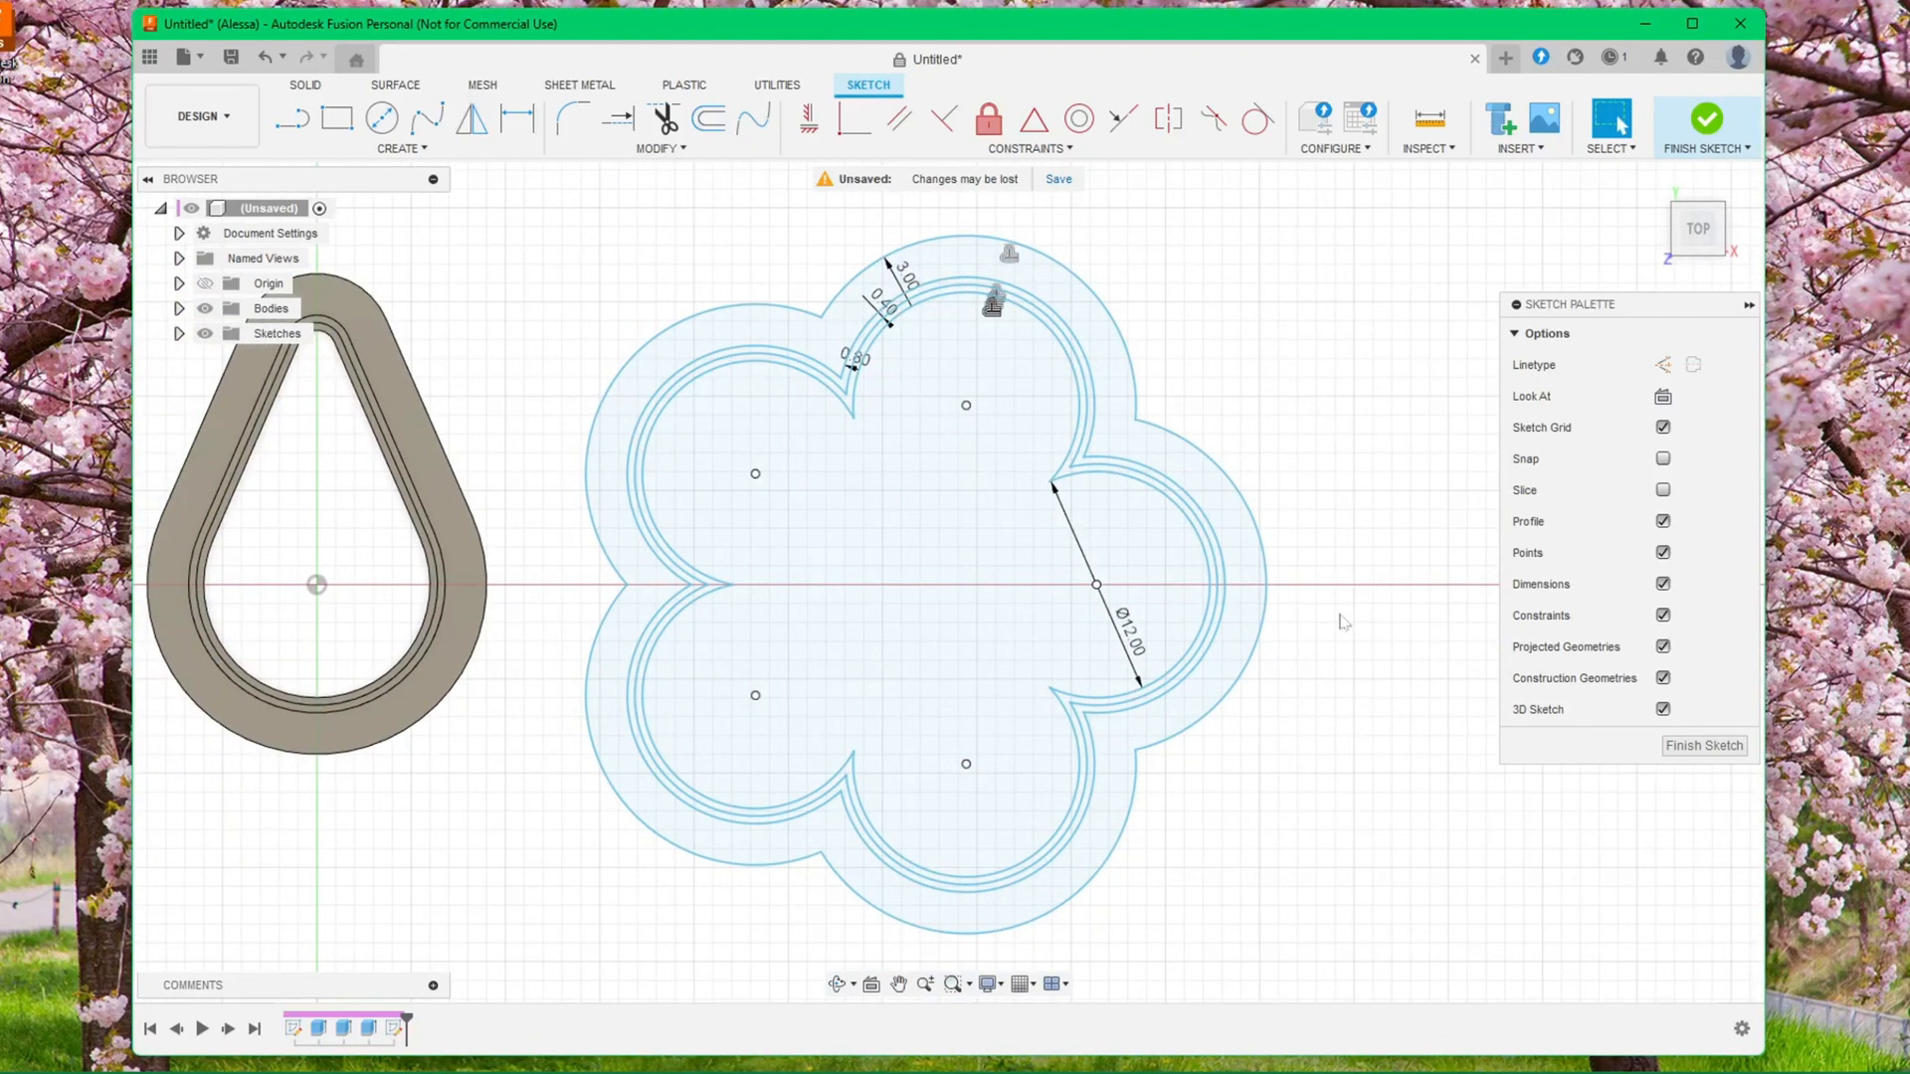
pyautogui.moveTo(1383, 566); pyautogui.dragTo(1411, 560, button='middle')
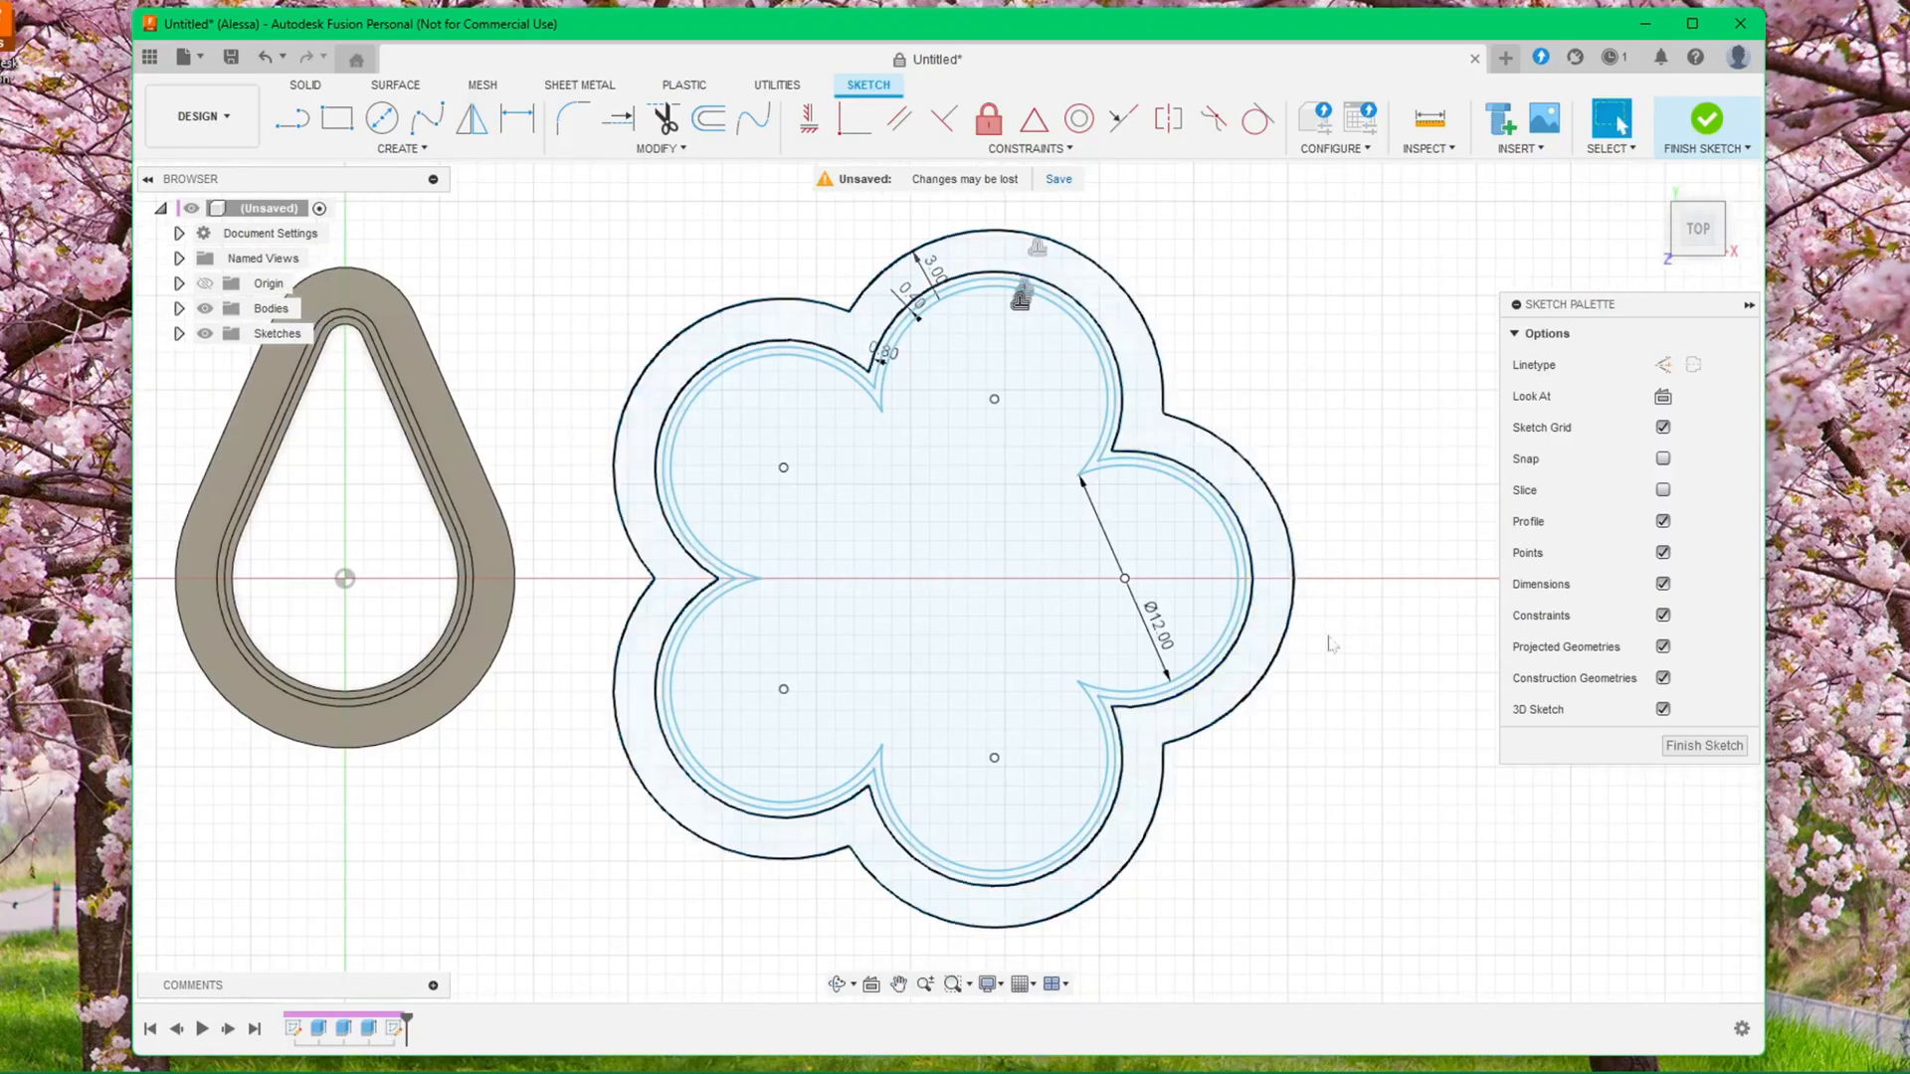
pyautogui.click(1709, 121)
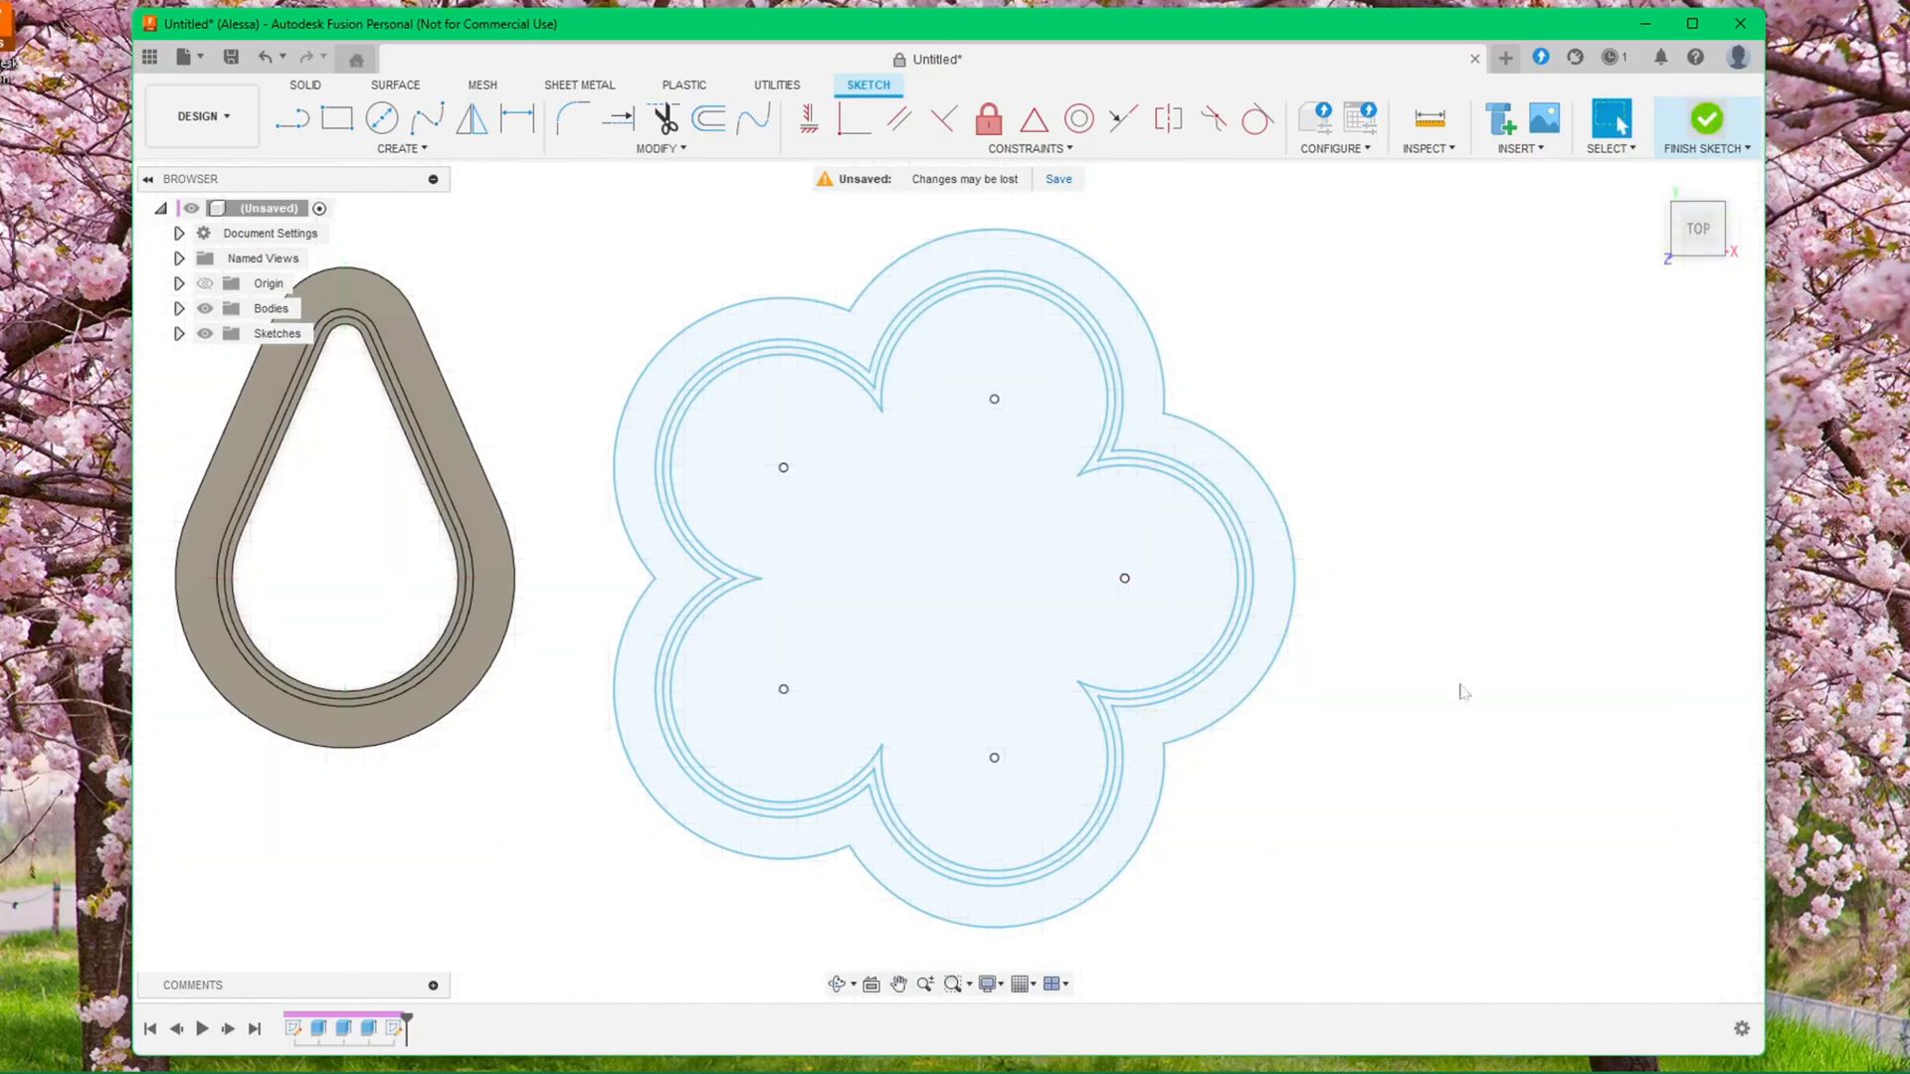
# Extrude the innermost thin ring, between the original flower outline and its 0.4 mm offset, upward 15 mm as a new body
pyautogui.moveTo(1459, 690)
pyautogui.keyDown('shift'); pyautogui.mouseDown(button='middle')
pyautogui.moveTo(1317, 801)
pyautogui.moveTo(1065, 896)
pyautogui.moveTo(1048, 844)
pyautogui.moveTo(1070, 792)
pyautogui.moveTo(1117, 780)
pyautogui.moveTo(1009, 799)
pyautogui.mouseUp(button='middle'); pyautogui.keyUp('shift')
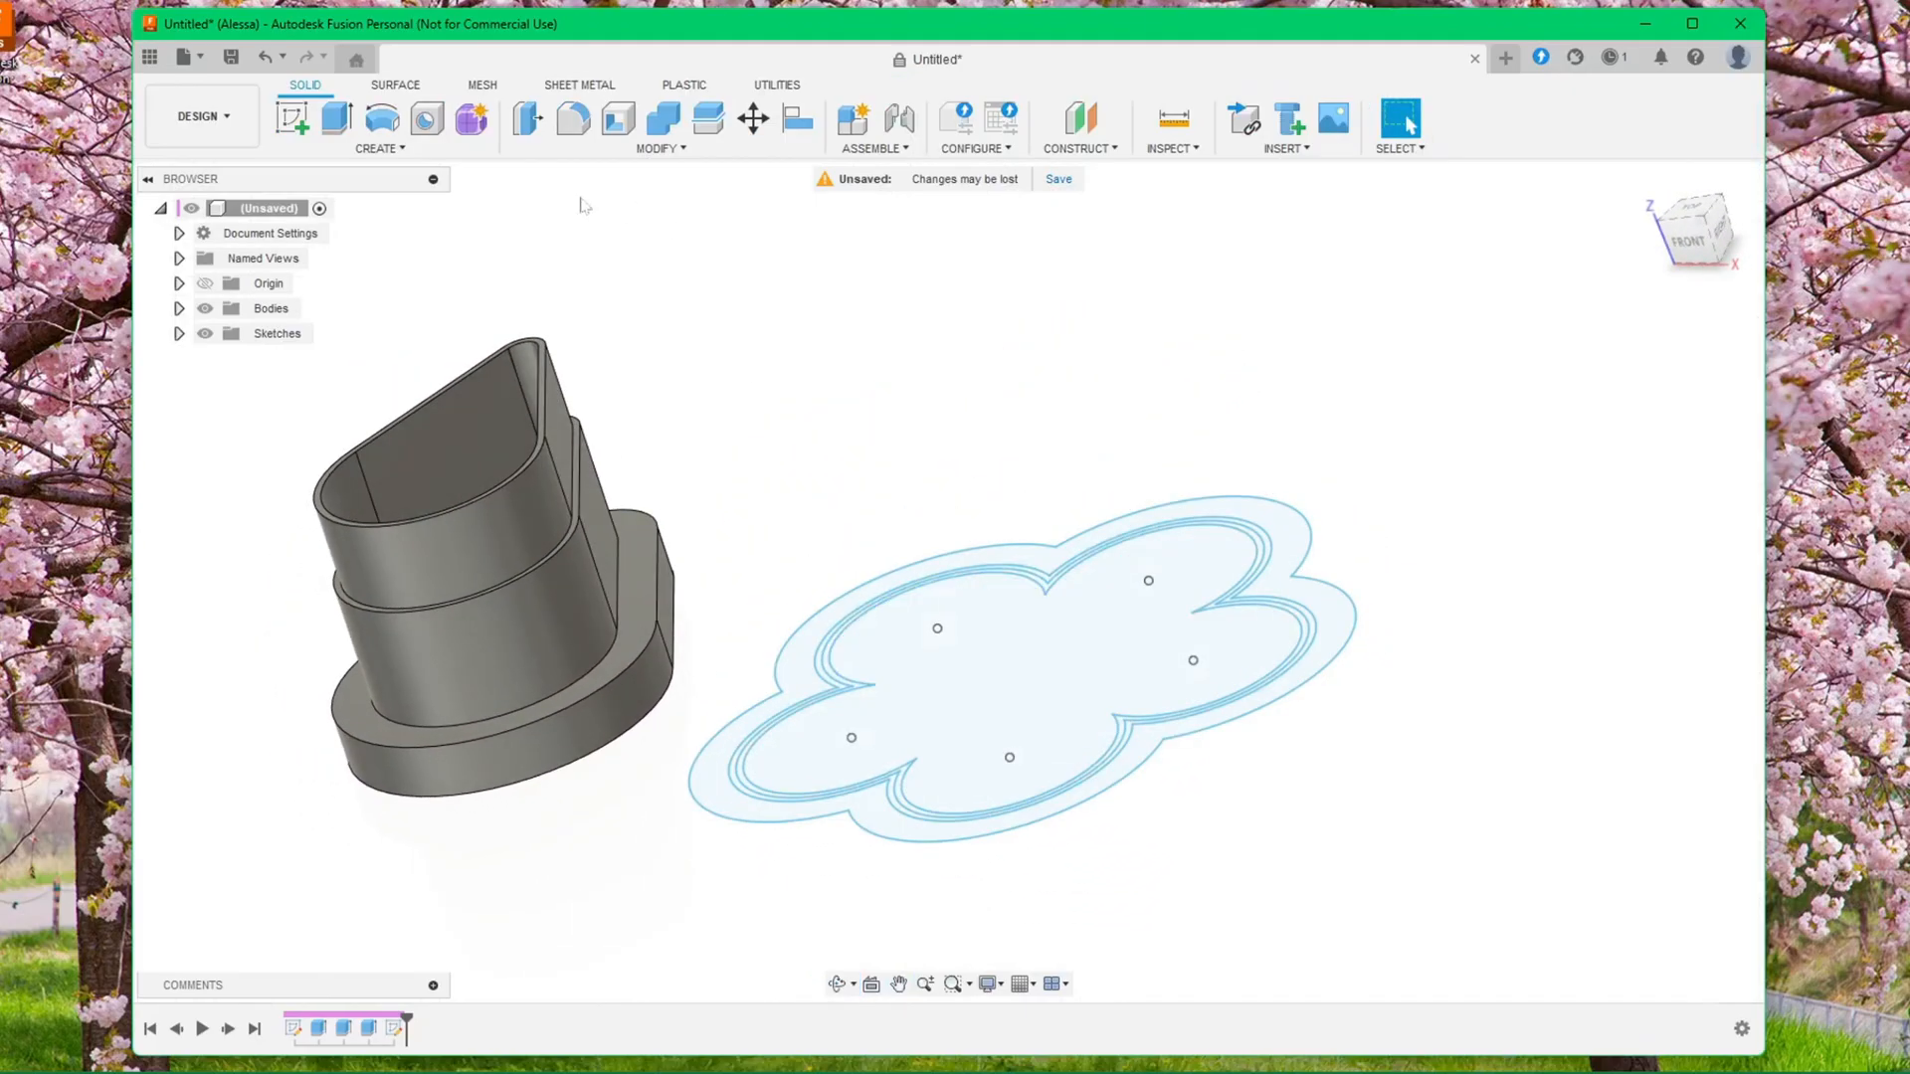
pyautogui.click(337, 117)
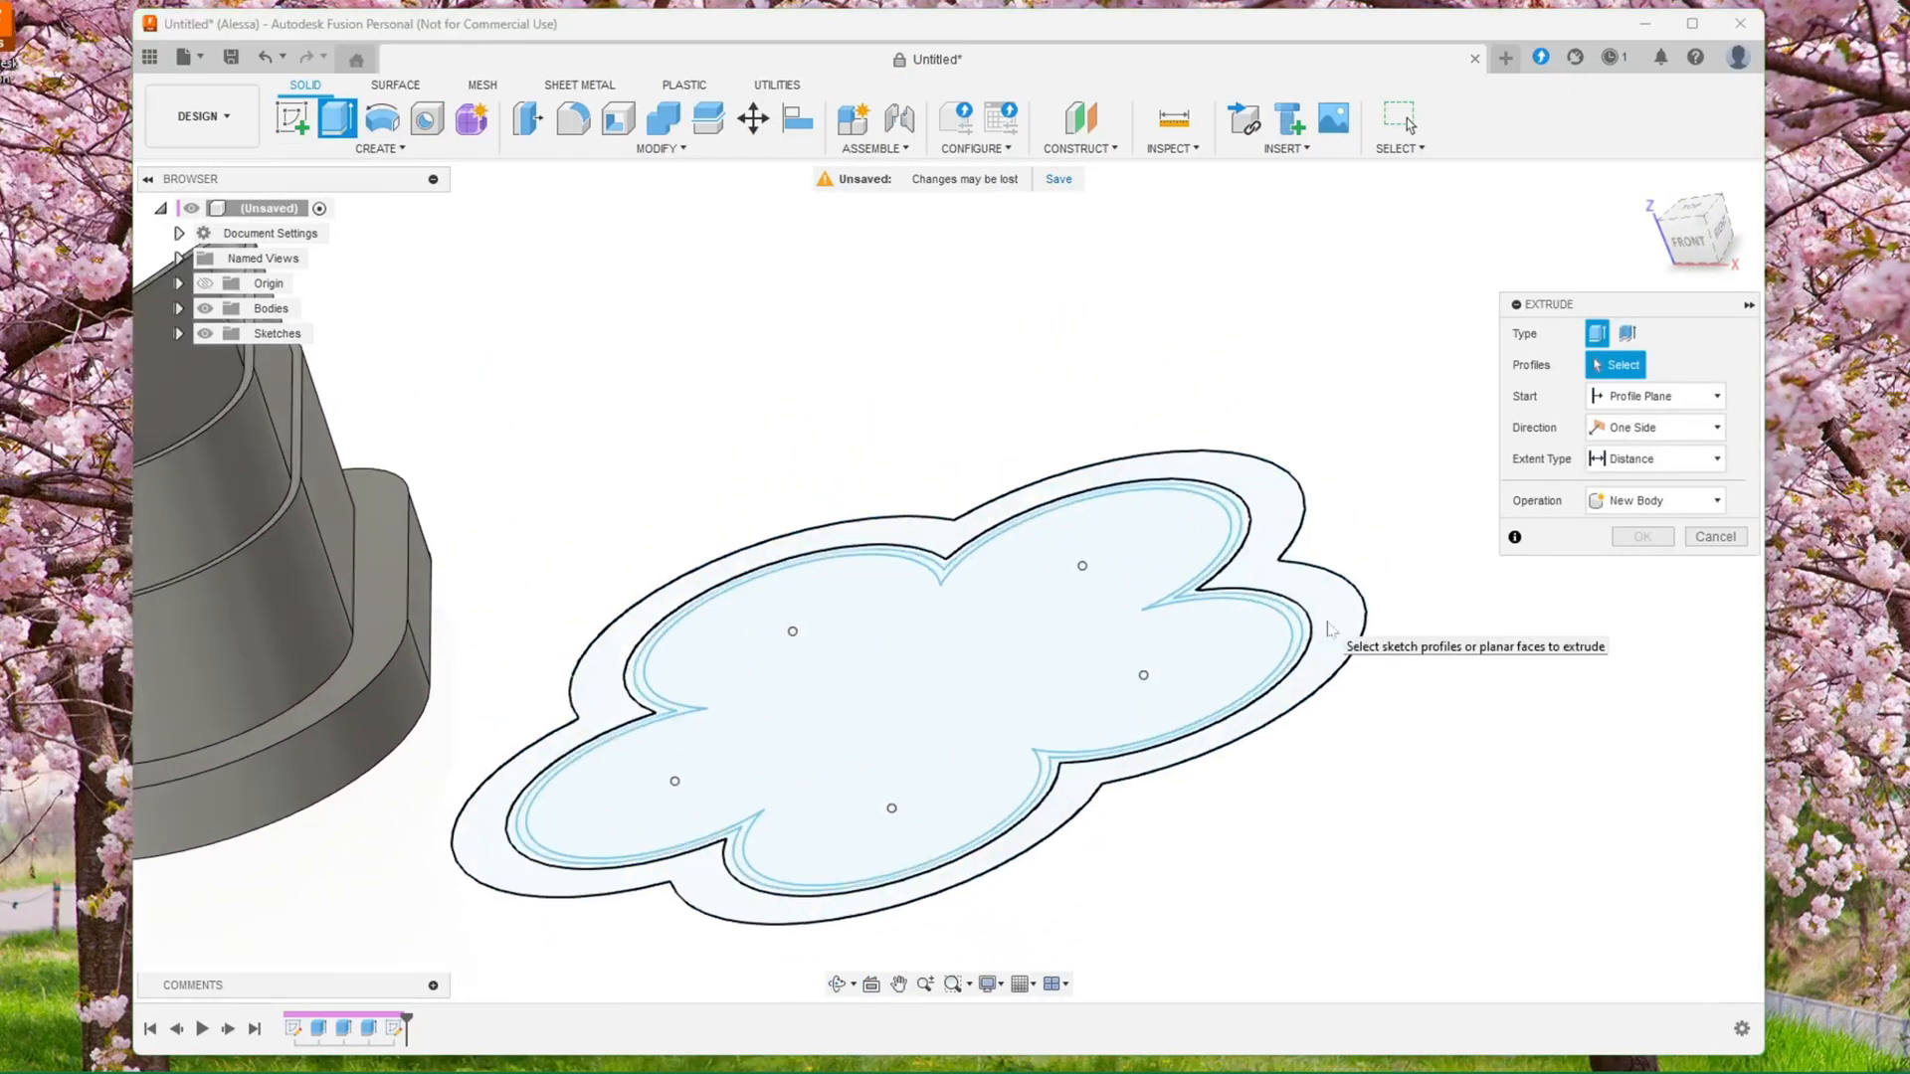
pyautogui.scroll(6, 1333, 626)
pyautogui.scroll(-3, 1261, 644)
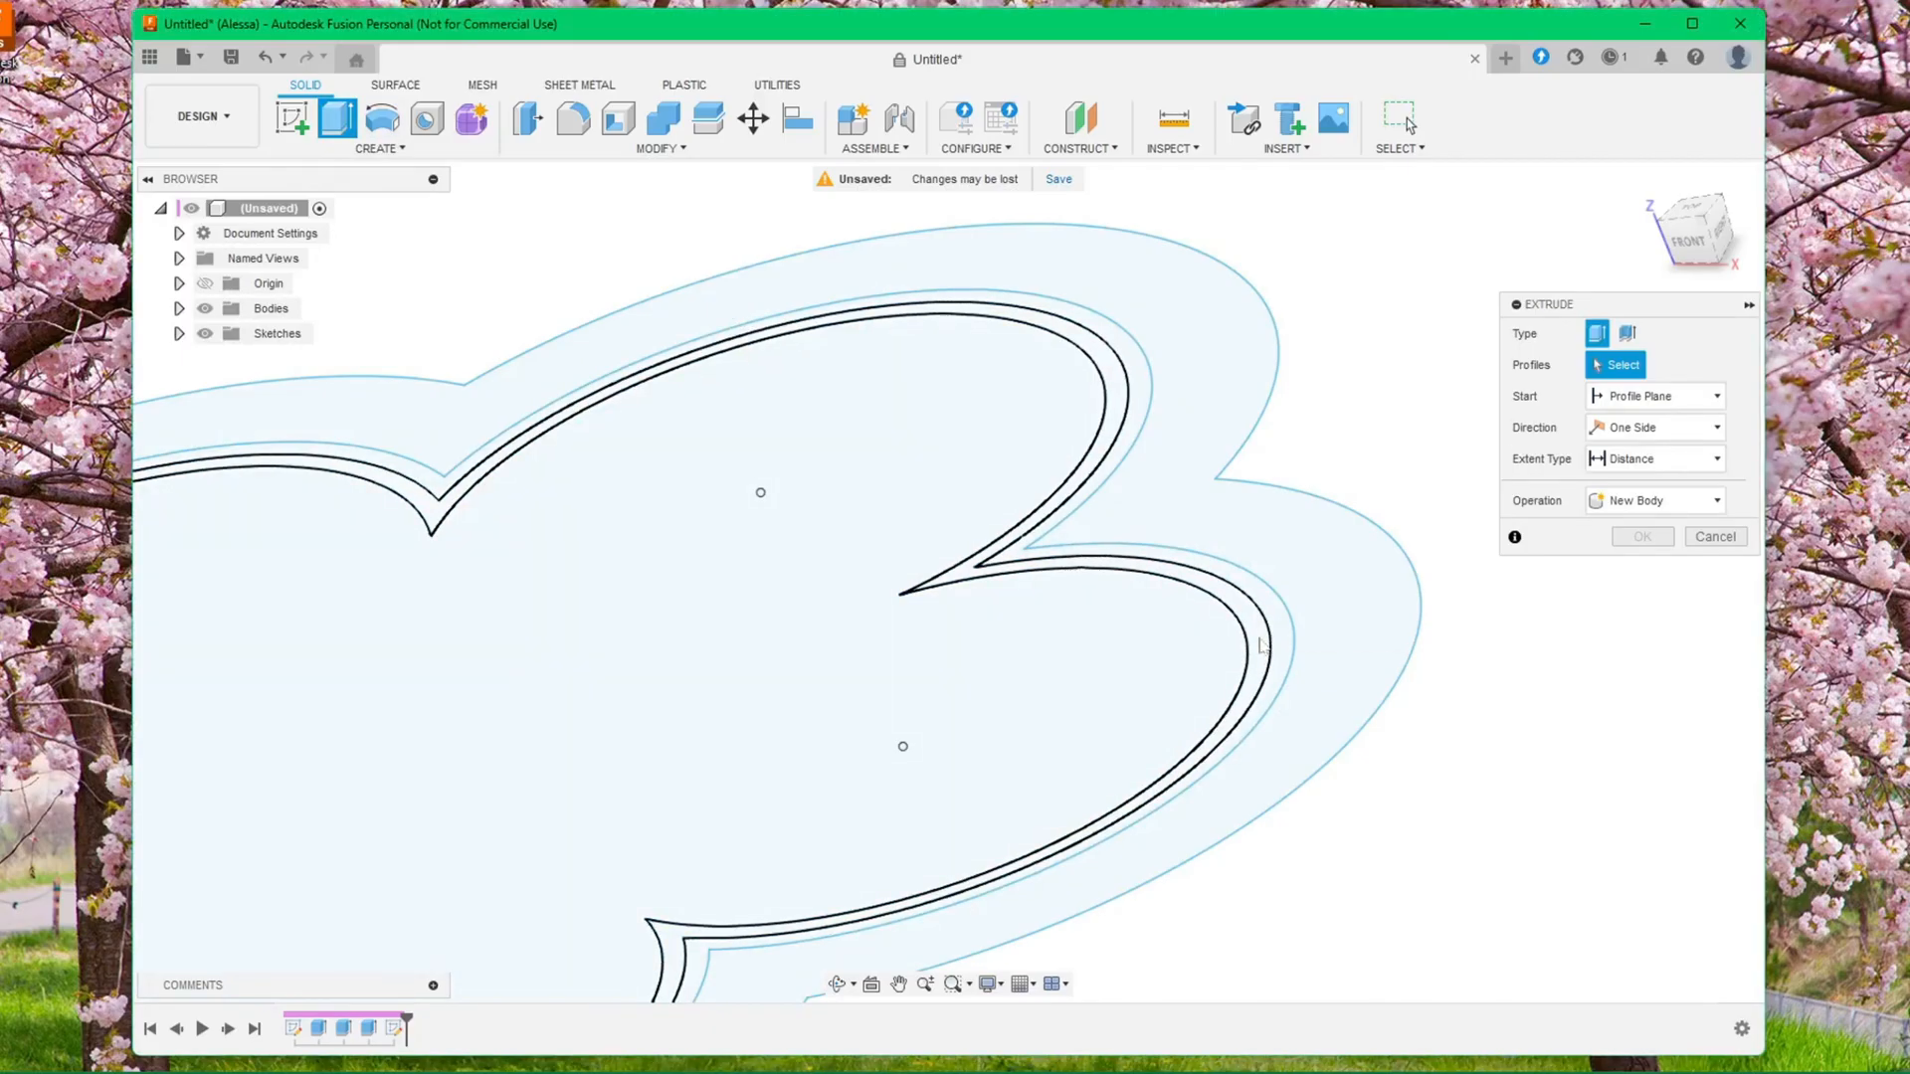
pyautogui.click(1207, 630)
pyautogui.scroll(-5, 1207, 630)
pyautogui.moveTo(1279, 695); pyautogui.dragTo(1216, 533)
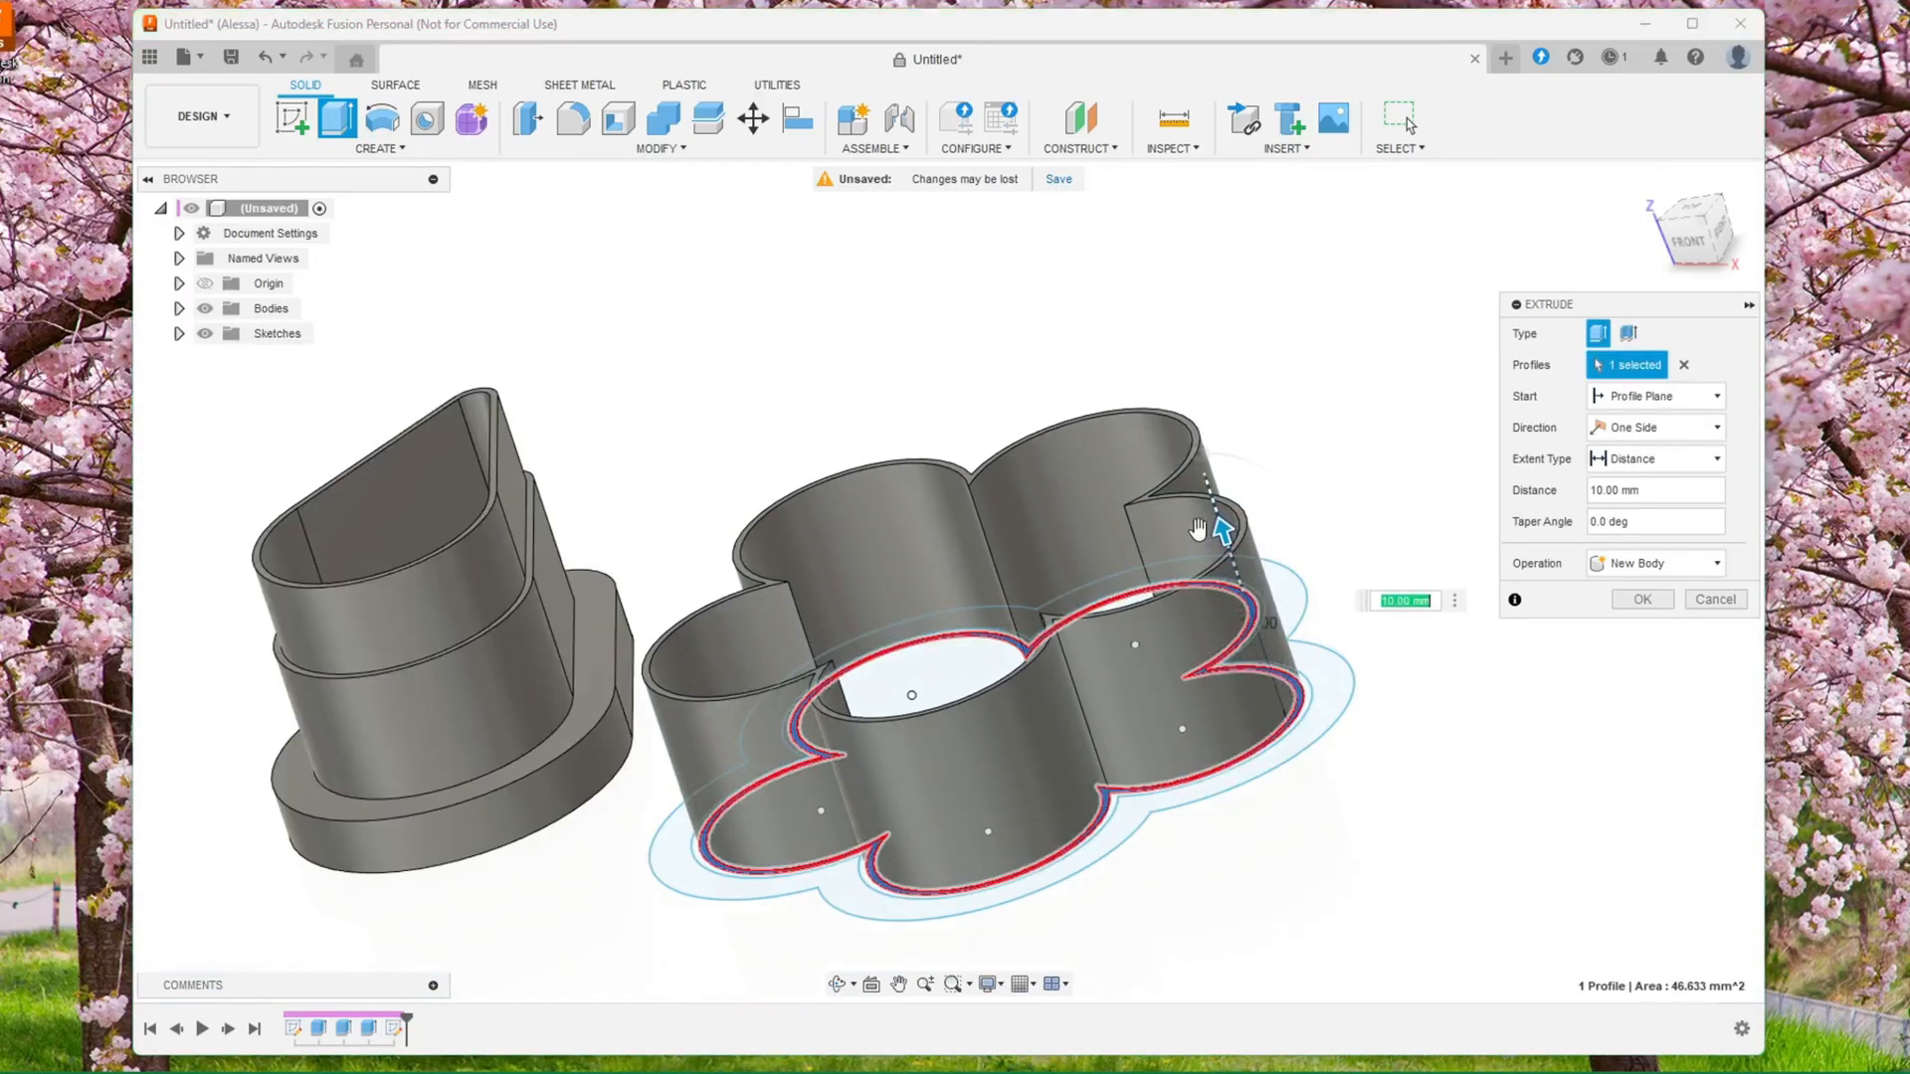
pyautogui.write('15')
pyautogui.press('Return')
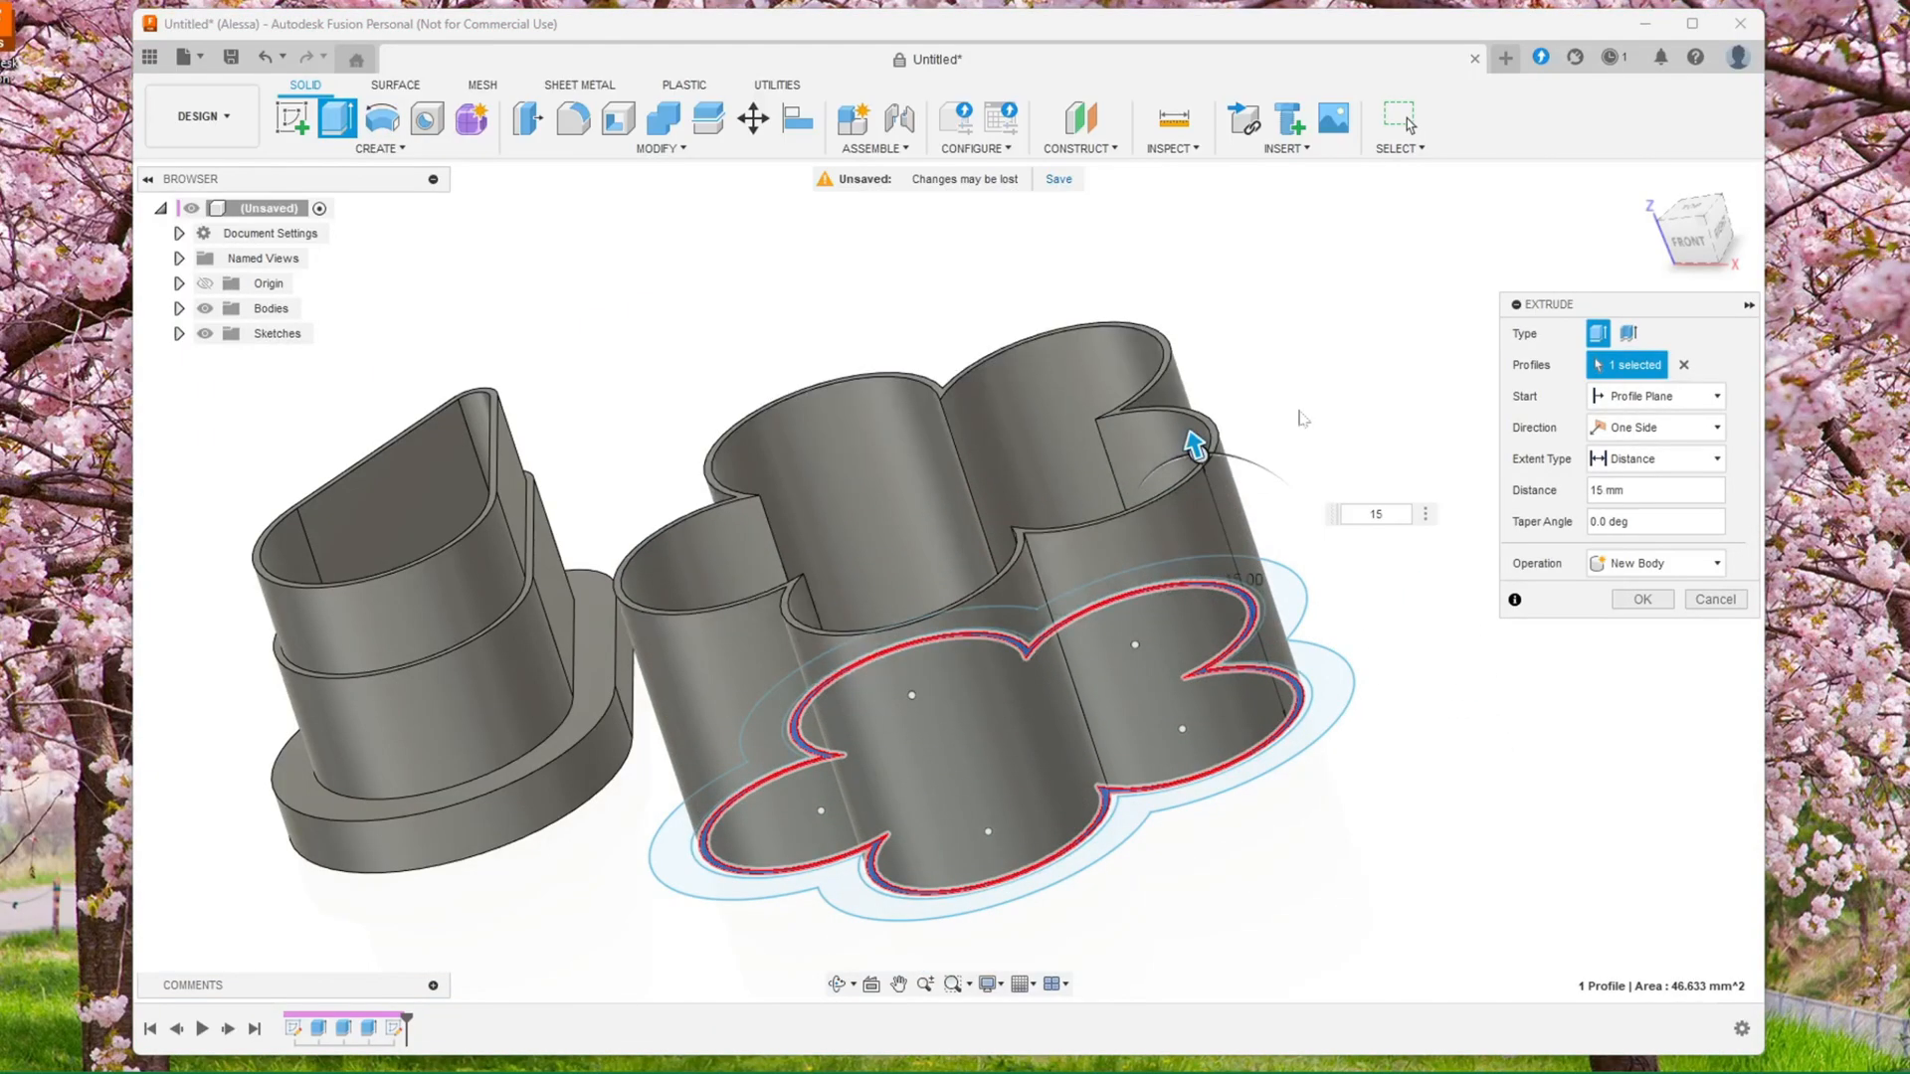
pyautogui.press('Return')
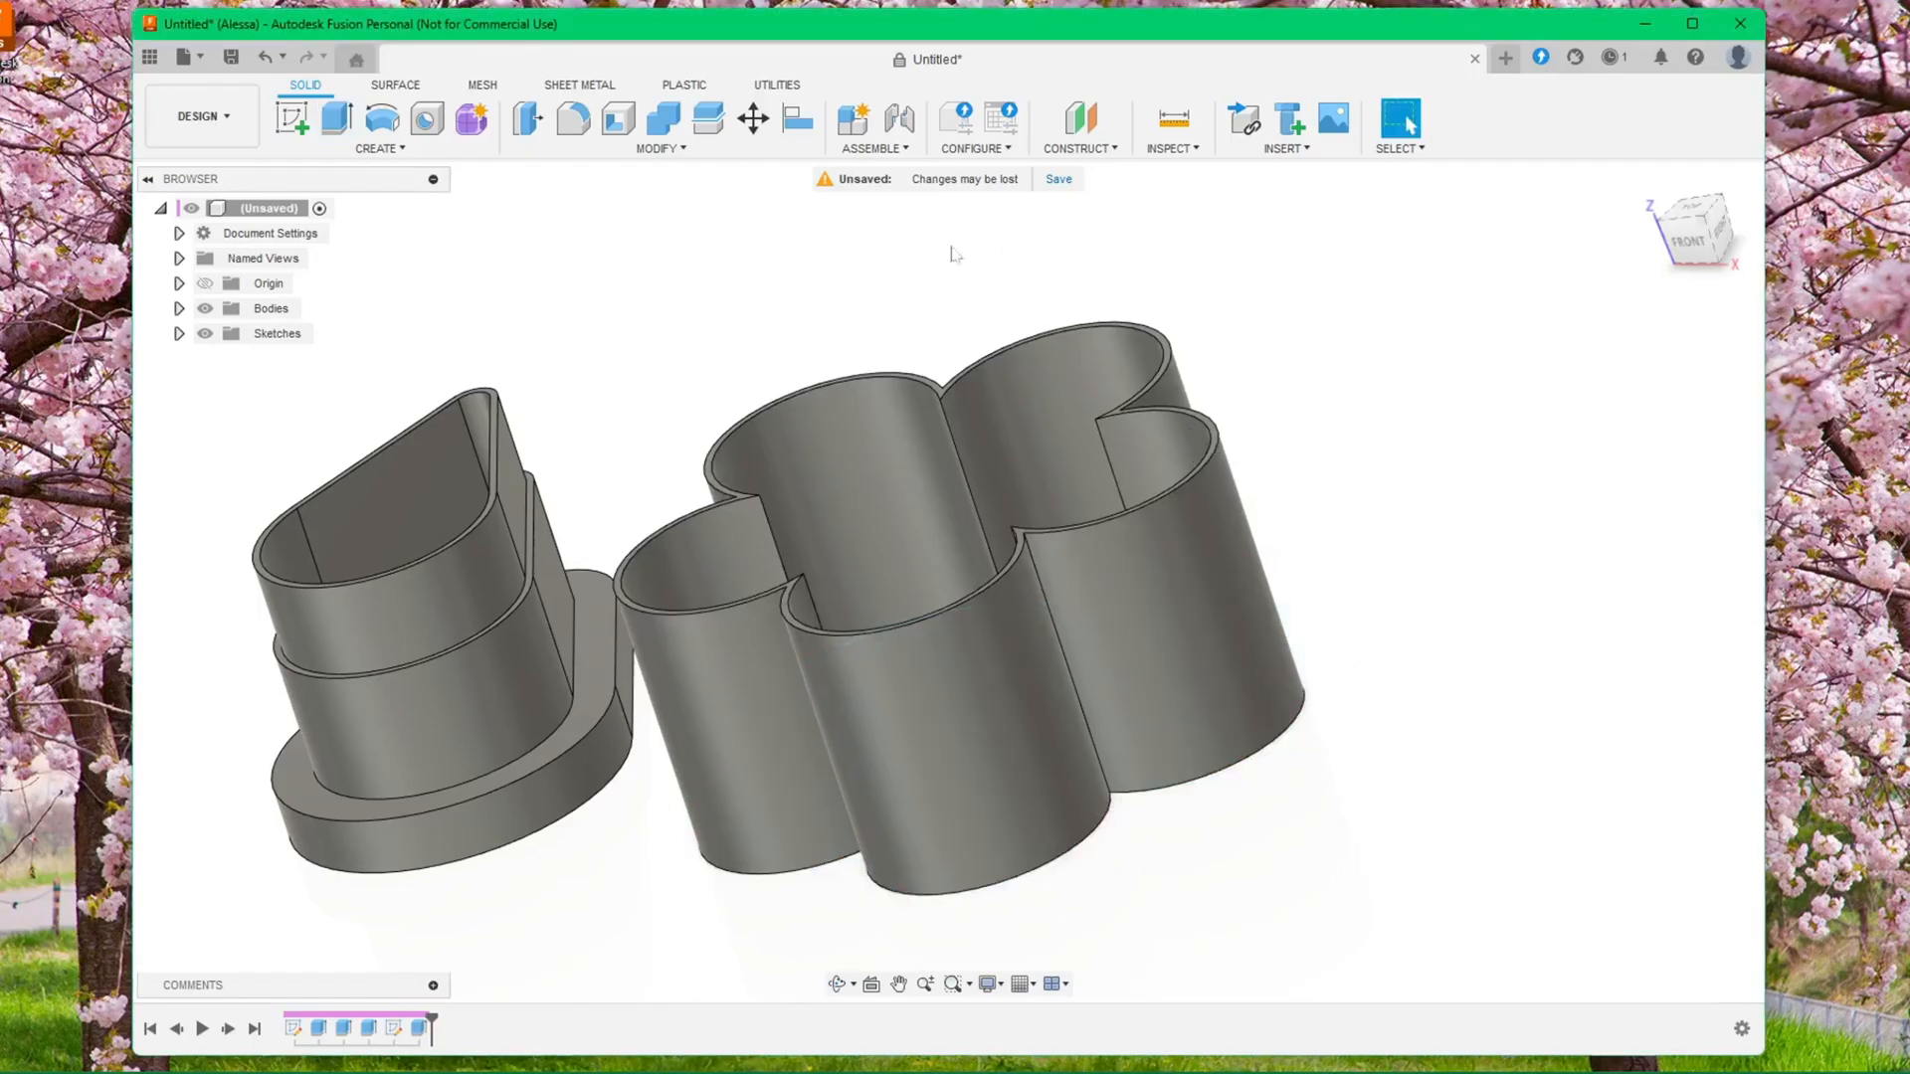
# Turn the visibility of the flower sketch, Sketch2, back on
pyautogui.click(179, 334)
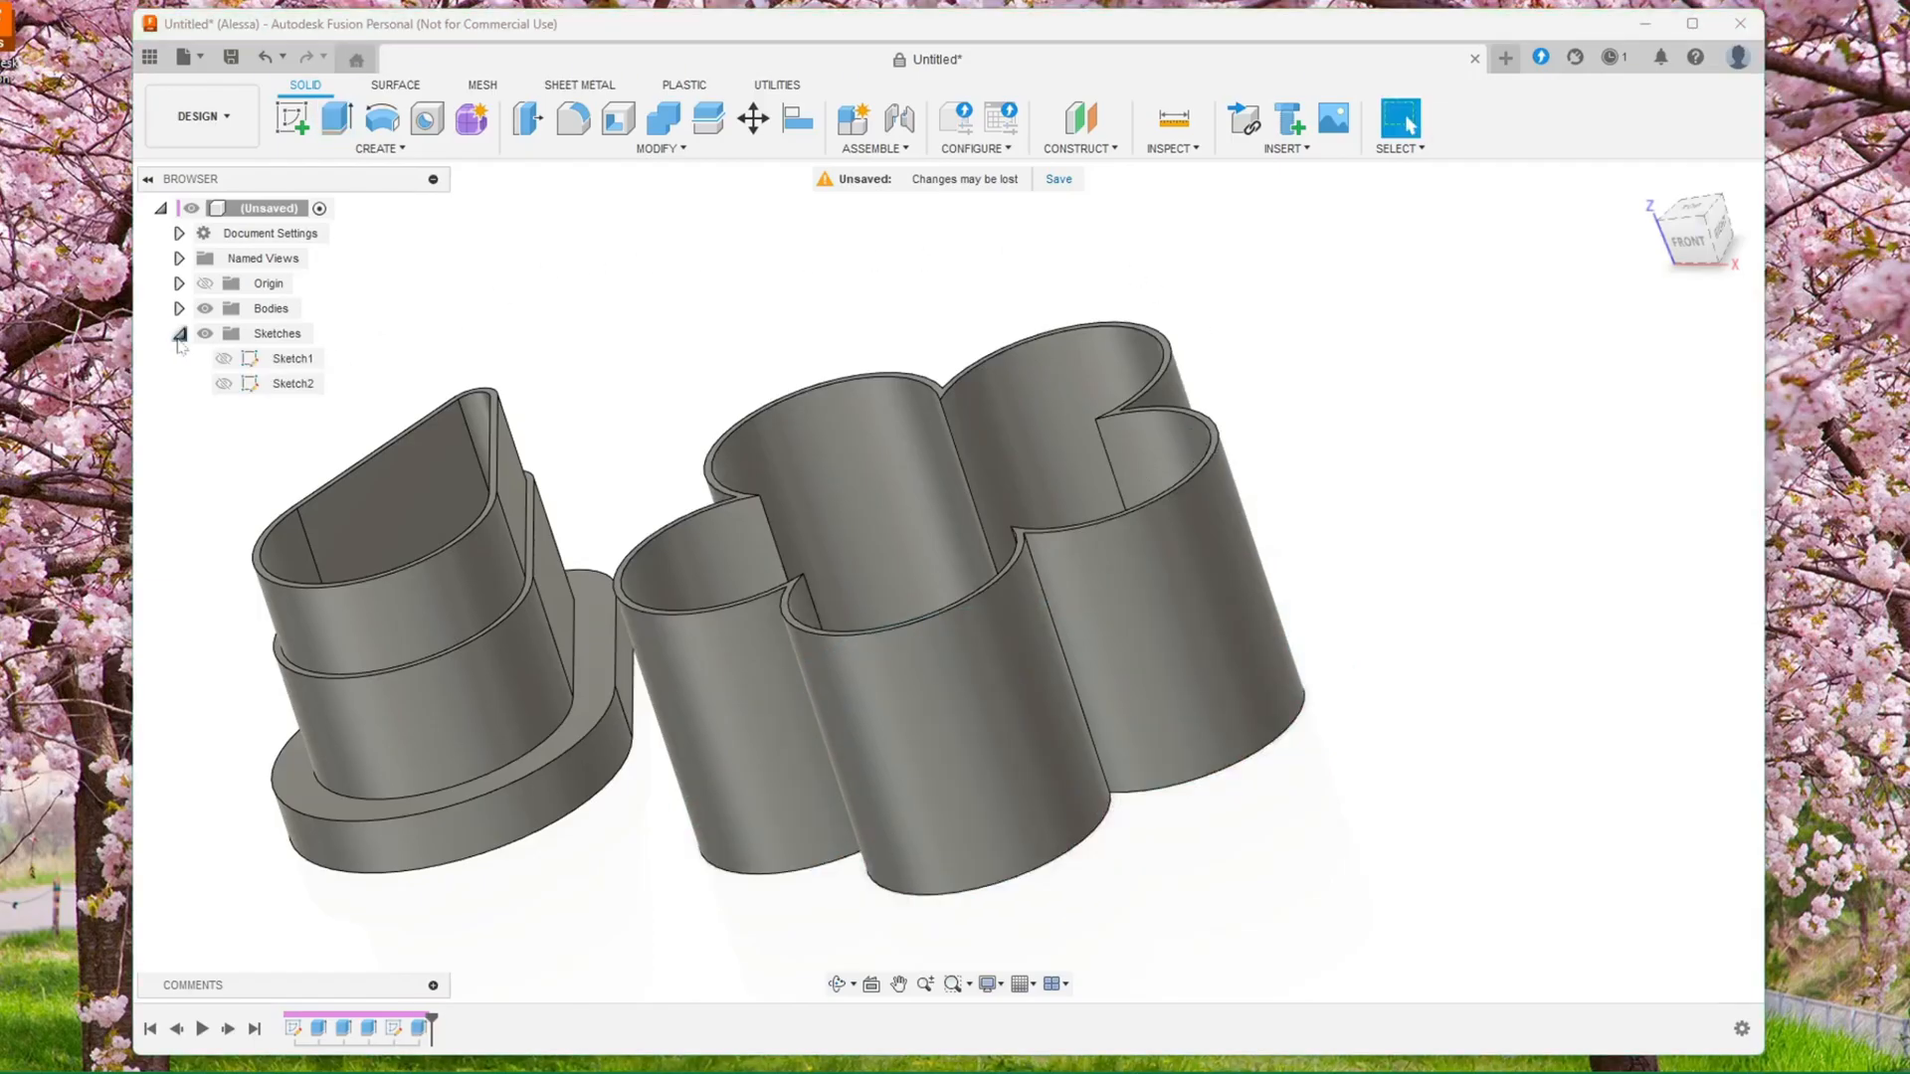
pyautogui.click(224, 384)
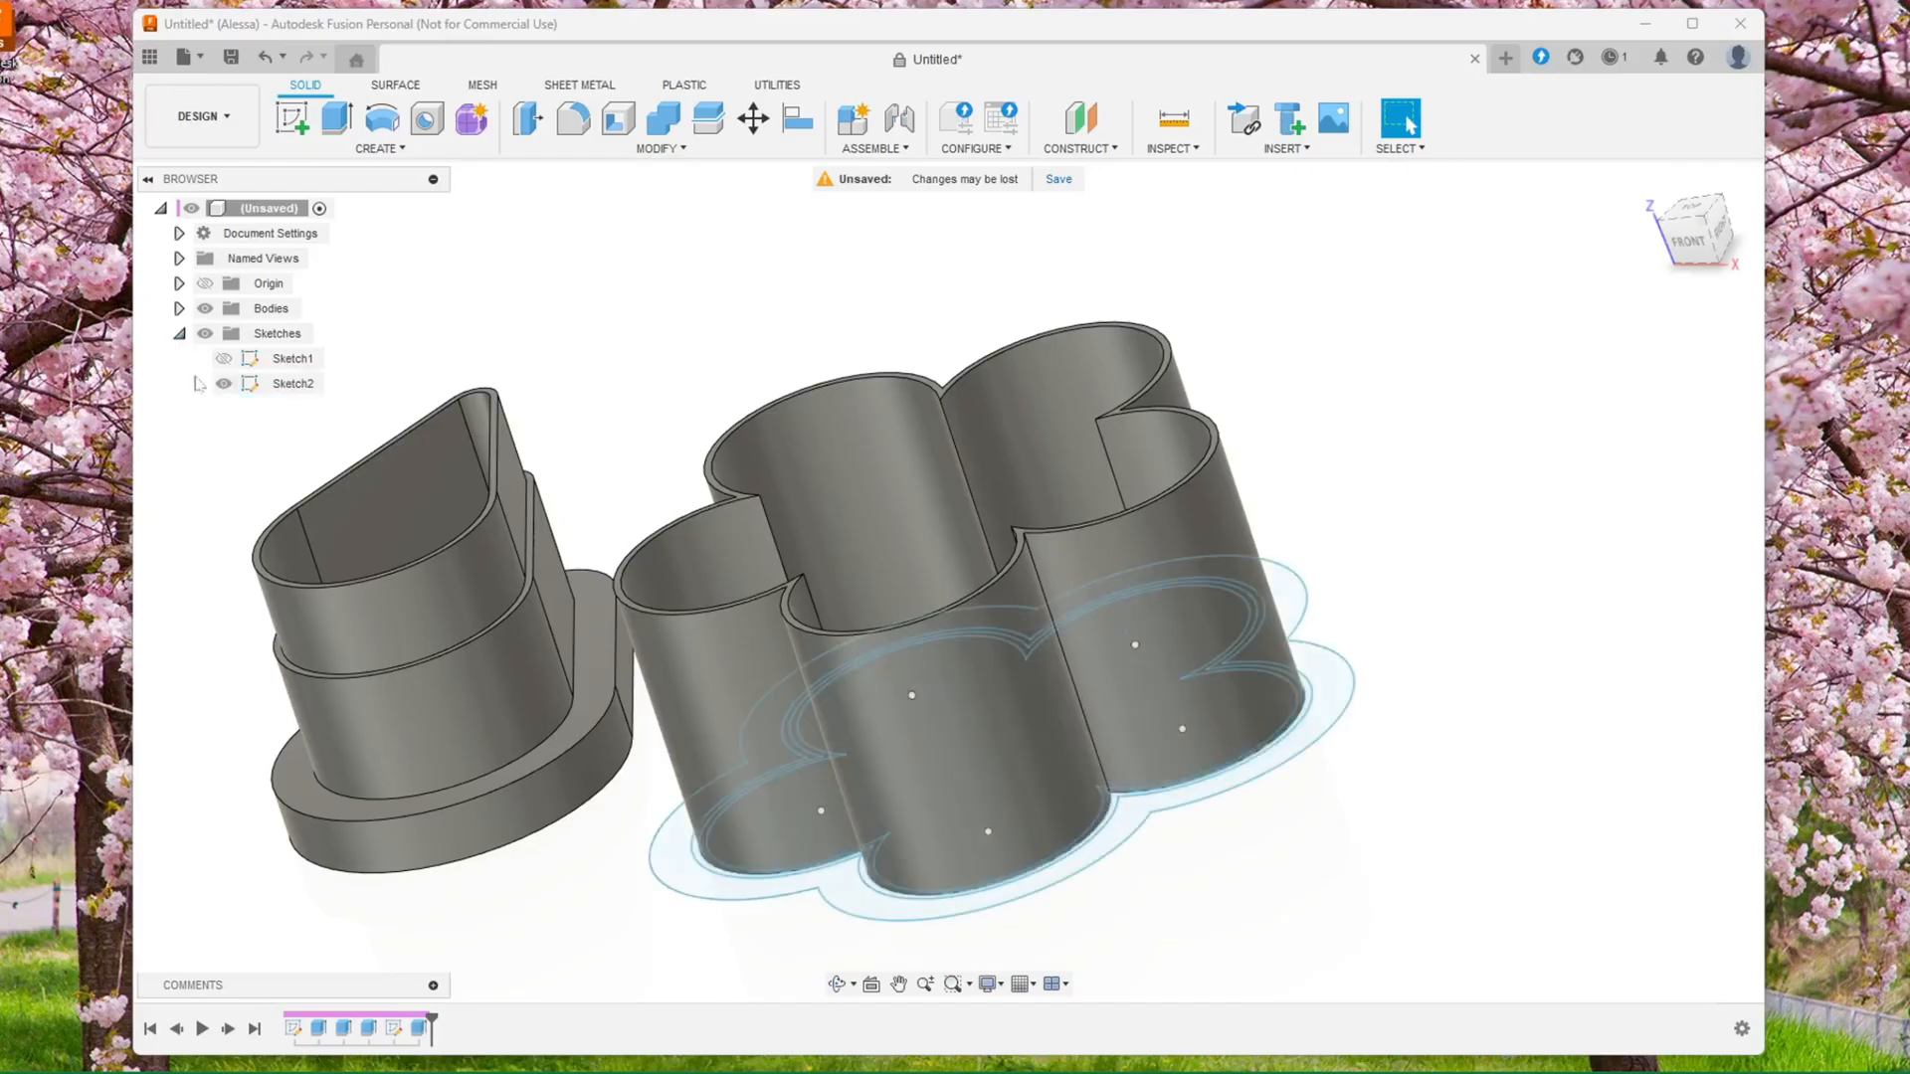
# Extrude the thin middle ring, between the flower's 0.4 mm and 0.8 mm offset outlines, upward 10 mm
pyautogui.click(179, 335)
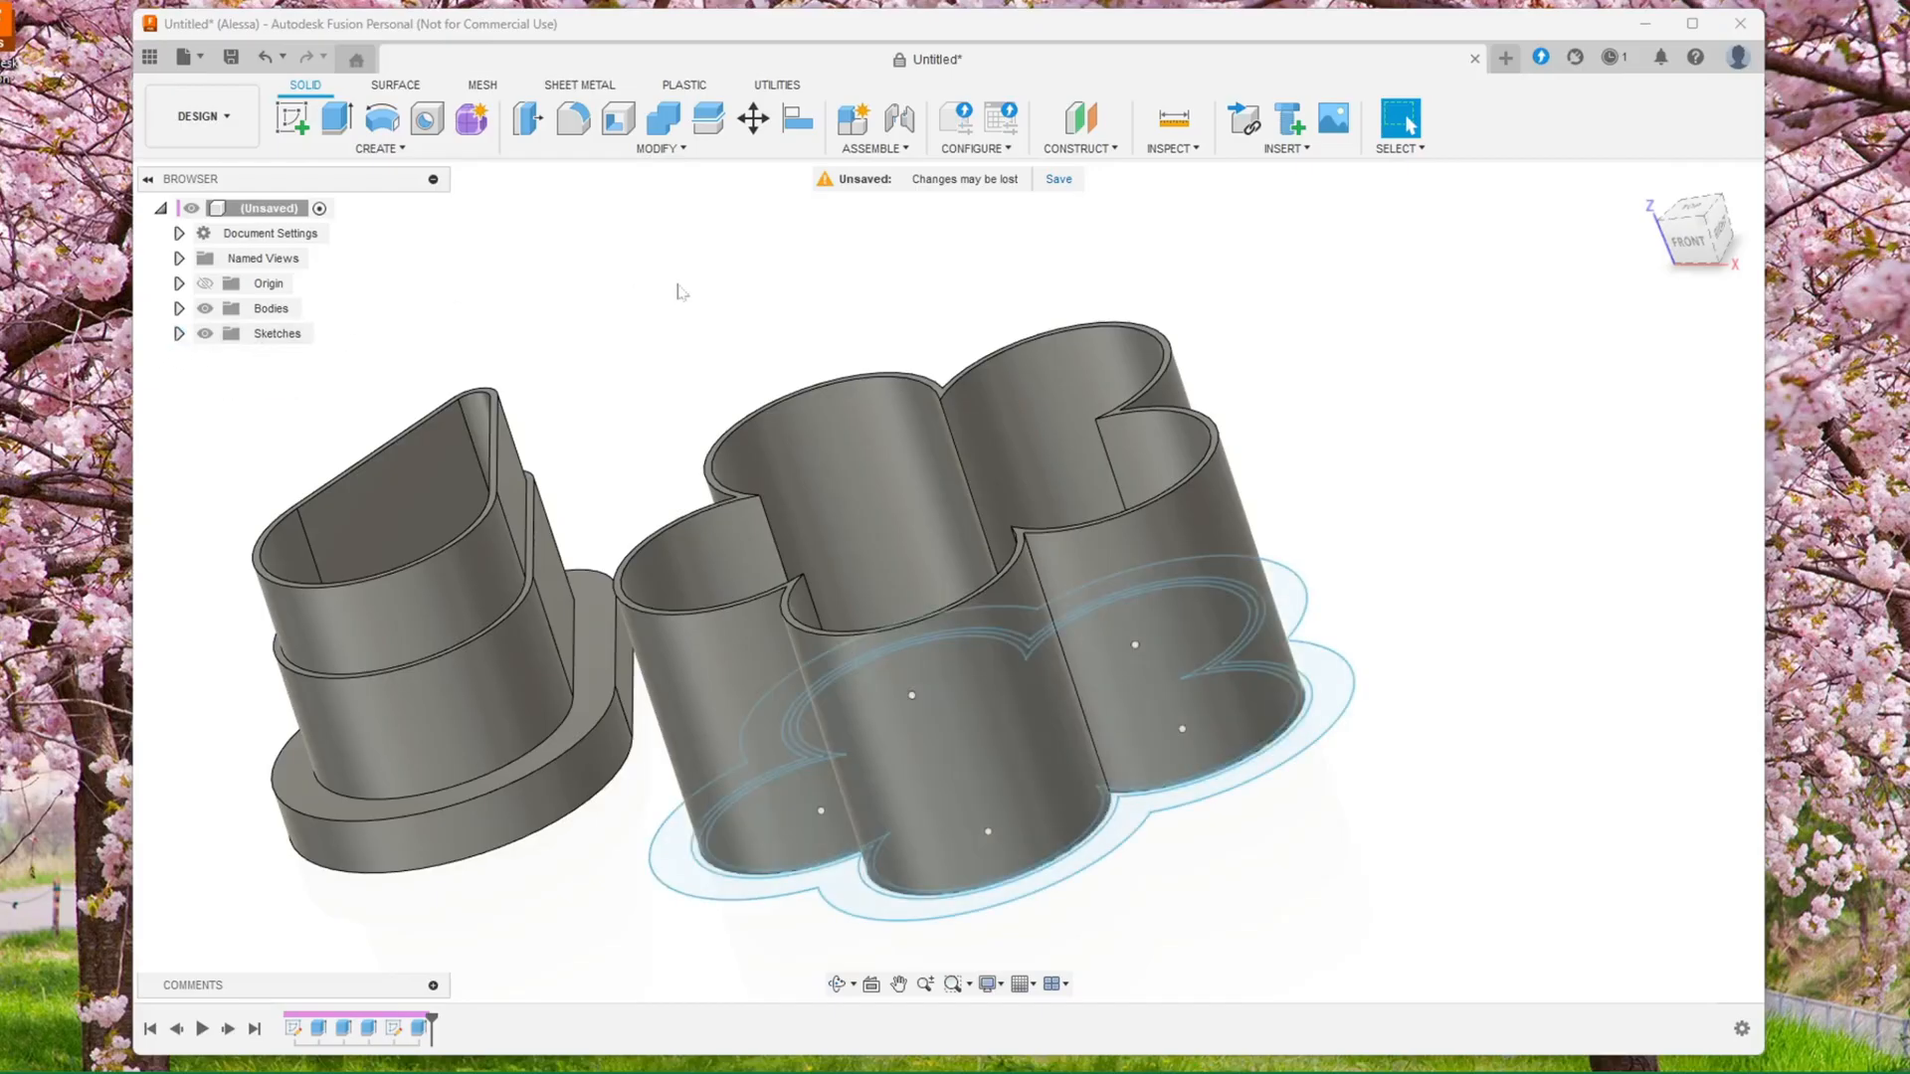
pyautogui.moveTo(1227, 426); pyautogui.dragTo(1166, 393, button='middle')
pyautogui.press('e')
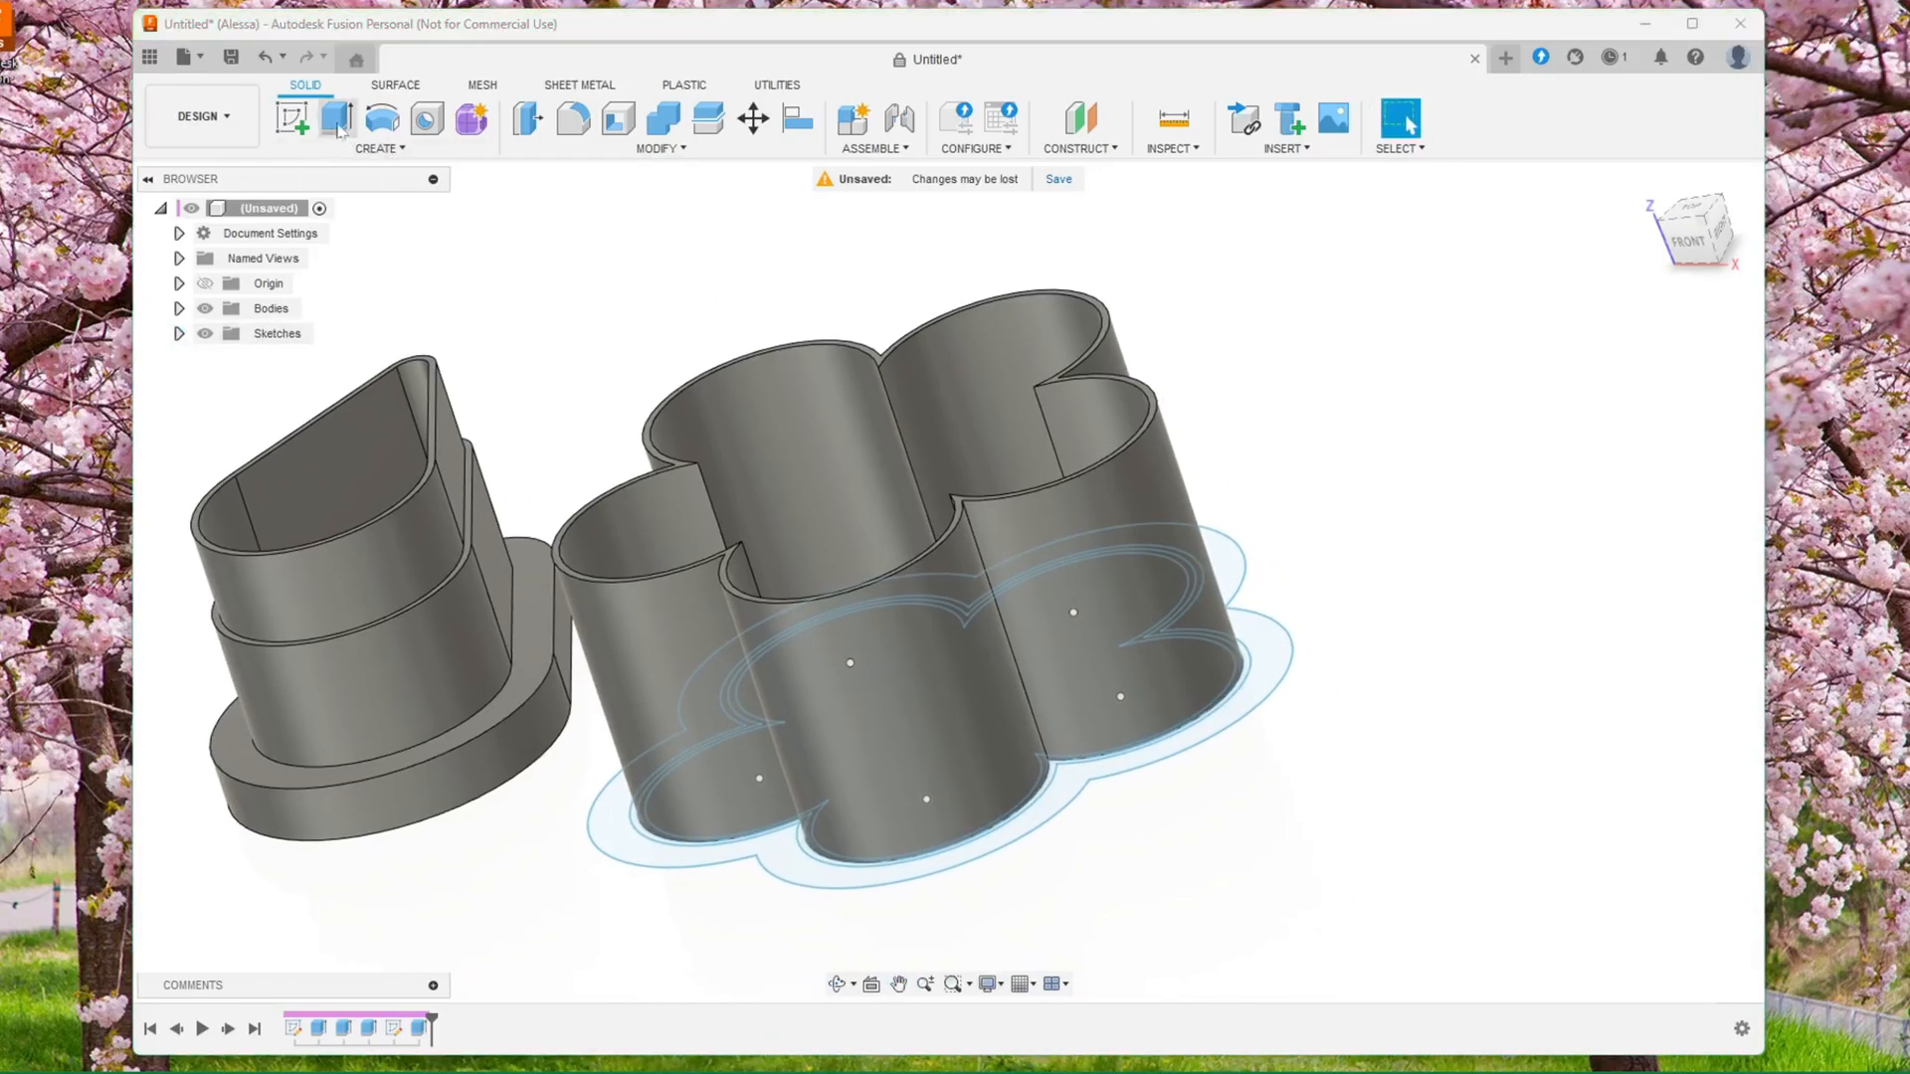
pyautogui.scroll(5, 1258, 673)
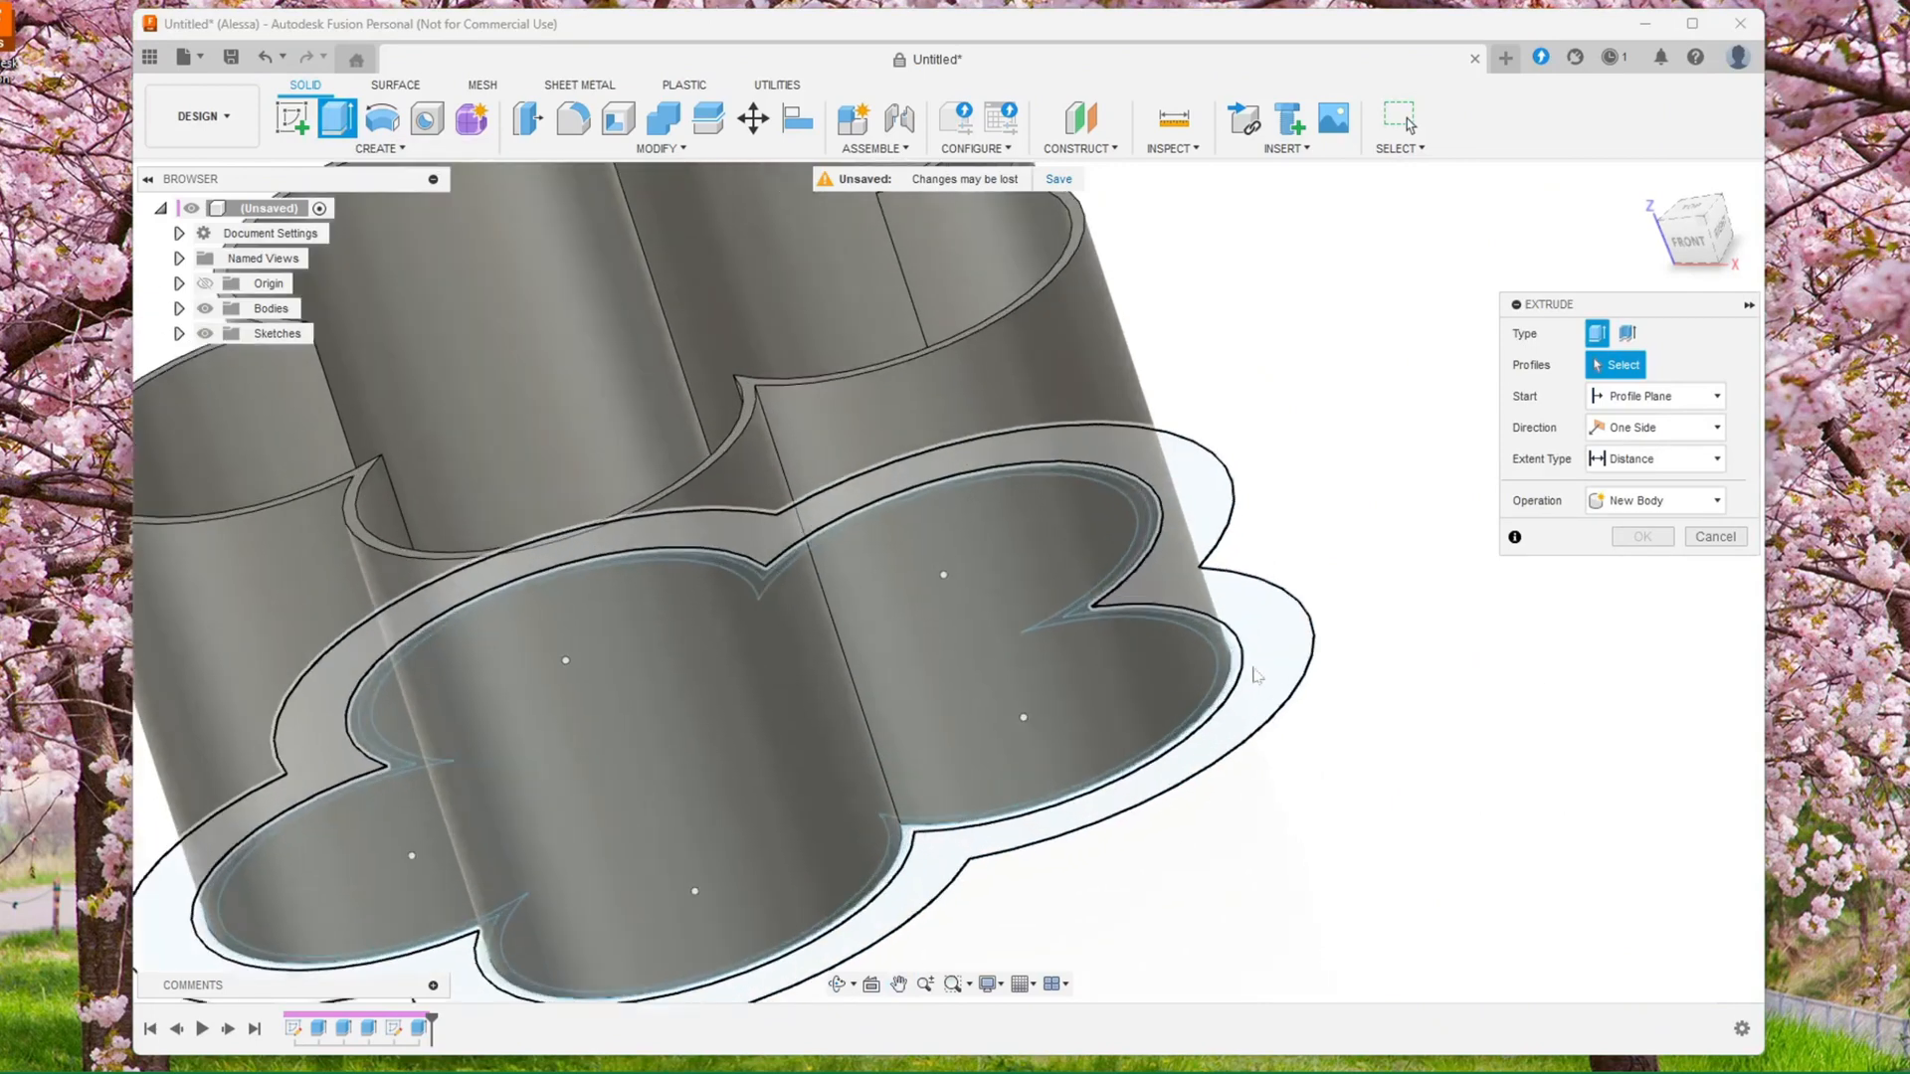
pyautogui.click(1240, 662)
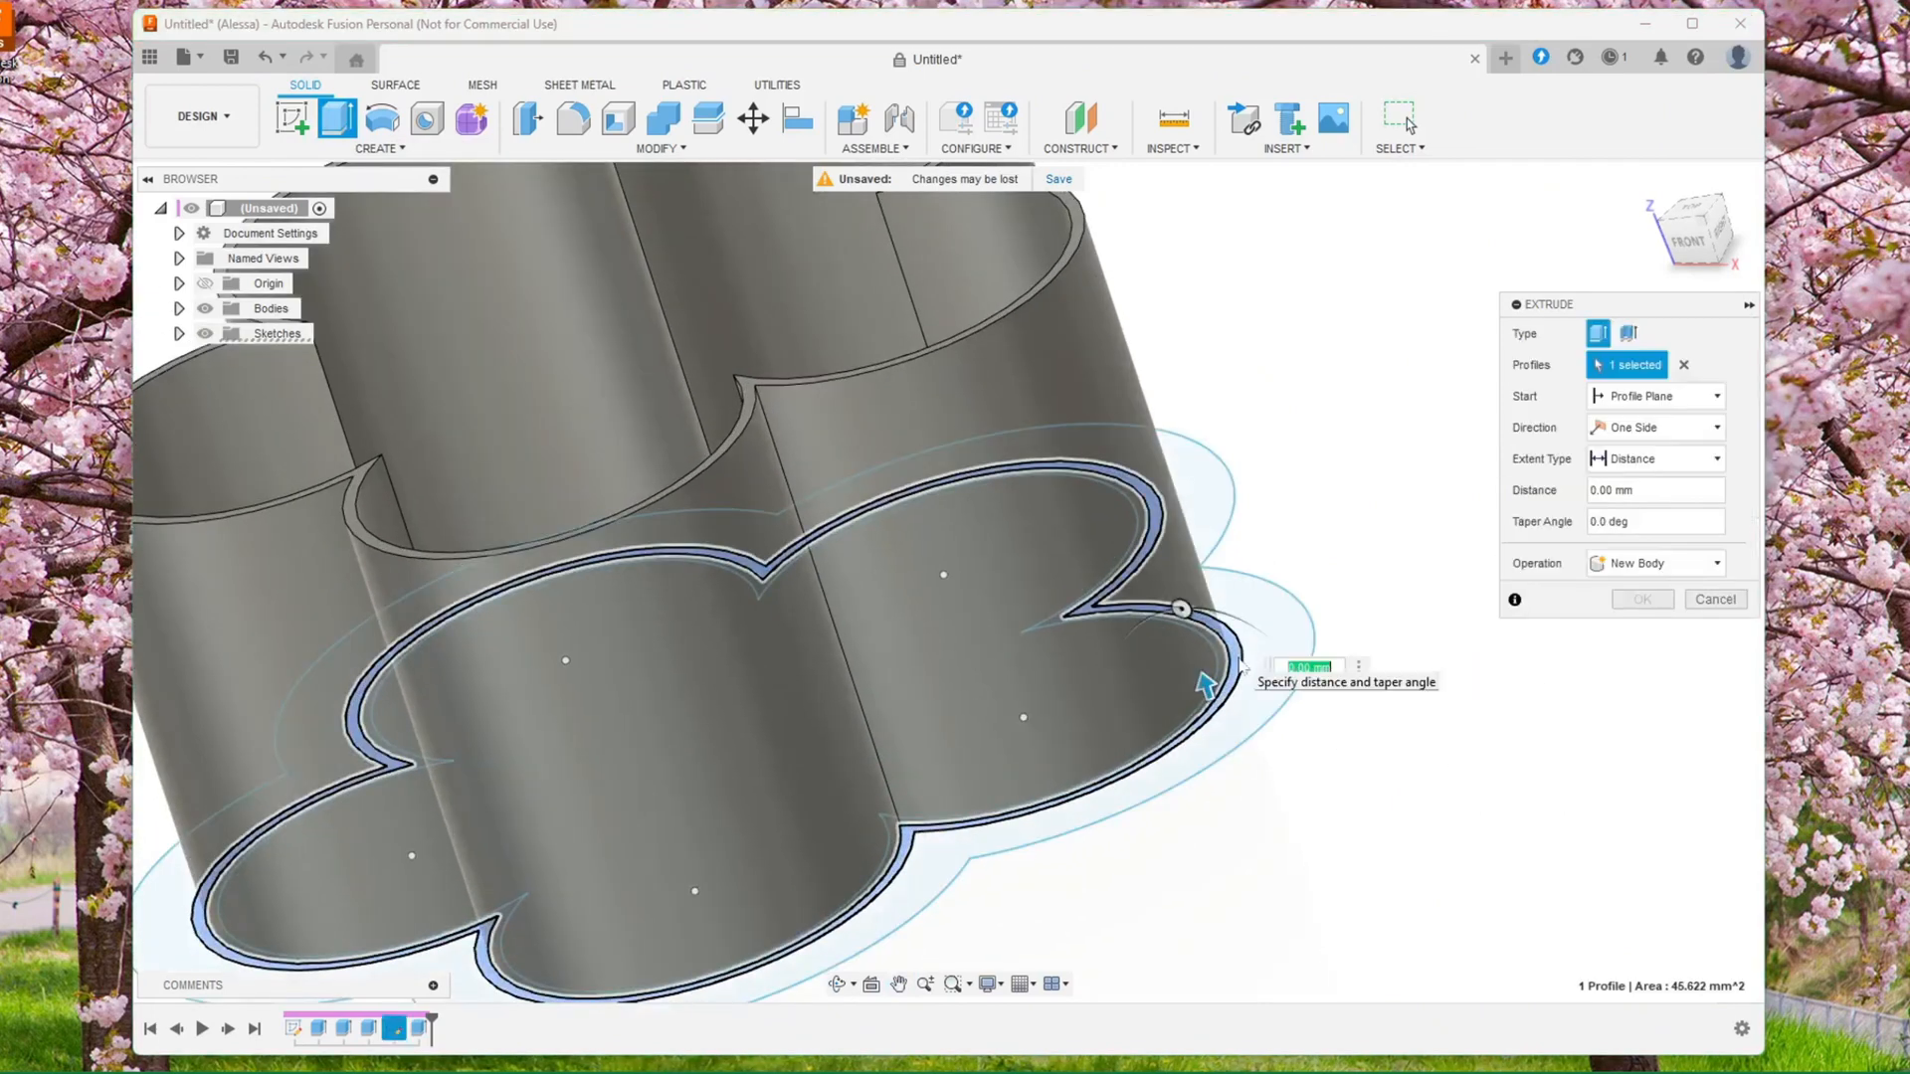
pyautogui.scroll(-4, 1215, 672)
pyautogui.moveTo(1214, 674); pyautogui.dragTo(1164, 534)
pyautogui.write('10')
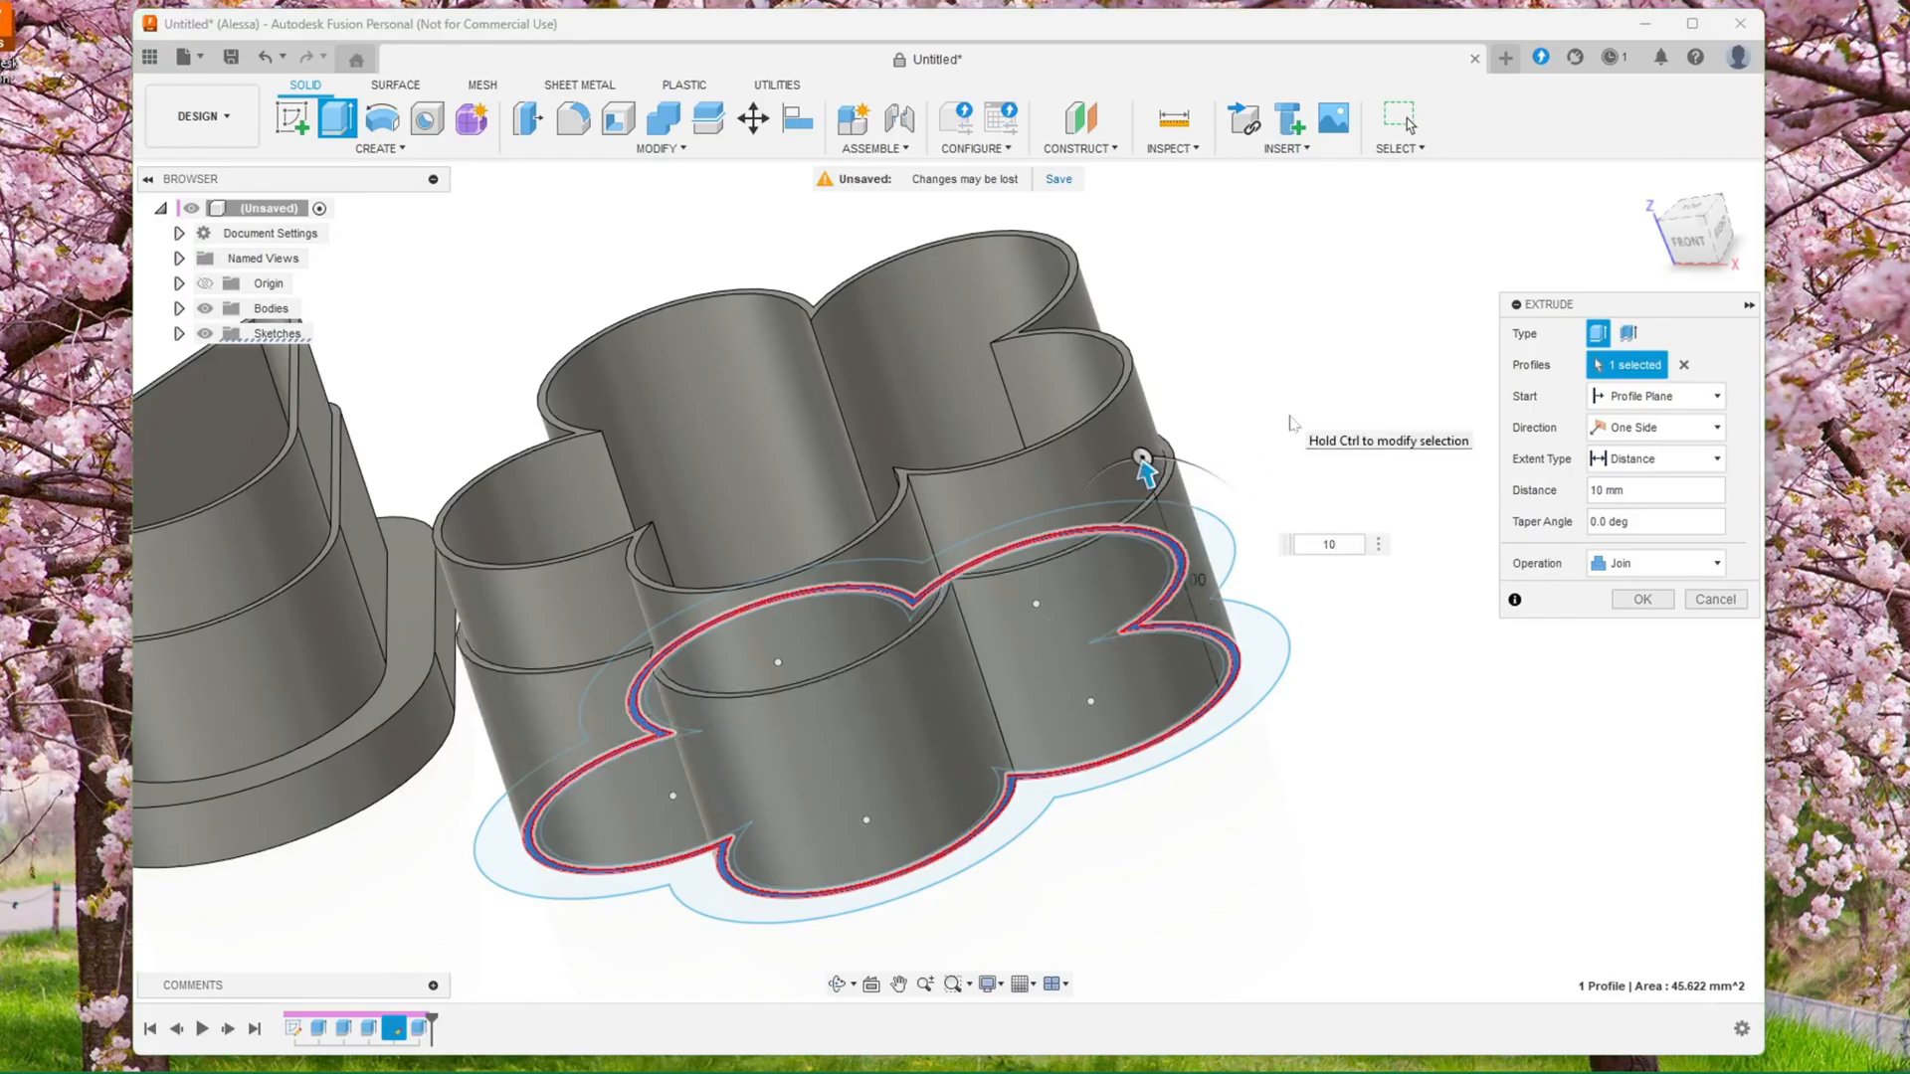
# Set the 10 mm ring extrusion's operation to New Body and complete it
pyautogui.moveTo(1270, 435); pyautogui.dragTo(1204, 432, button='middle')
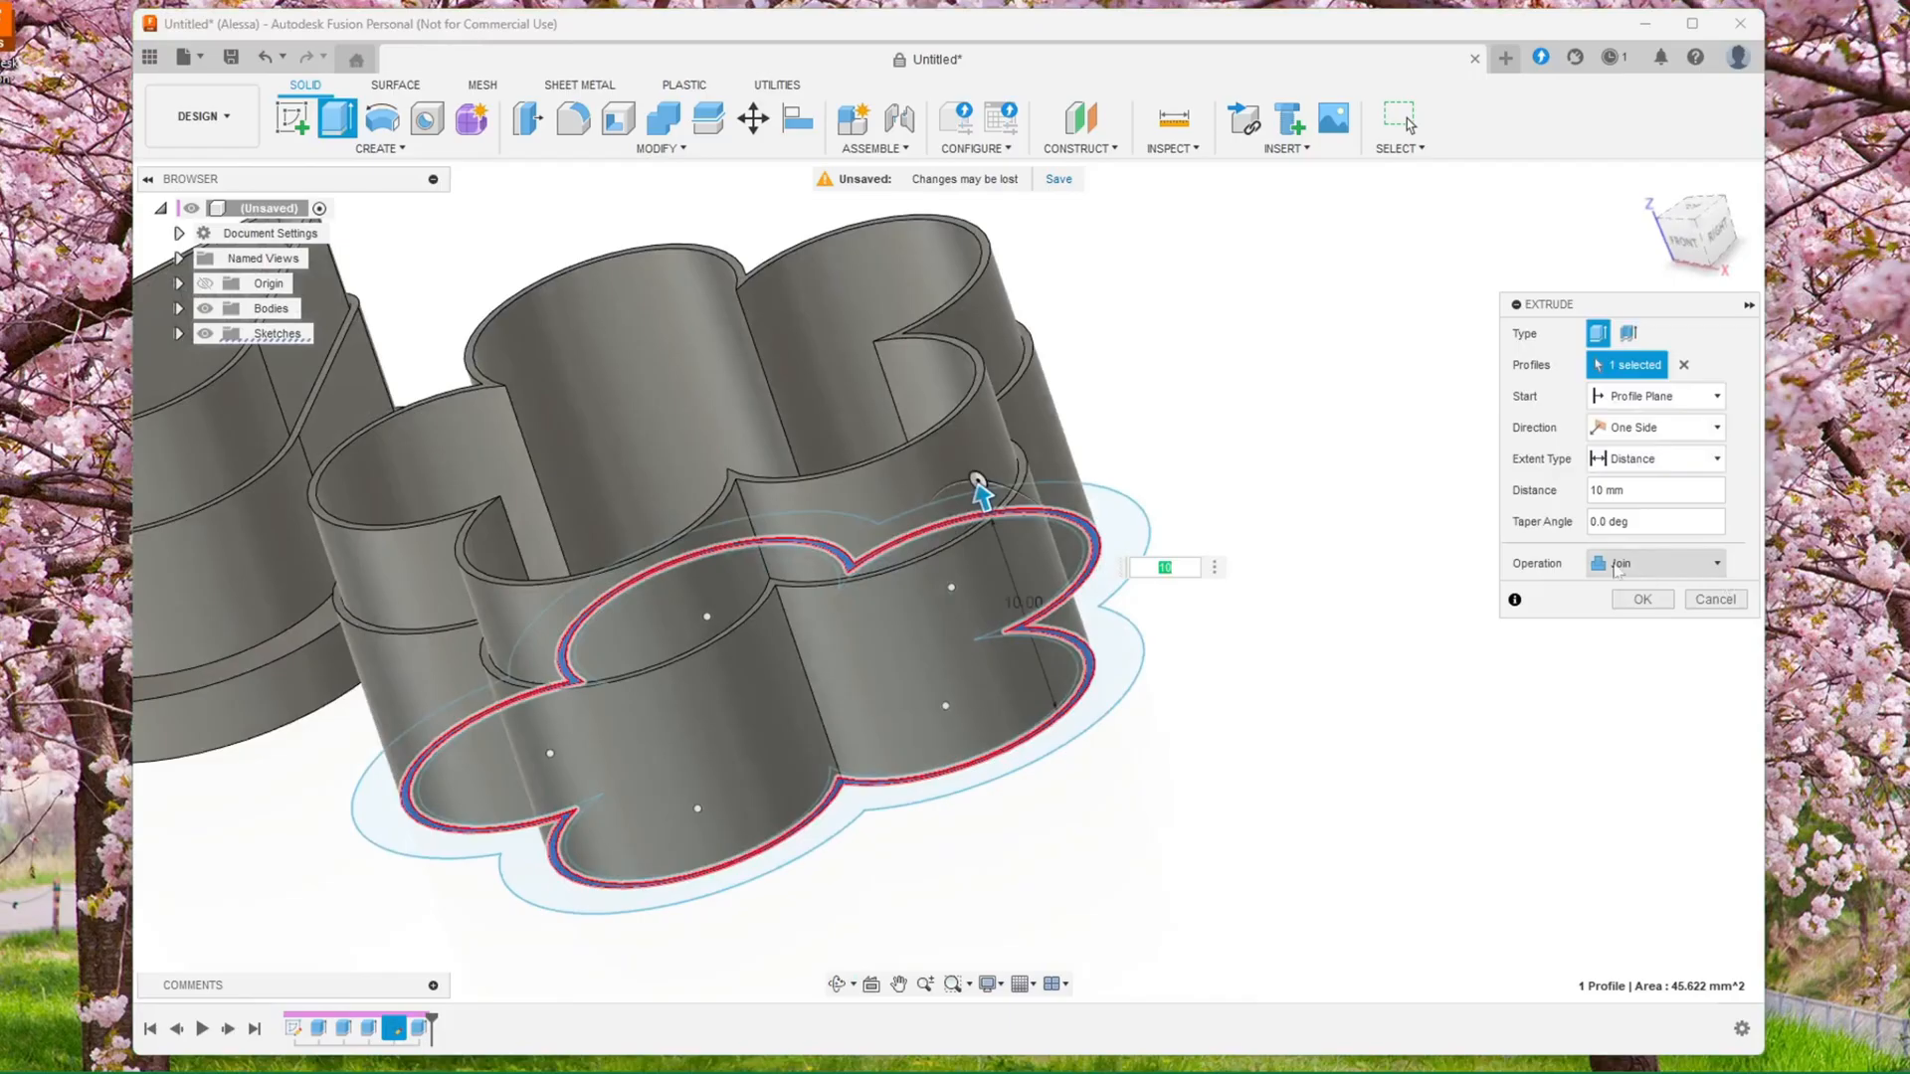
pyautogui.click(1659, 571)
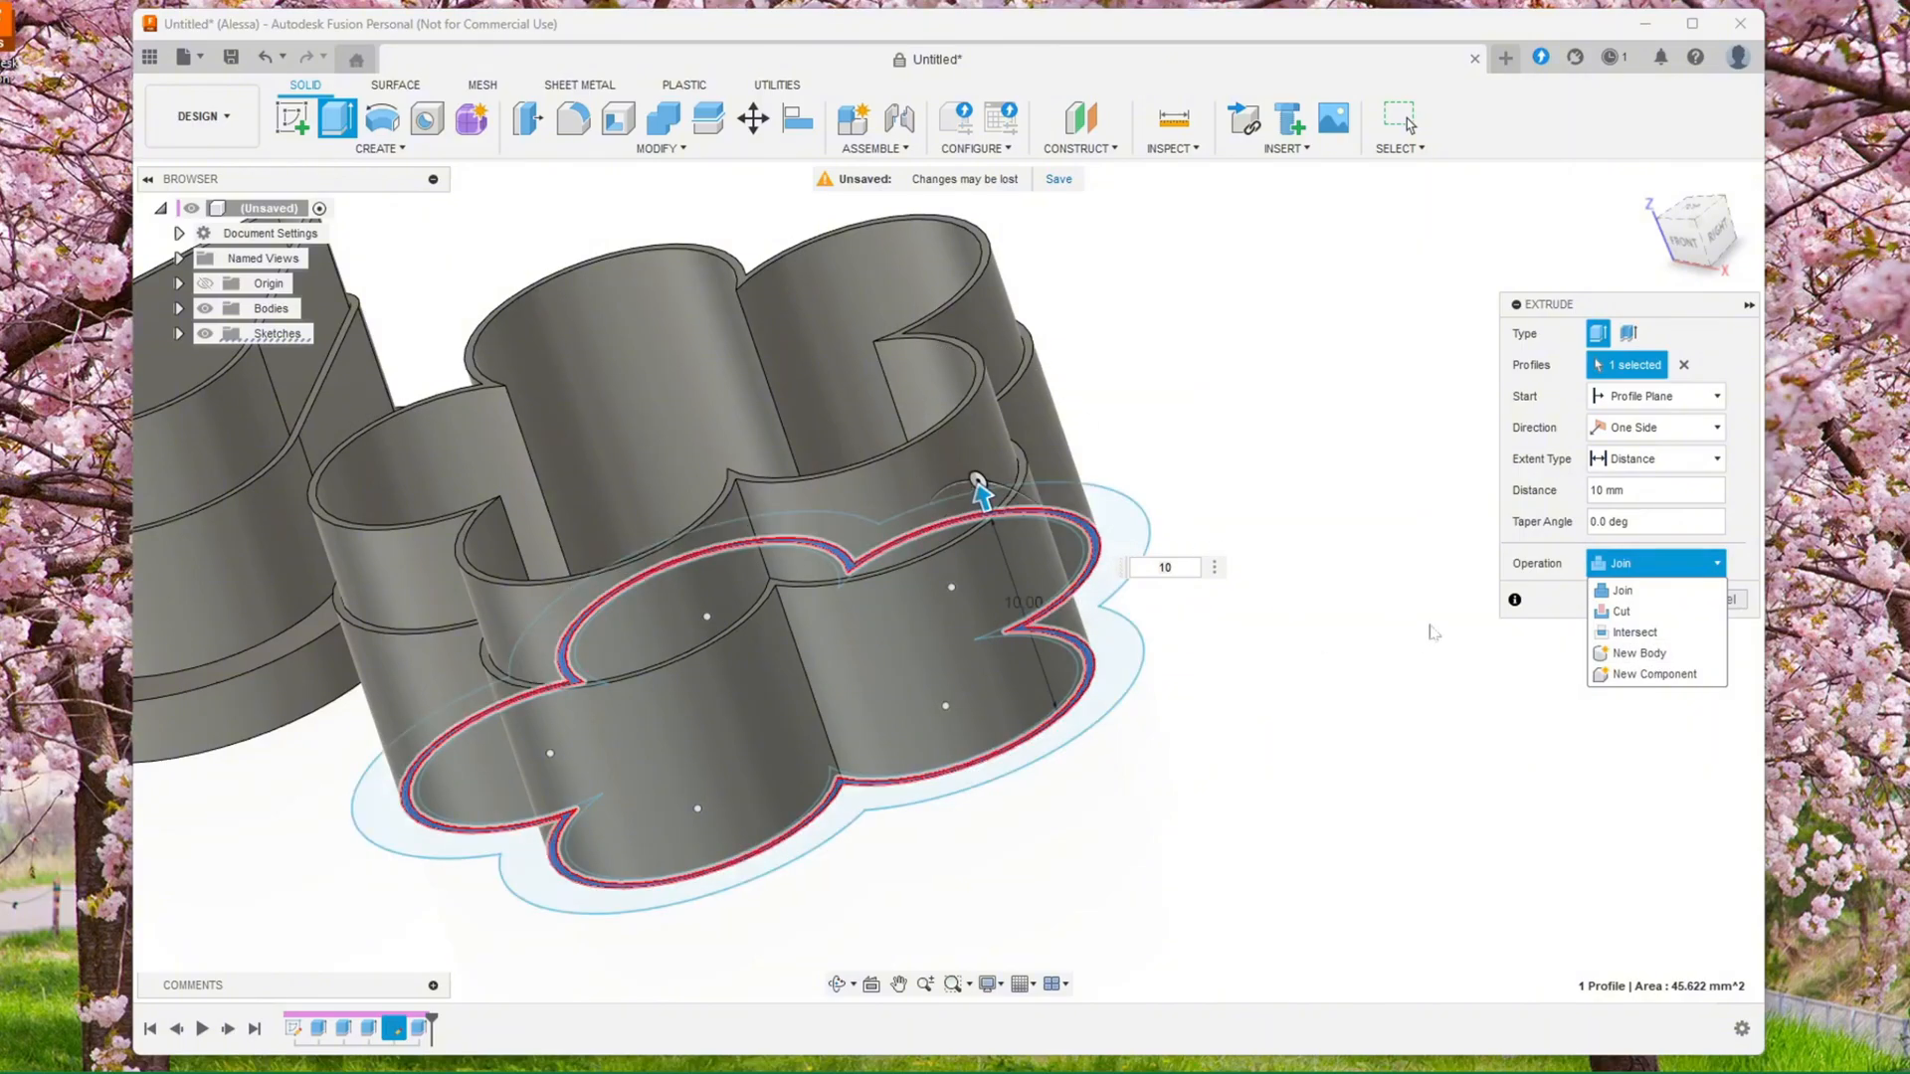
pyautogui.click(1545, 550)
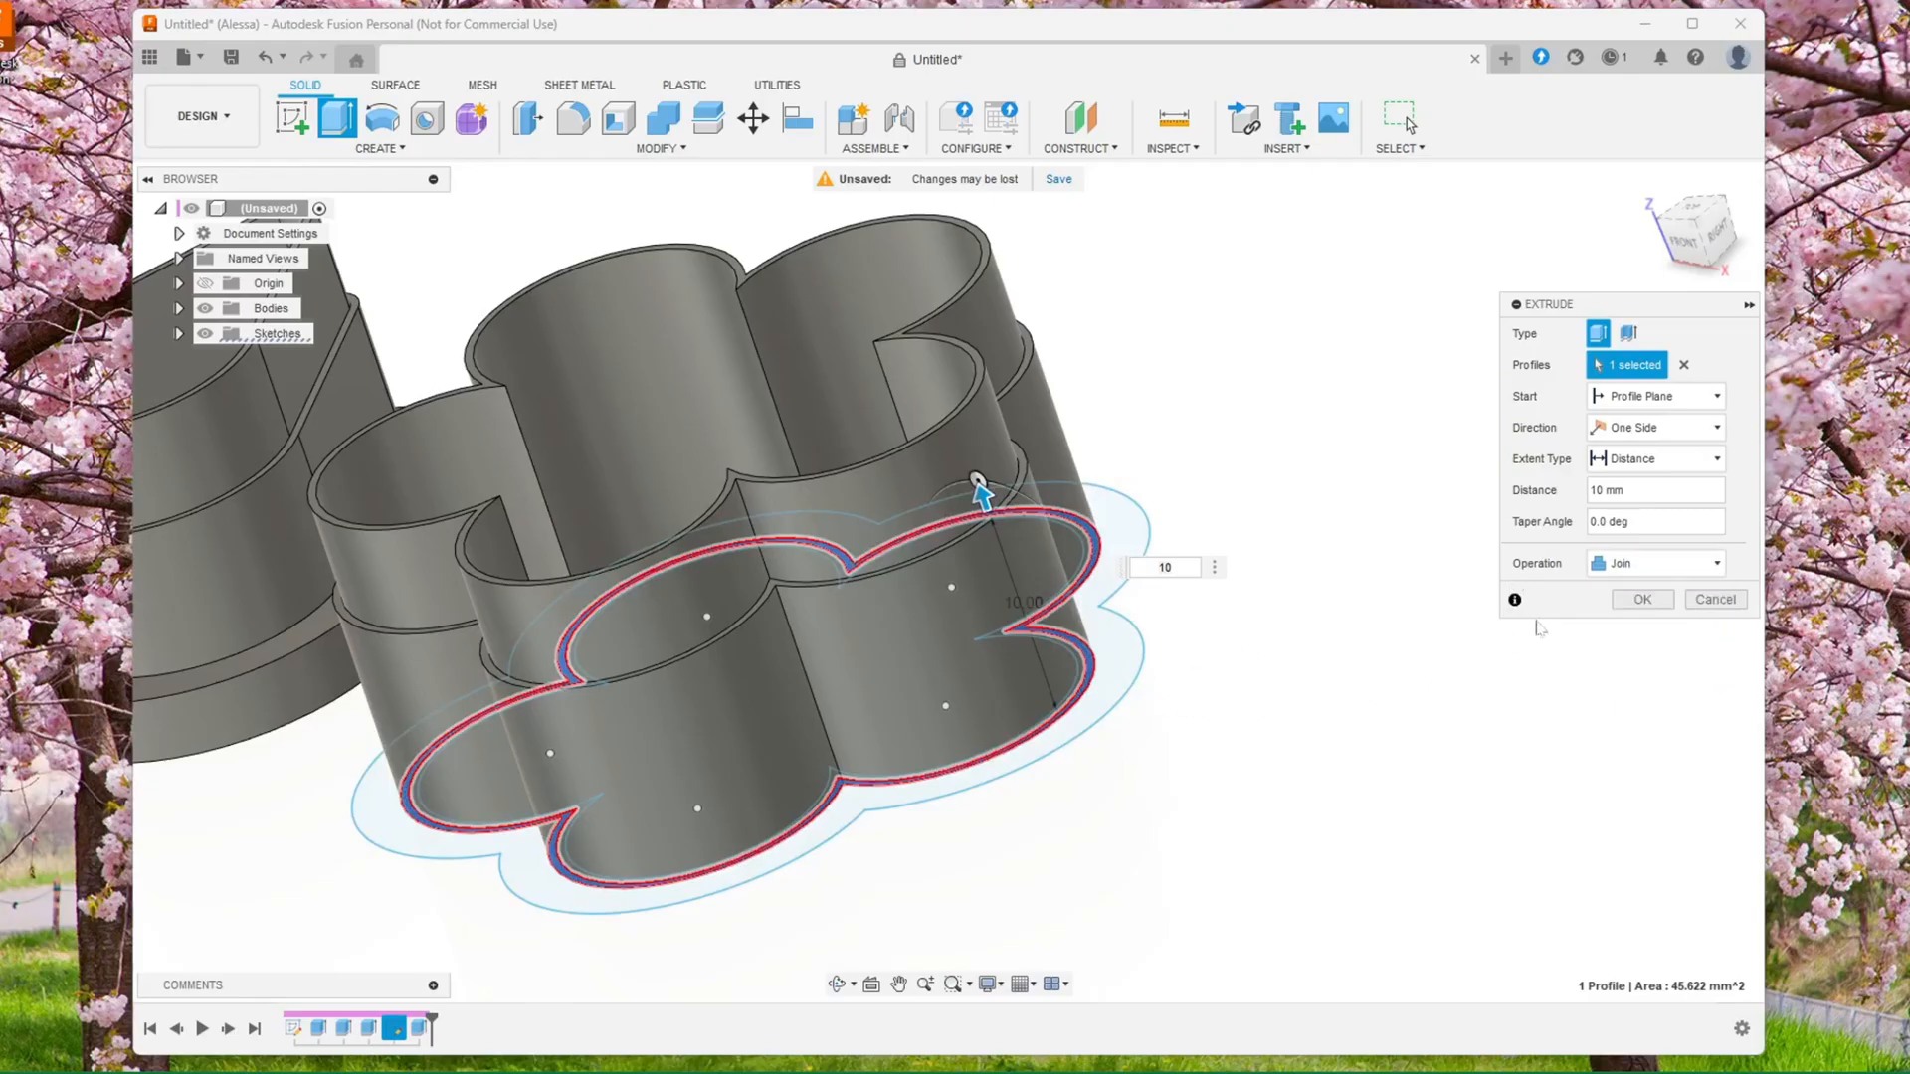
pyautogui.click(1649, 565)
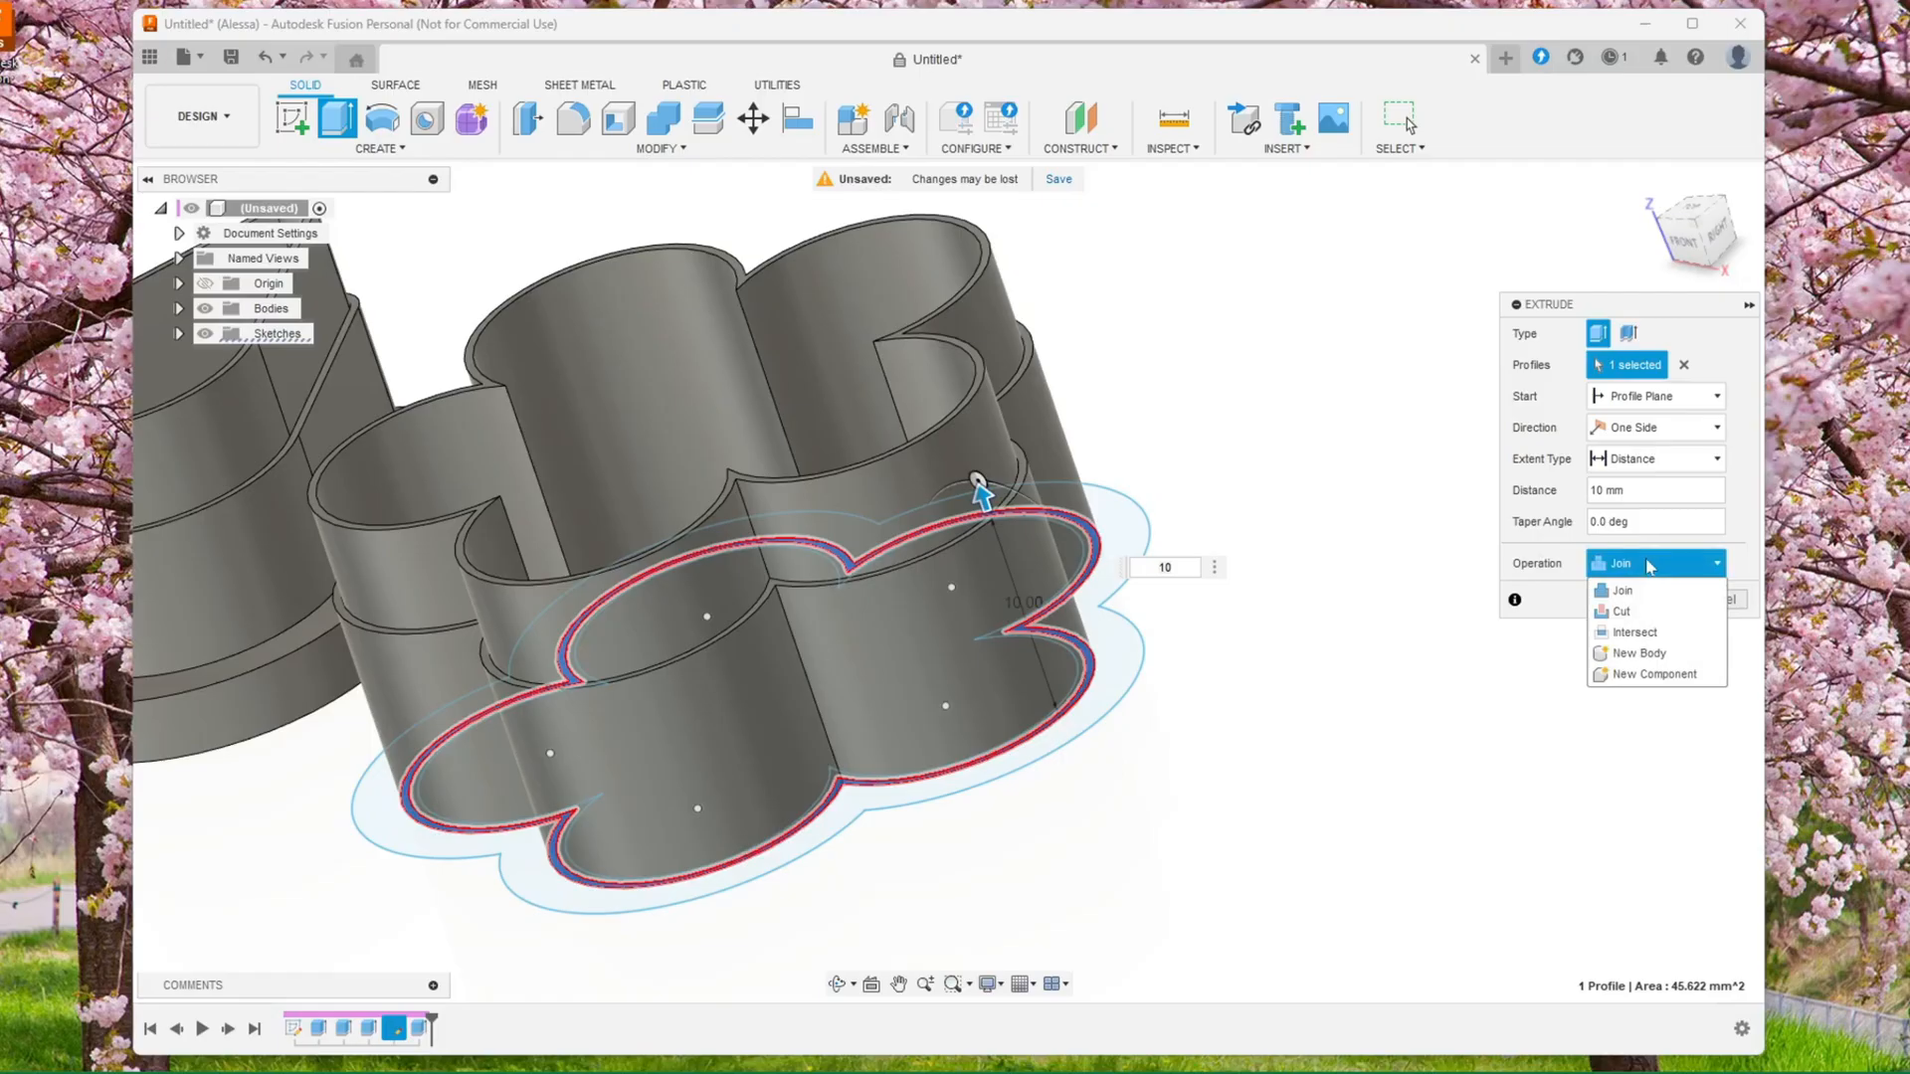
pyautogui.click(1674, 655)
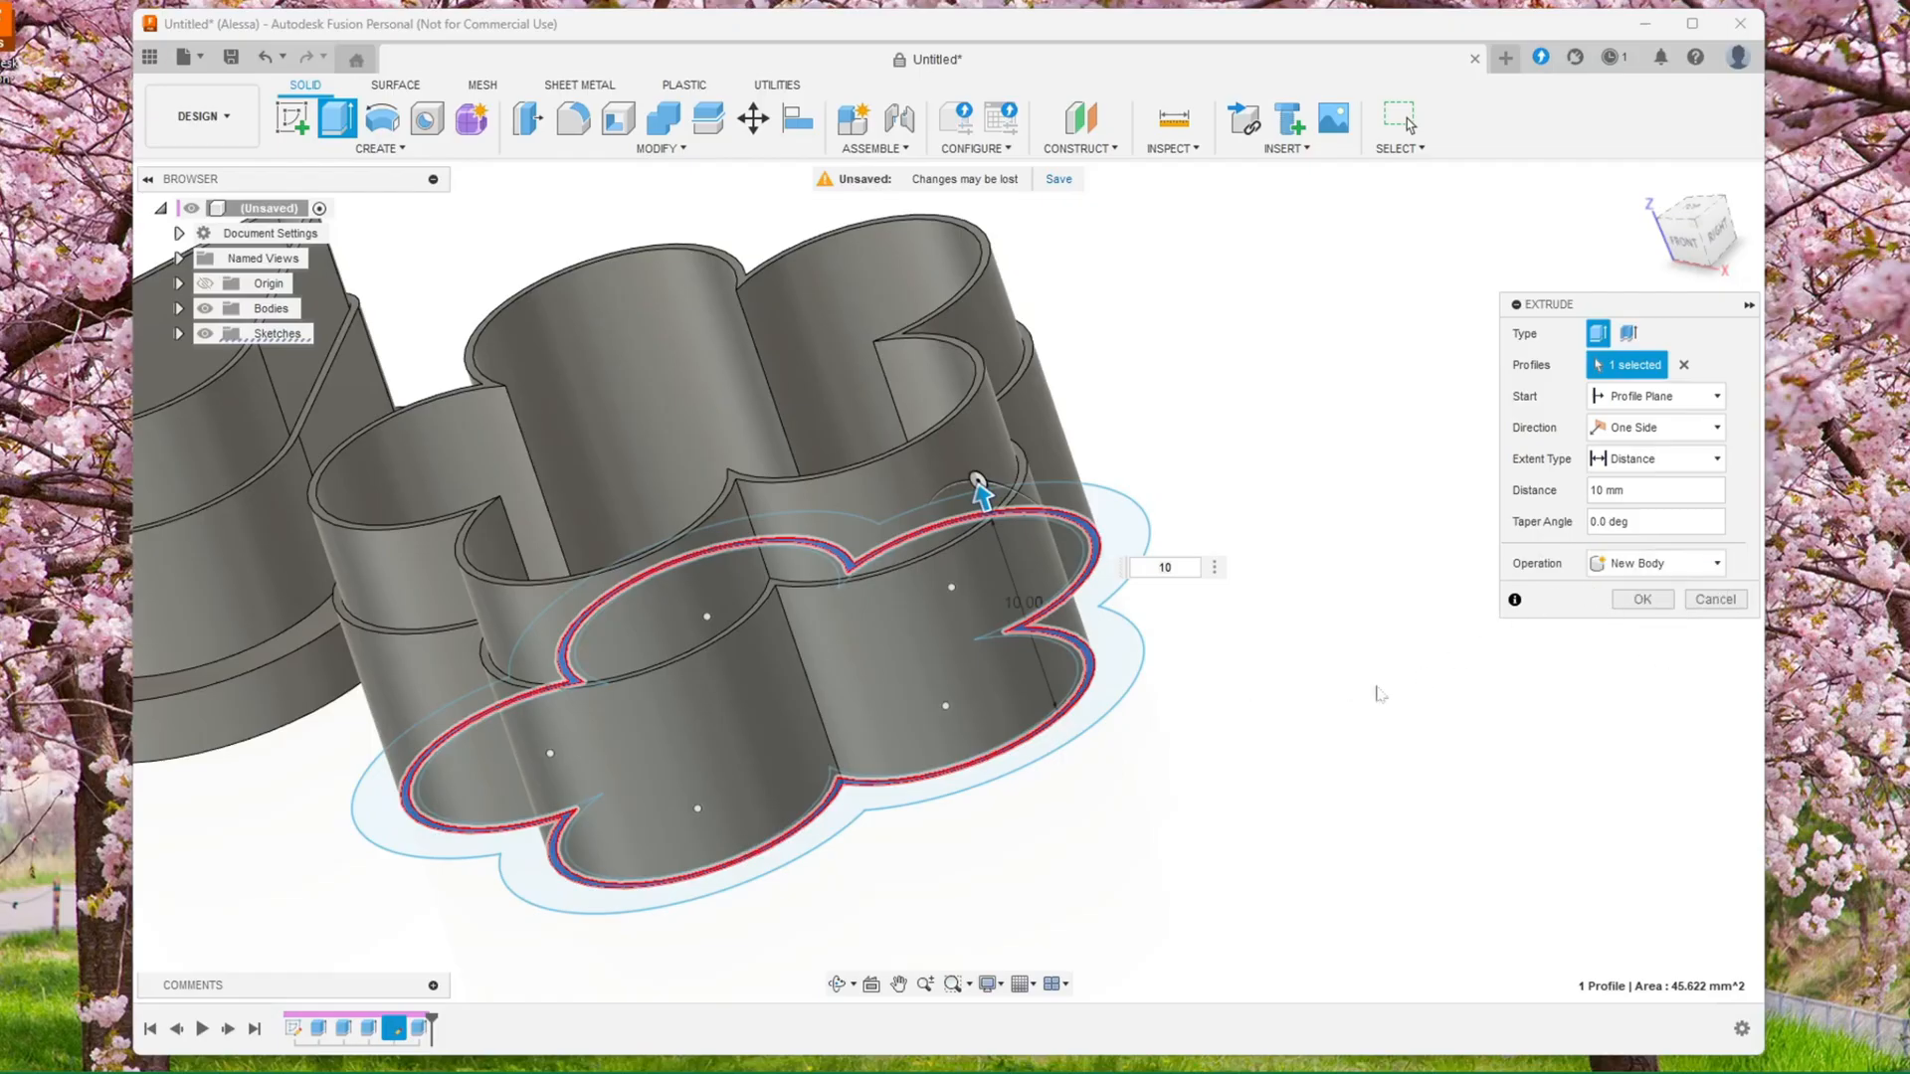
pyautogui.click(1642, 600)
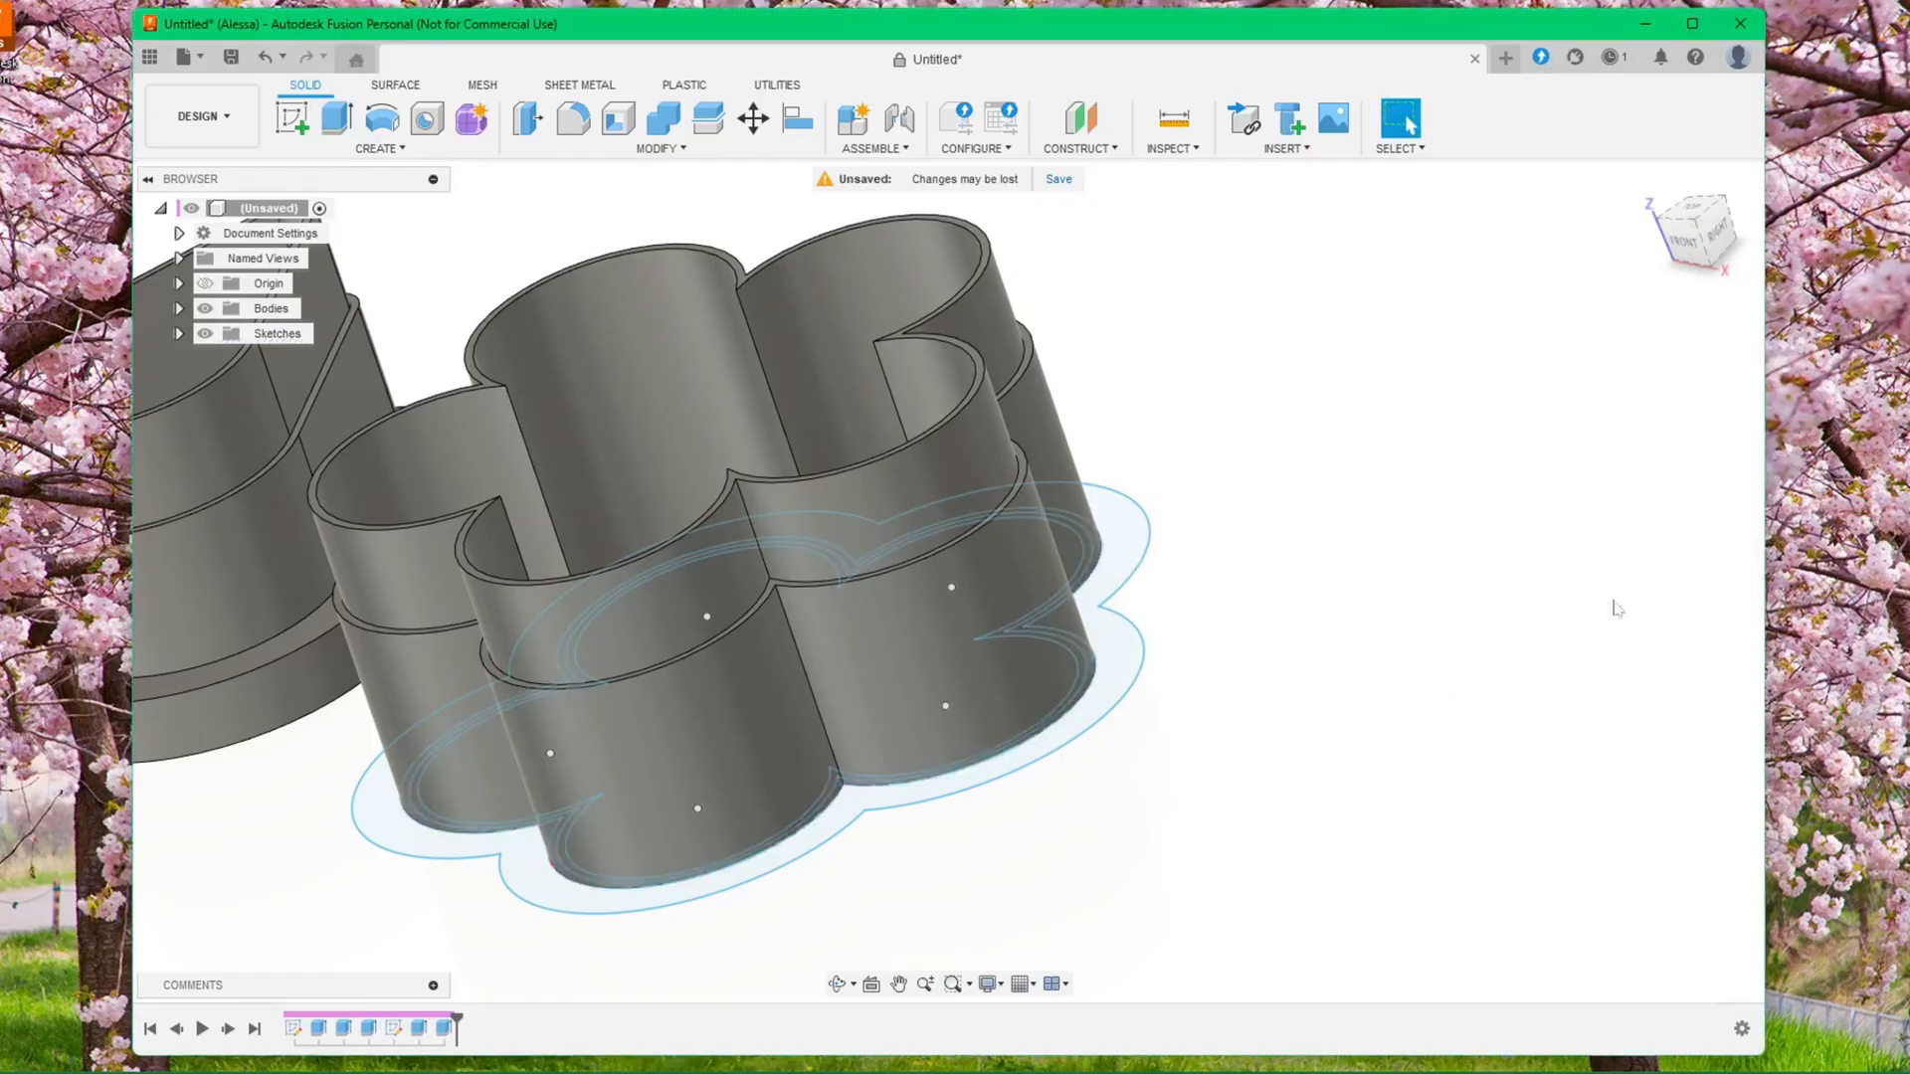
# List the design's bodies and inspect which part of the flower cutter Body3 covers
pyautogui.scroll(-3, 1261, 668)
pyautogui.keyDown('shift'); pyautogui.moveTo(1241, 662); pyautogui.dragTo(1309, 660, button='middle'); pyautogui.keyUp('shift')
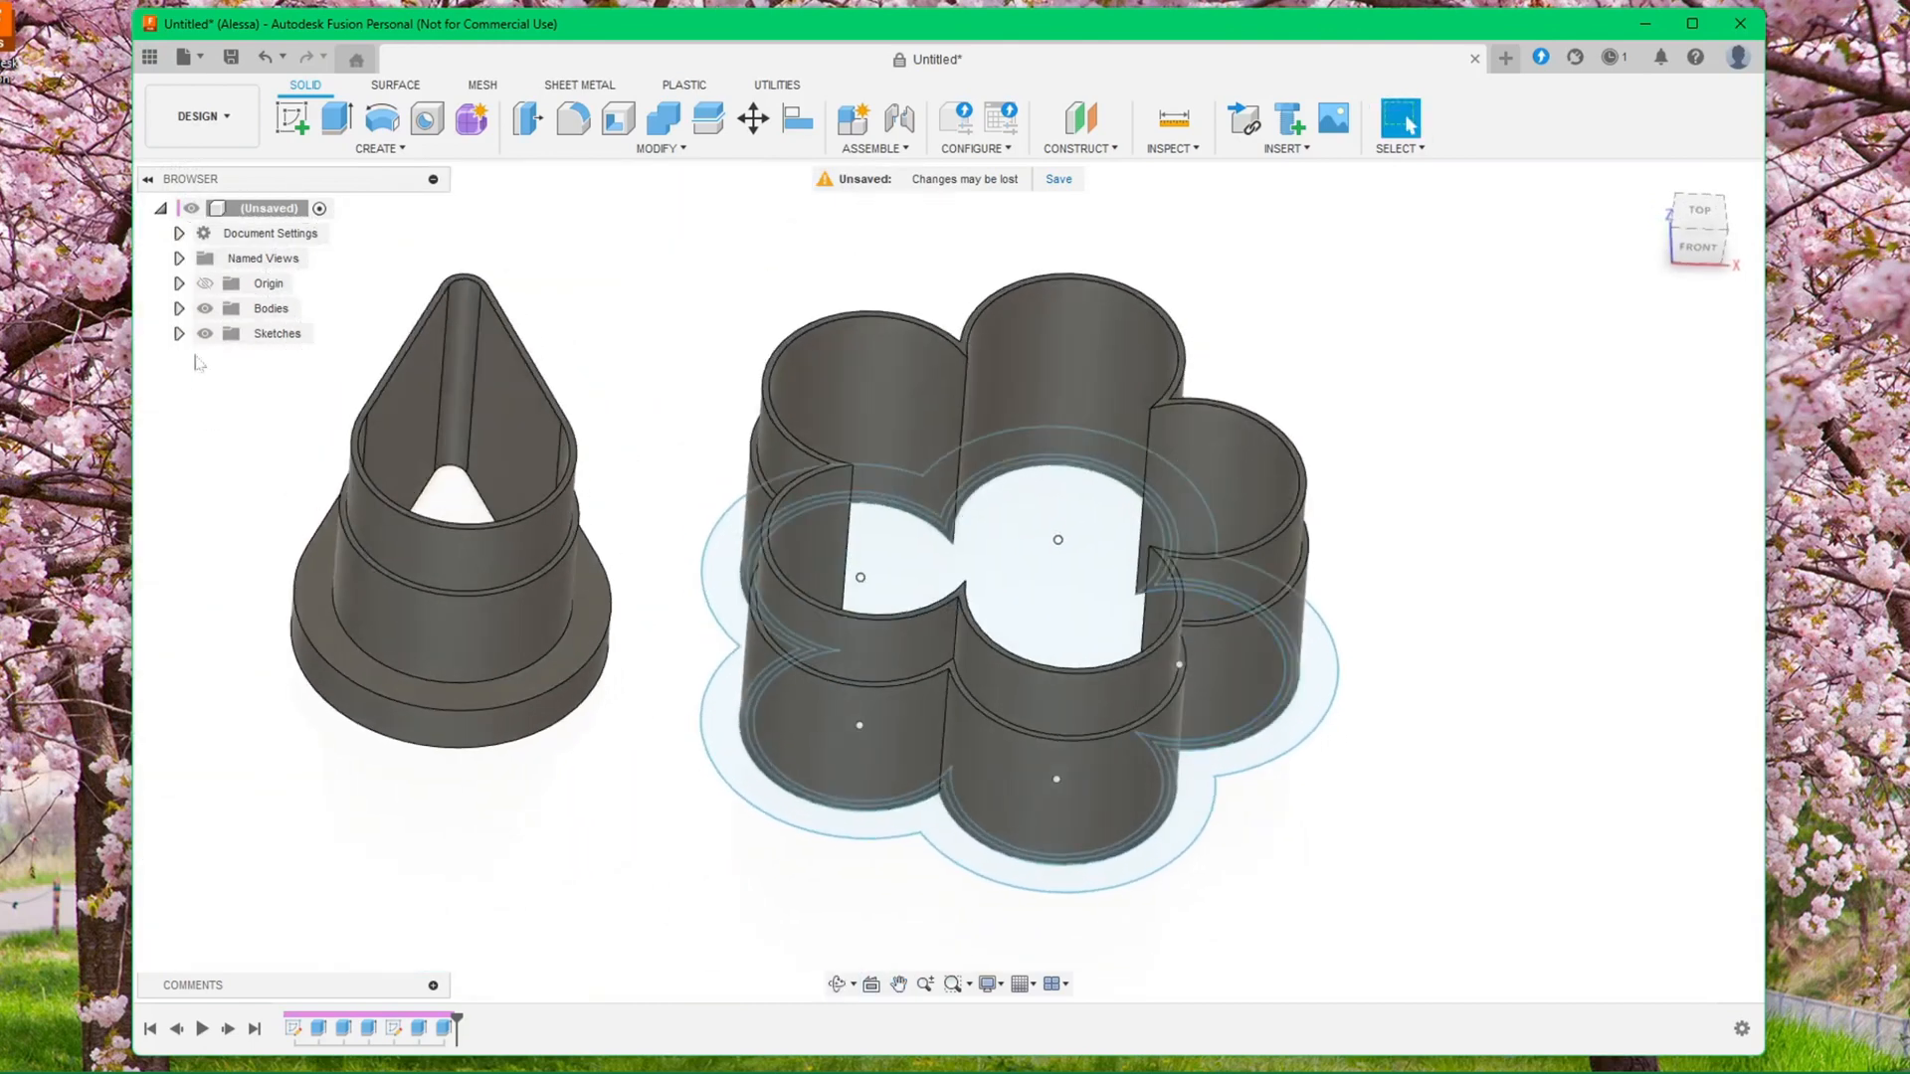
pyautogui.click(179, 308)
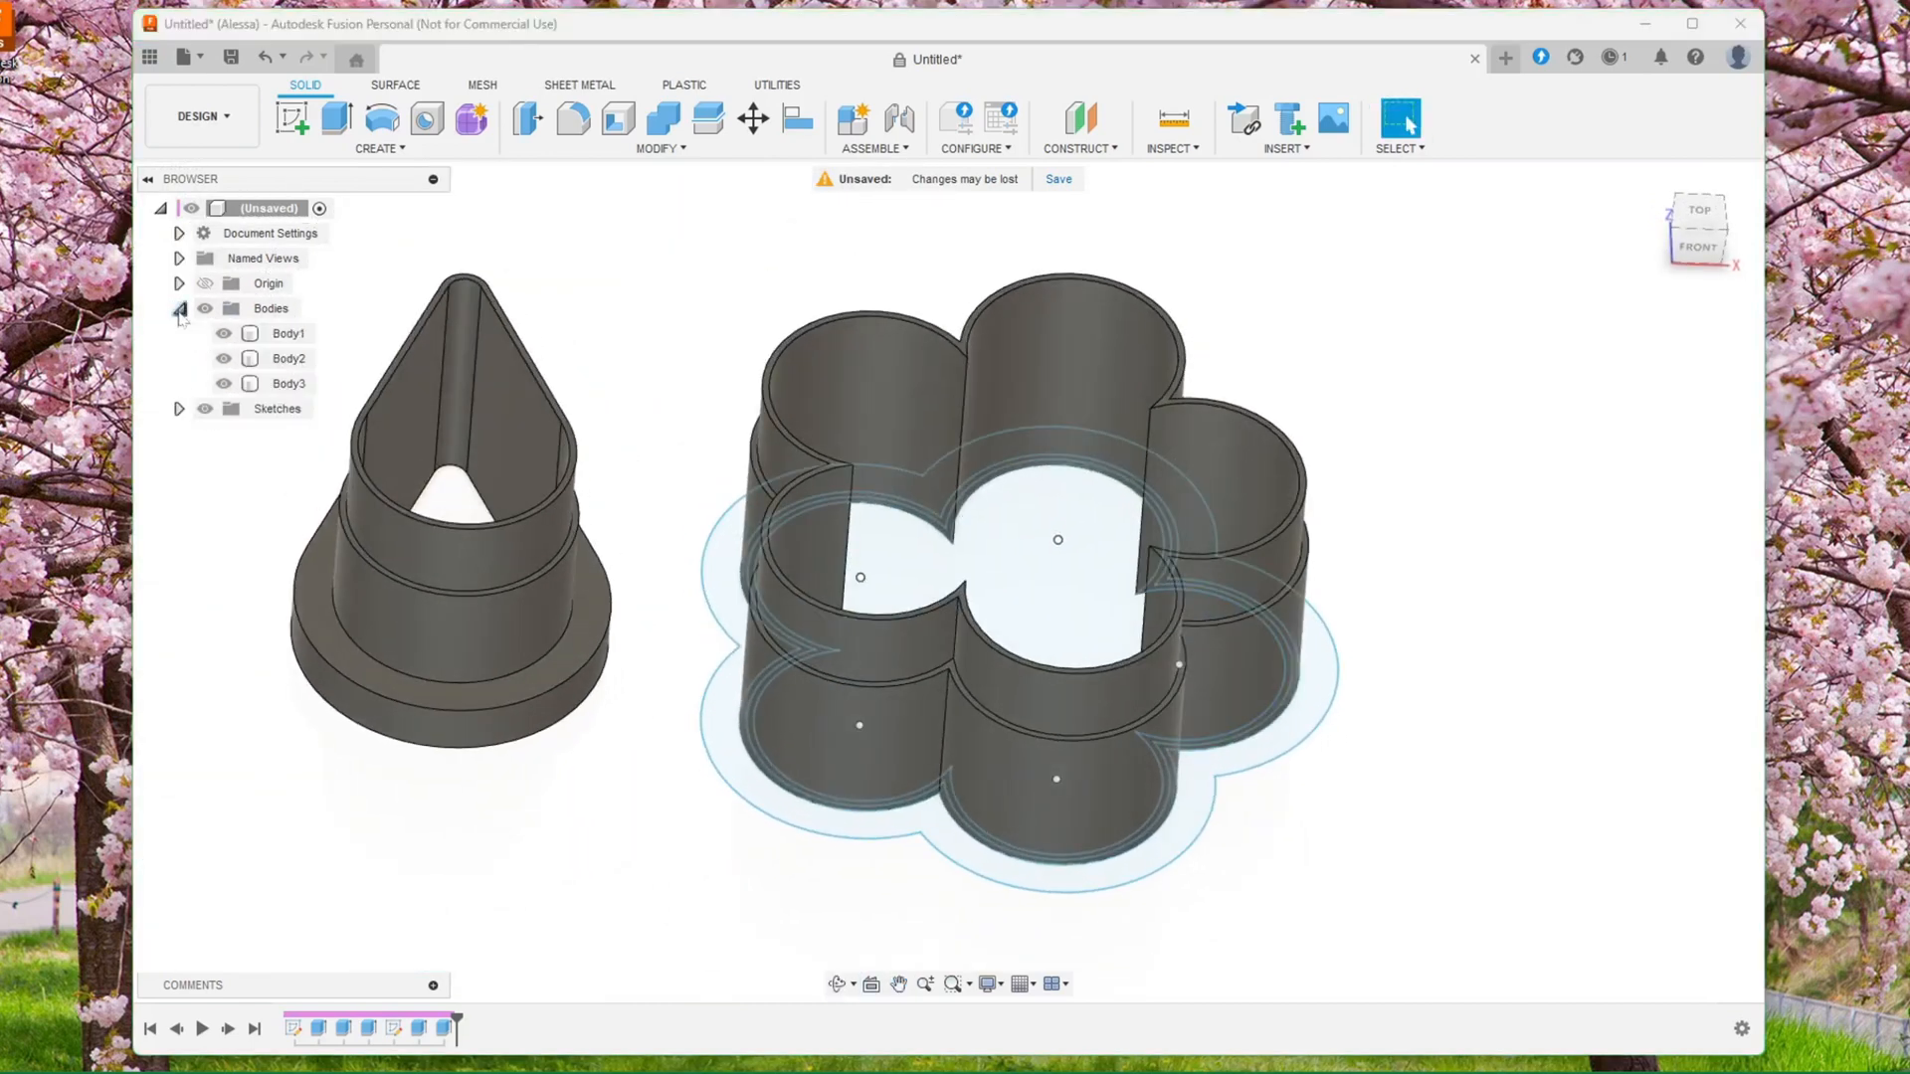
pyautogui.click(275, 384)
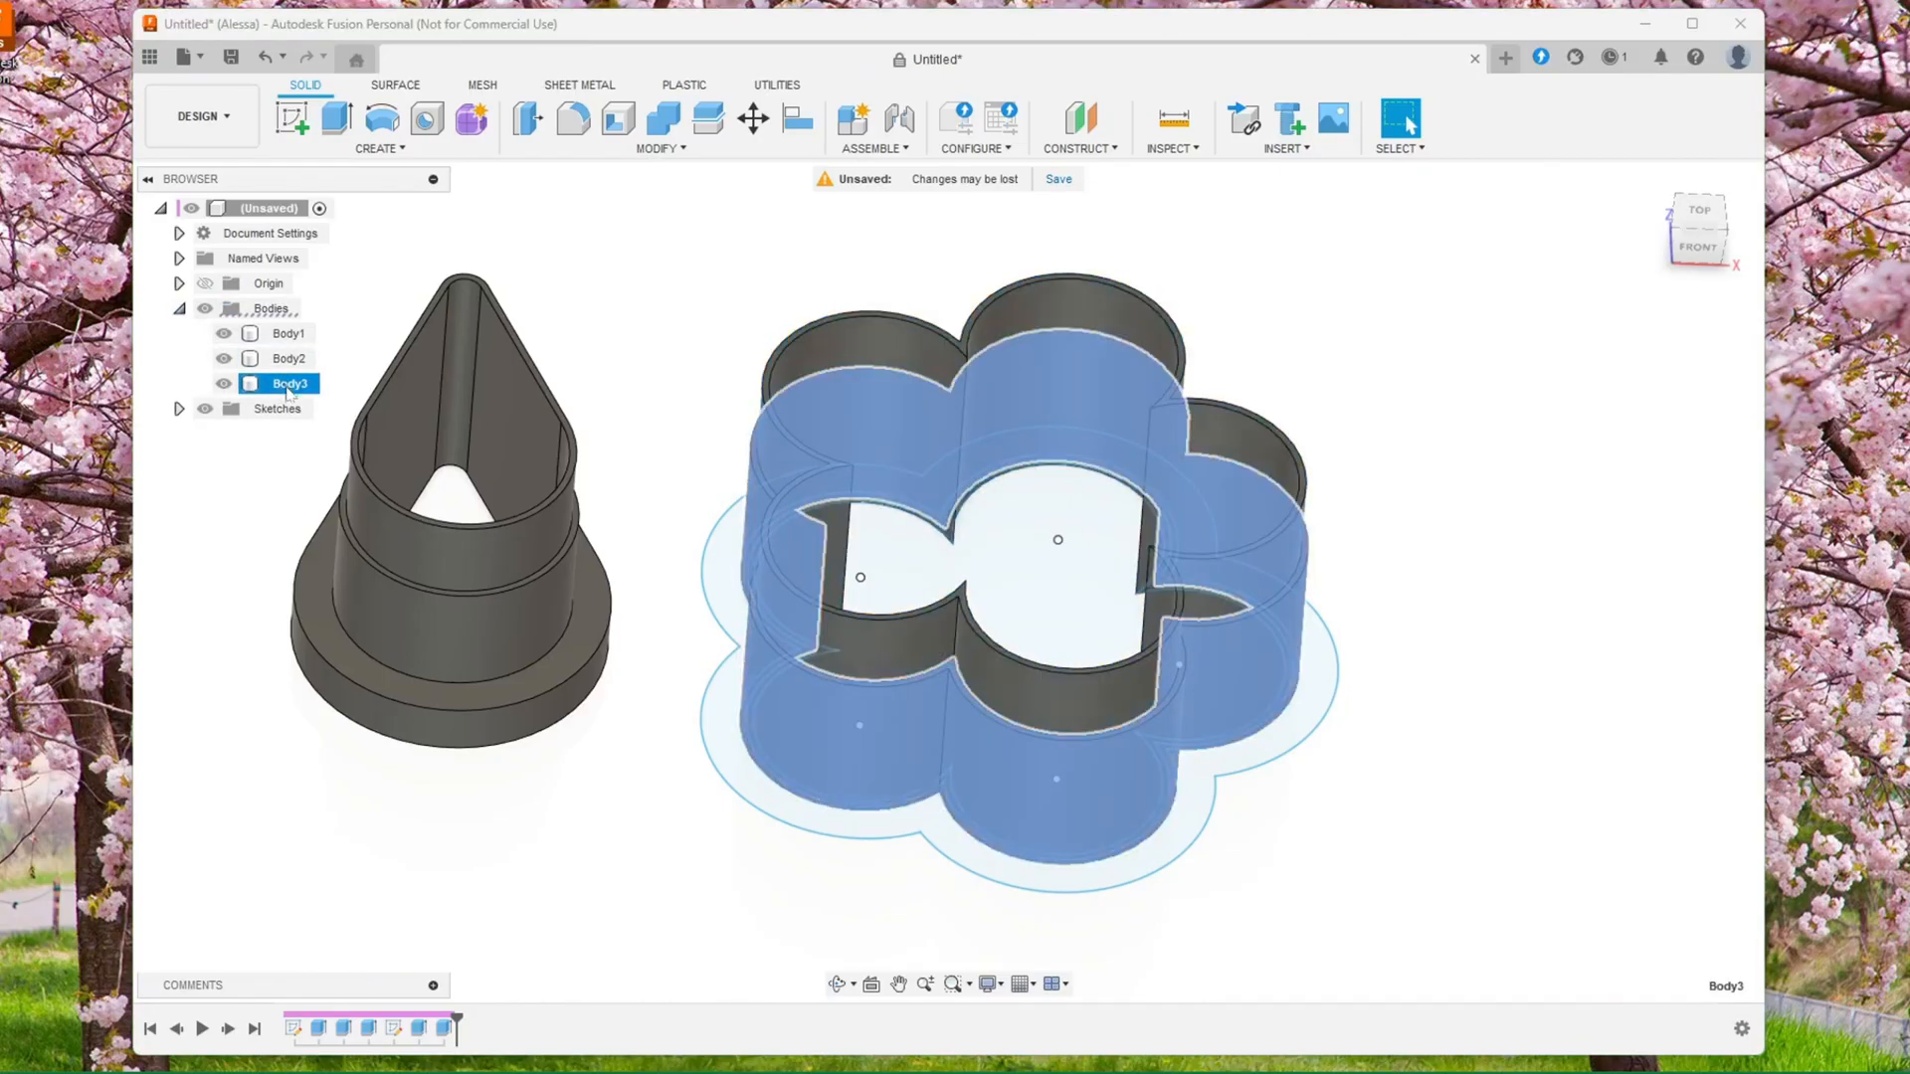
pyautogui.keyDown('shift'); pyautogui.moveTo(1355, 856); pyautogui.dragTo(1335, 485, button='middle'); pyautogui.keyUp('shift')
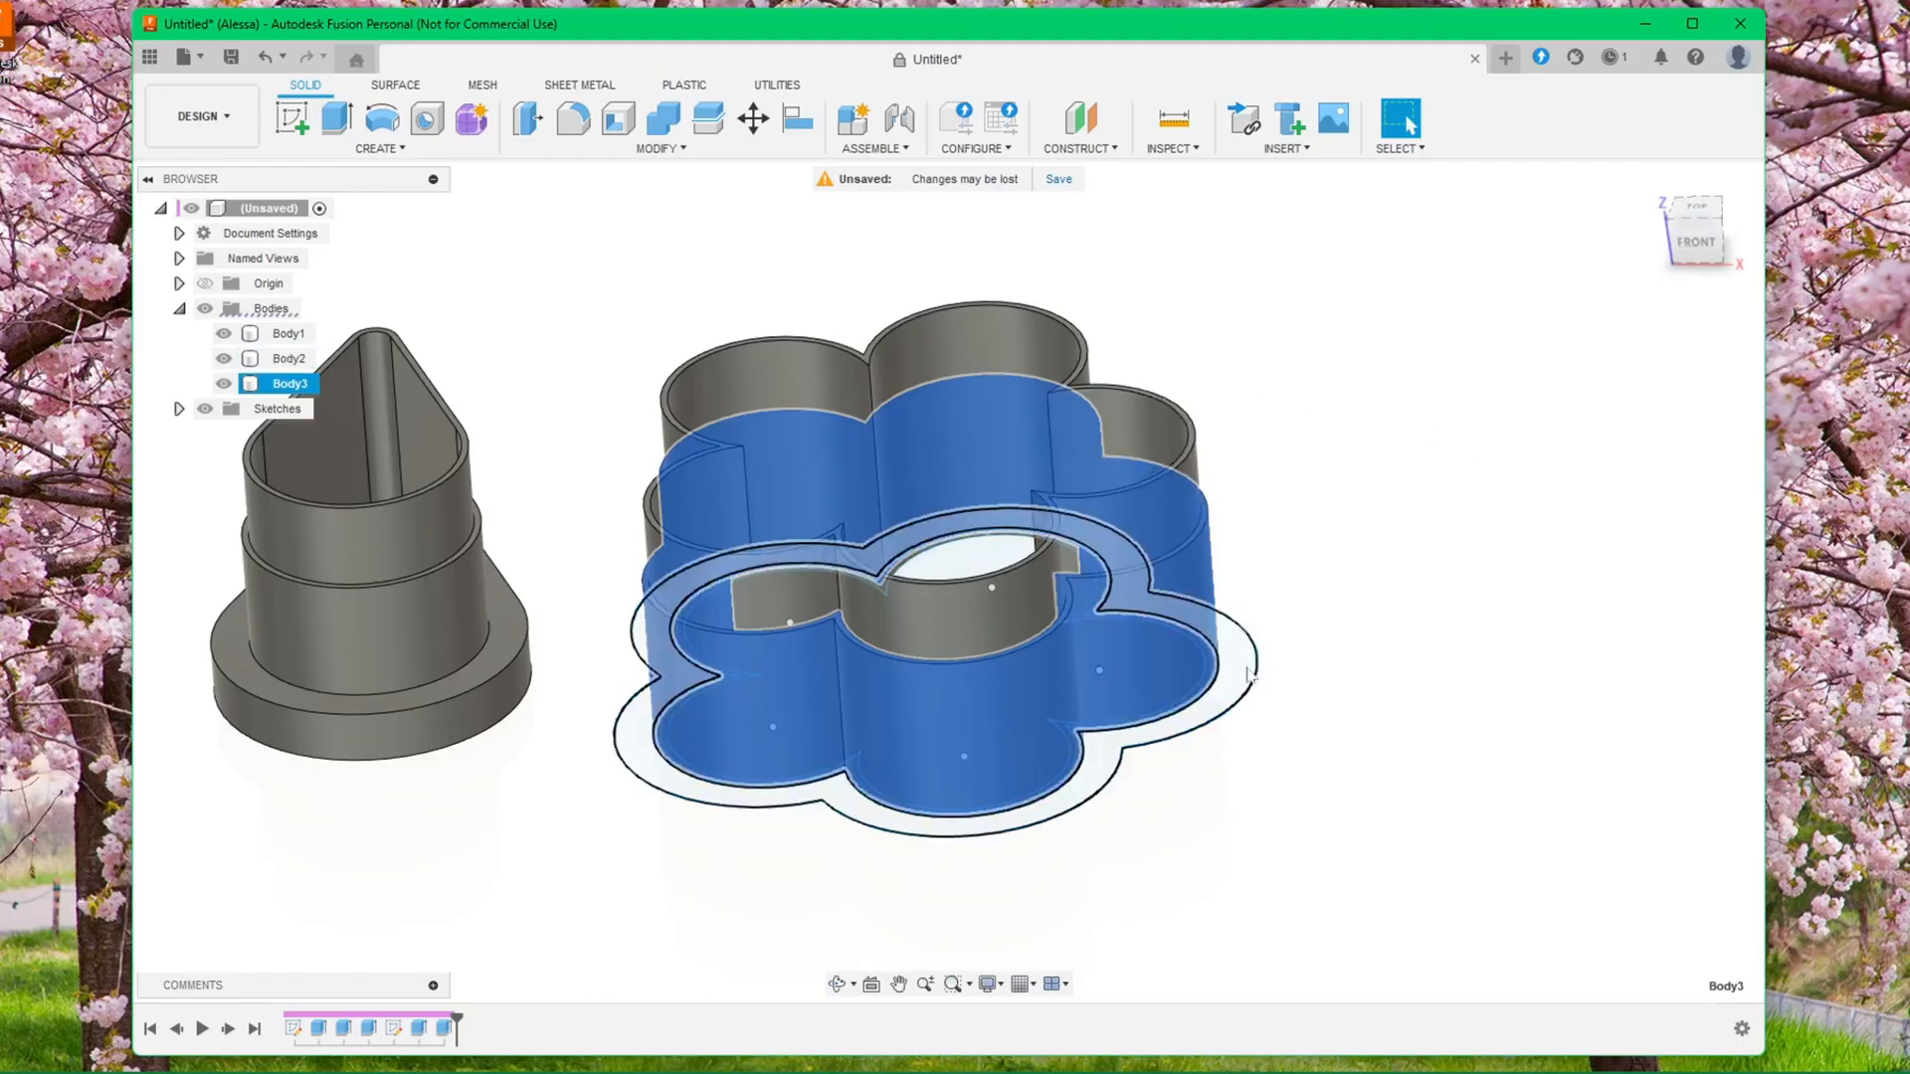
pyautogui.moveTo(1377, 700); pyautogui.dragTo(1345, 748, button='middle')
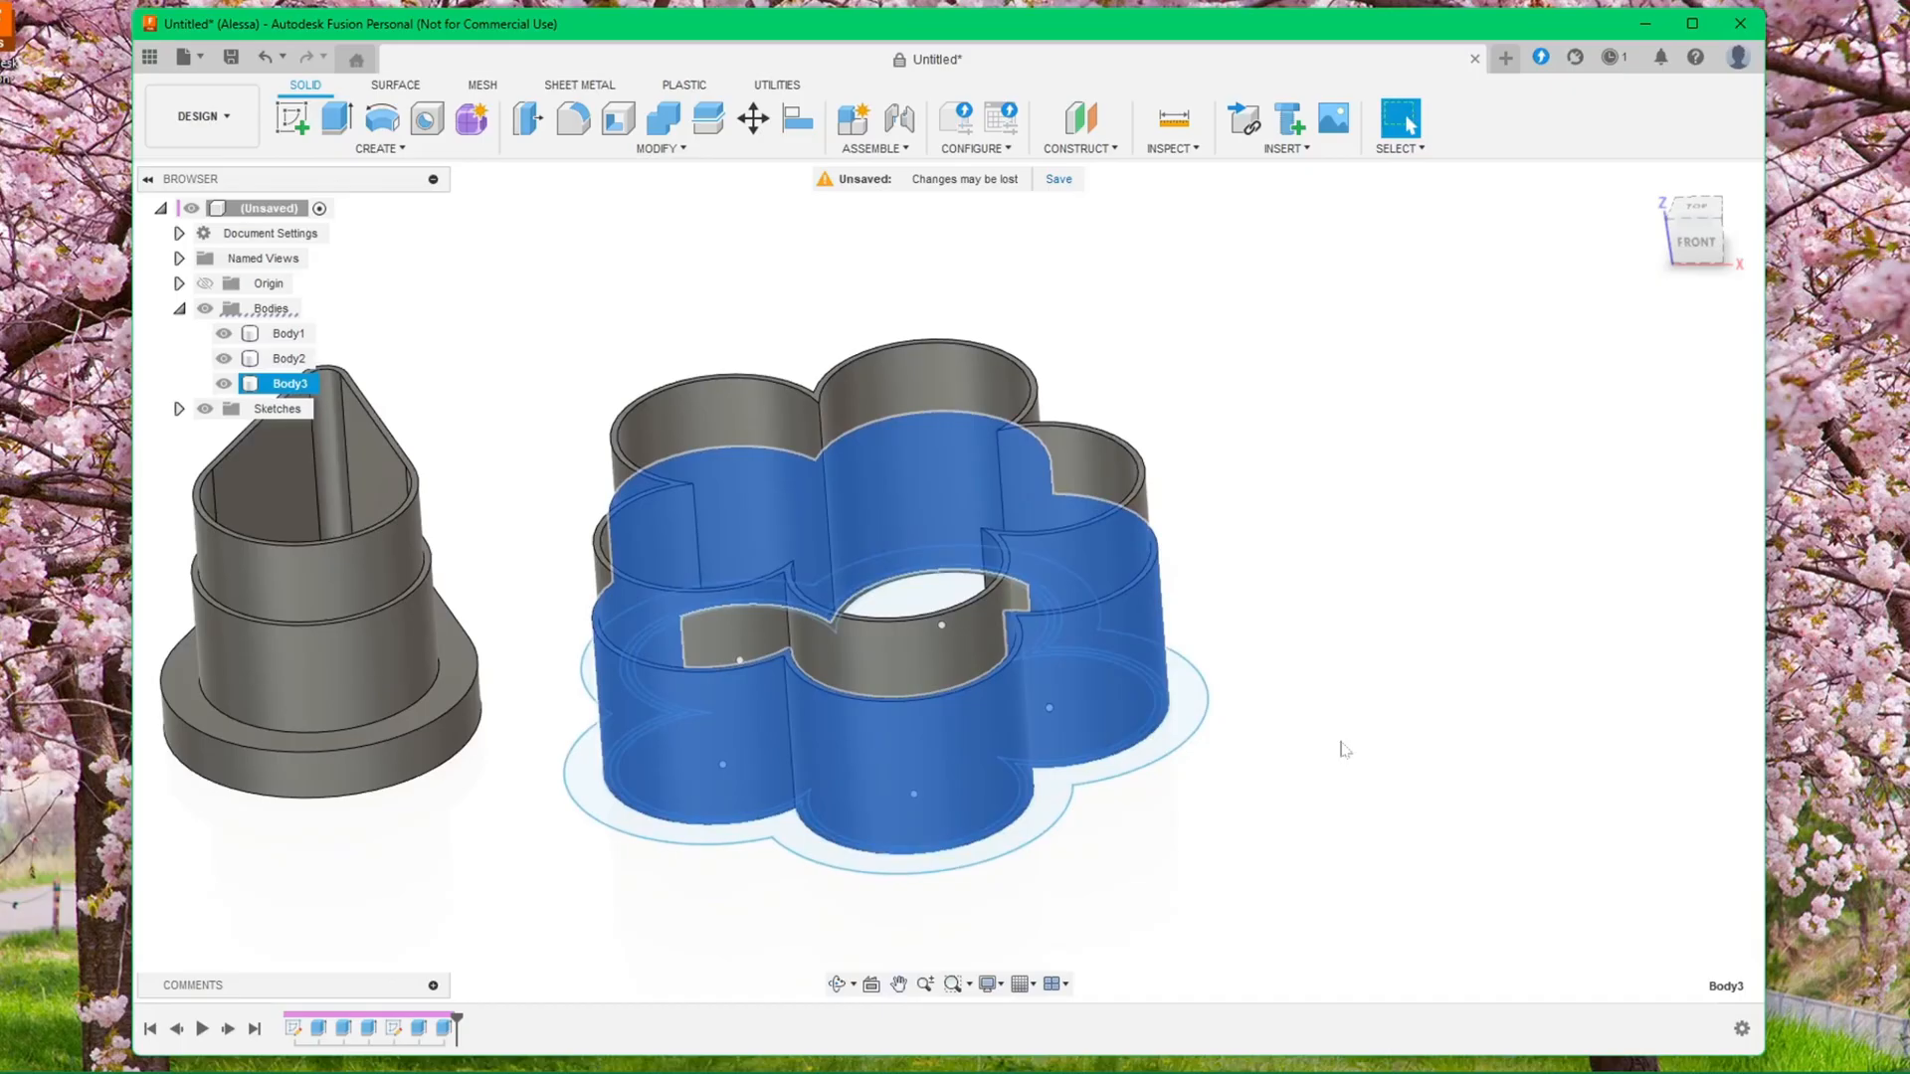
pyautogui.click(1353, 737)
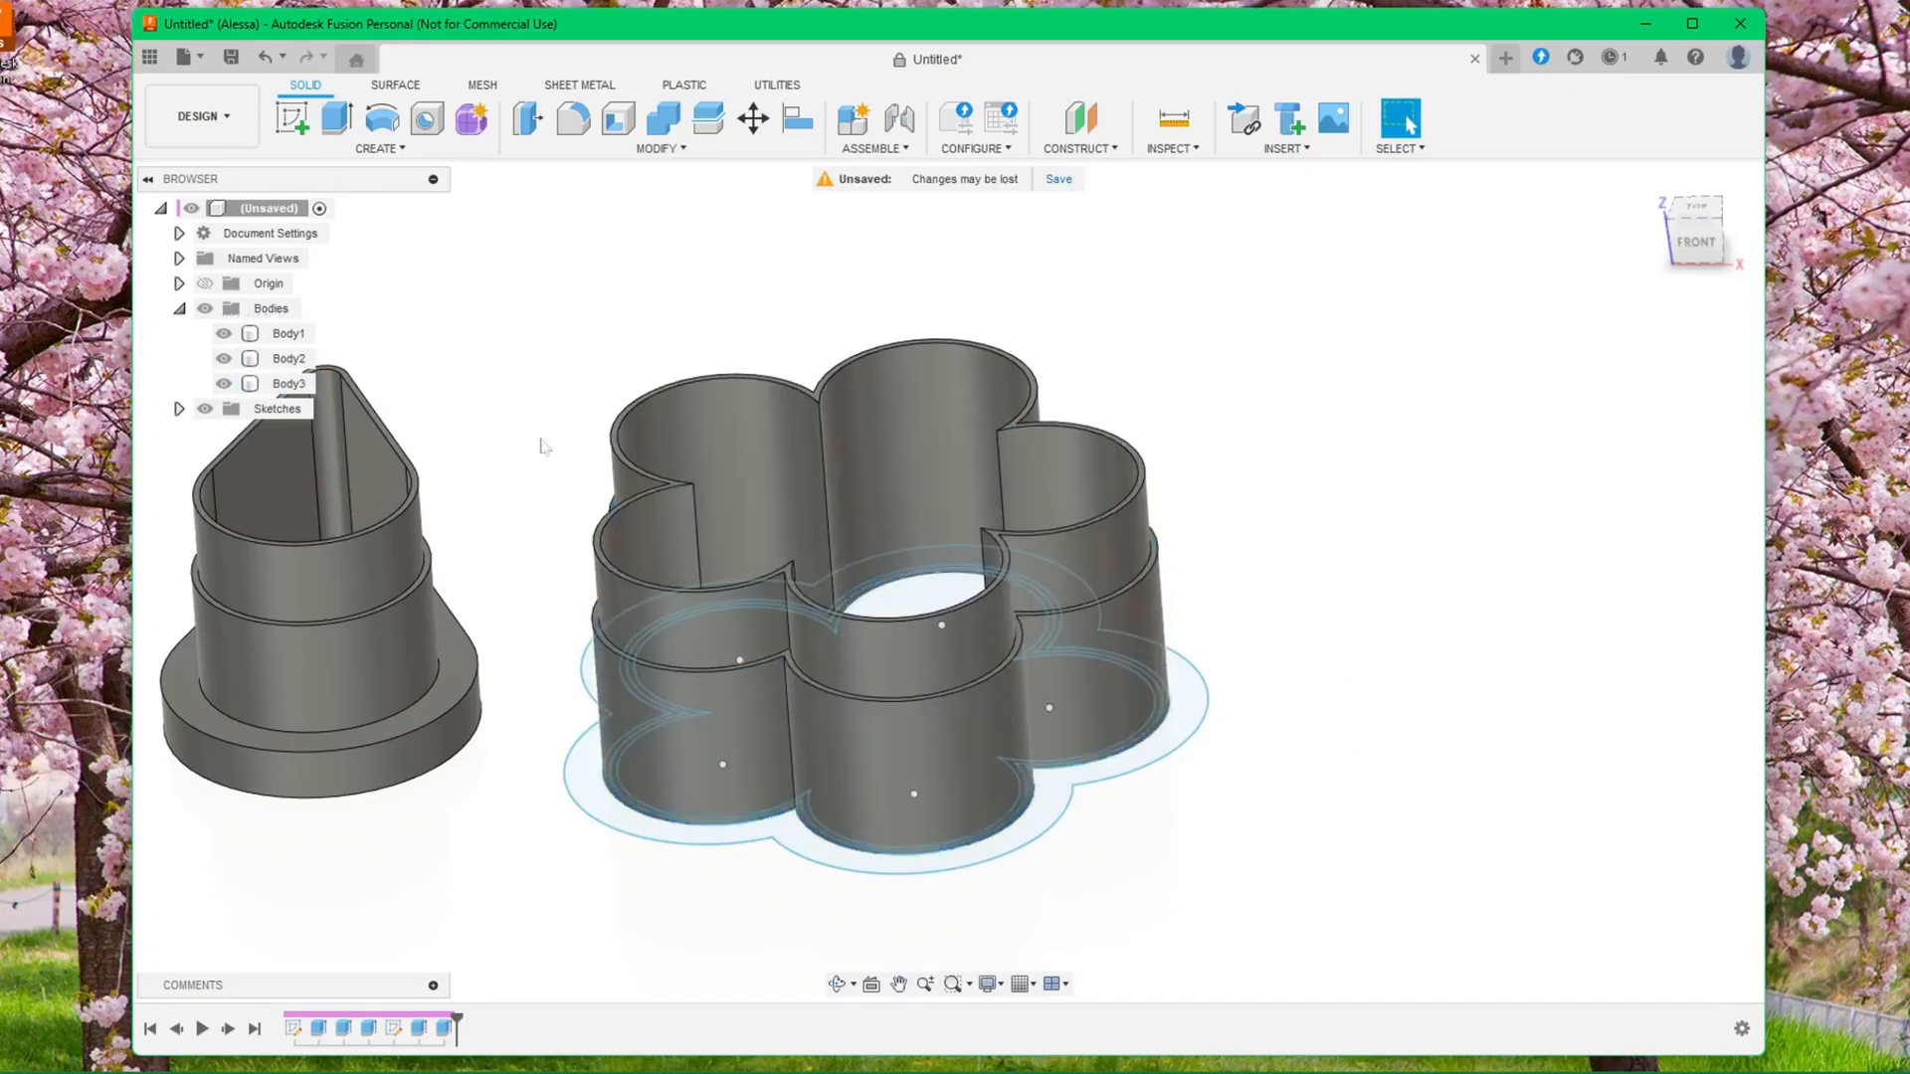
# Combine the two flower ring bodies, Body2 and Body3, into a single body with the Join operation
pyautogui.click(289, 383)
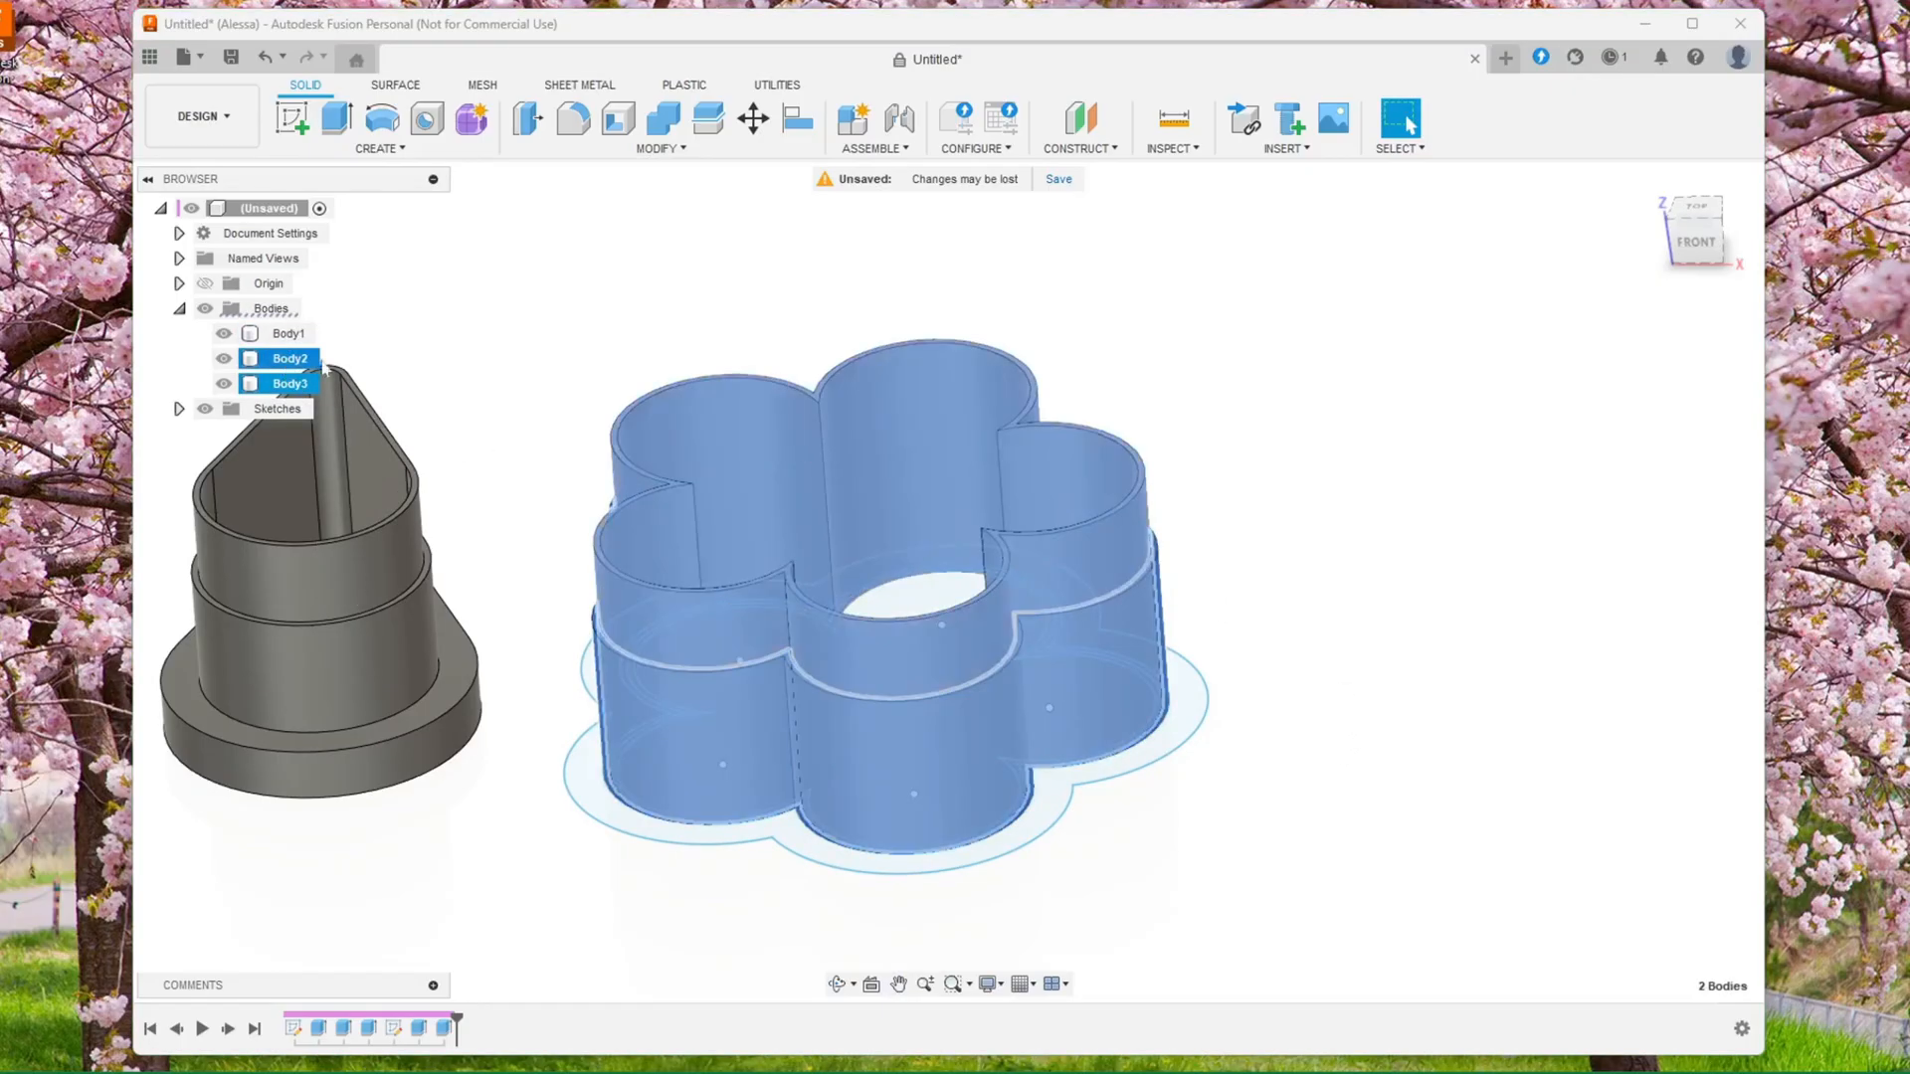
pyautogui.keyDown('ctrl'); pyautogui.click(286, 359); pyautogui.keyUp('ctrl')
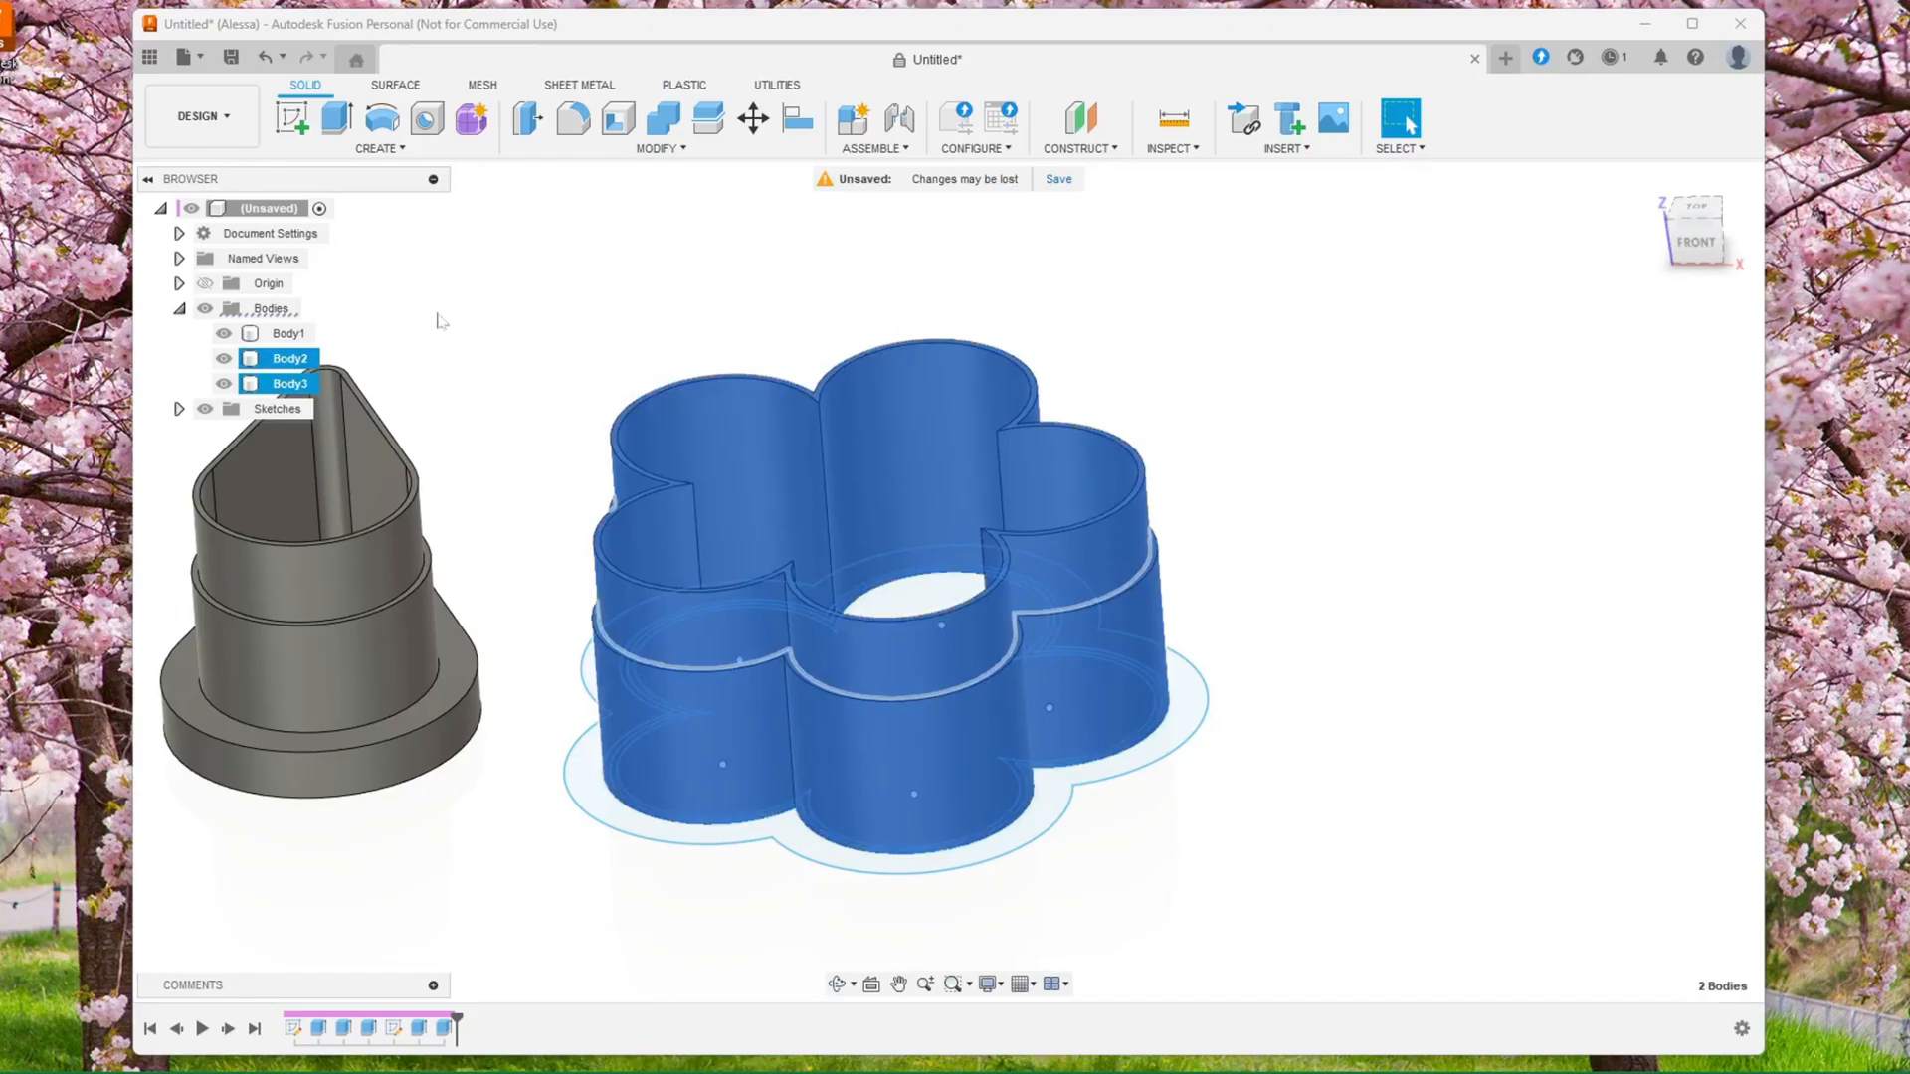
pyautogui.click(665, 122)
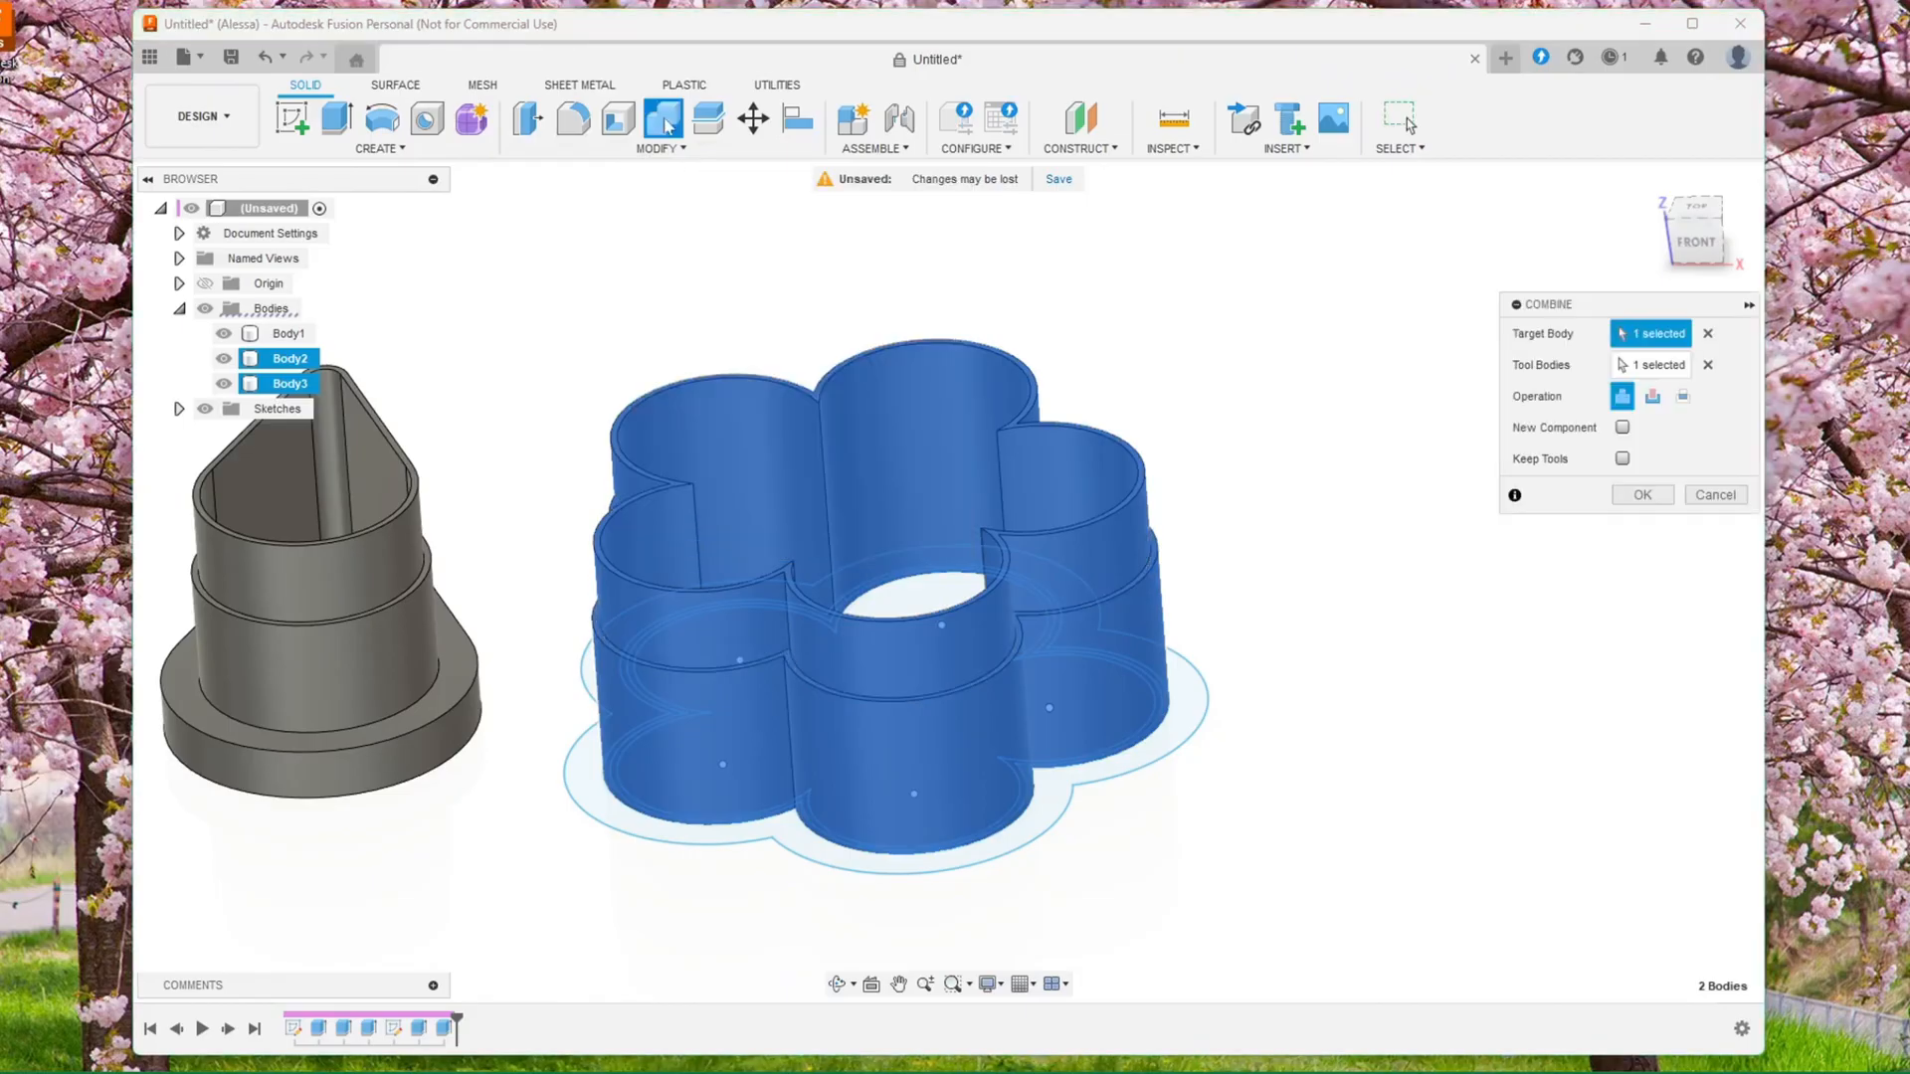
pyautogui.click(1642, 495)
pyautogui.click(316, 358)
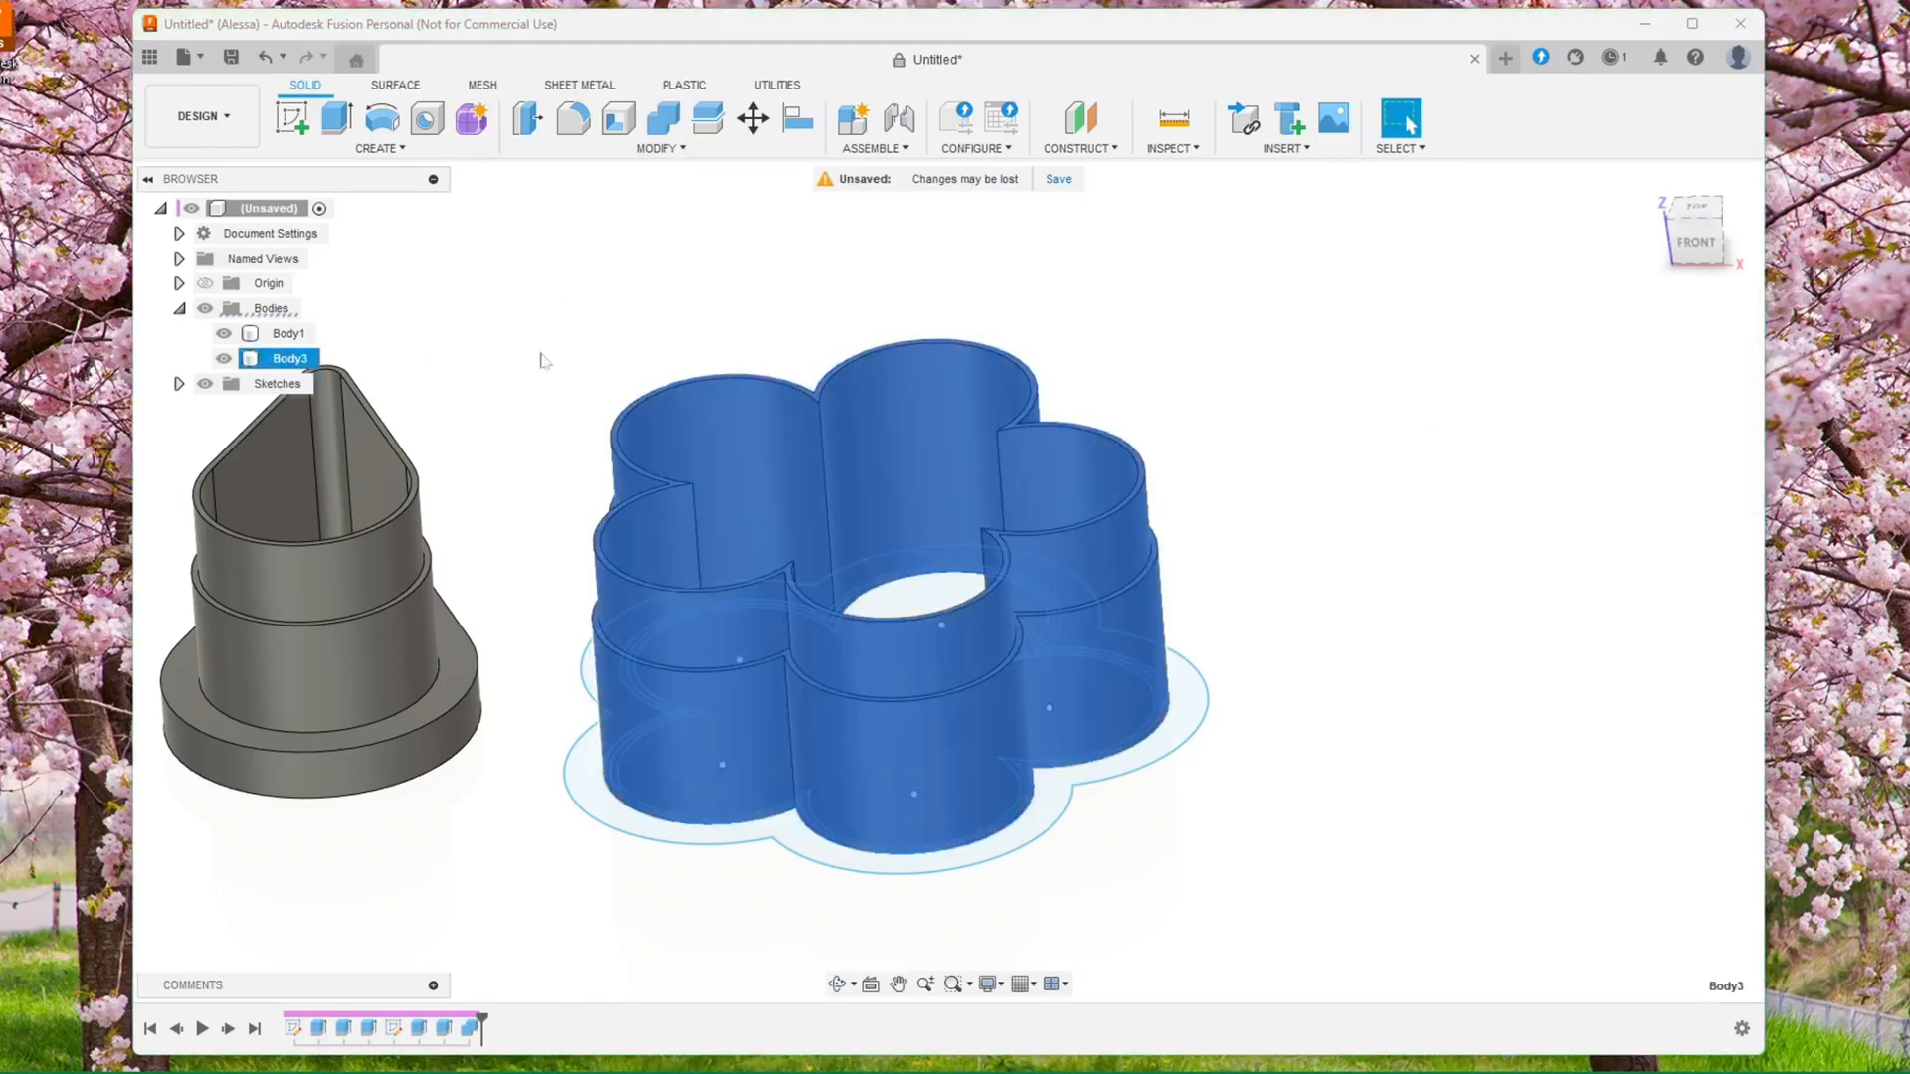
pyautogui.click(1501, 535)
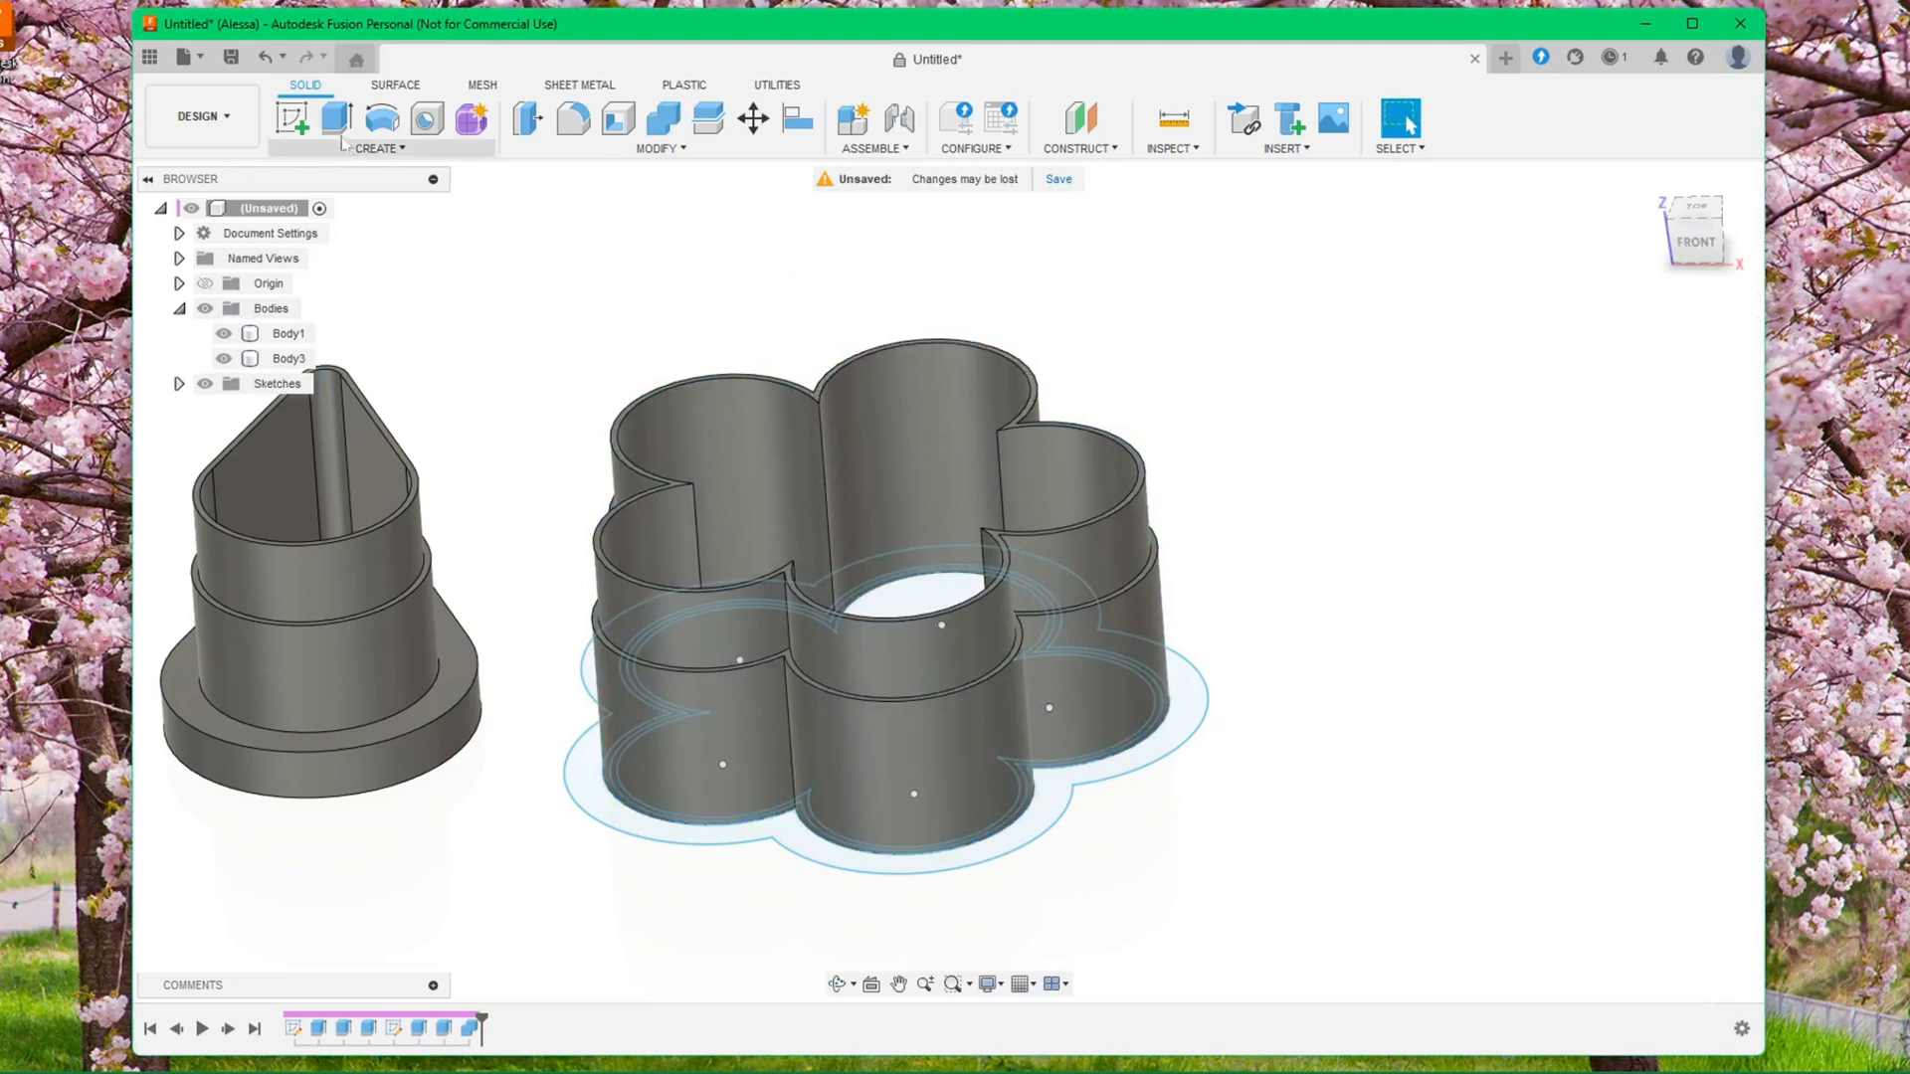
# Extrude the wide outer ring of the flower sketch upward 3 mm, joined to the flower cutter as its base flange
pyautogui.press('e')
pyautogui.click(1186, 700)
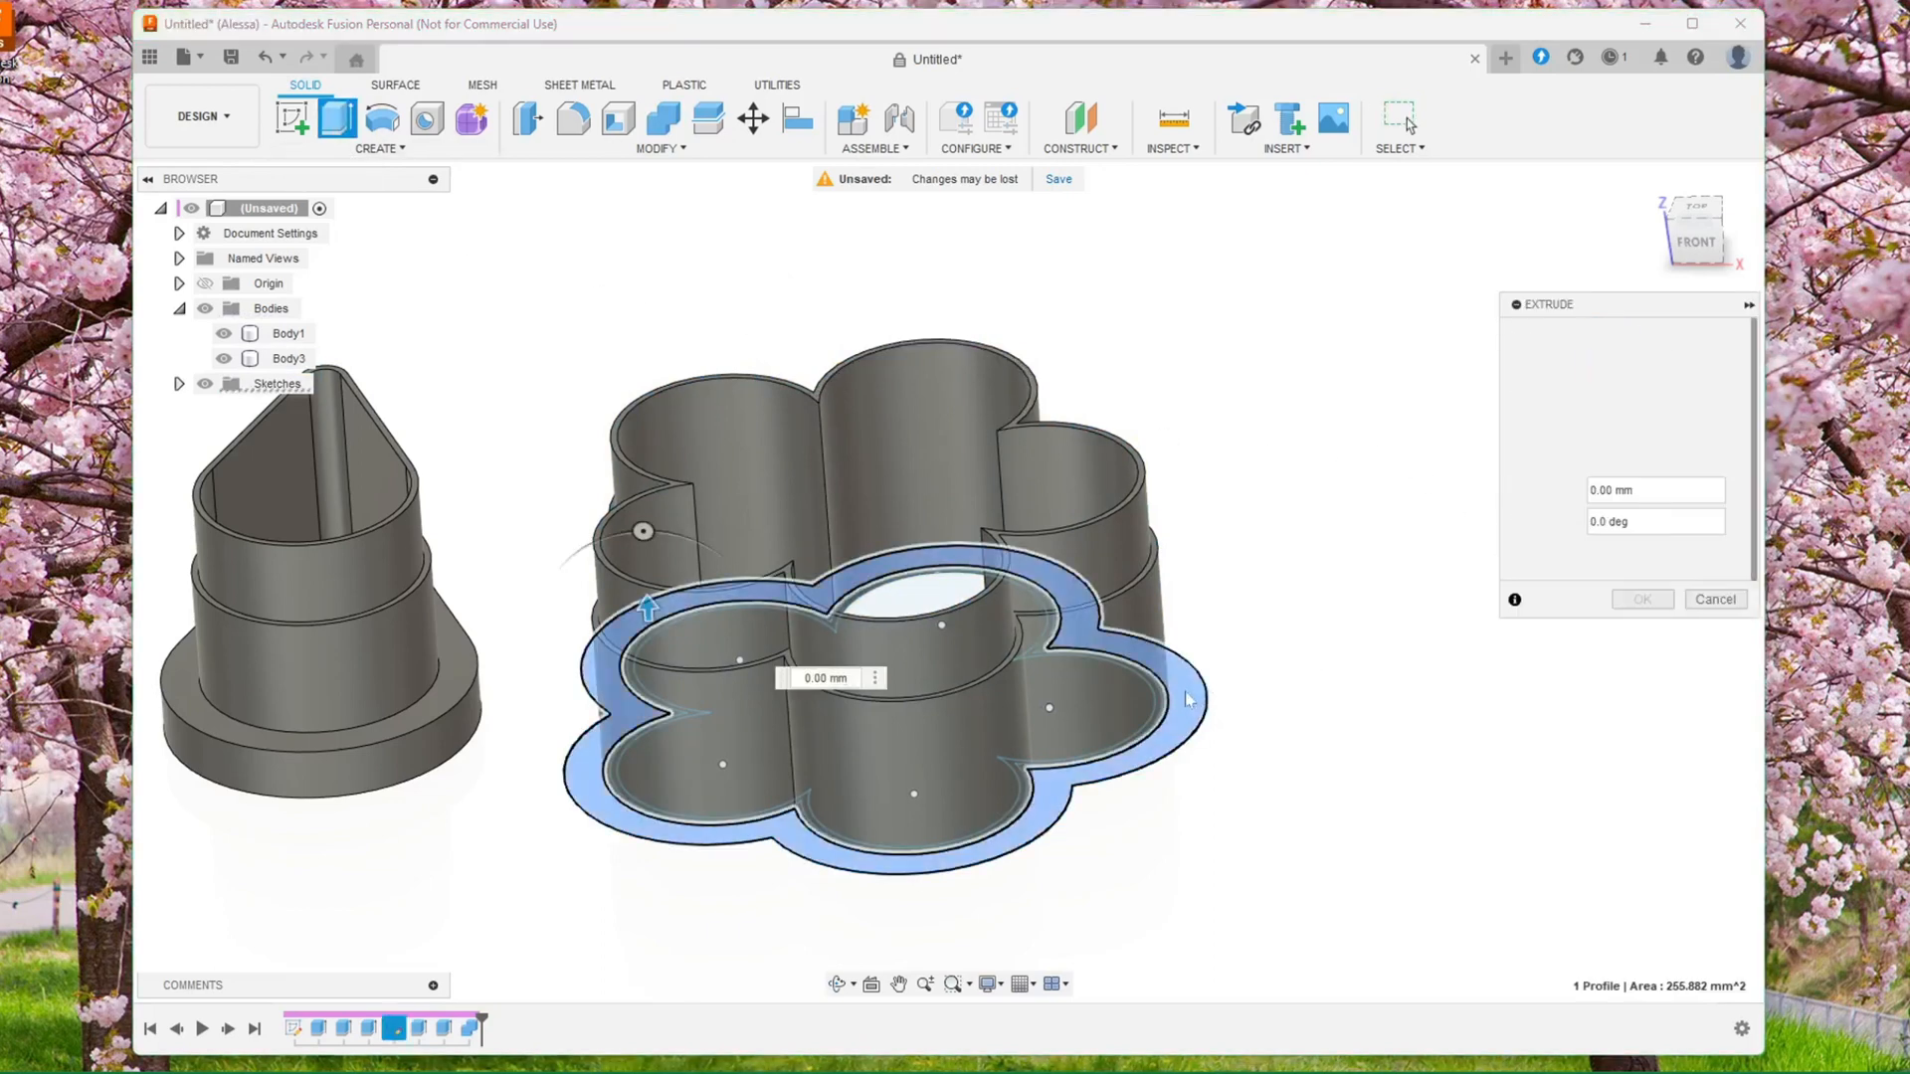
pyautogui.moveTo(648, 609); pyautogui.dragTo(644, 561)
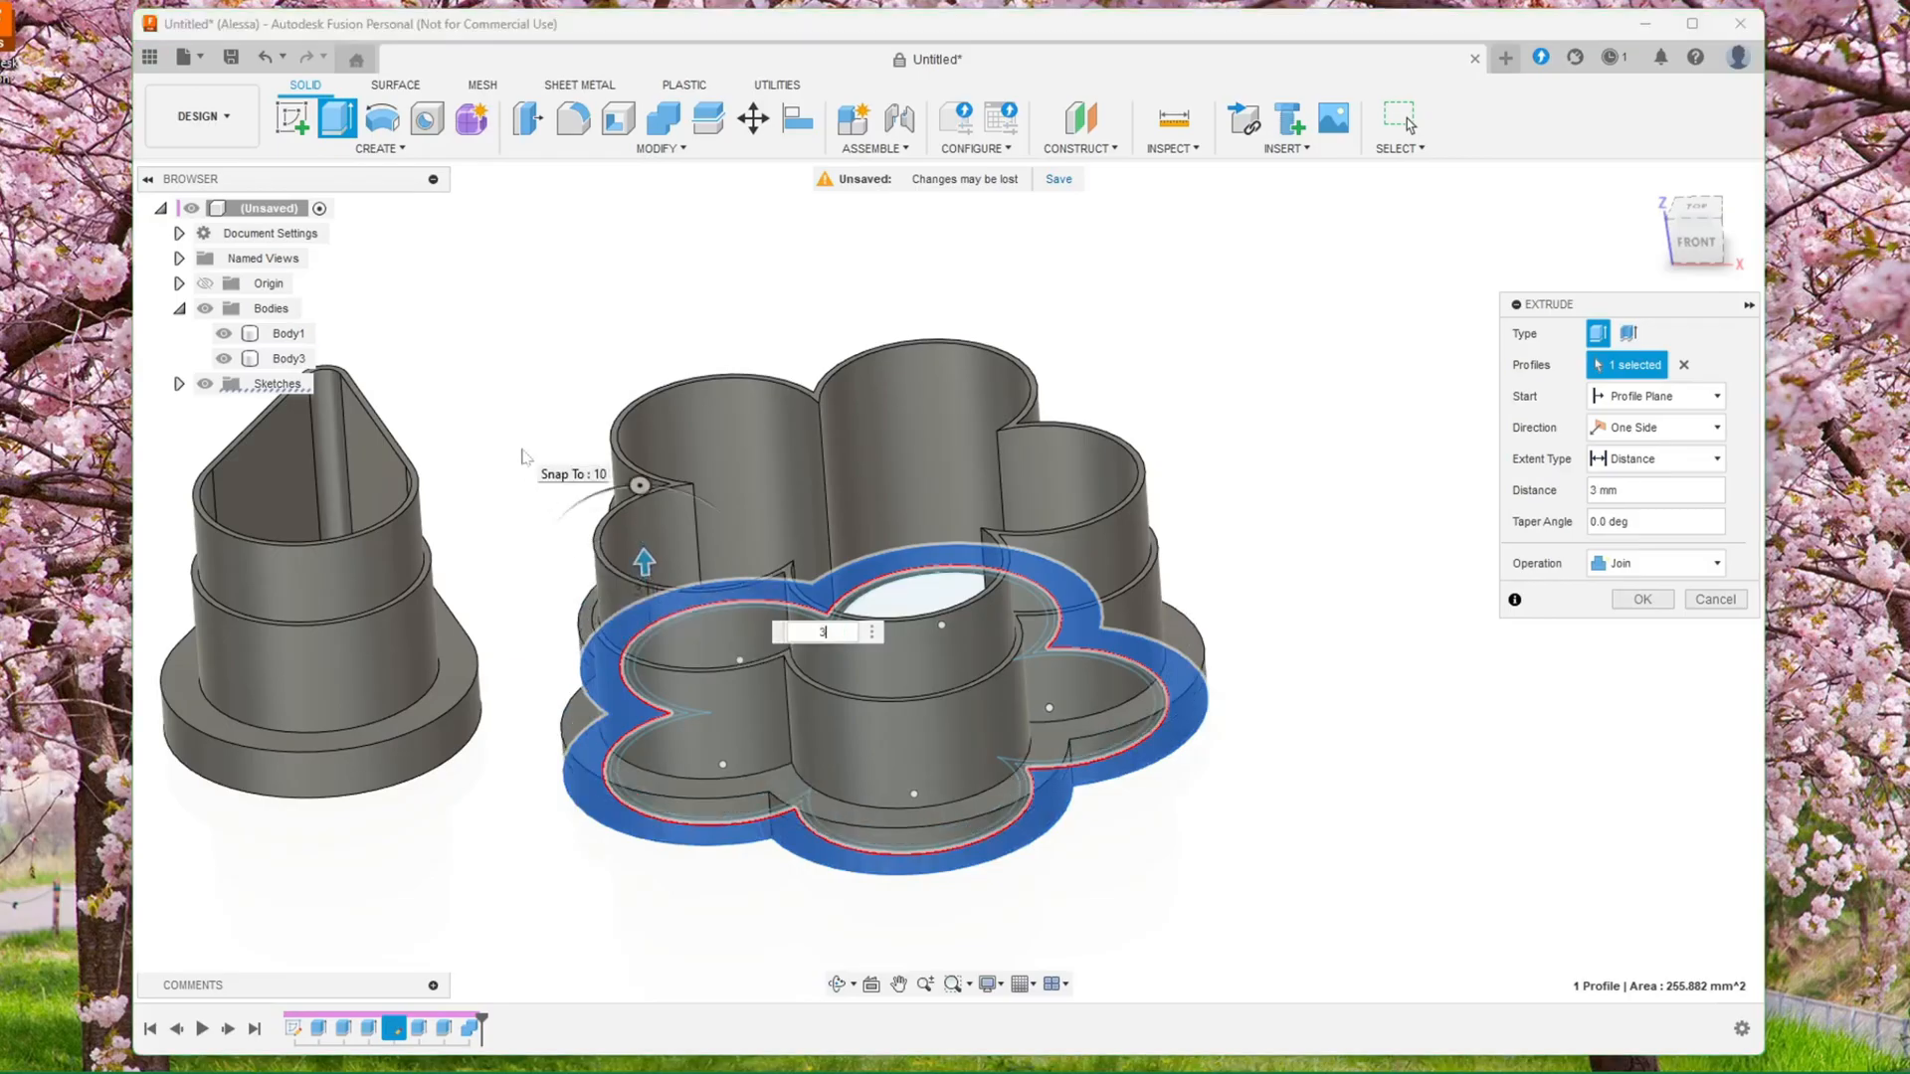
pyautogui.click(1639, 569)
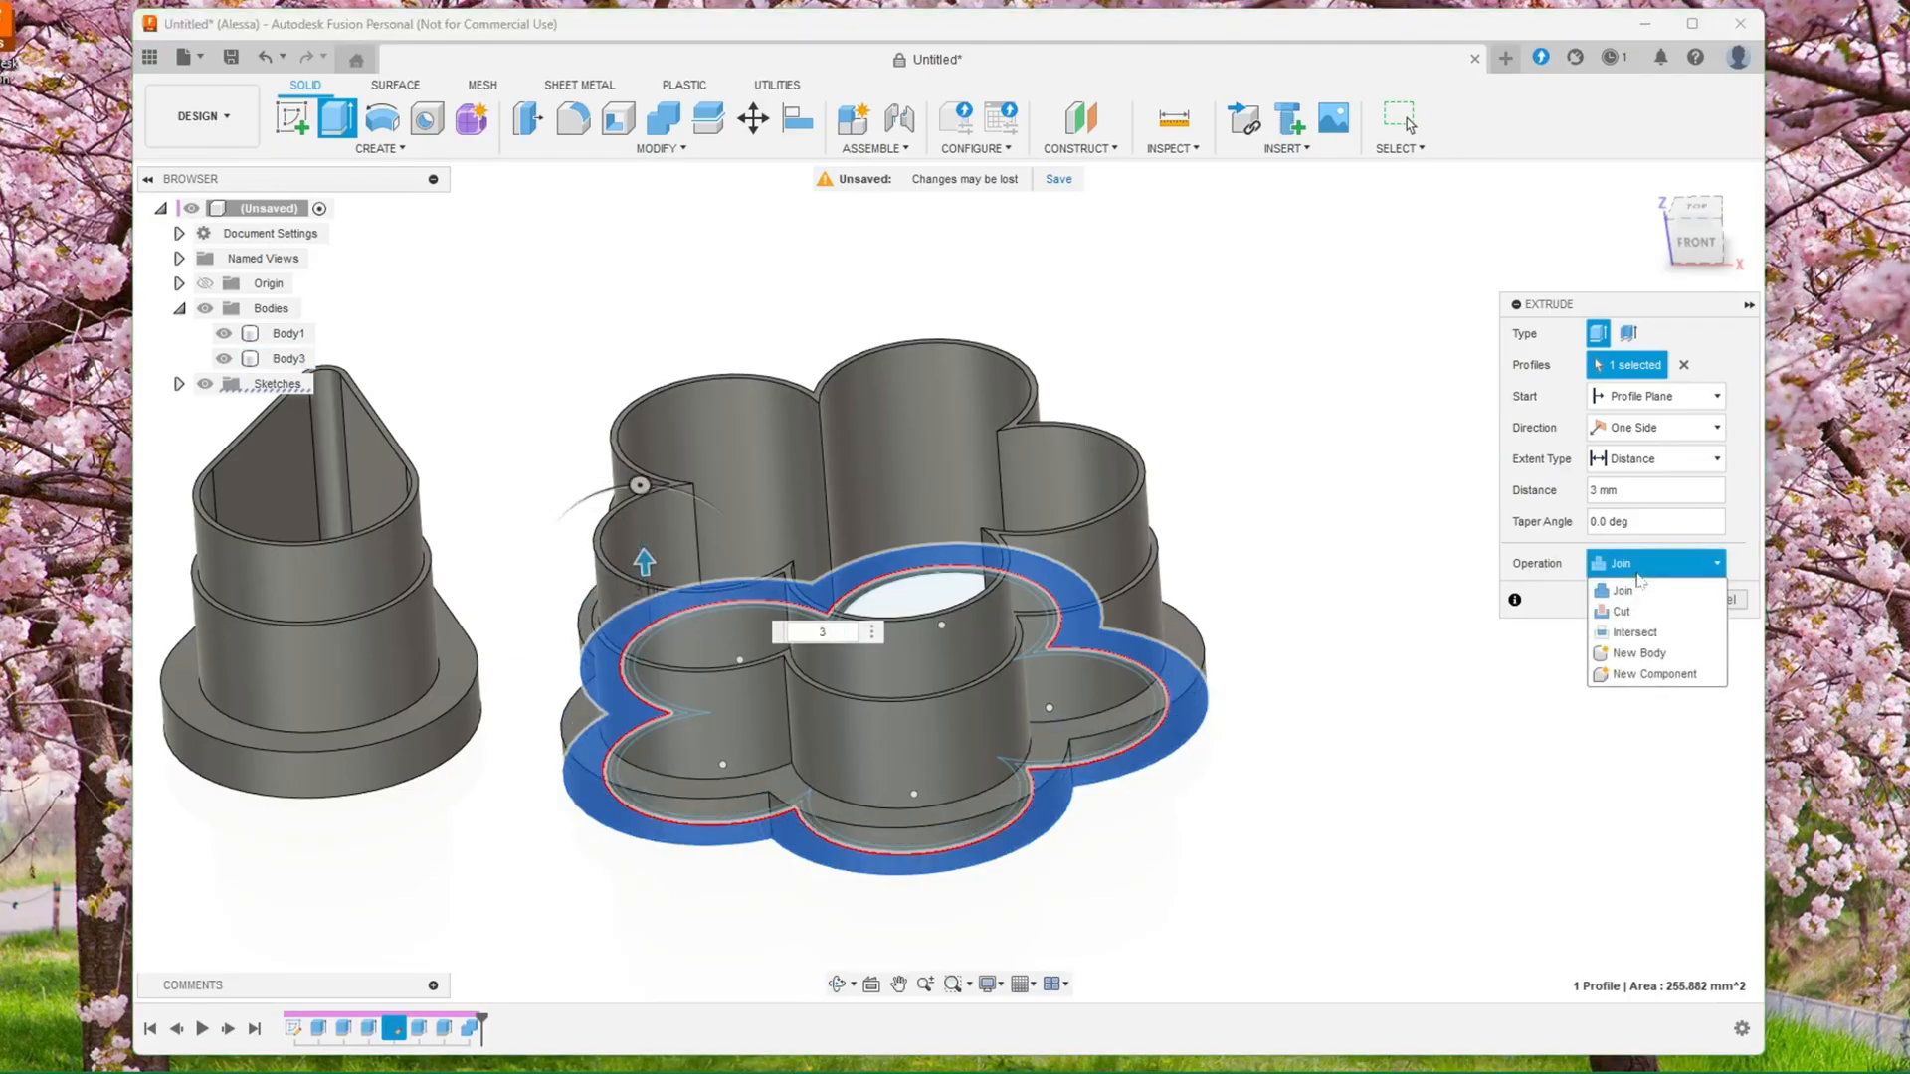
pyautogui.click(1641, 579)
pyautogui.click(1644, 600)
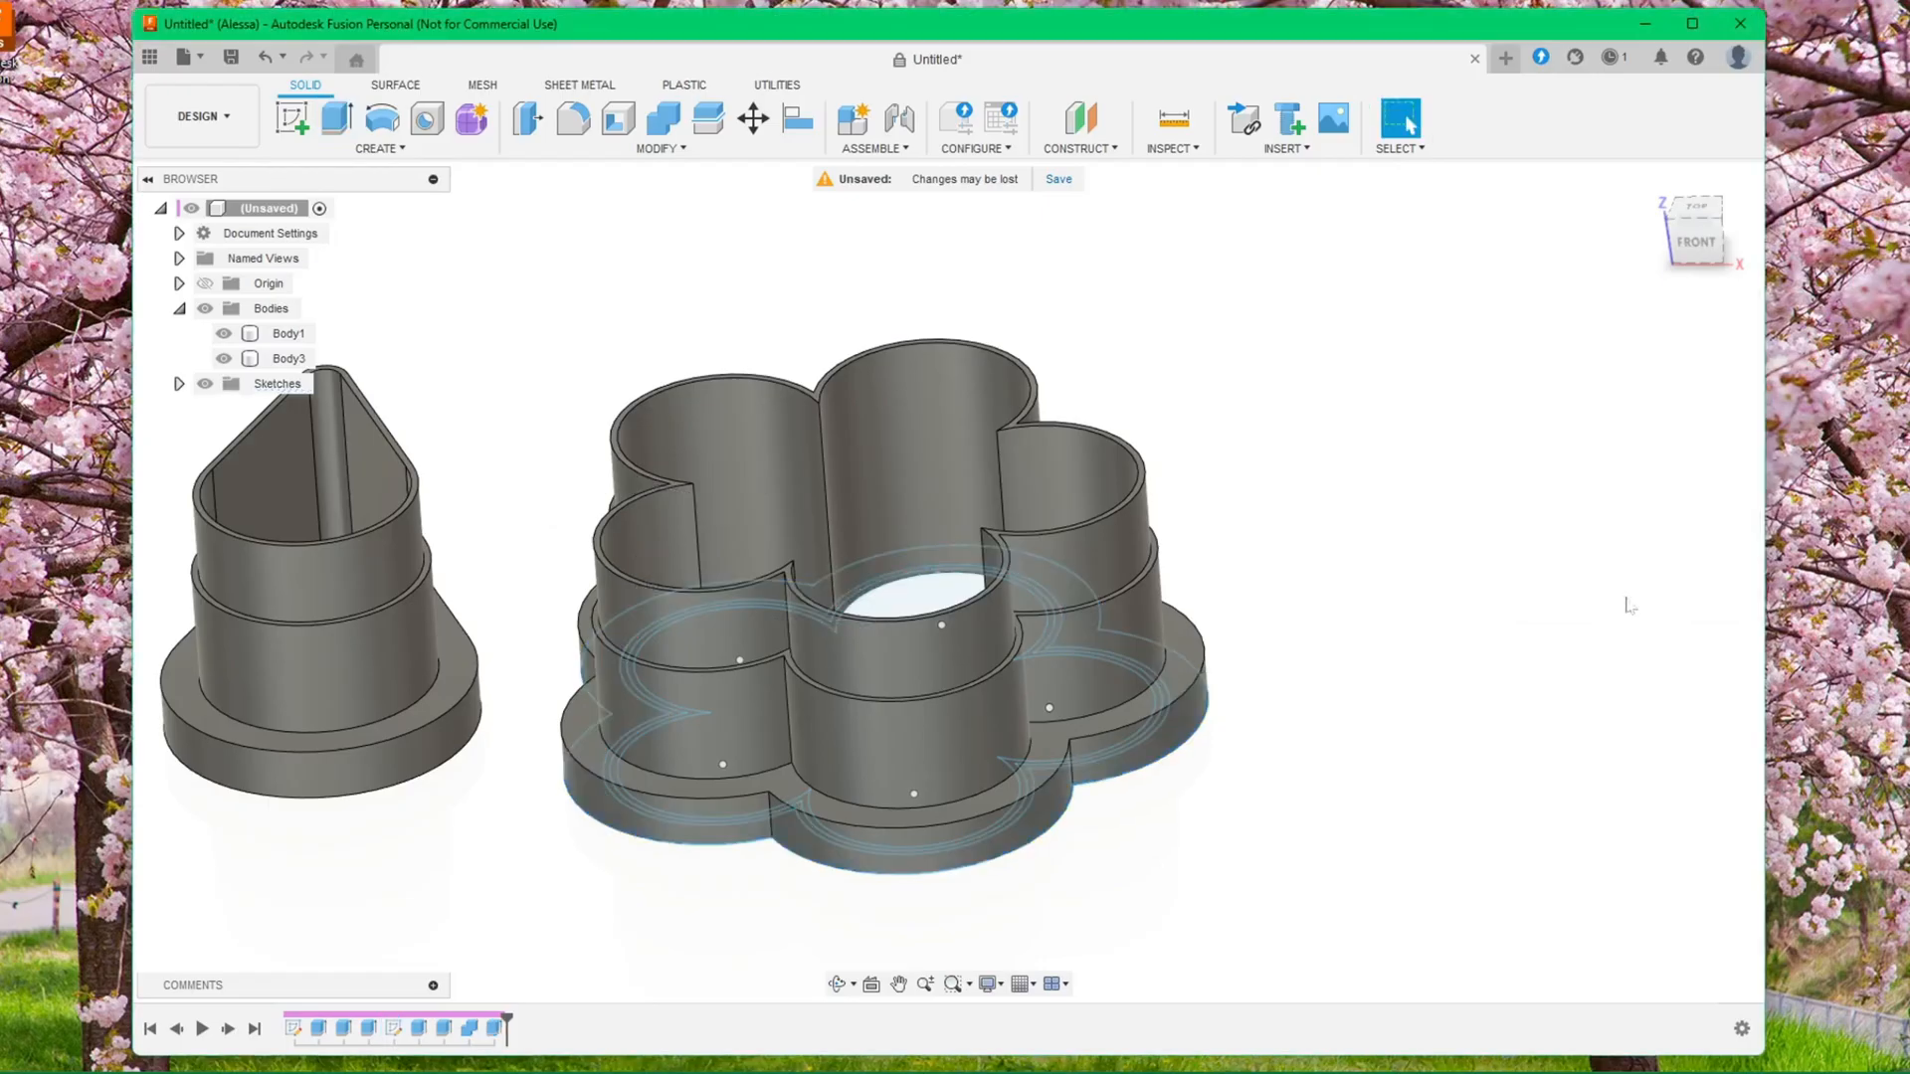
# Hide the flower sketch, Sketch2, and collapse the sketch and body lists
pyautogui.click(179, 384)
pyautogui.click(222, 433)
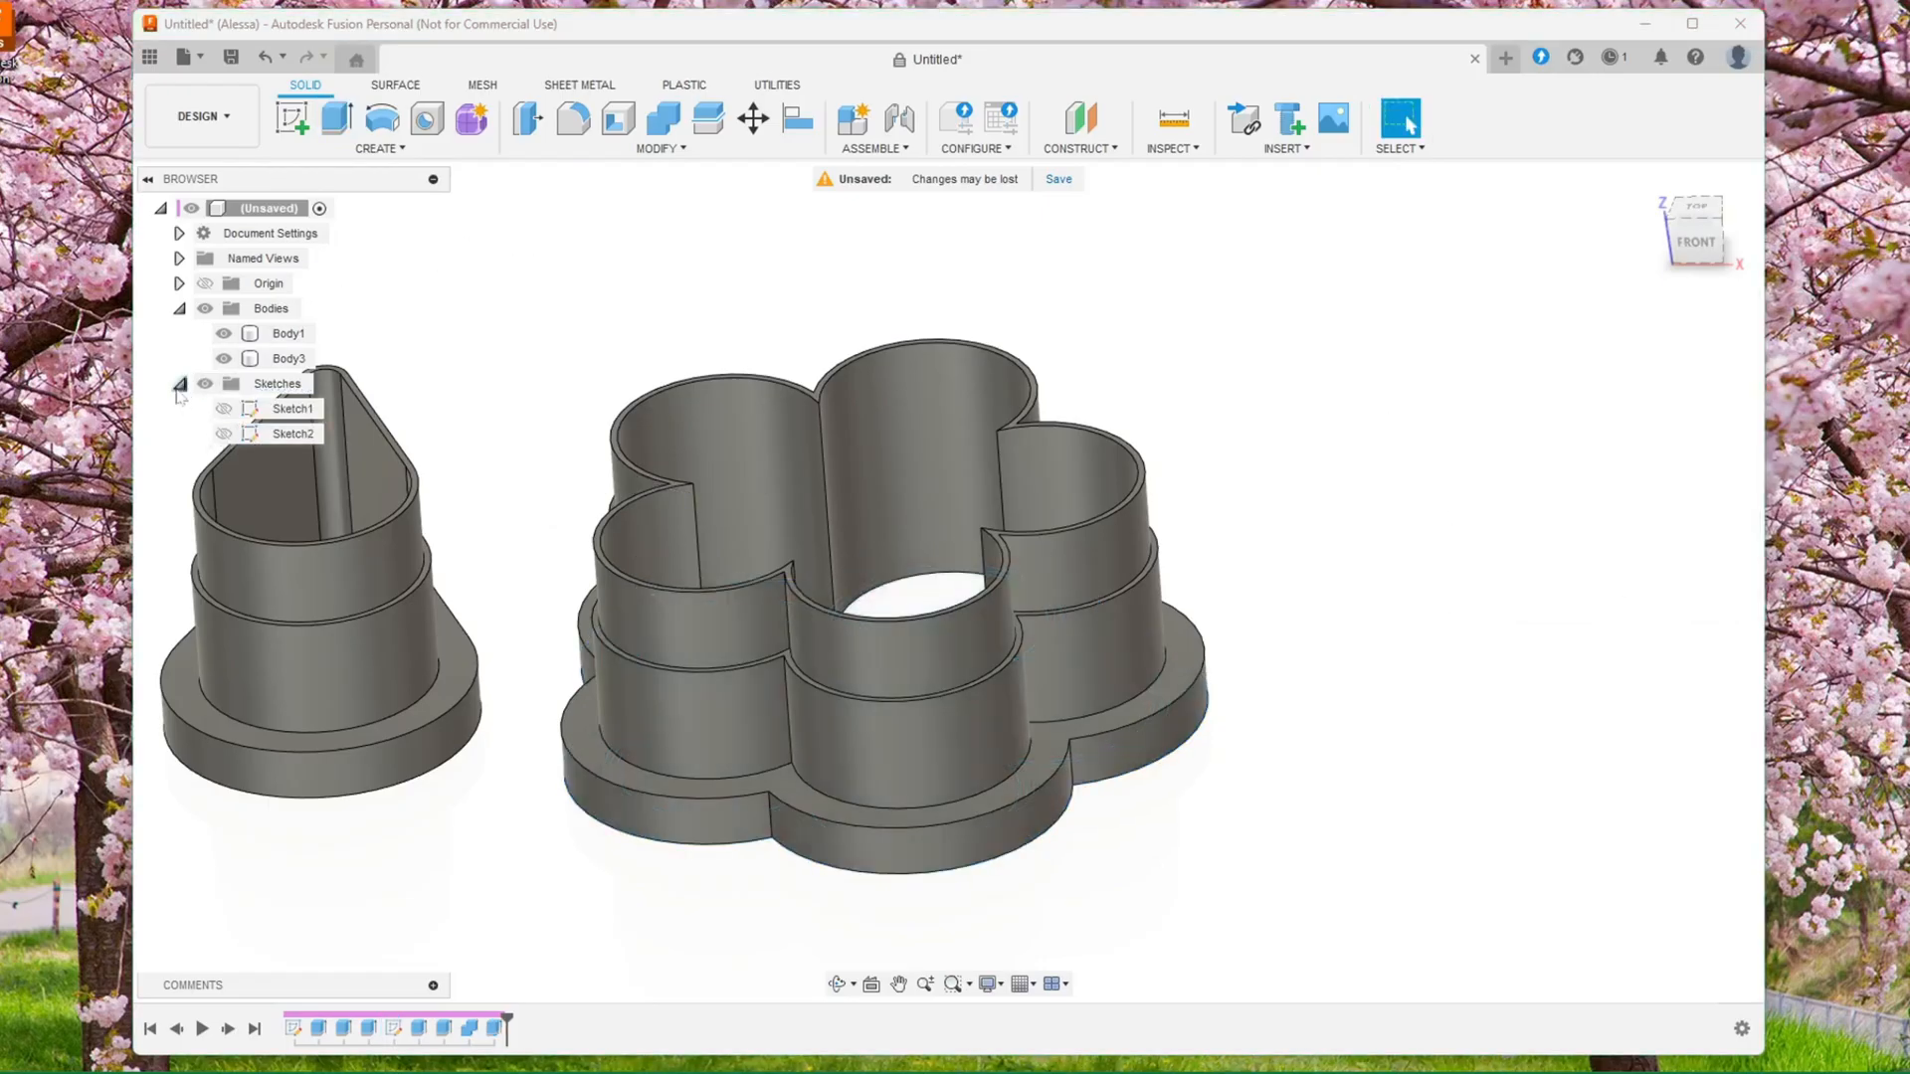
pyautogui.click(179, 384)
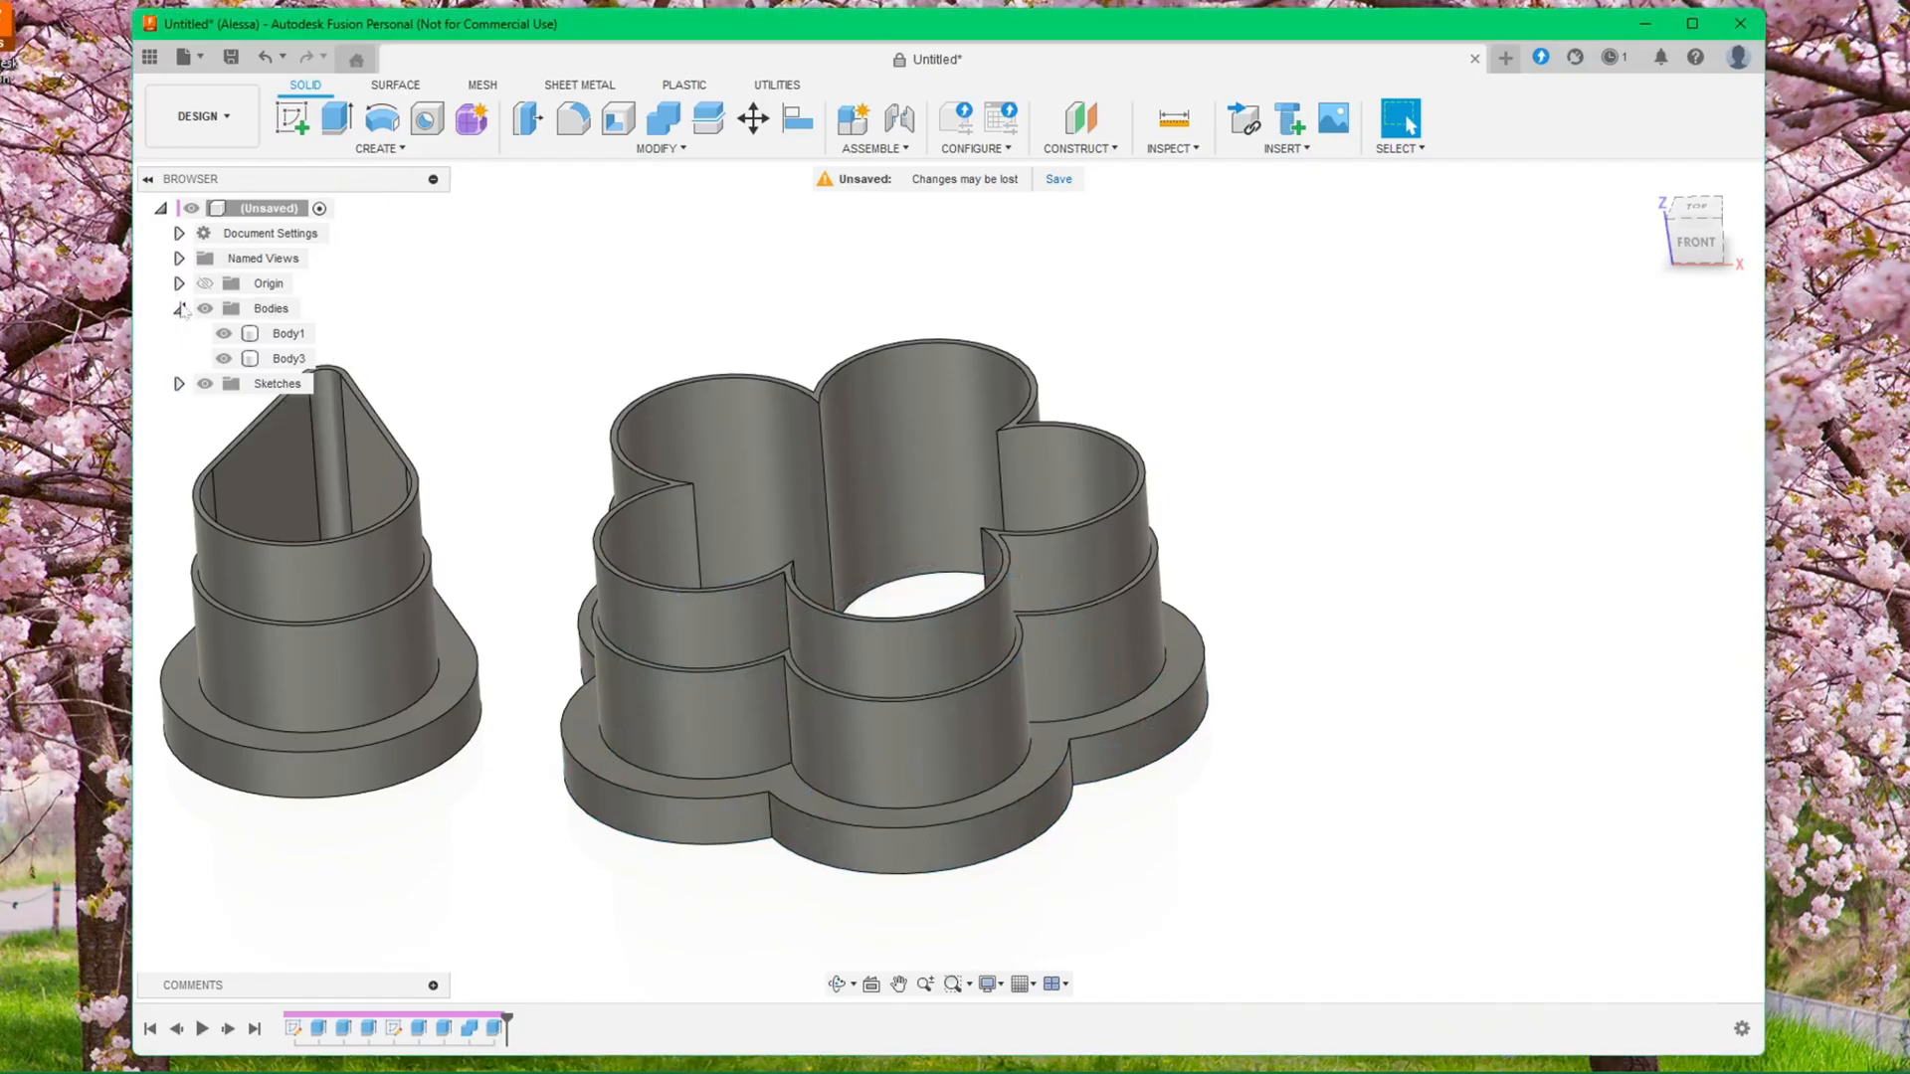
pyautogui.click(179, 308)
# Open the 3D print export, select the flower cutter and the teardrop cutter in turn, and close it without exporting
pyautogui.keyDown('shift'); pyautogui.moveTo(876, 383); pyautogui.dragTo(762, 504, button='middle'); pyautogui.keyUp('shift')
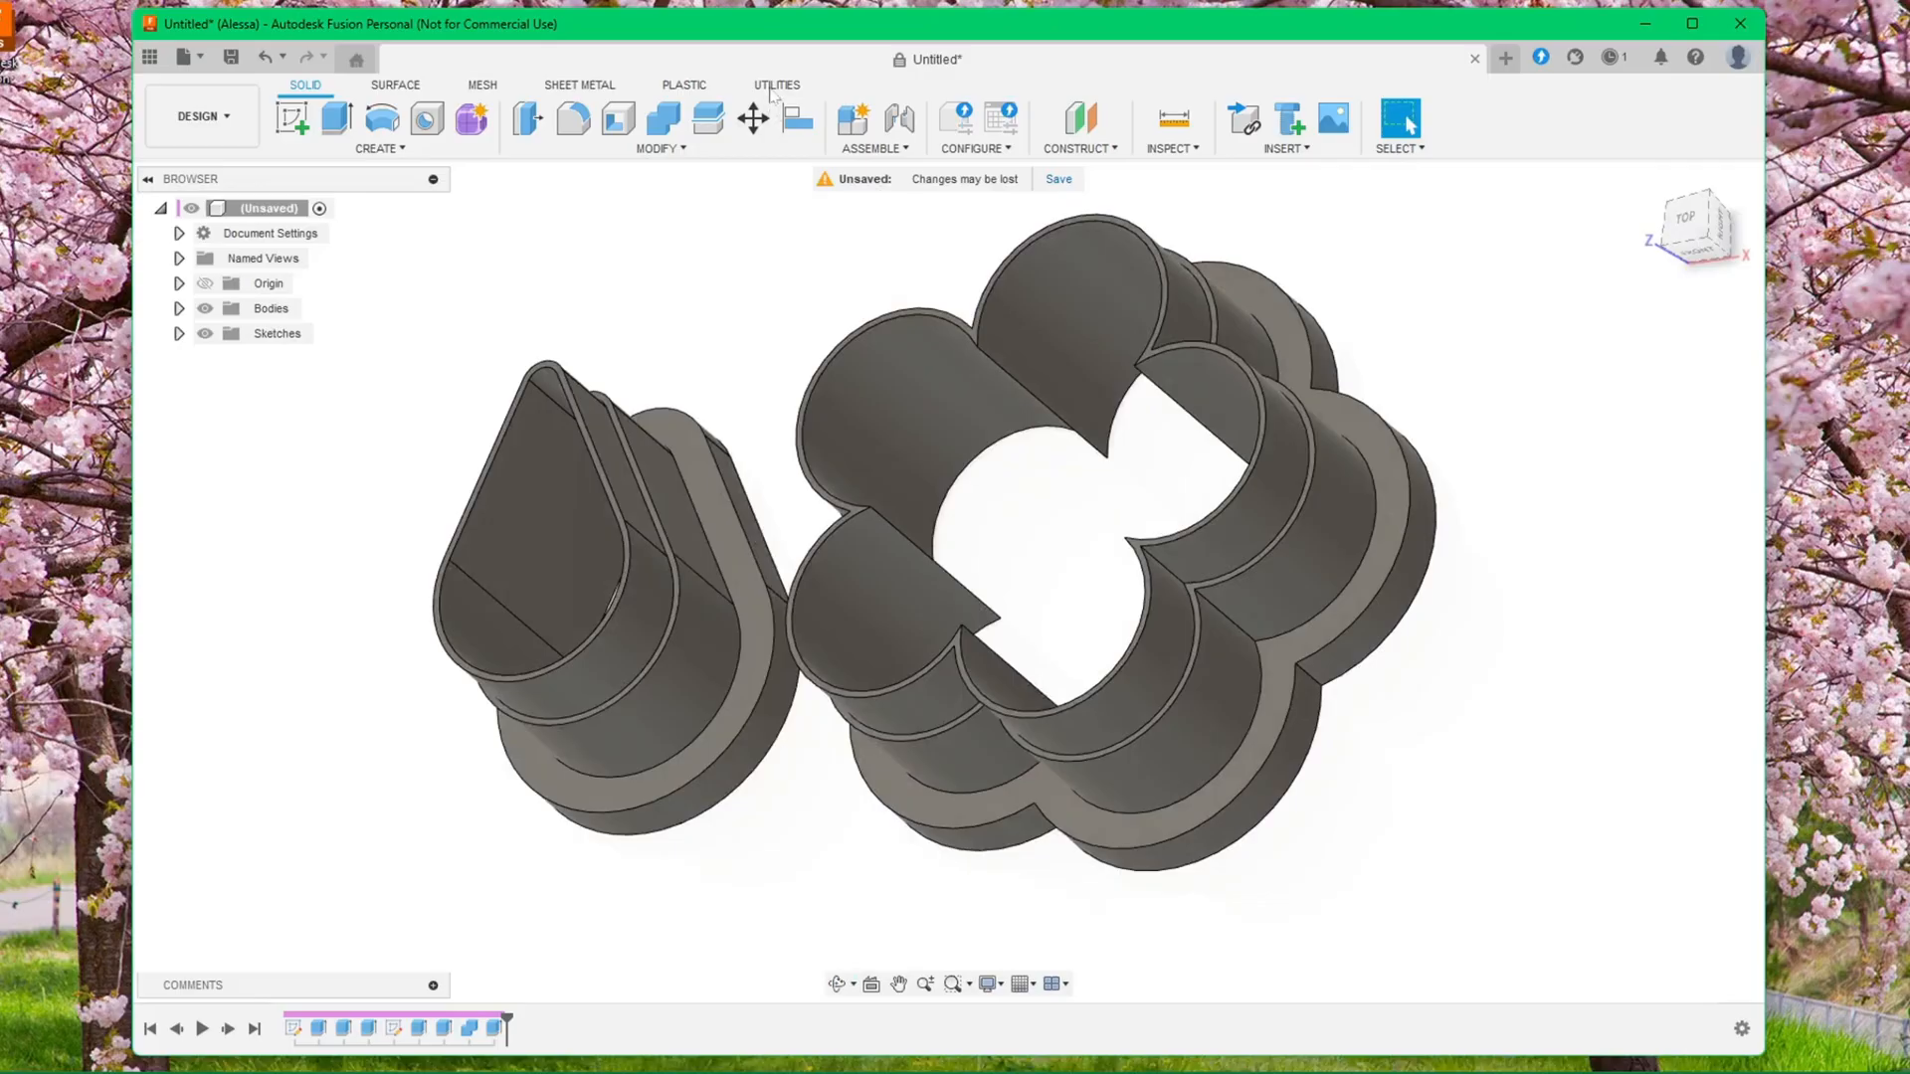
pyautogui.click(774, 86)
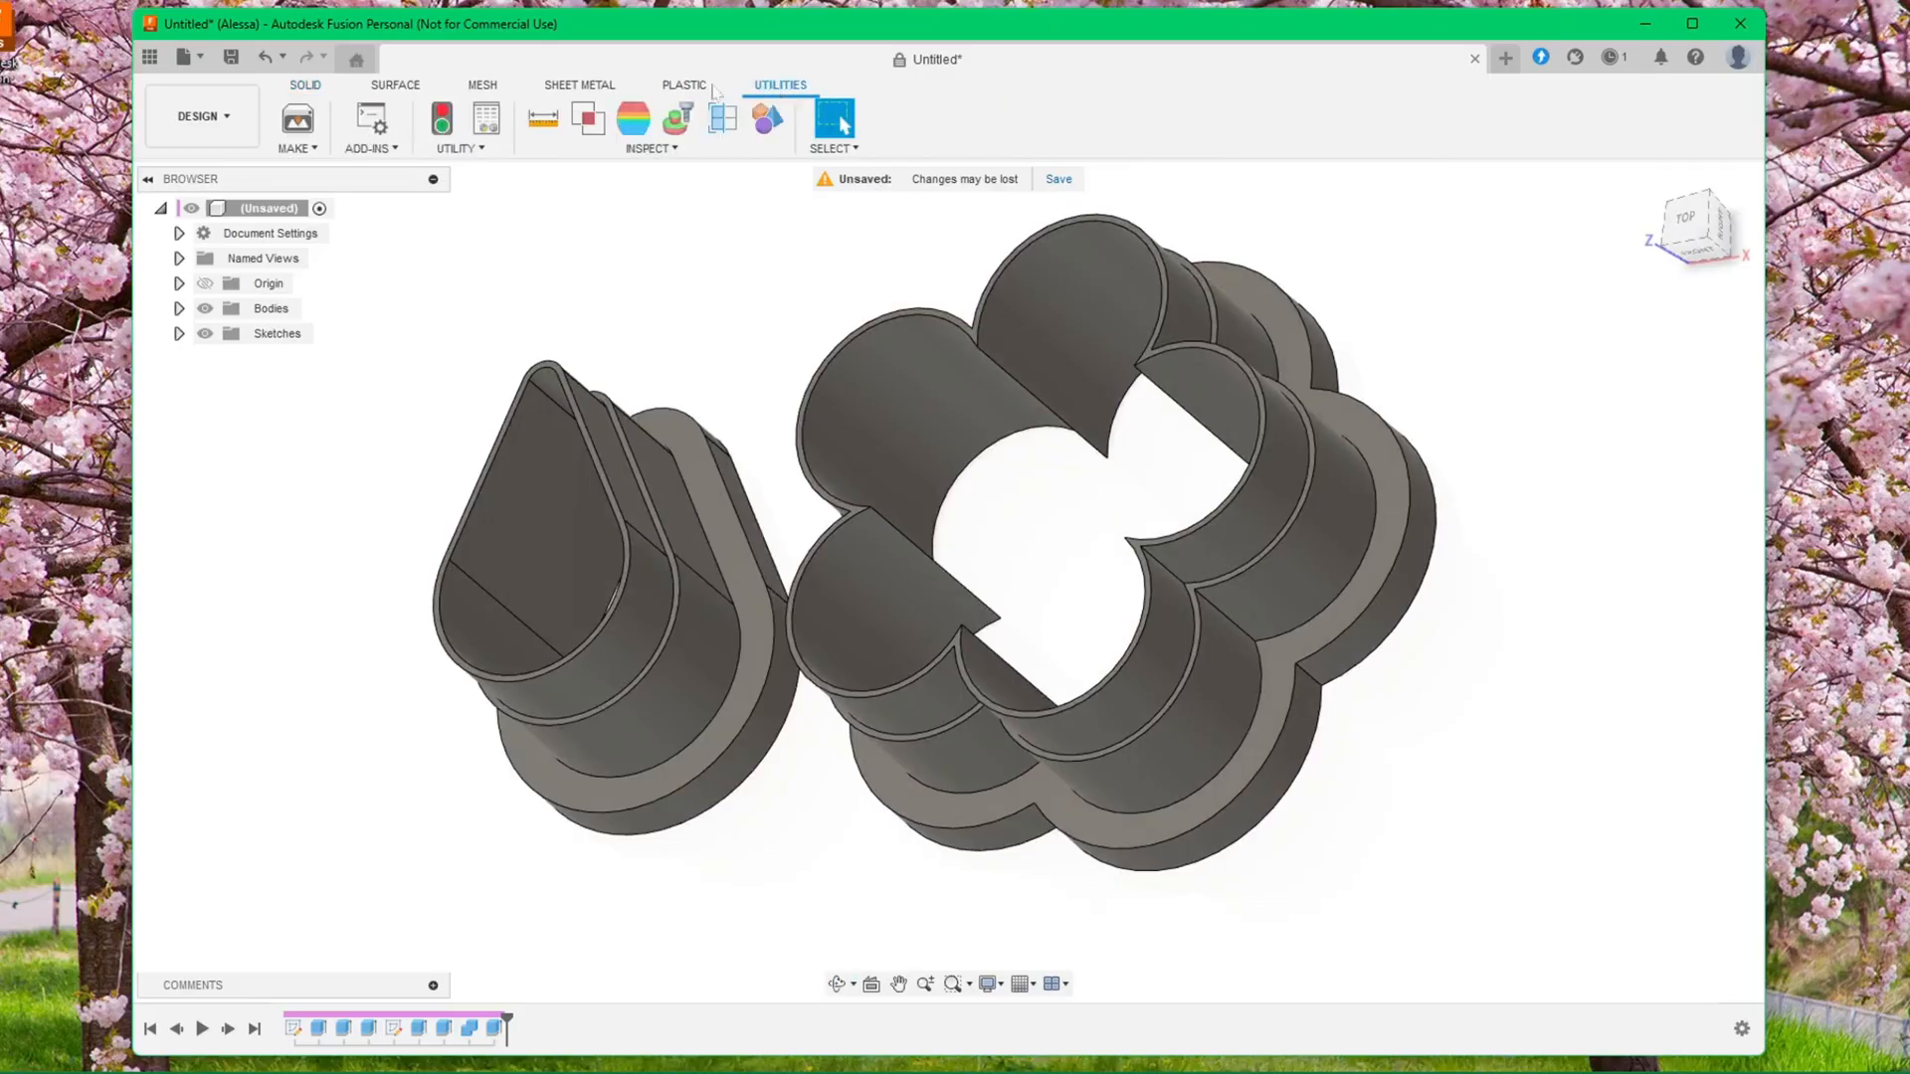
pyautogui.click(298, 120)
pyautogui.click(1116, 289)
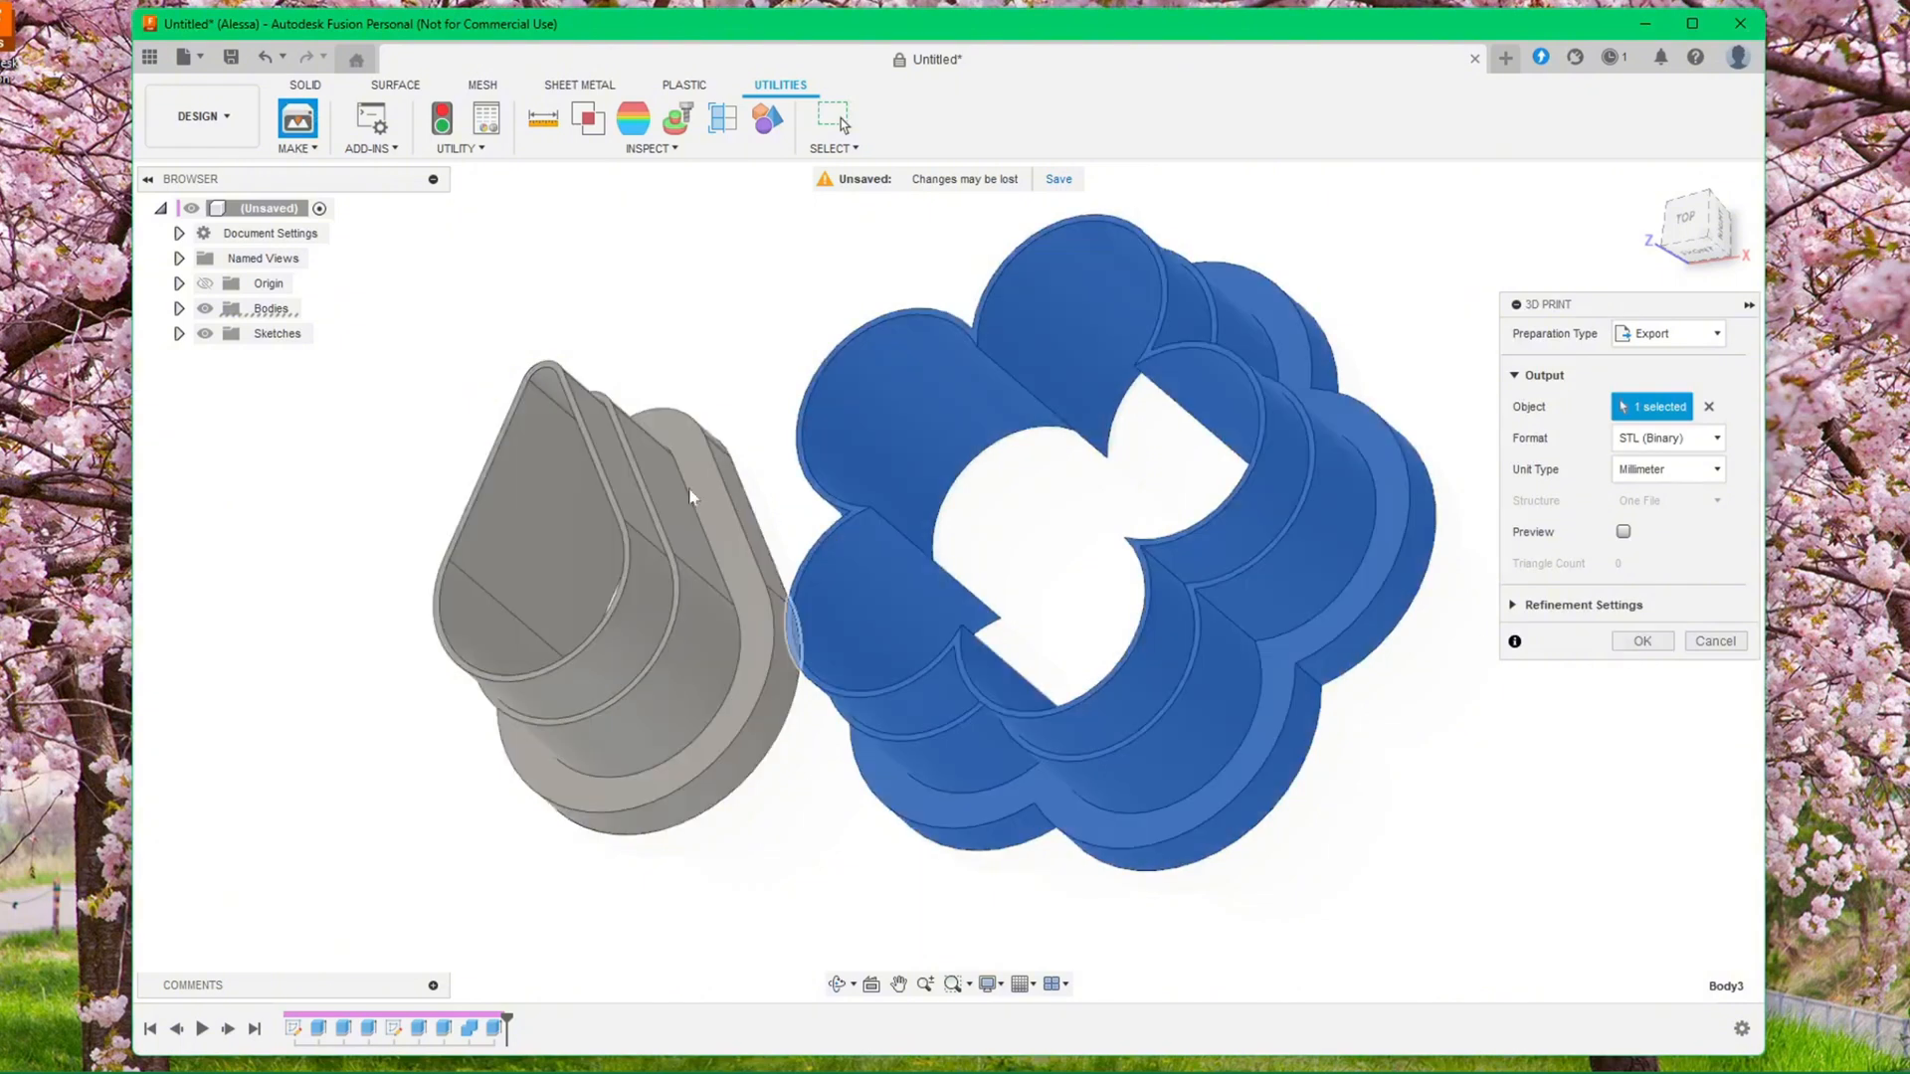
pyautogui.click(696, 557)
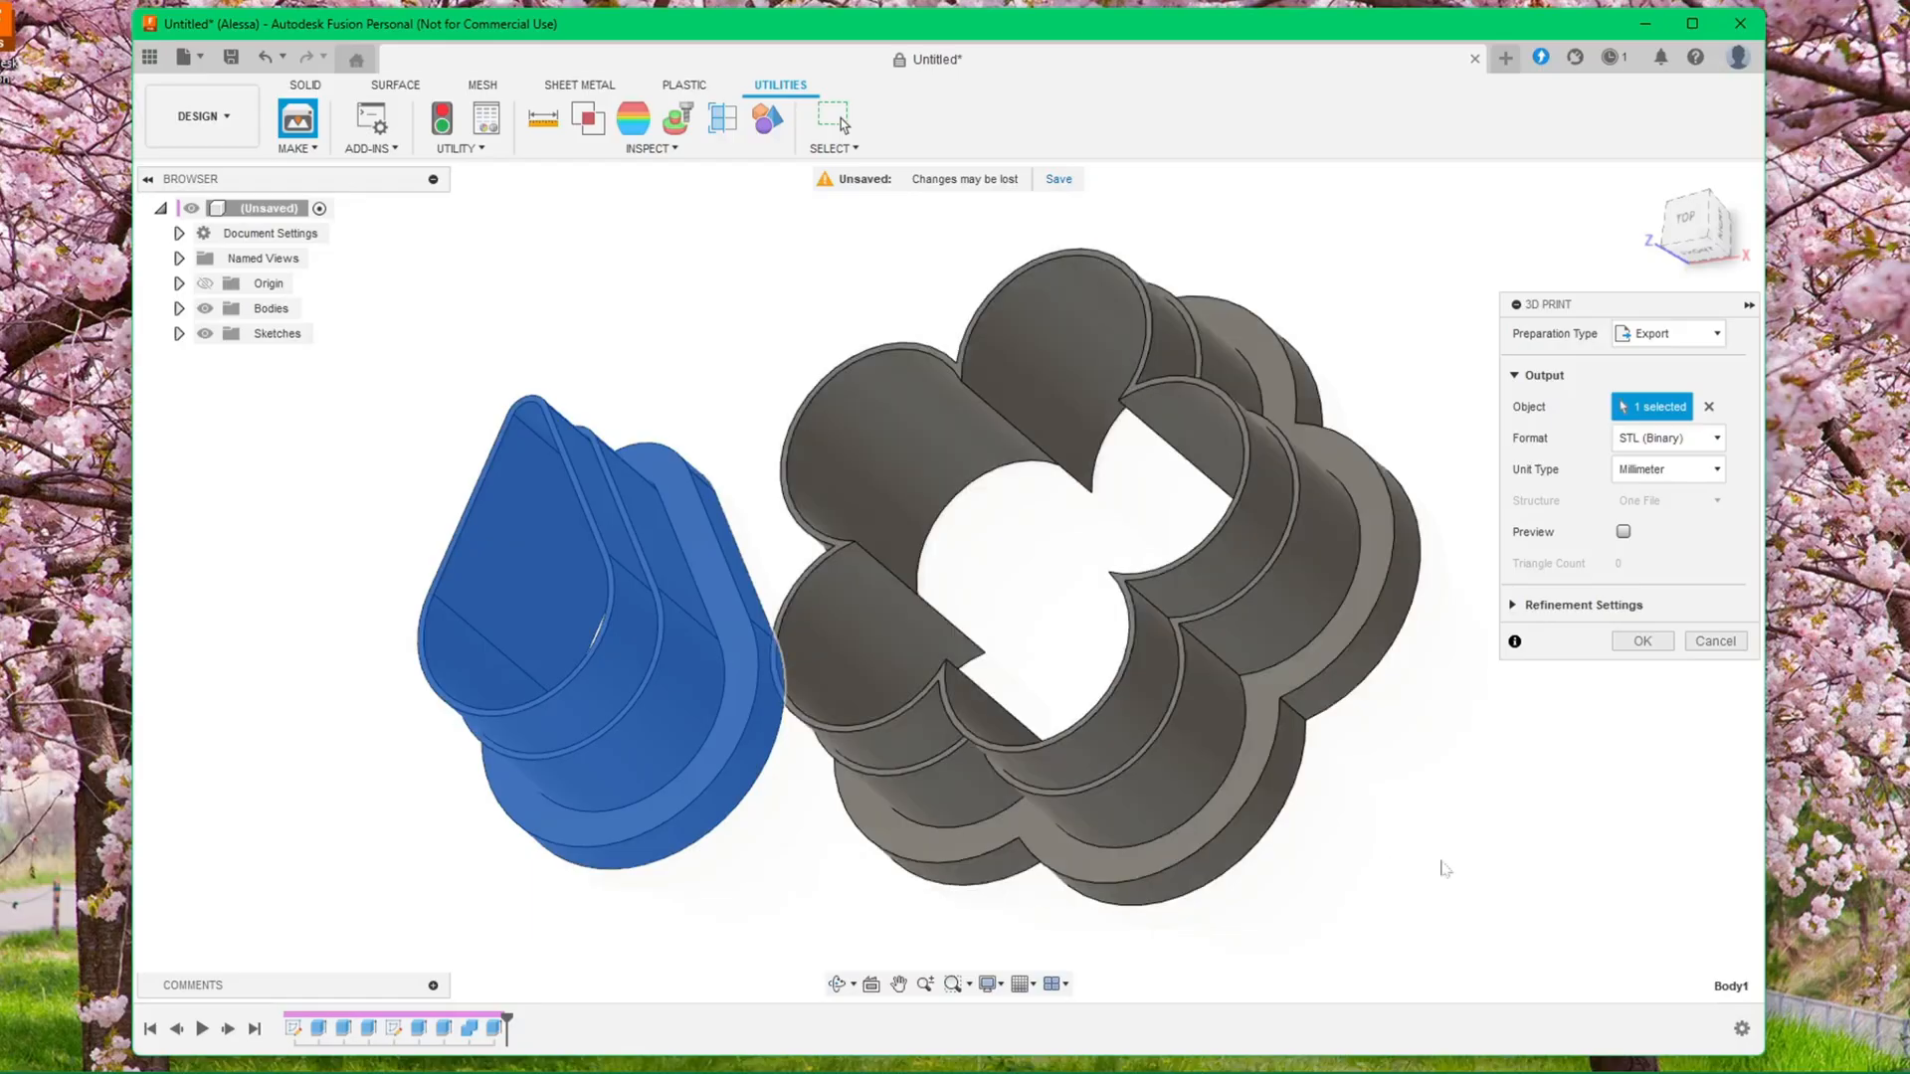
pyautogui.click(1709, 646)
pyautogui.scroll(2, 1482, 793)
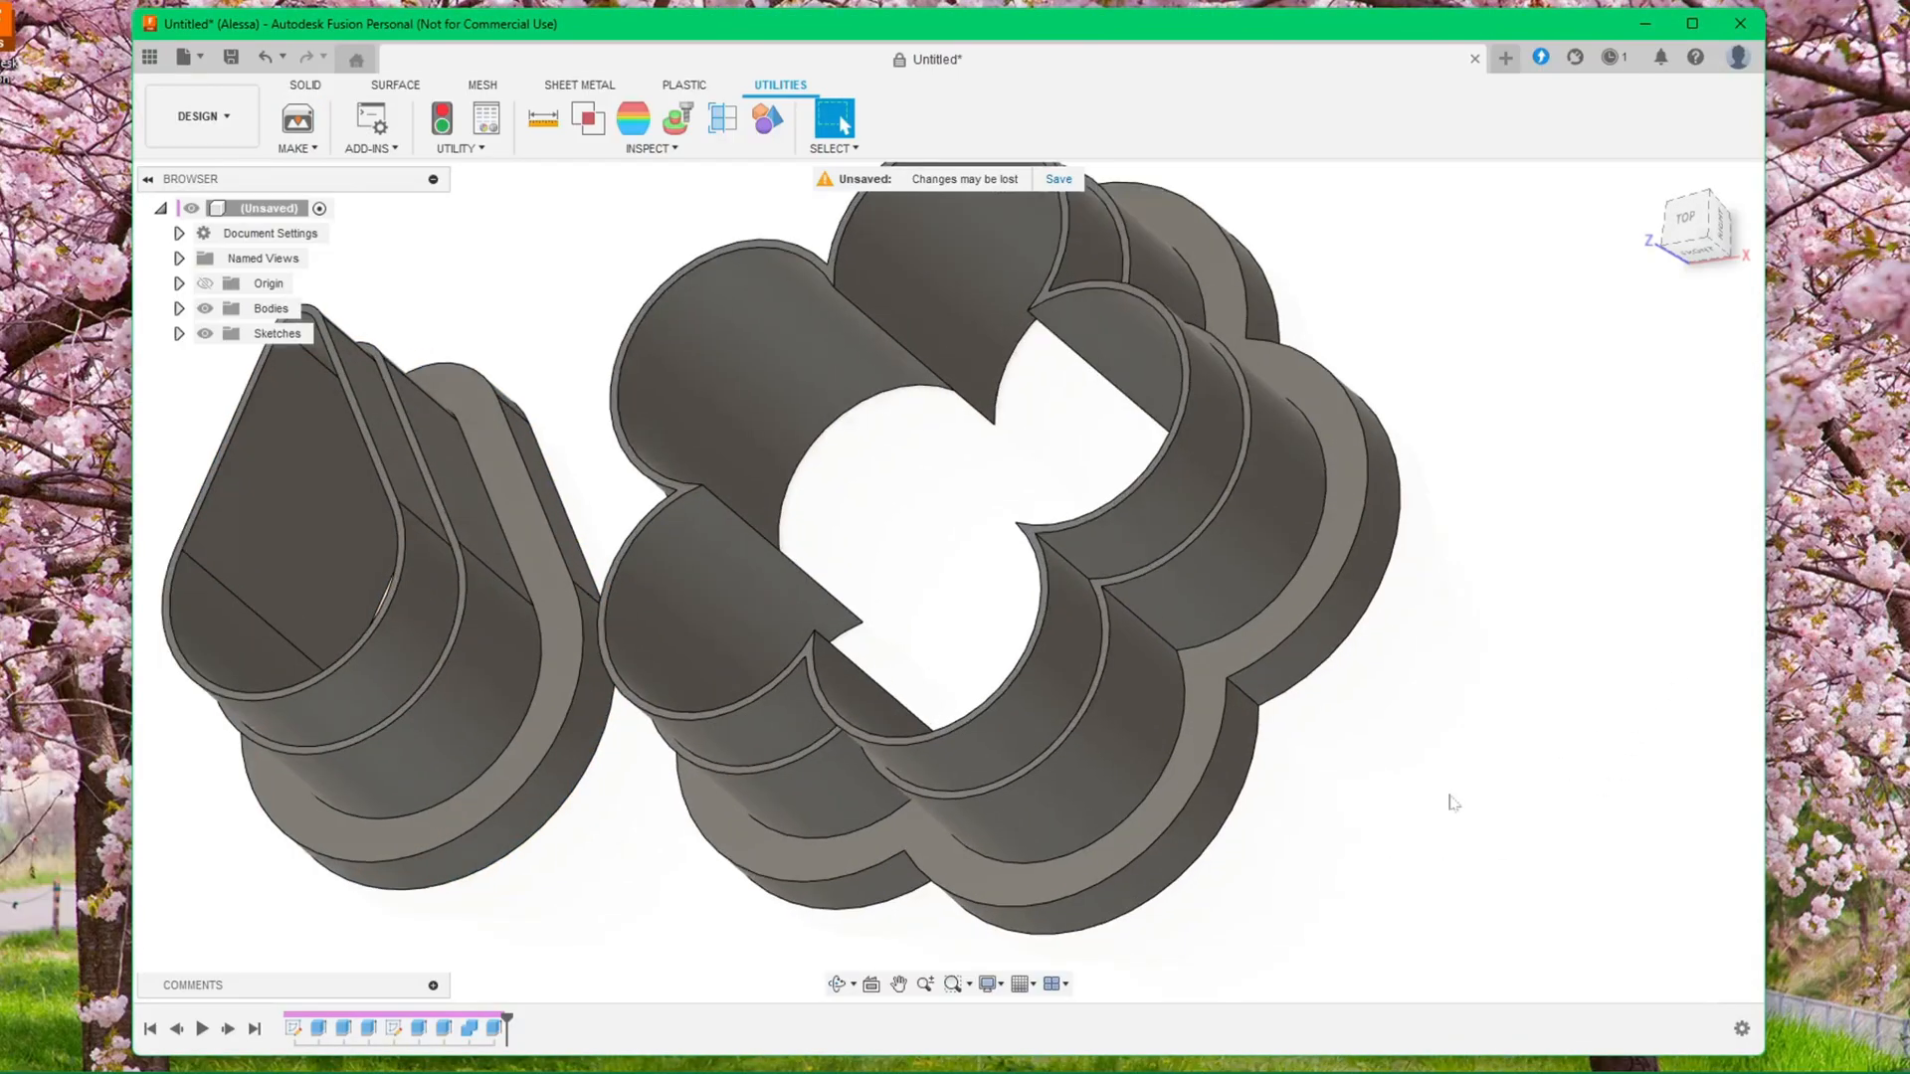
pyautogui.scroll(-4, 1449, 802)
pyautogui.moveTo(1449, 803); pyautogui.dragTo(1304, 776, button='middle')
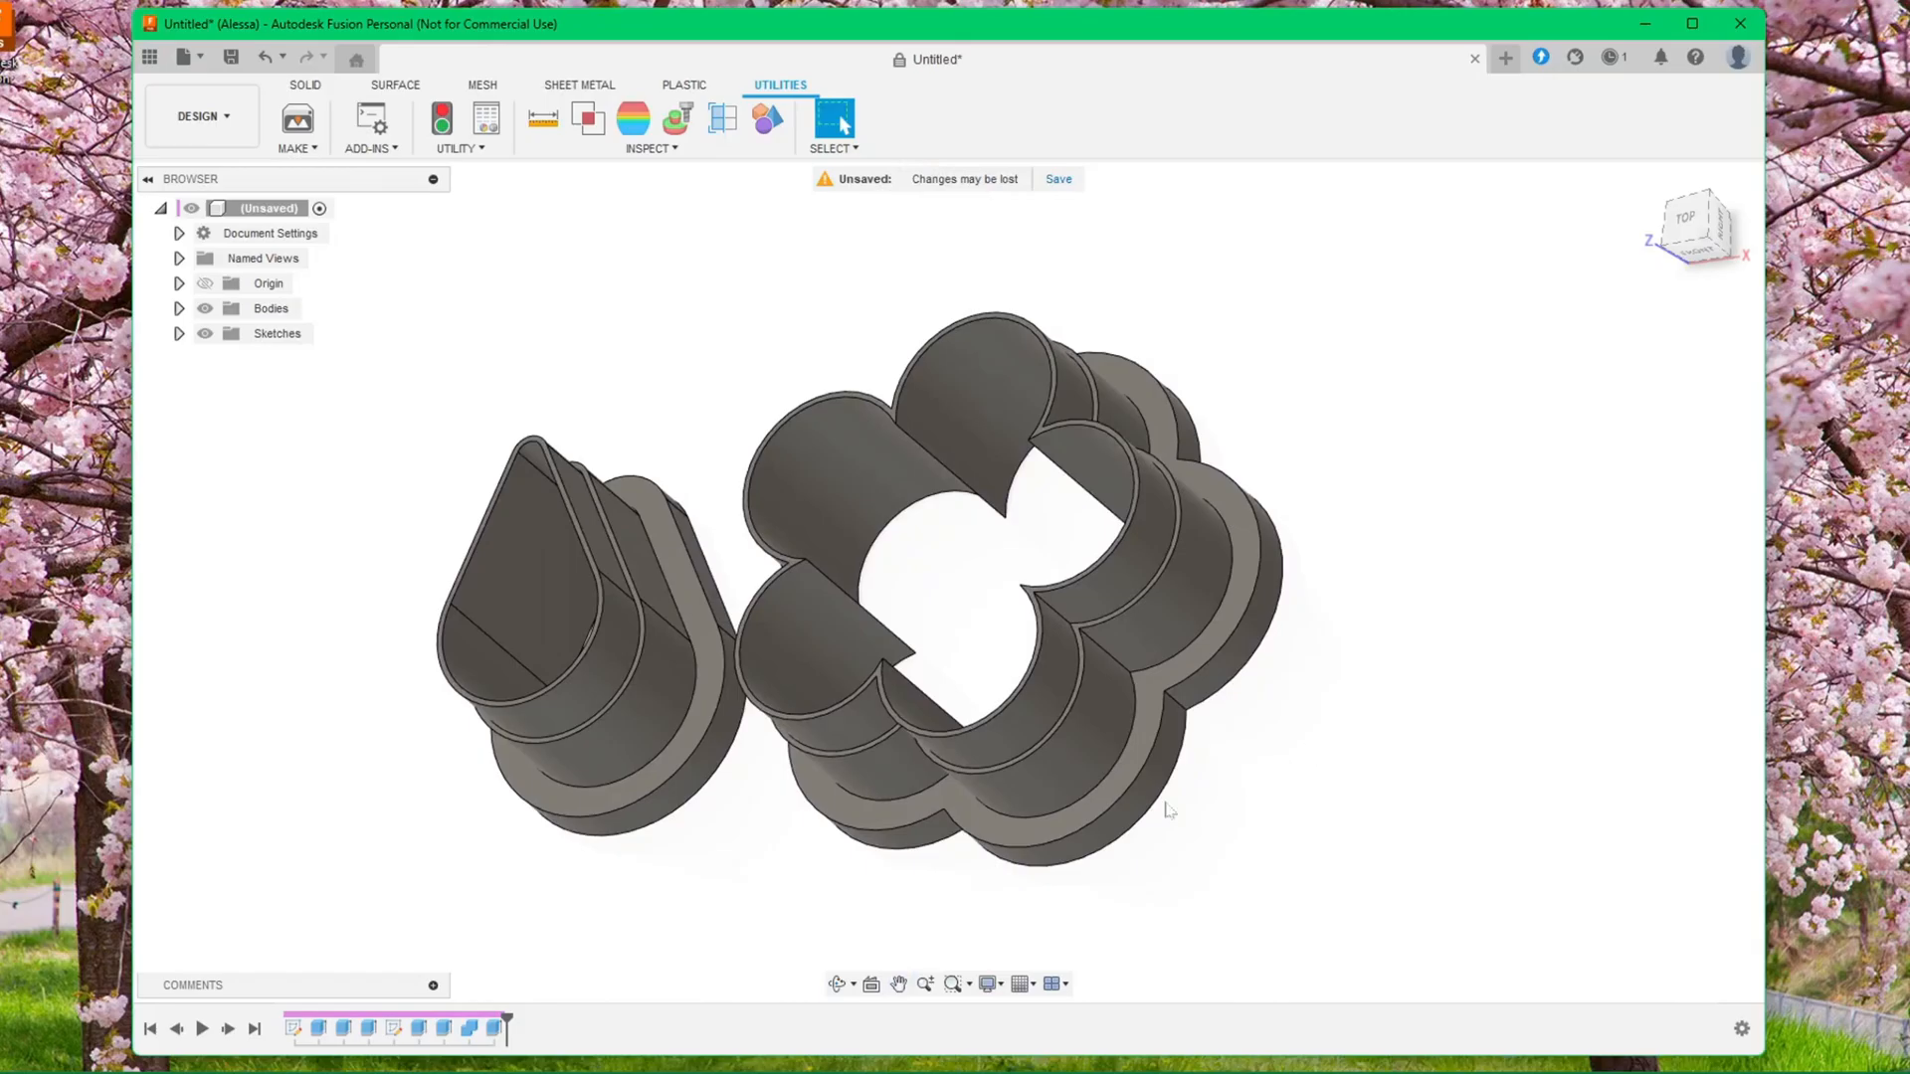
pyautogui.moveTo(1230, 840)
pyautogui.keyDown('shift'); pyautogui.mouseDown(button='middle')
pyautogui.moveTo(1274, 797)
pyautogui.moveTo(1347, 780)
pyautogui.moveTo(1227, 814)
pyautogui.moveTo(1249, 812)
pyautogui.mouseUp(button='middle'); pyautogui.keyUp('shift')
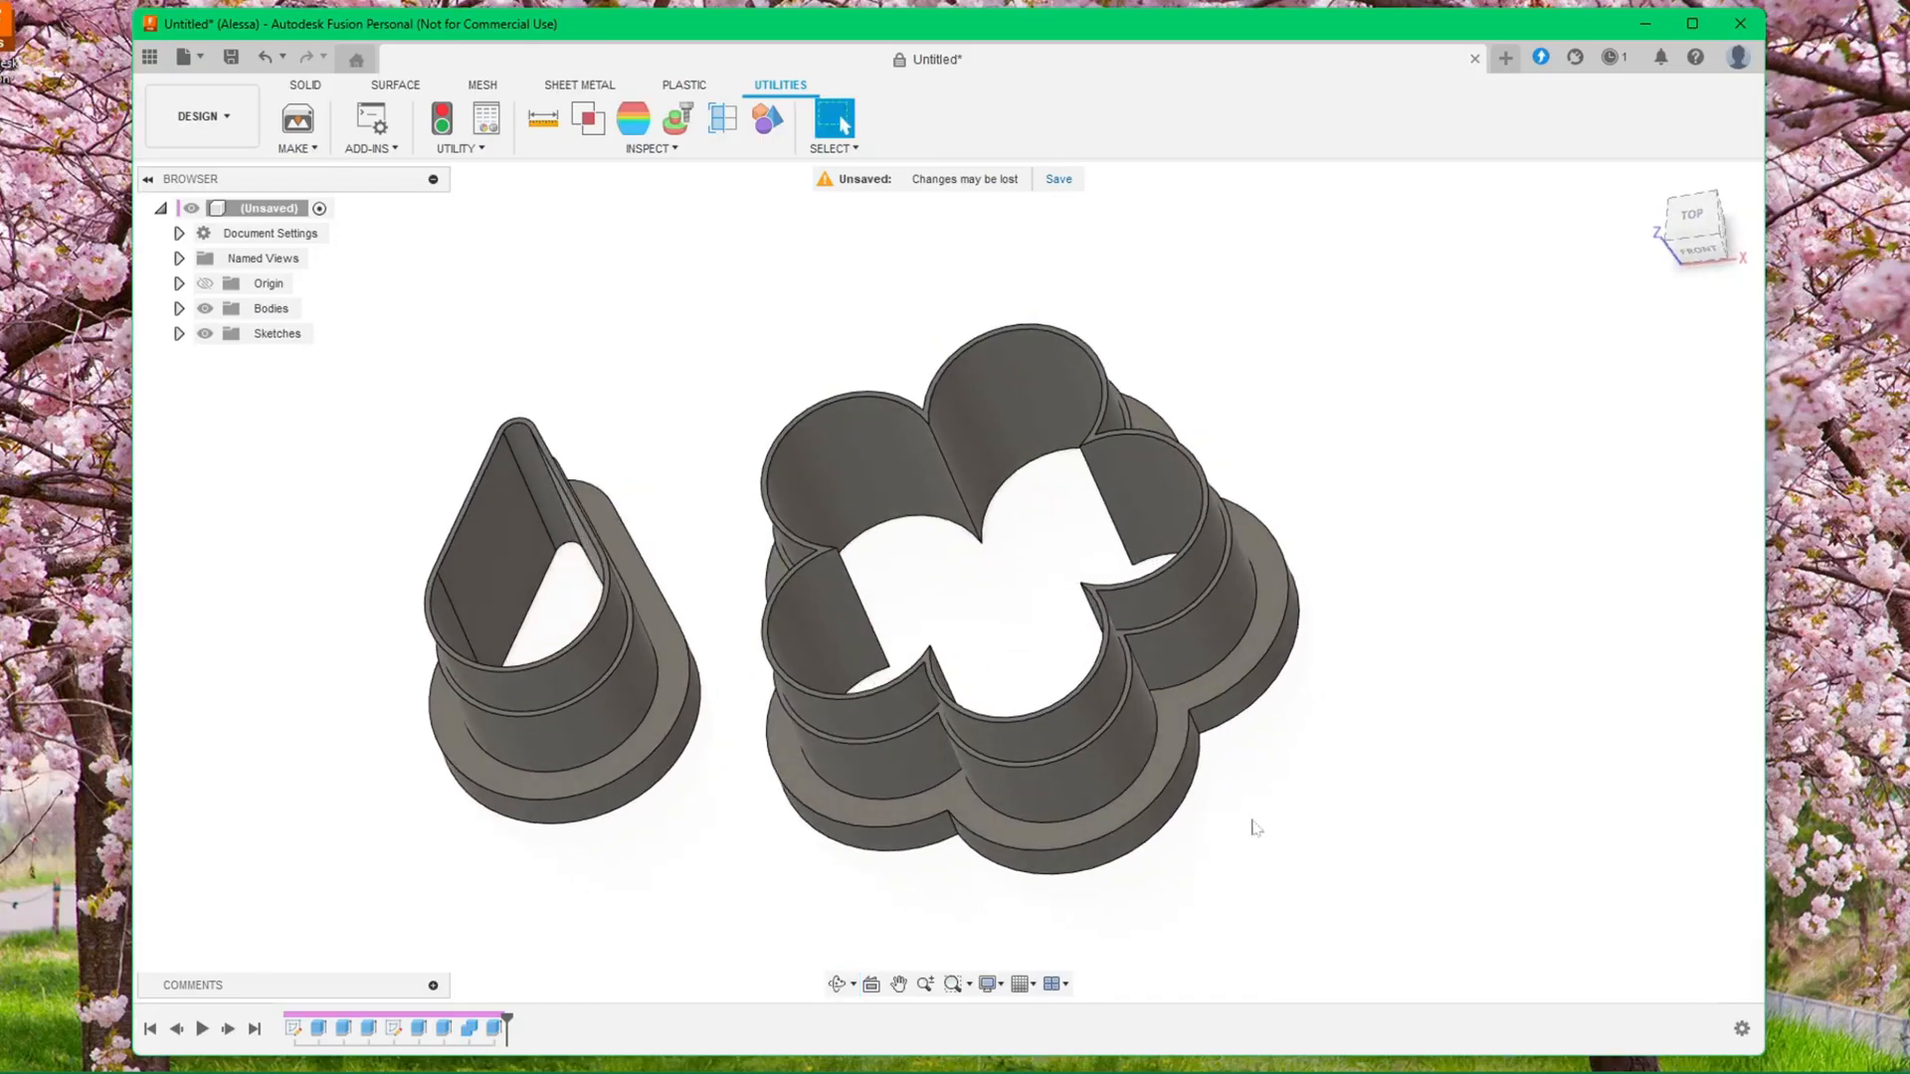
pyautogui.moveTo(1232, 827)
pyautogui.keyDown('shift'); pyautogui.mouseDown(button='middle')
pyautogui.moveTo(1228, 874)
pyautogui.moveTo(1219, 741)
pyautogui.moveTo(1221, 826)
pyautogui.moveTo(1178, 845)
pyautogui.moveTo(1216, 848)
pyautogui.mouseUp(button='middle'); pyautogui.keyUp('shift')
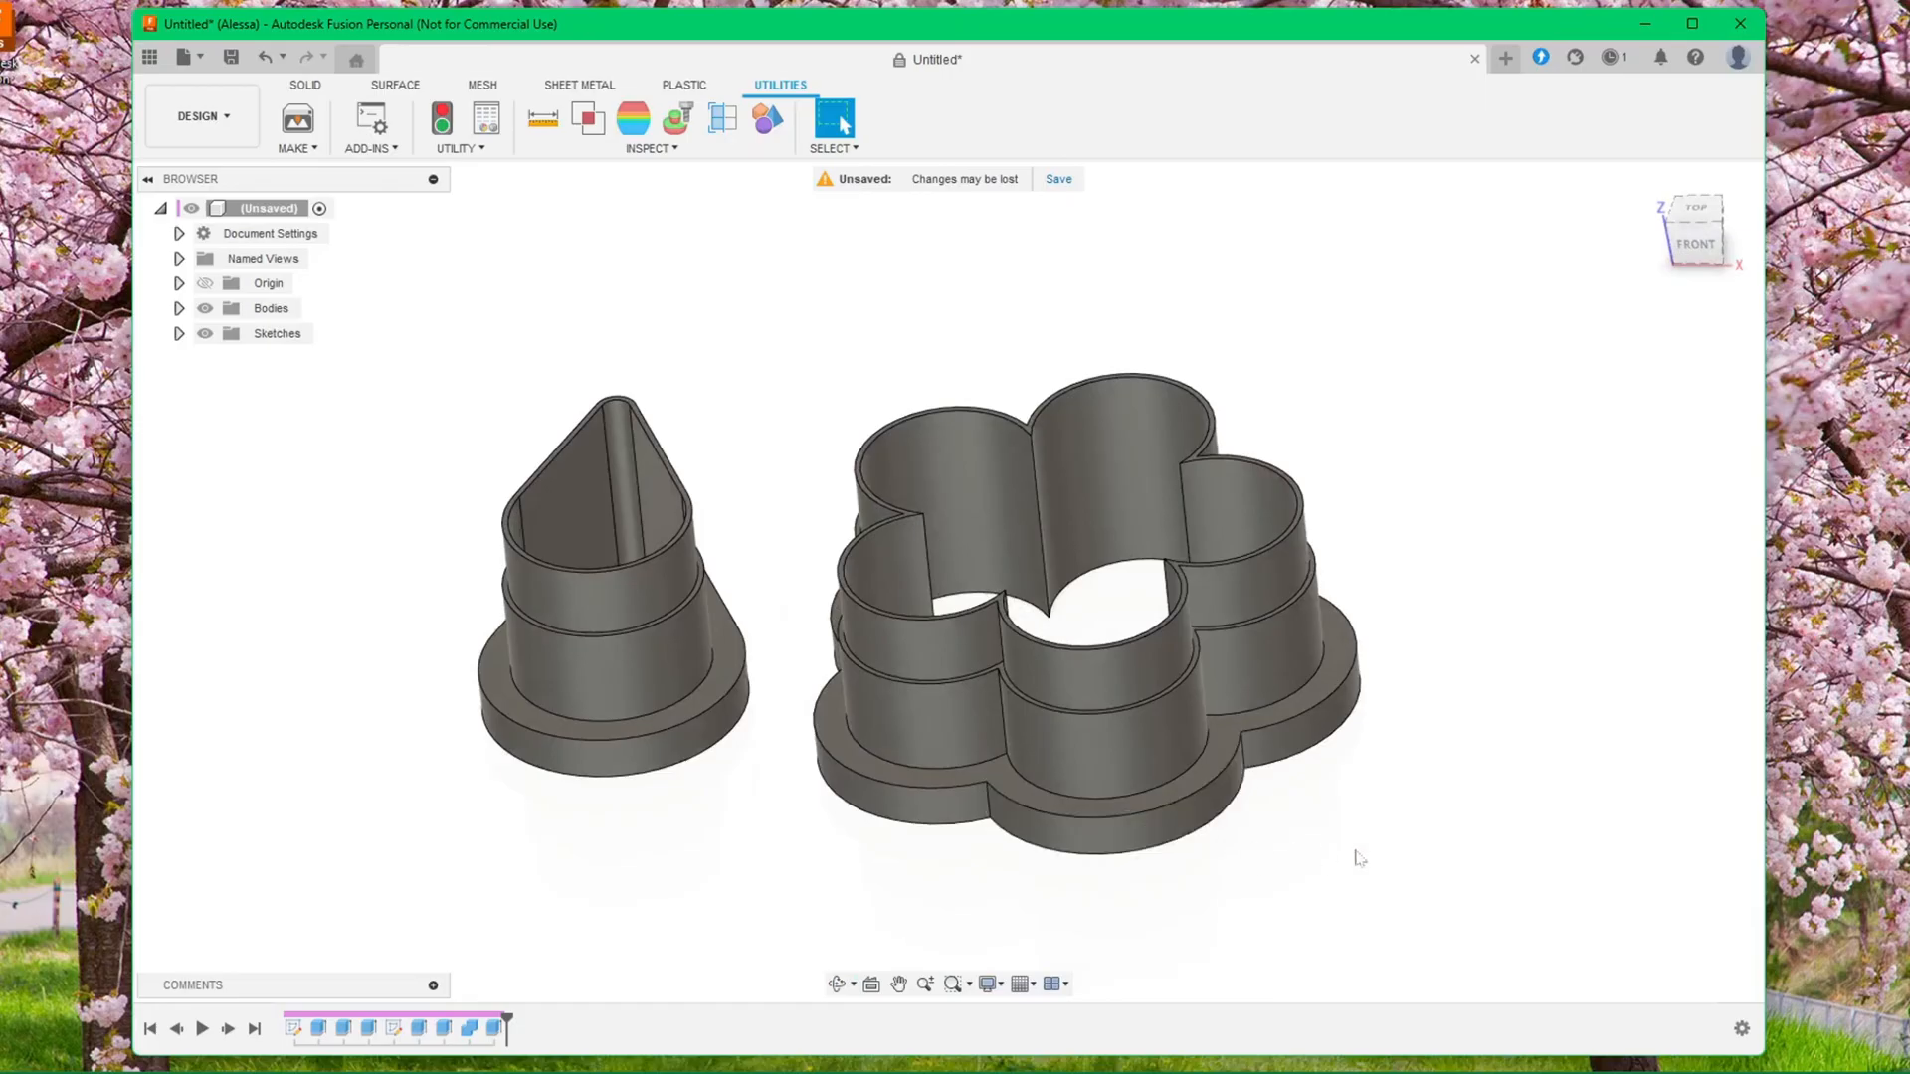